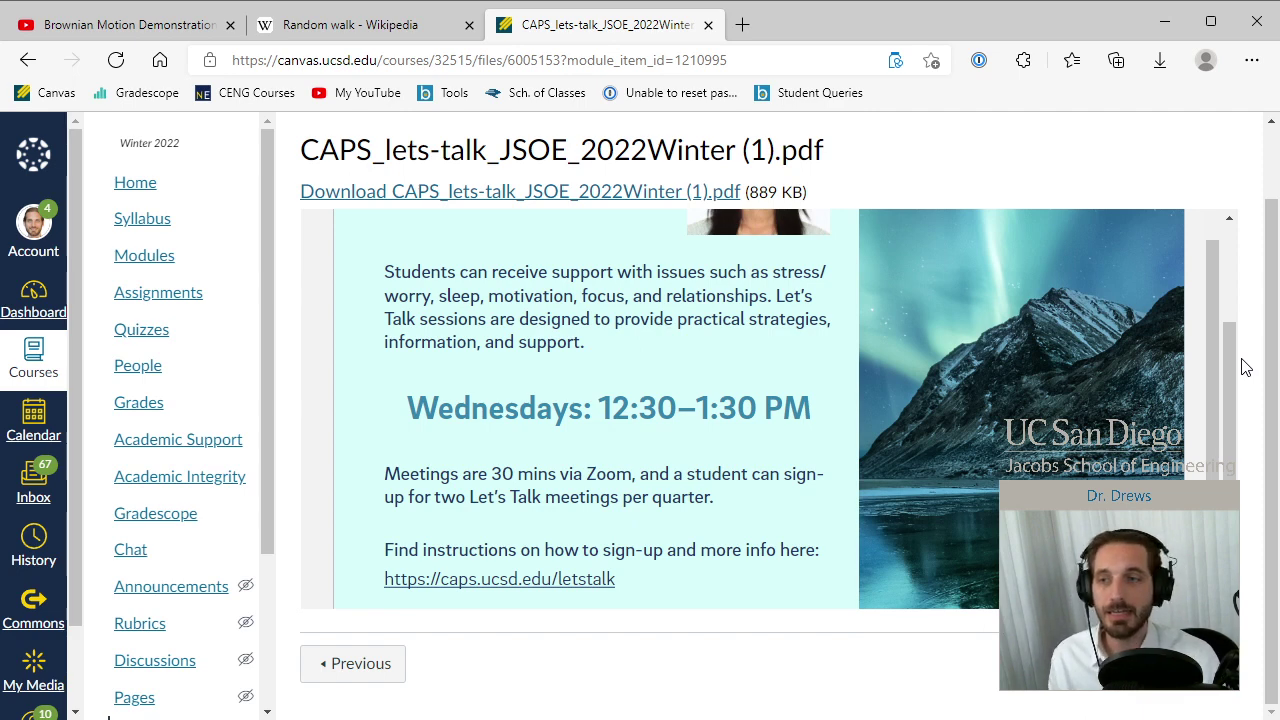
Step: Review the Let's Talk flyer PDF on Canvas and return to the course's modules
drag(1212, 374, 1211, 245)
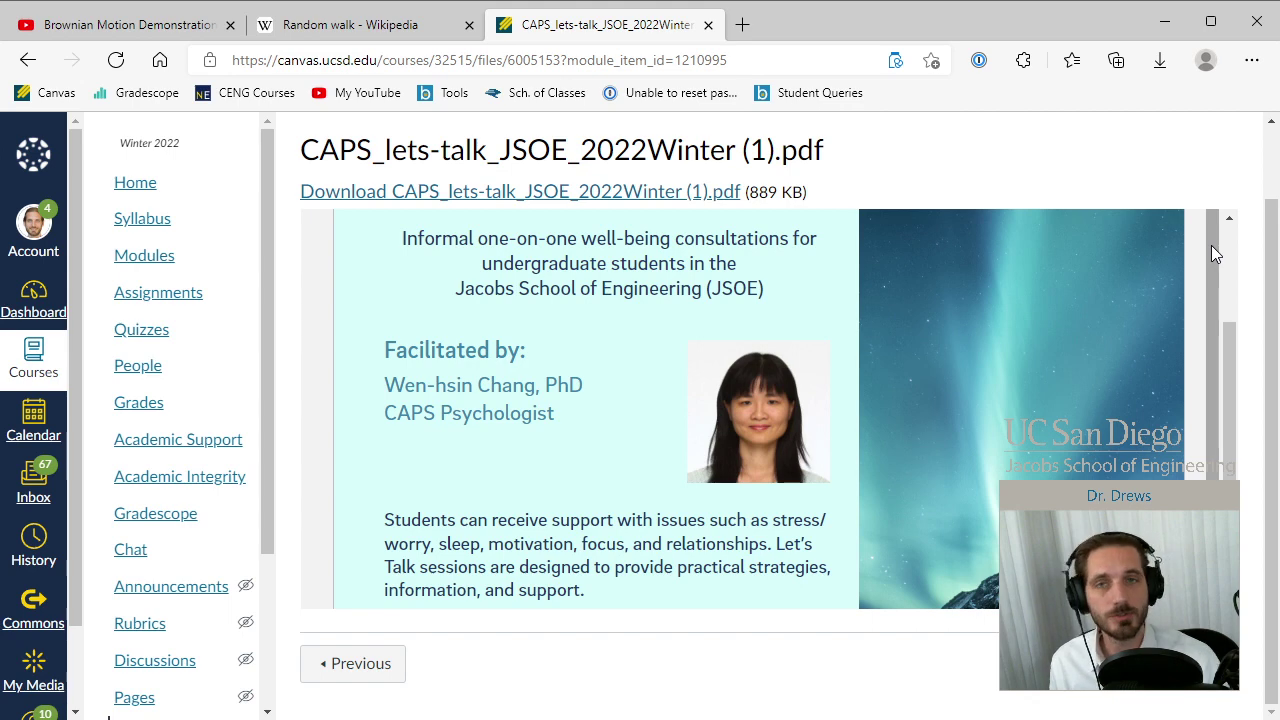
scroll(590, 275, up, 1)
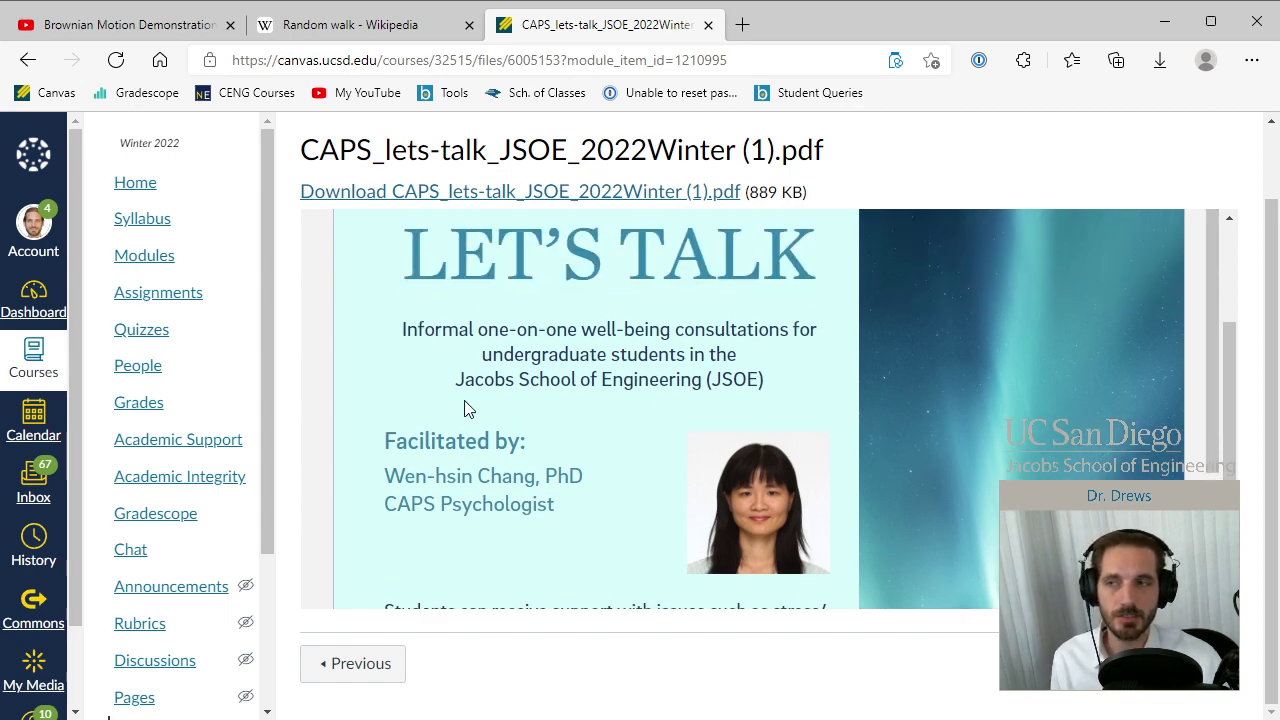
click(163, 259)
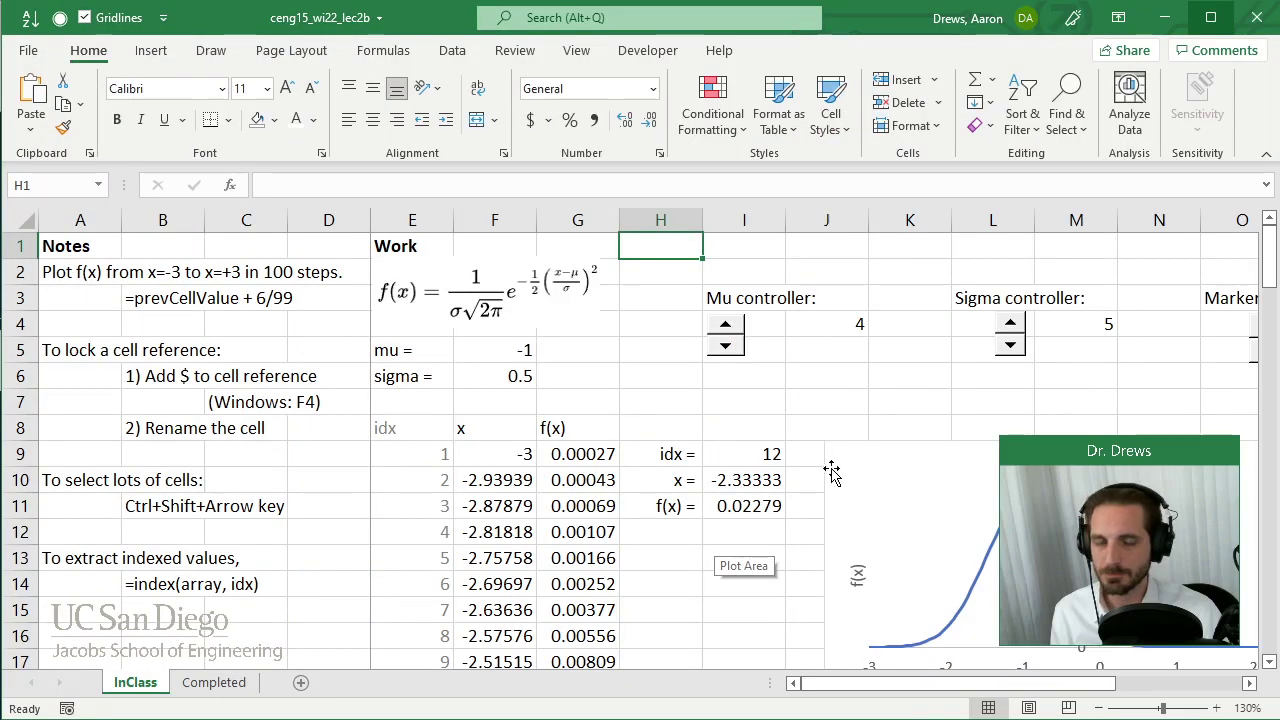
Step: Switch to the Excel workbook and compare the InClass chart with the finished marker chart on the Completed sheet
drag(917, 690, 1047, 690)
scroll(850, 450, down, 2)
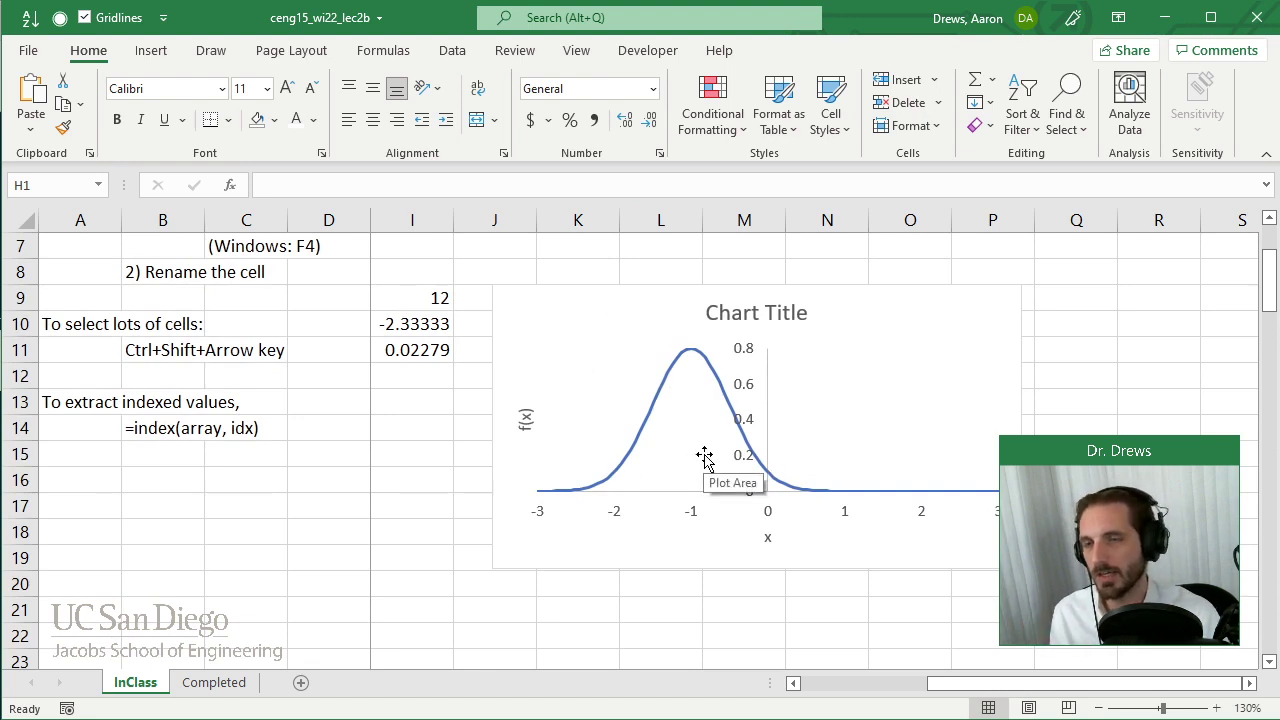
click(212, 683)
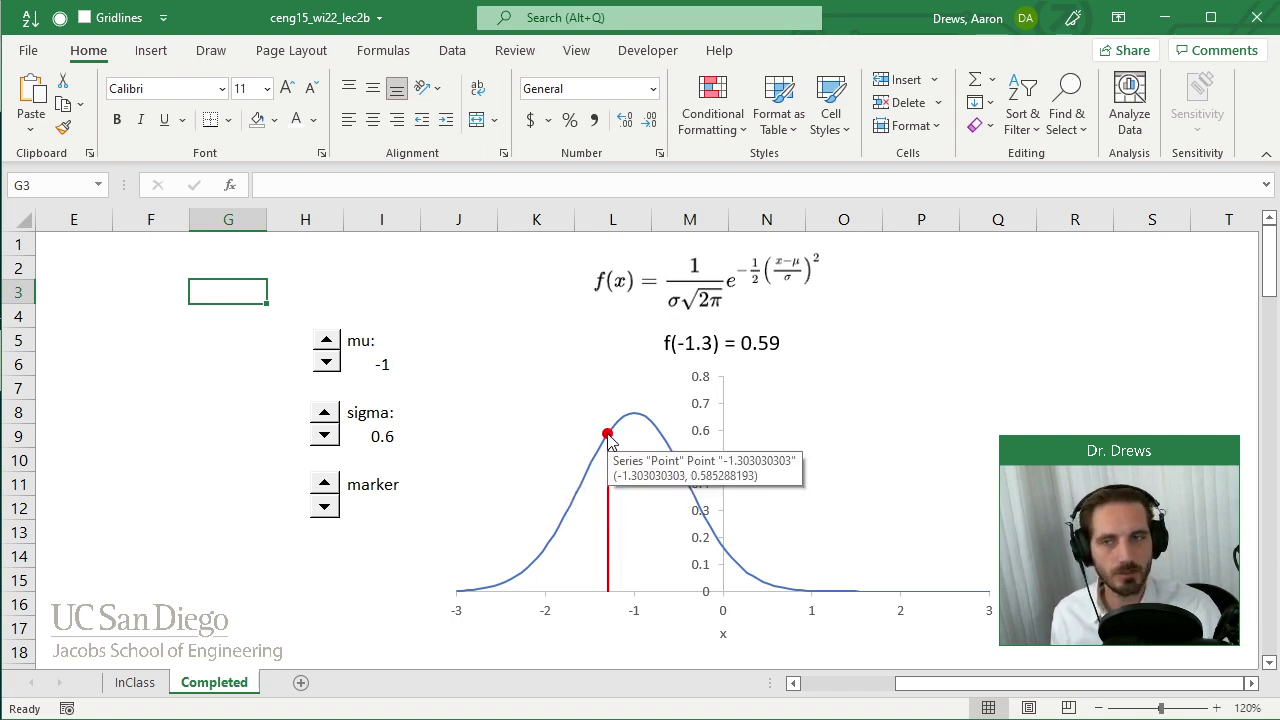
mouse_move(611, 448)
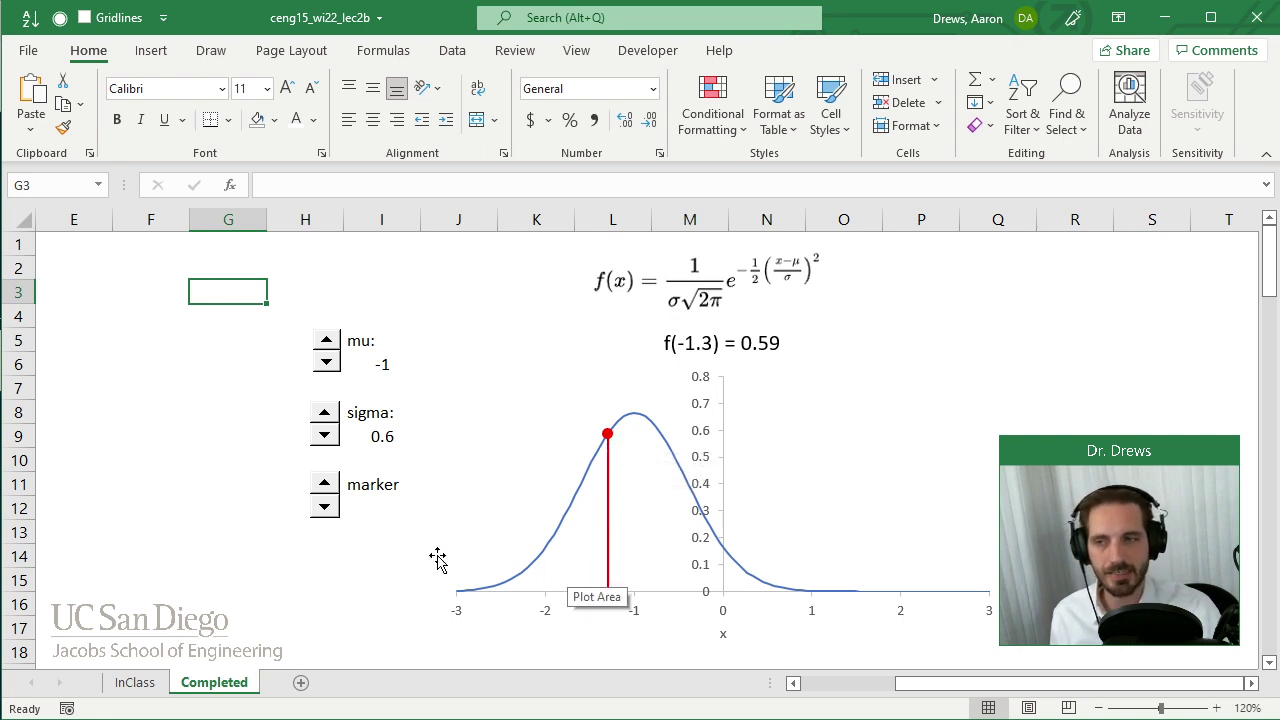
Step: Move the marker on the Completed sheet's curve forward to x = -1 and back to x = -1.36
click(323, 508)
click(323, 508)
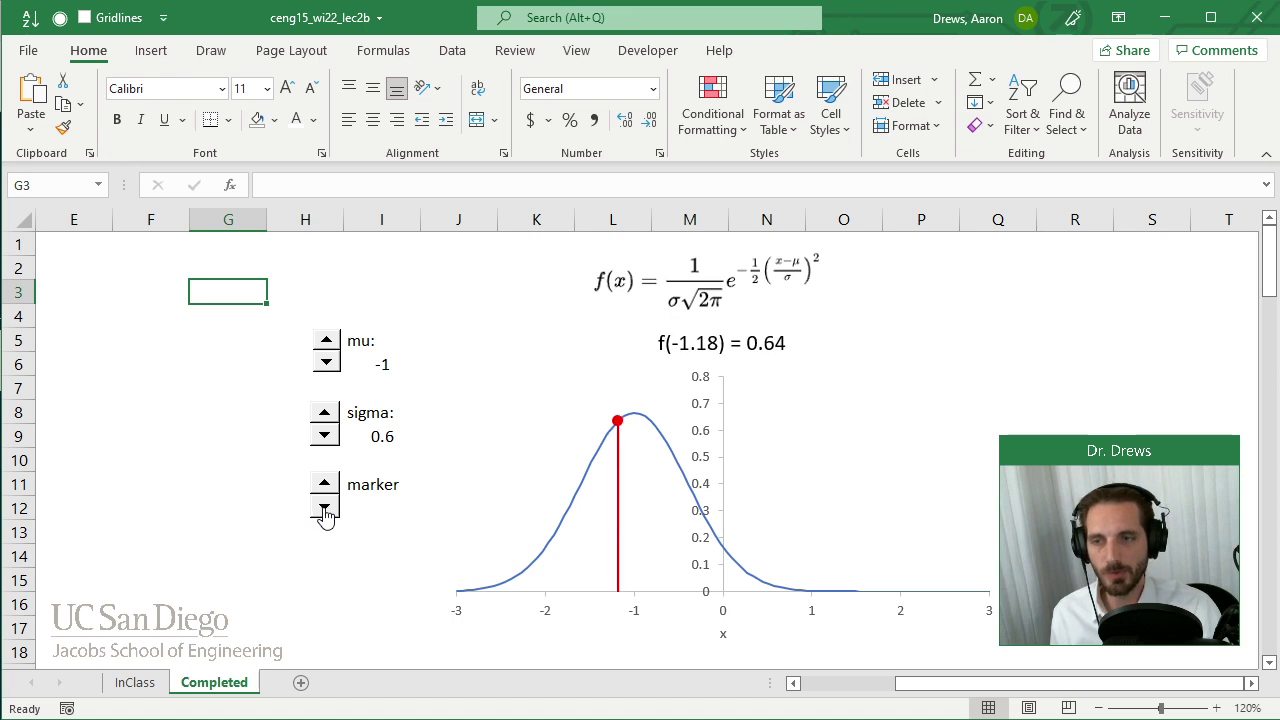
click(323, 508)
click(323, 508)
click(324, 508)
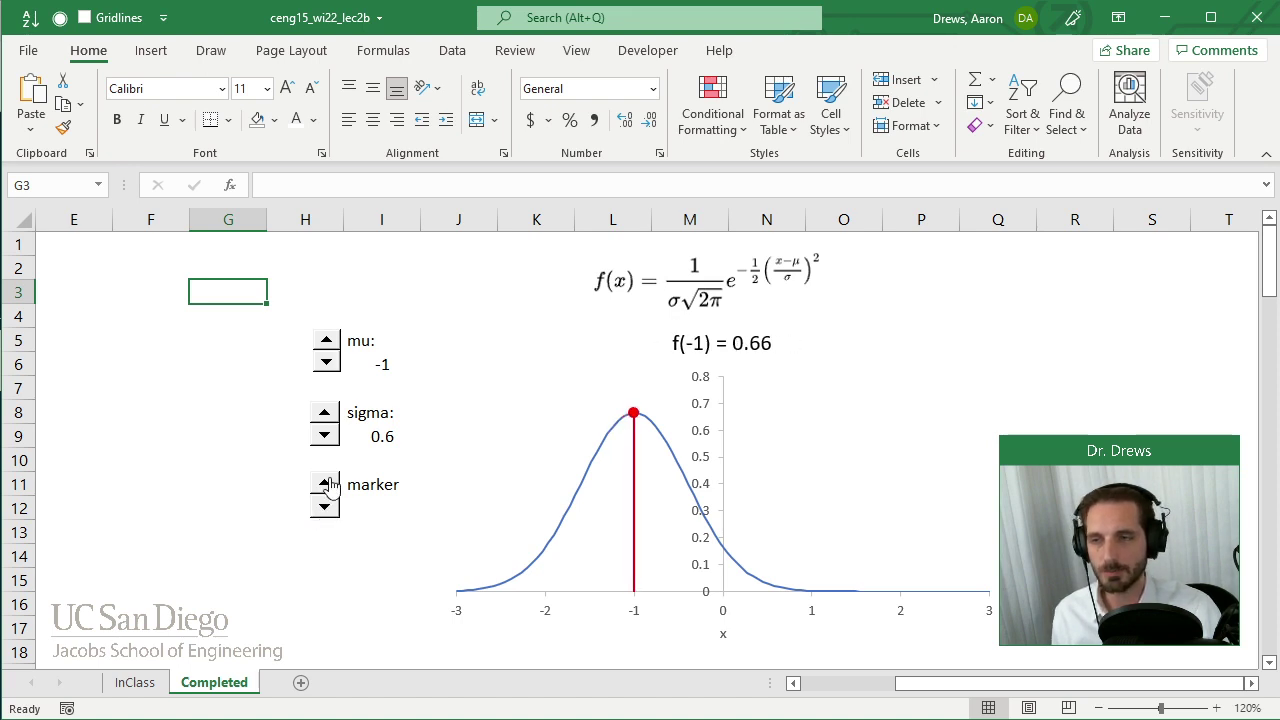
click(325, 484)
click(325, 484)
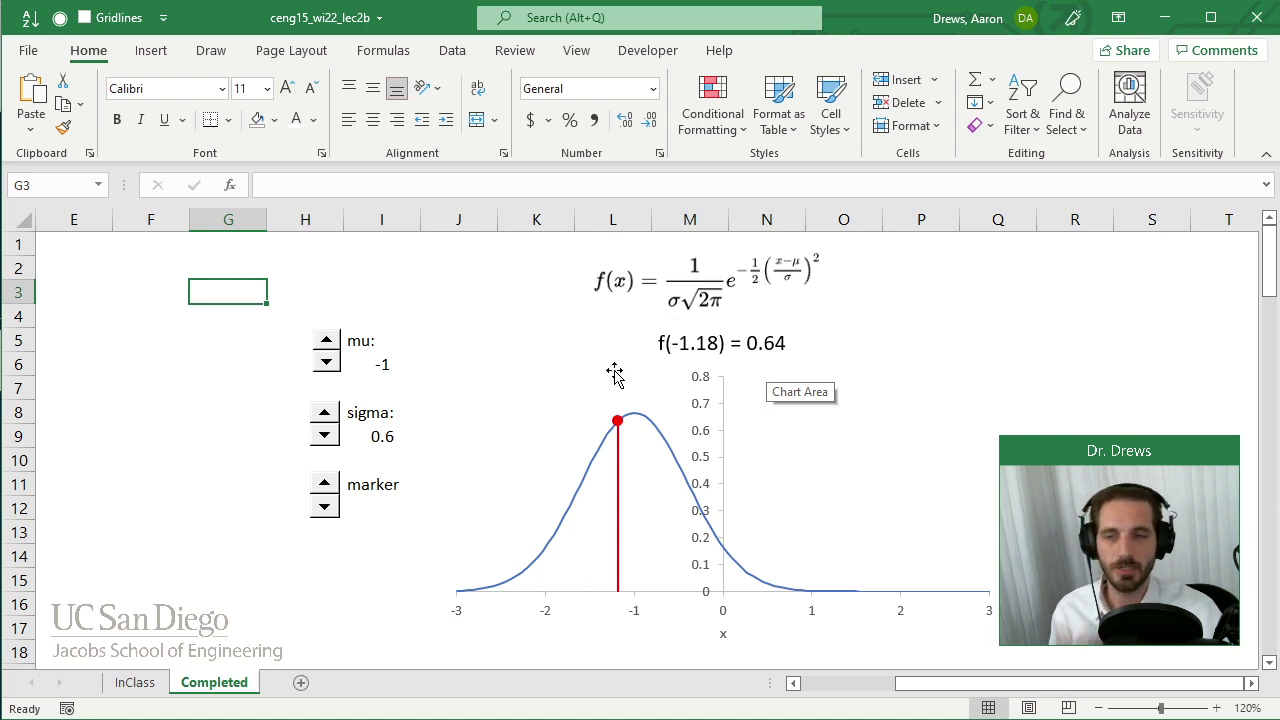
click(330, 490)
click(331, 499)
click(331, 499)
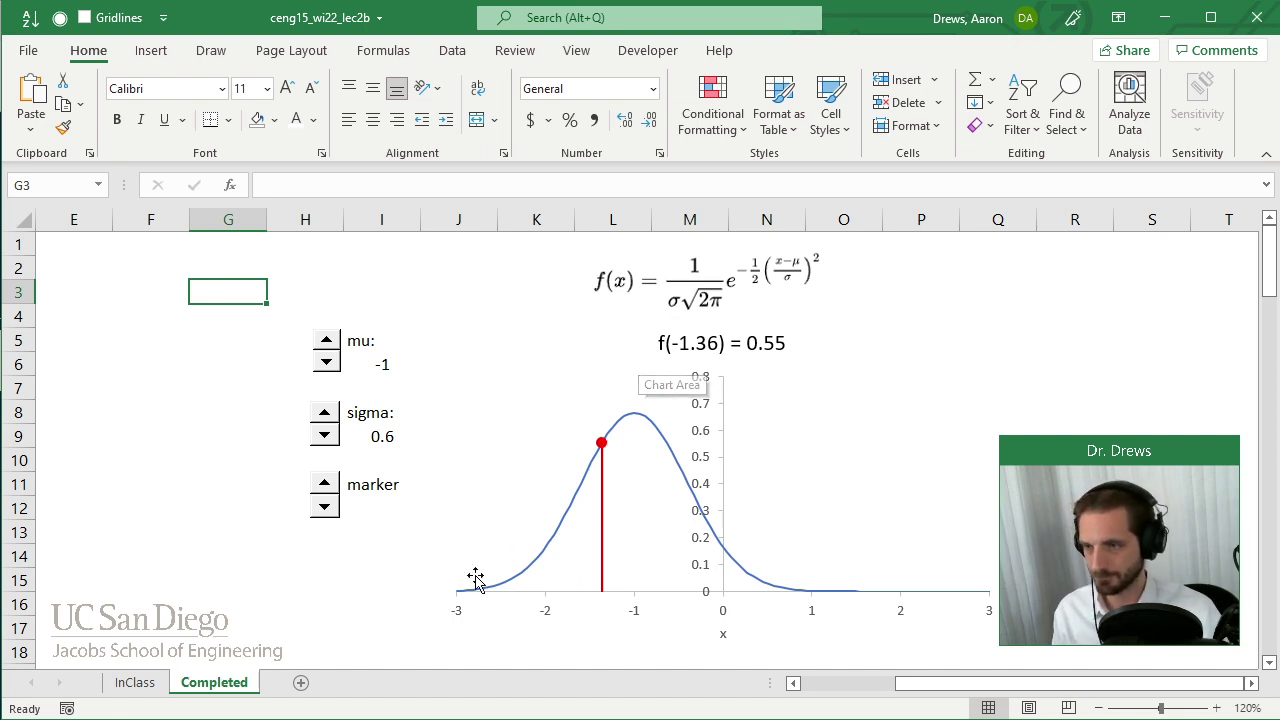
Step: Return to the InClass sheet and select the idx label and its value in H9:I9
click(130, 682)
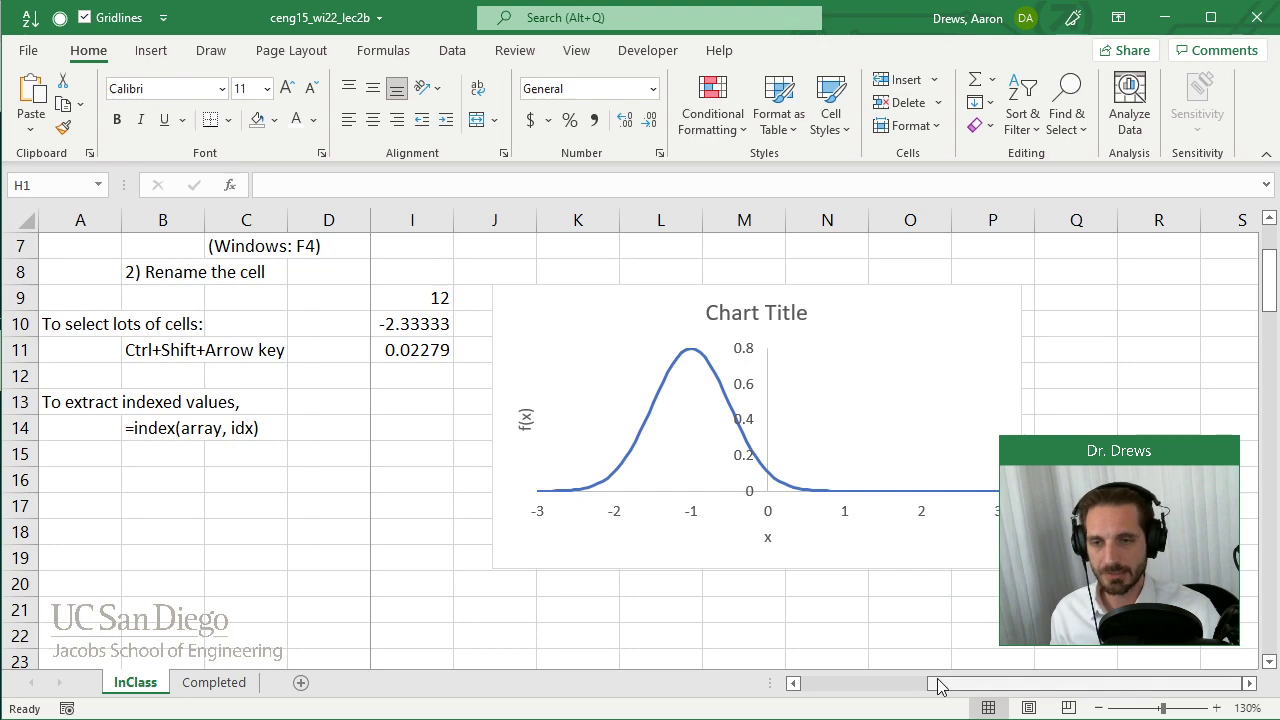
drag(943, 683, 820, 682)
scroll(794, 597, up, 1)
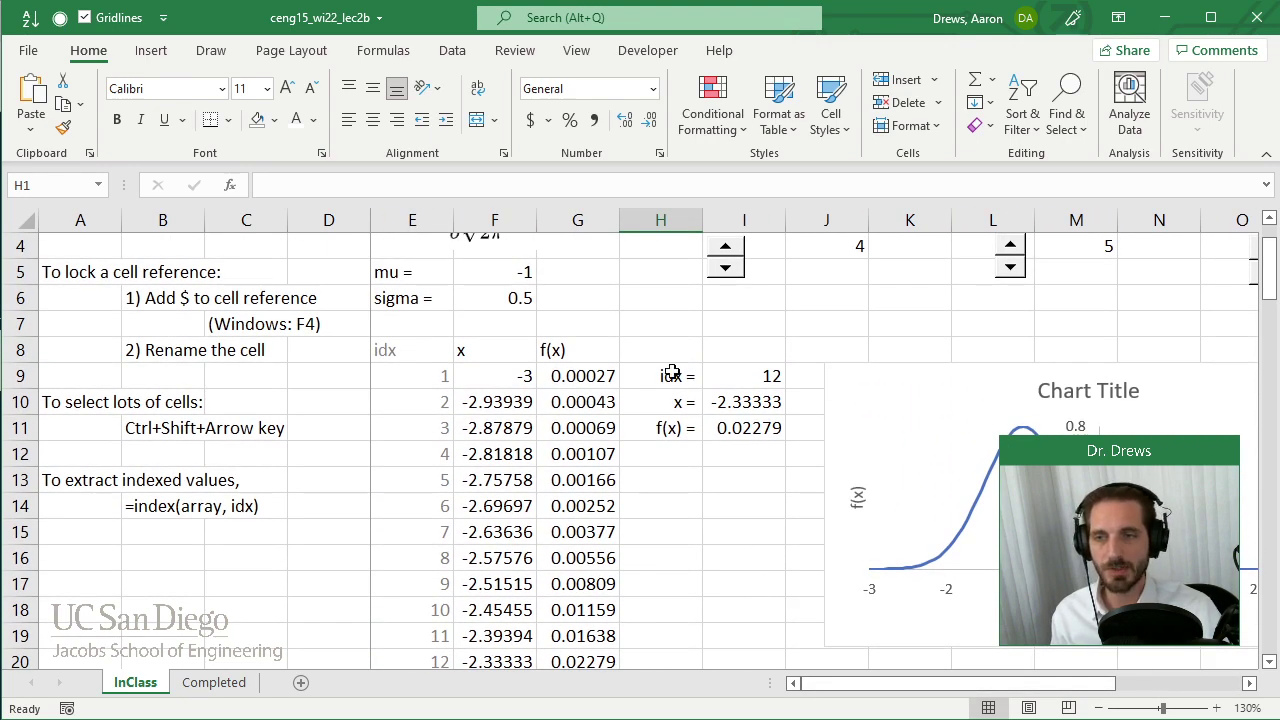
drag(668, 372, 760, 382)
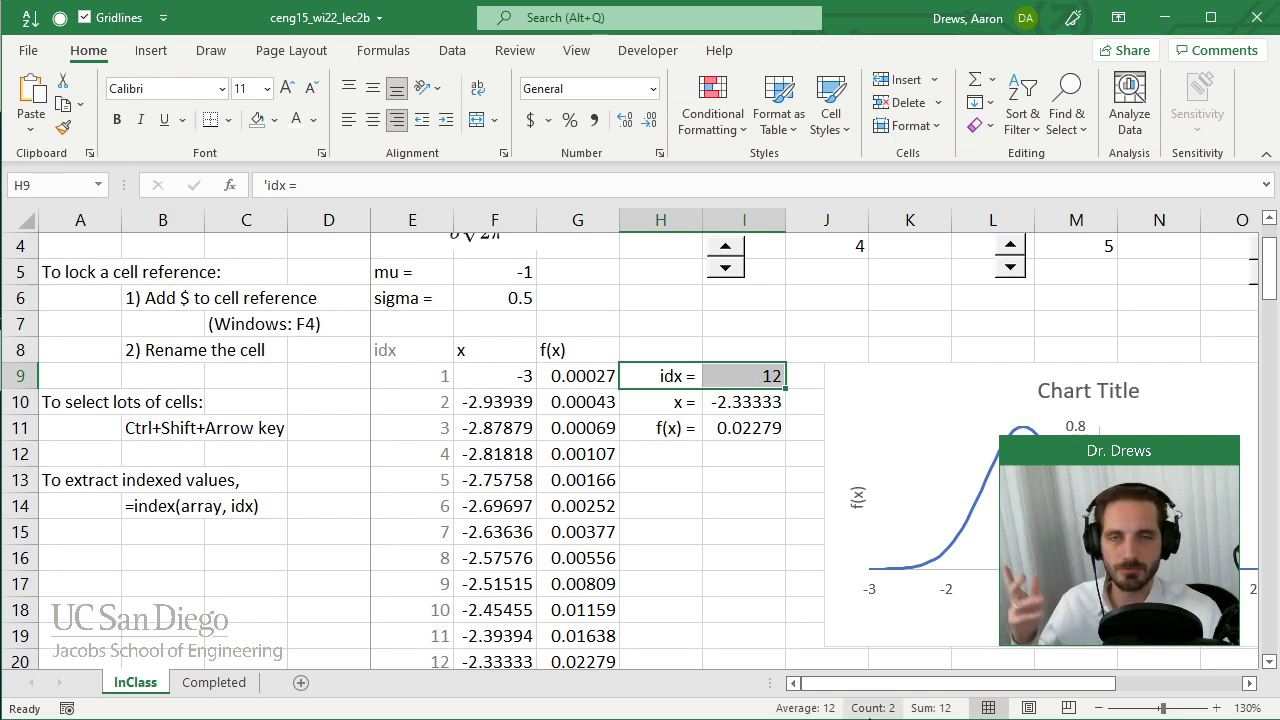
scroll(860, 650, up, 1)
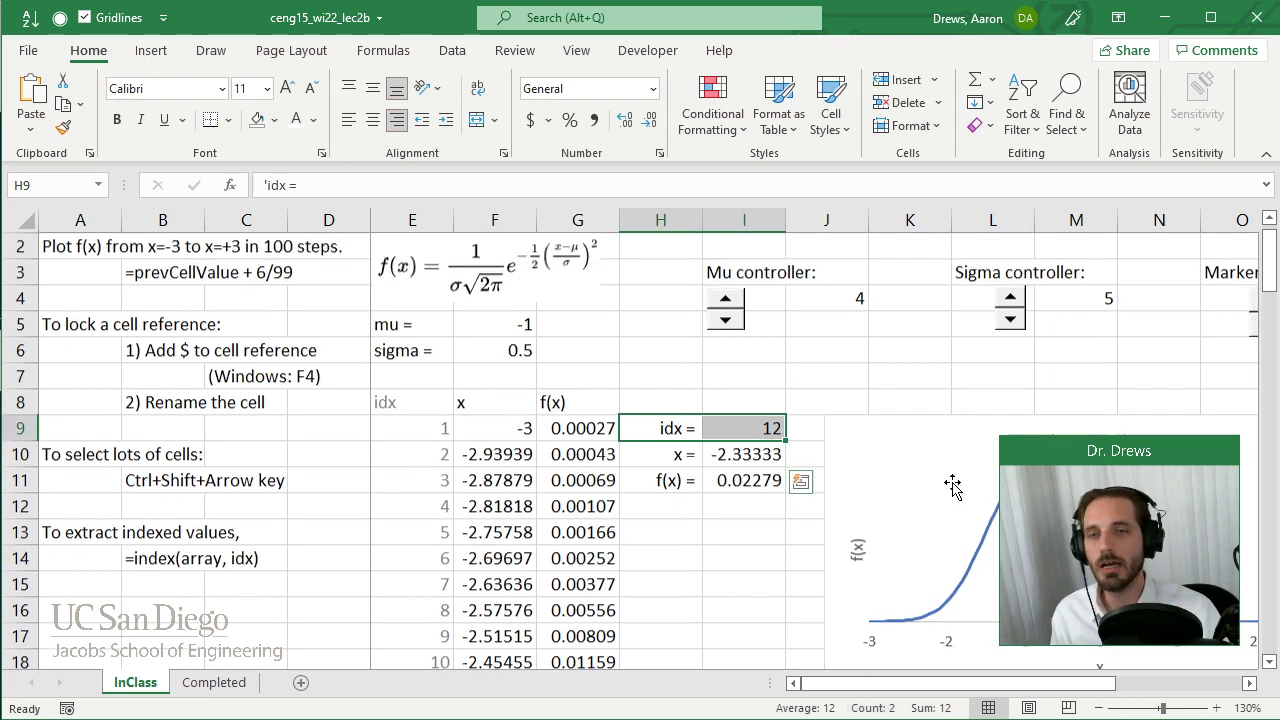
Step: Try the Marker controller in both directions, returning the idx value to 12
drag(1037, 686, 1081, 690)
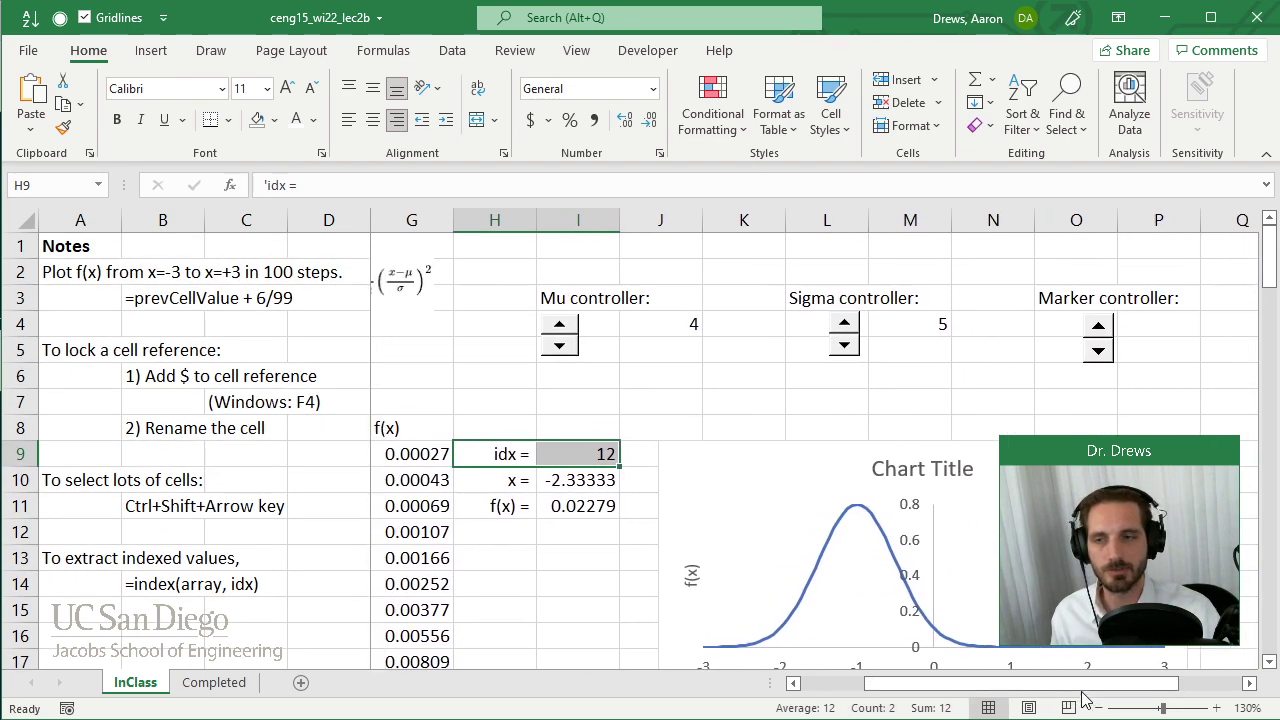
double_click(1098, 326)
click(1100, 350)
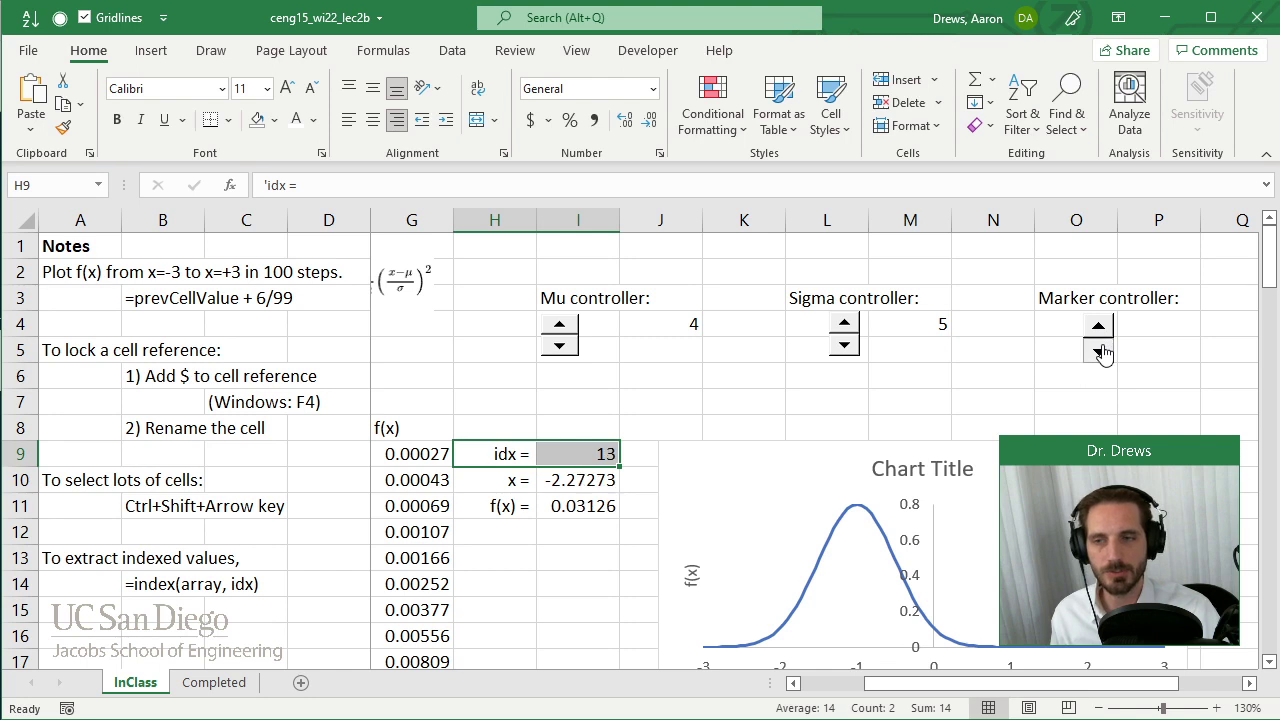
click(1100, 350)
Step: Examine the INDEX formulas in I10 and I11 and the idx cell I9 that they refer to
drag(975, 685, 937, 694)
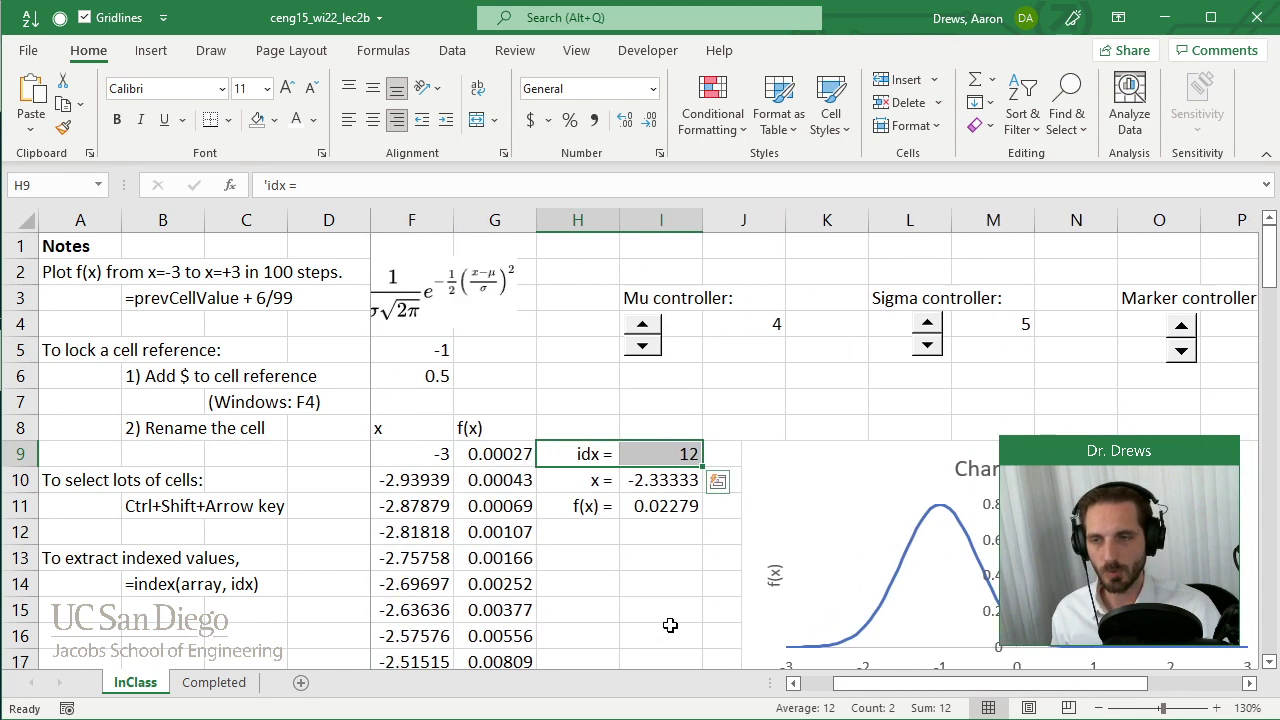
double_click(656, 480)
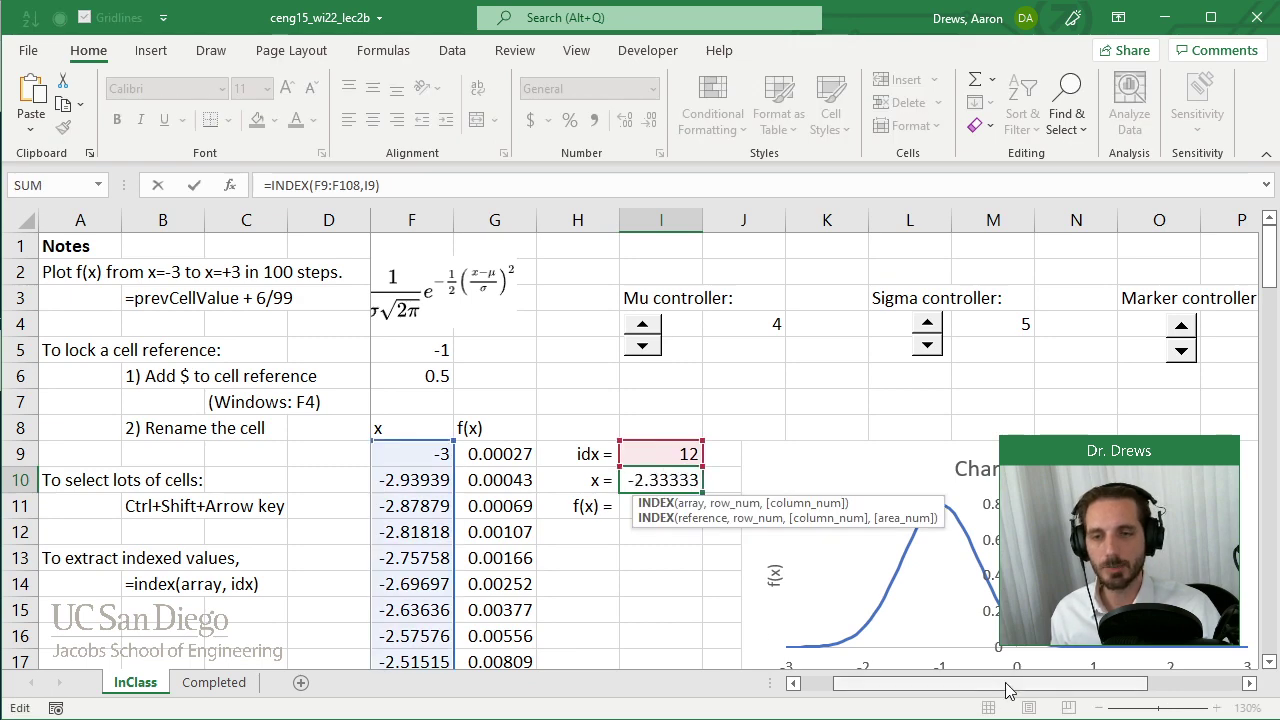
drag(1005, 686, 971, 686)
scroll(828, 603, down, 1)
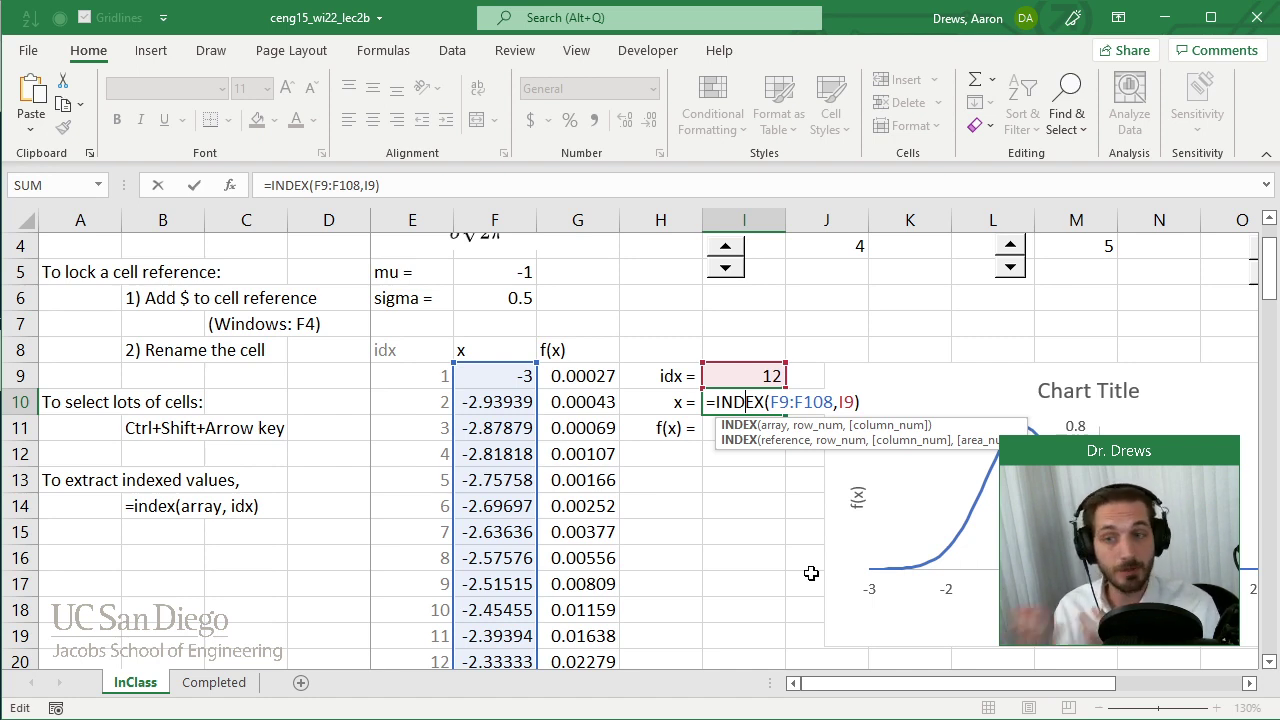
key(ctrl+Return)
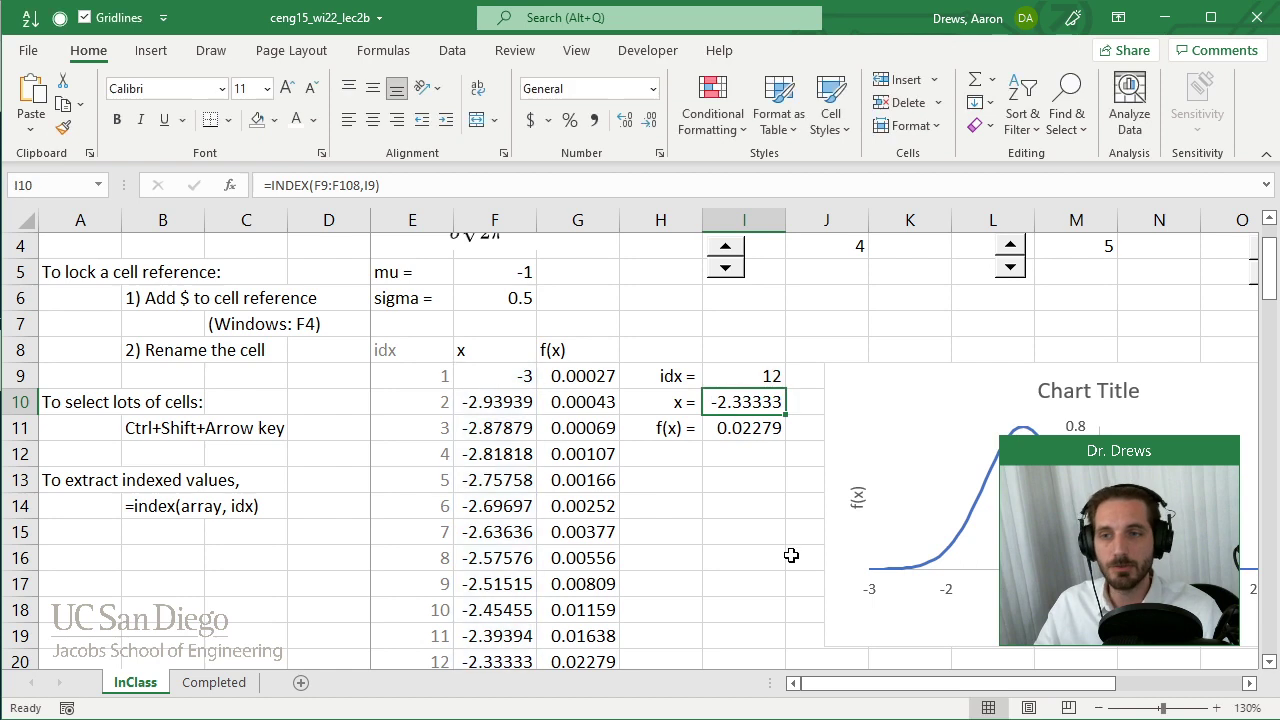
click(757, 377)
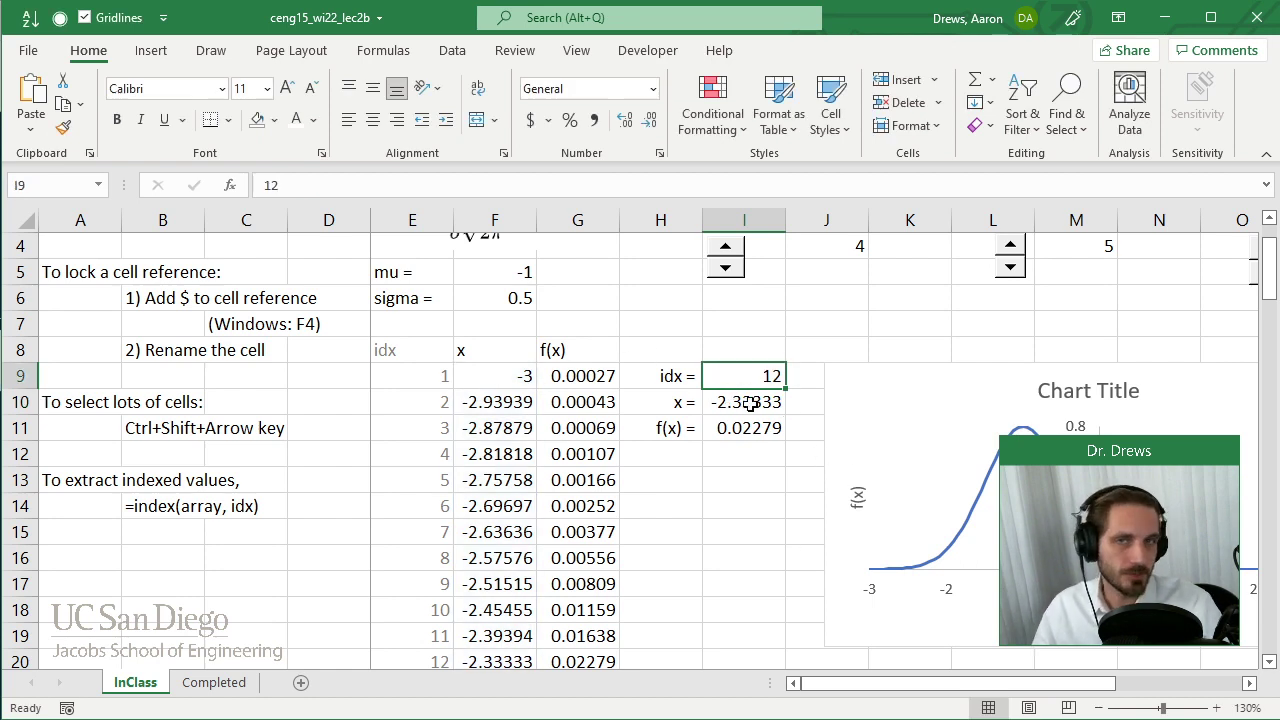
click(747, 405)
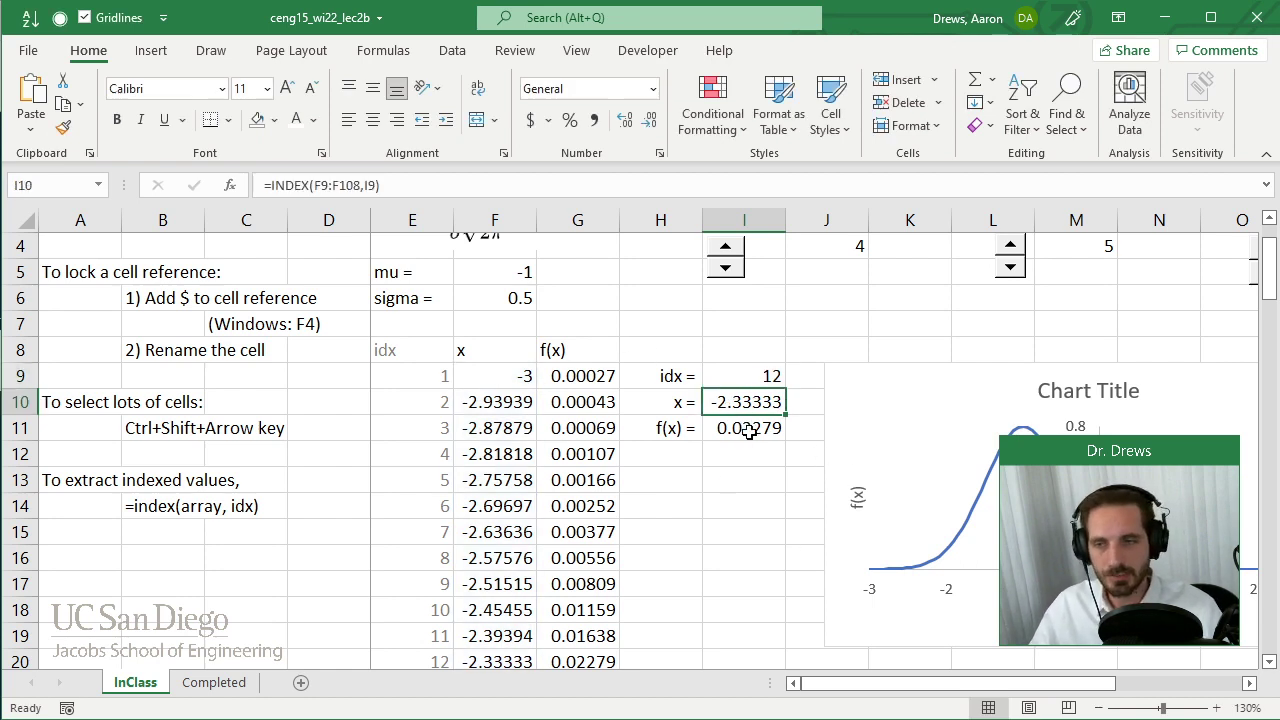
click(746, 430)
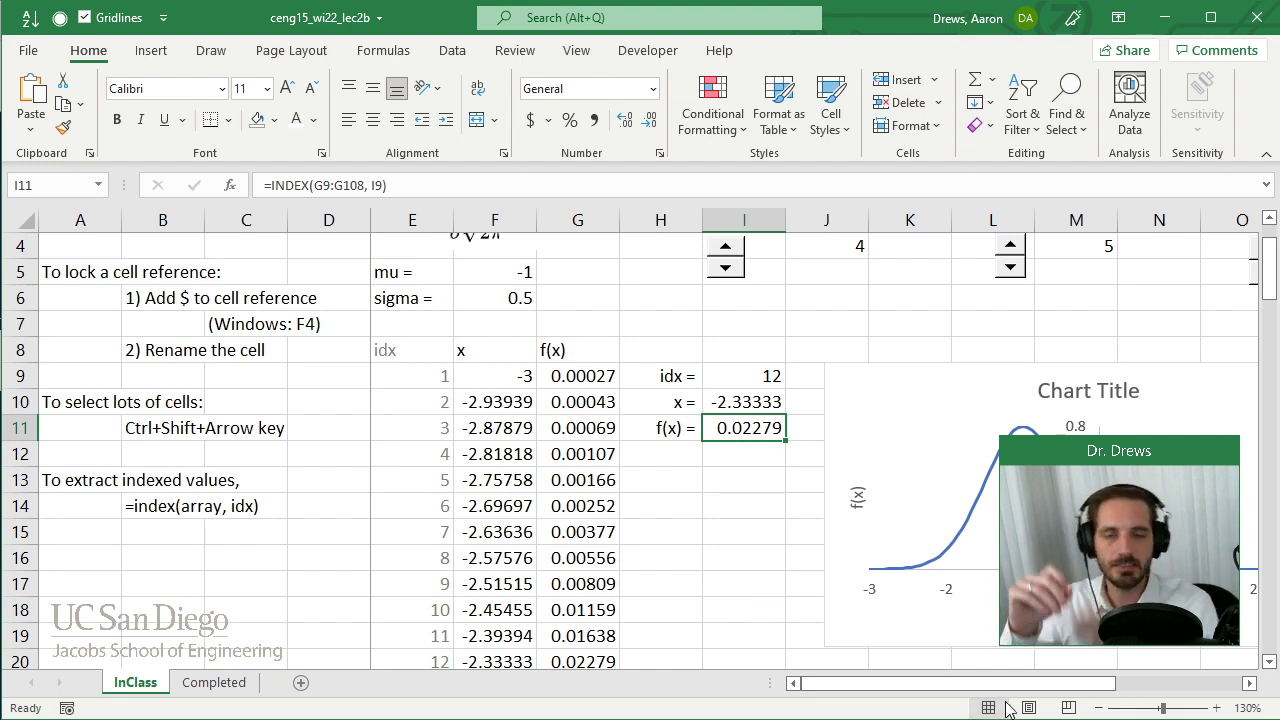
Step: Unfreeze the panes on the InClass sheet so the Notes columns can move out of view
click(1249, 683)
click(1249, 683)
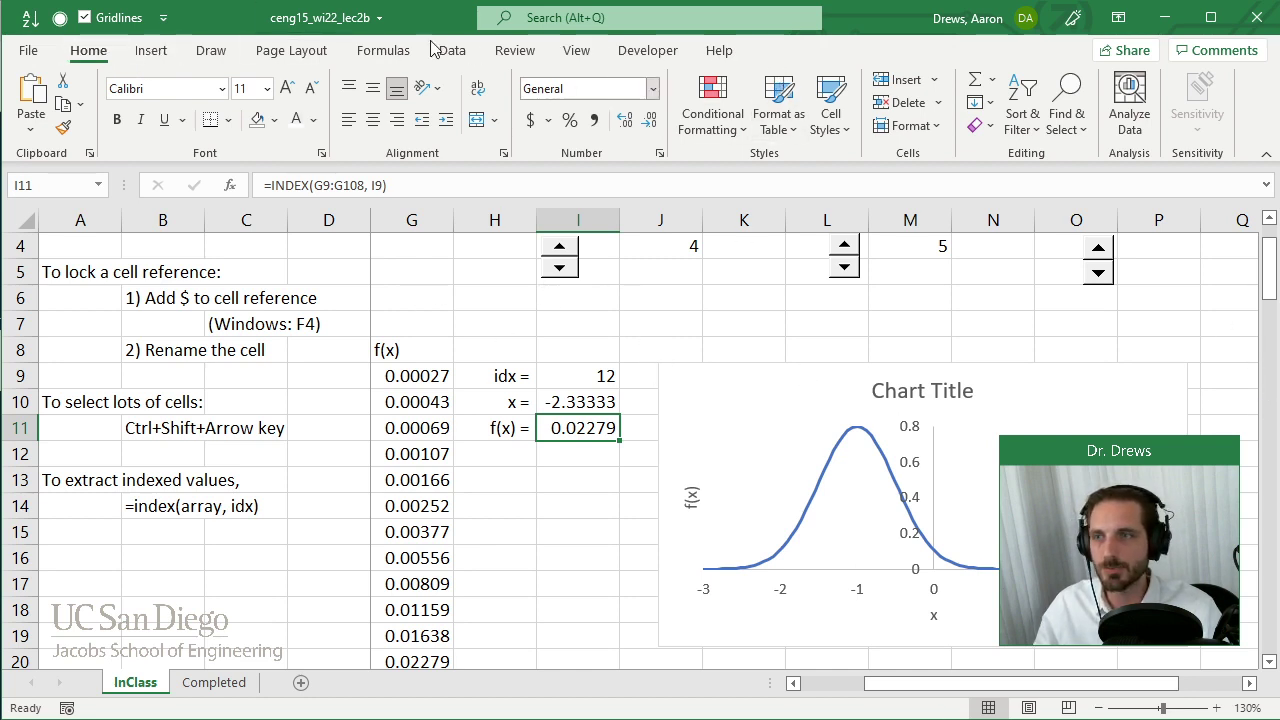
click(578, 52)
click(877, 128)
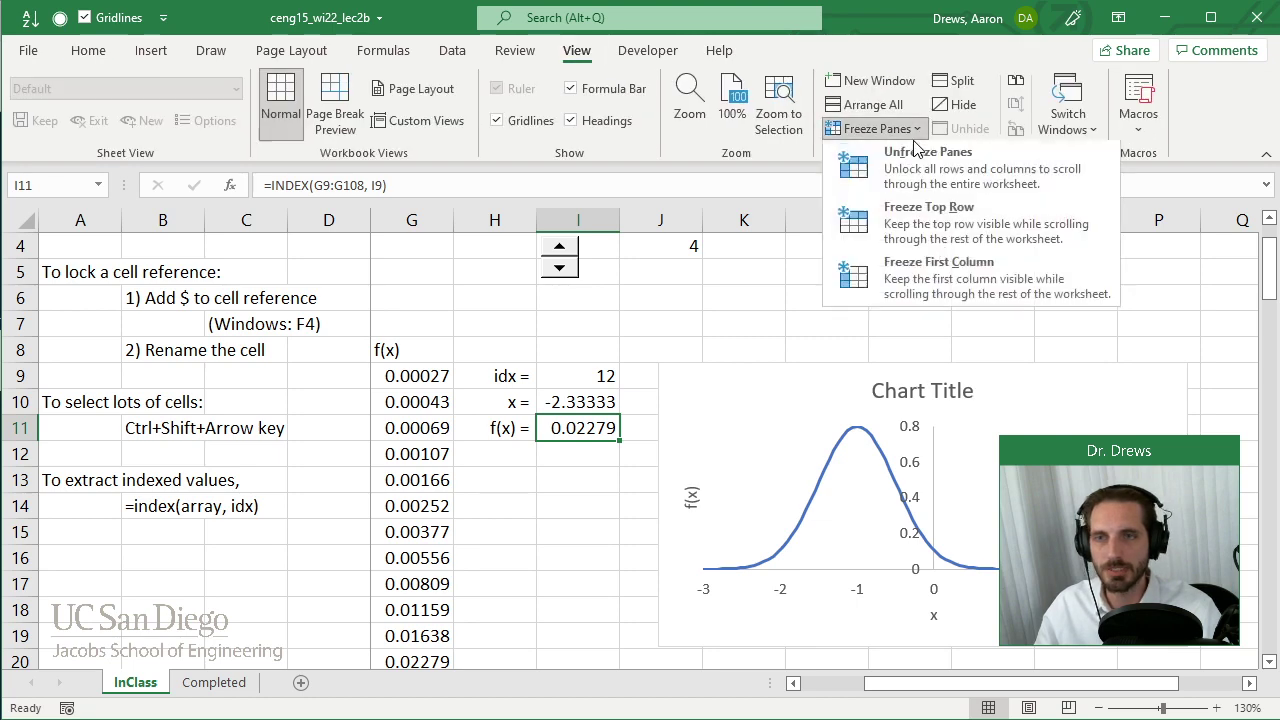
click(880, 278)
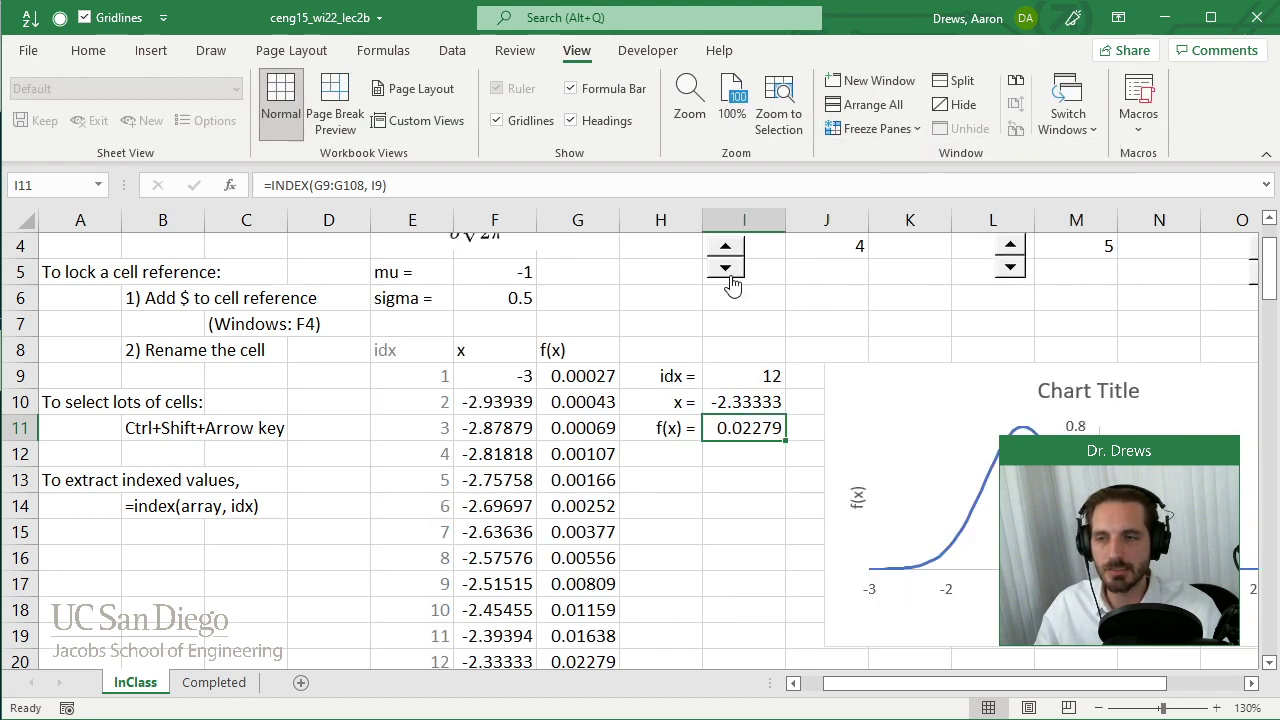
click(1251, 683)
click(1251, 683)
click(1251, 683)
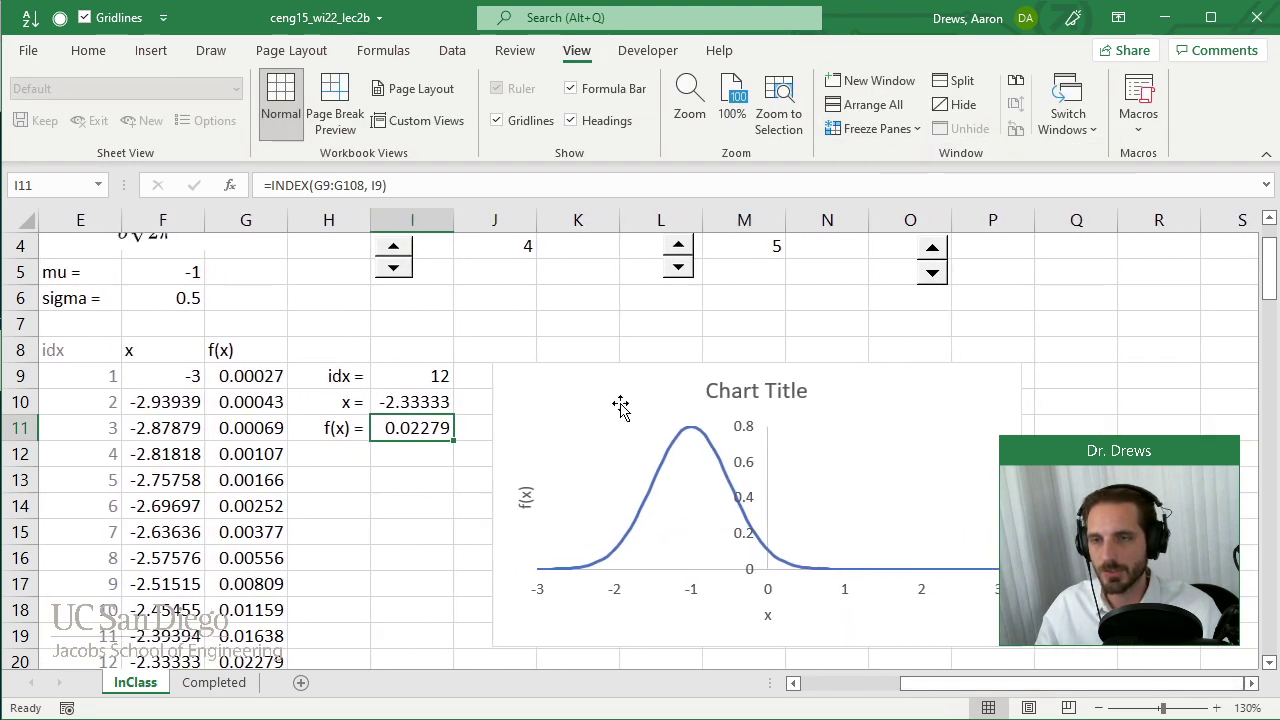
Step: Move the chart so its upper-left corner sits at cell K6, and review the x and f(x) table layout
drag(530, 395, 581, 305)
click(433, 342)
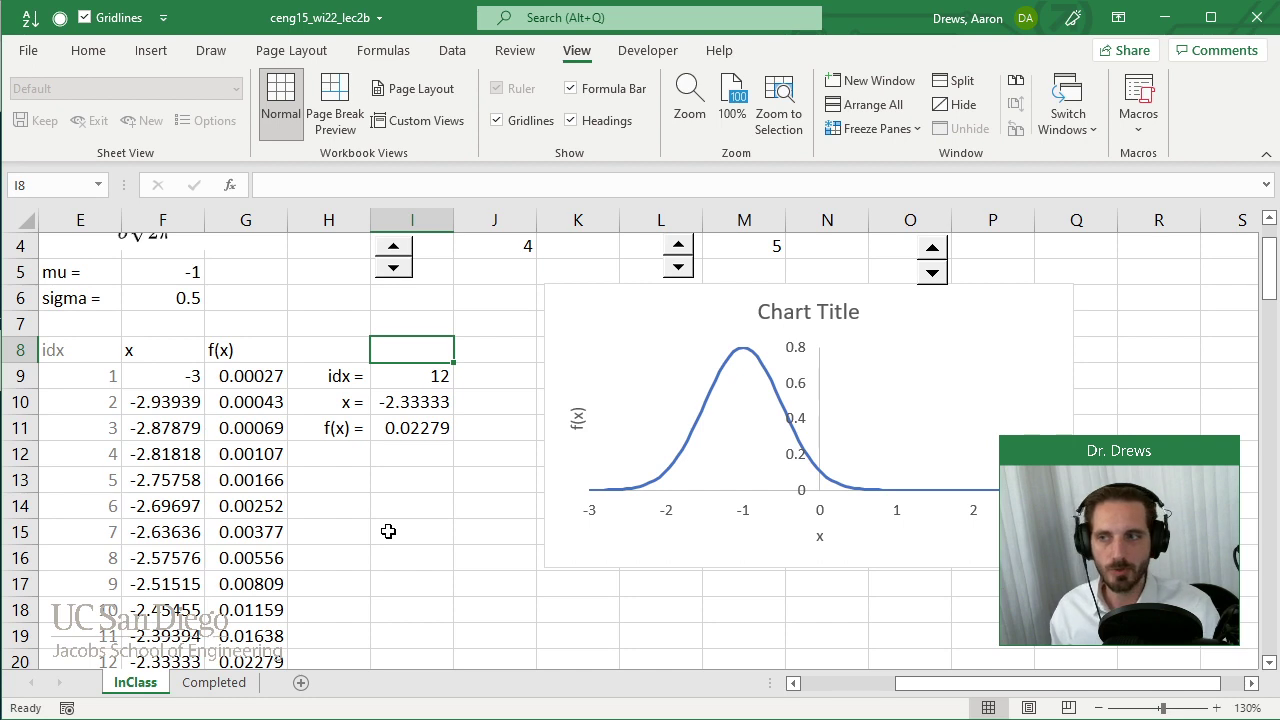
drag(180, 350, 232, 505)
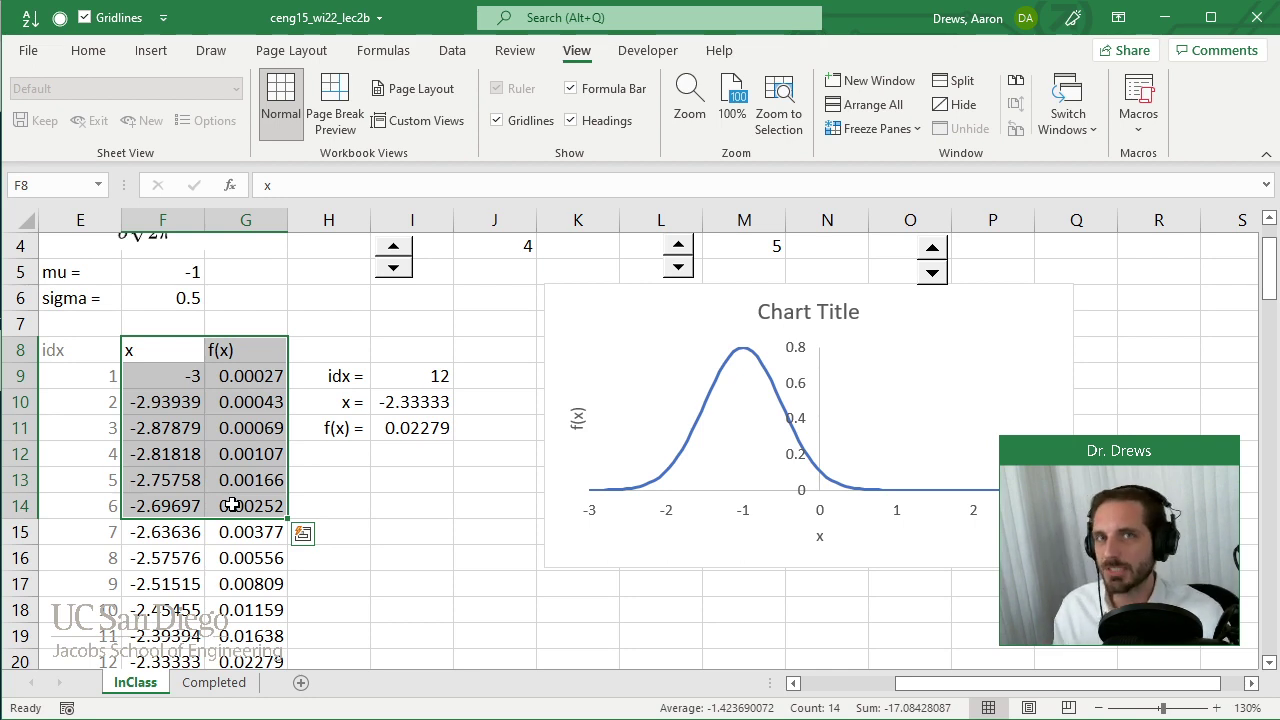
Step: Enter the heading "Point:" in I13 with the column labels "x" in I14 and "f(x)" in J14
click(386, 497)
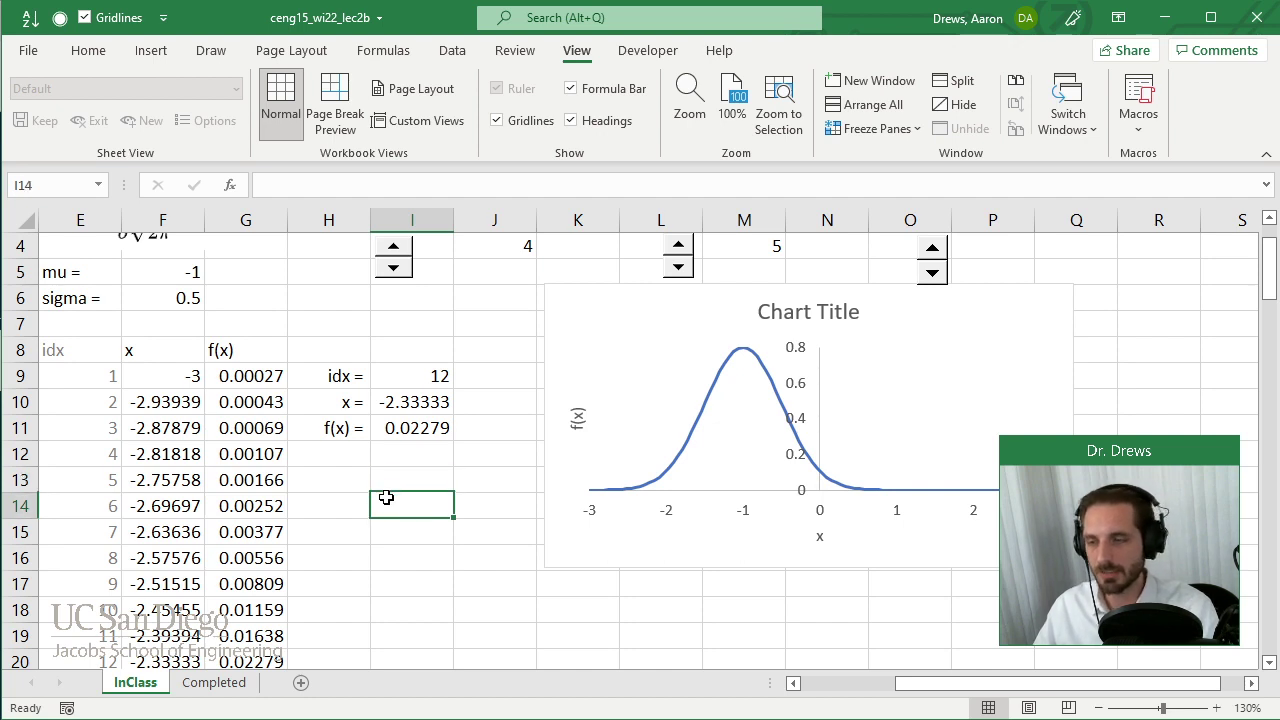
key(Up)
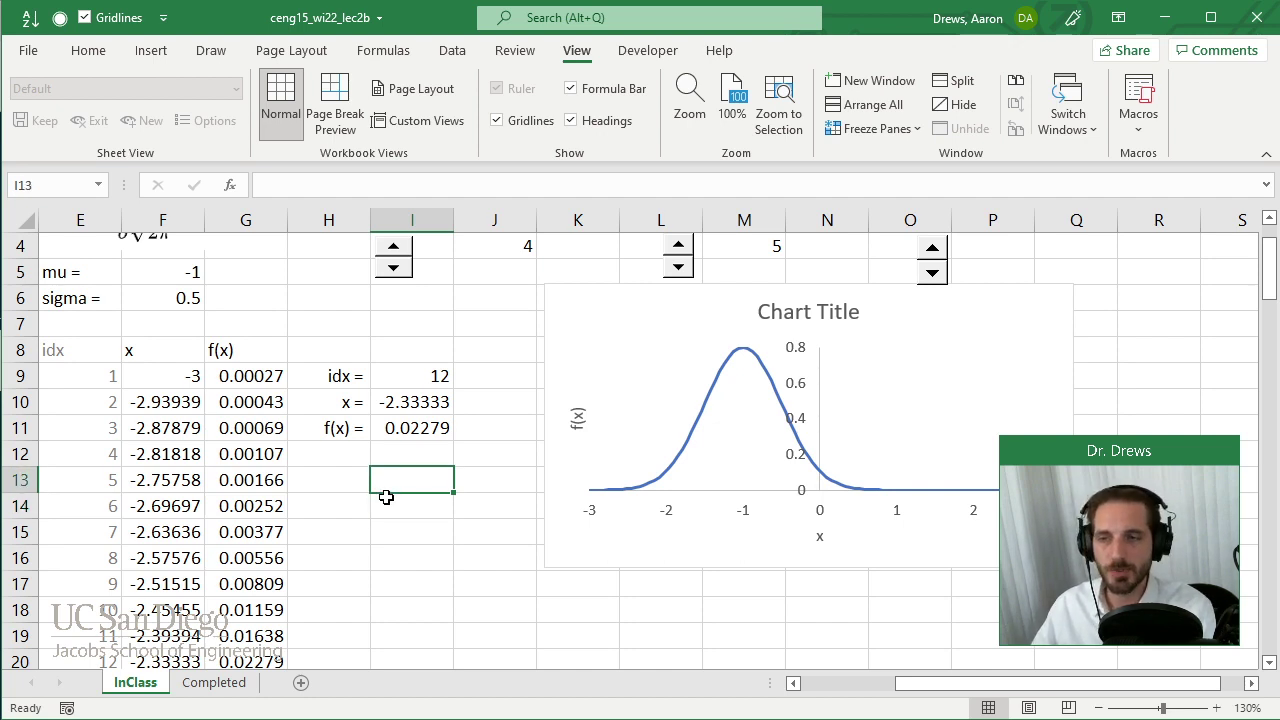
text(Point)
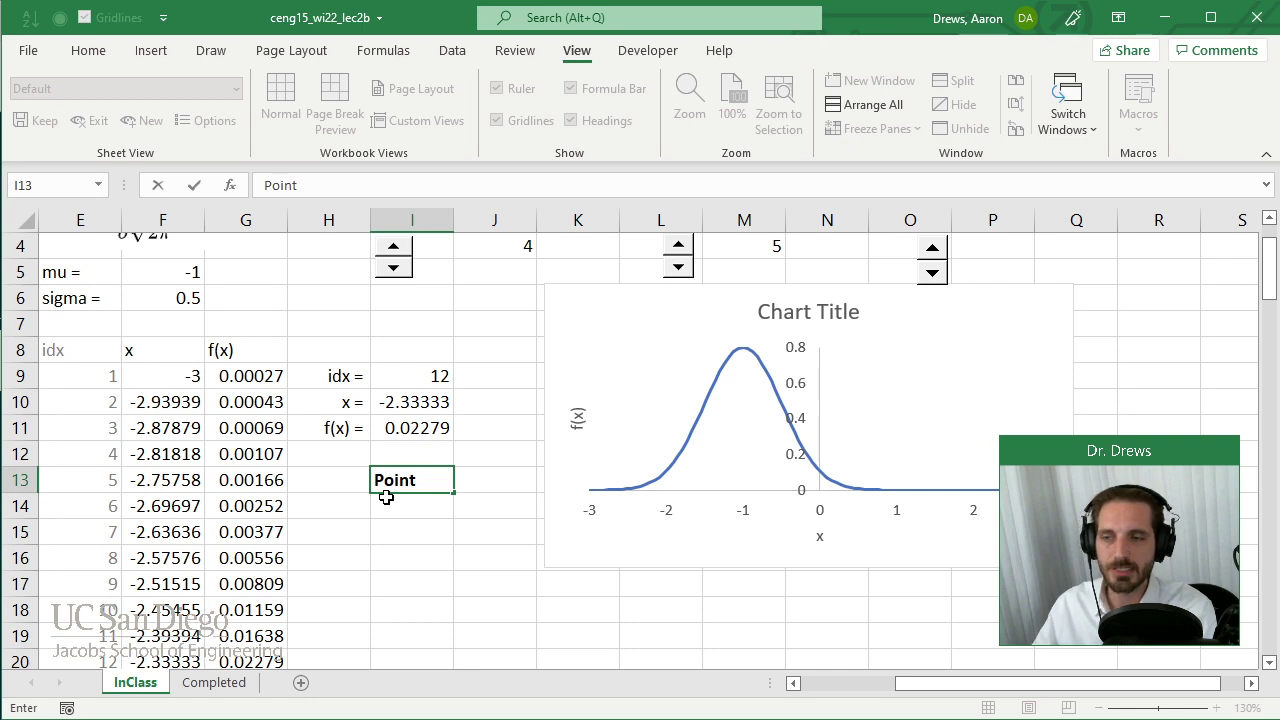
text(:)
key(Return)
text(x)
key(Tab)
text(f()
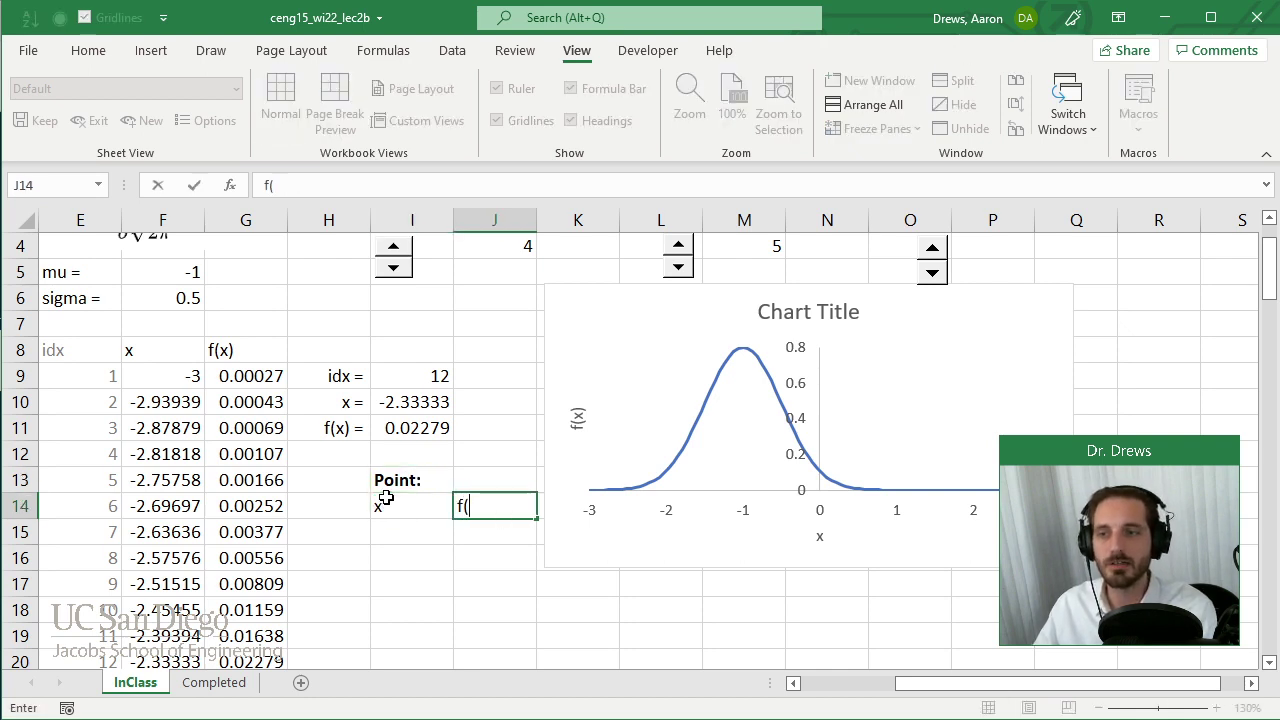
text(x))
key(Return)
Step: Add a bottom border under the x and f(x) labels in I14:J14
drag(385, 505, 480, 506)
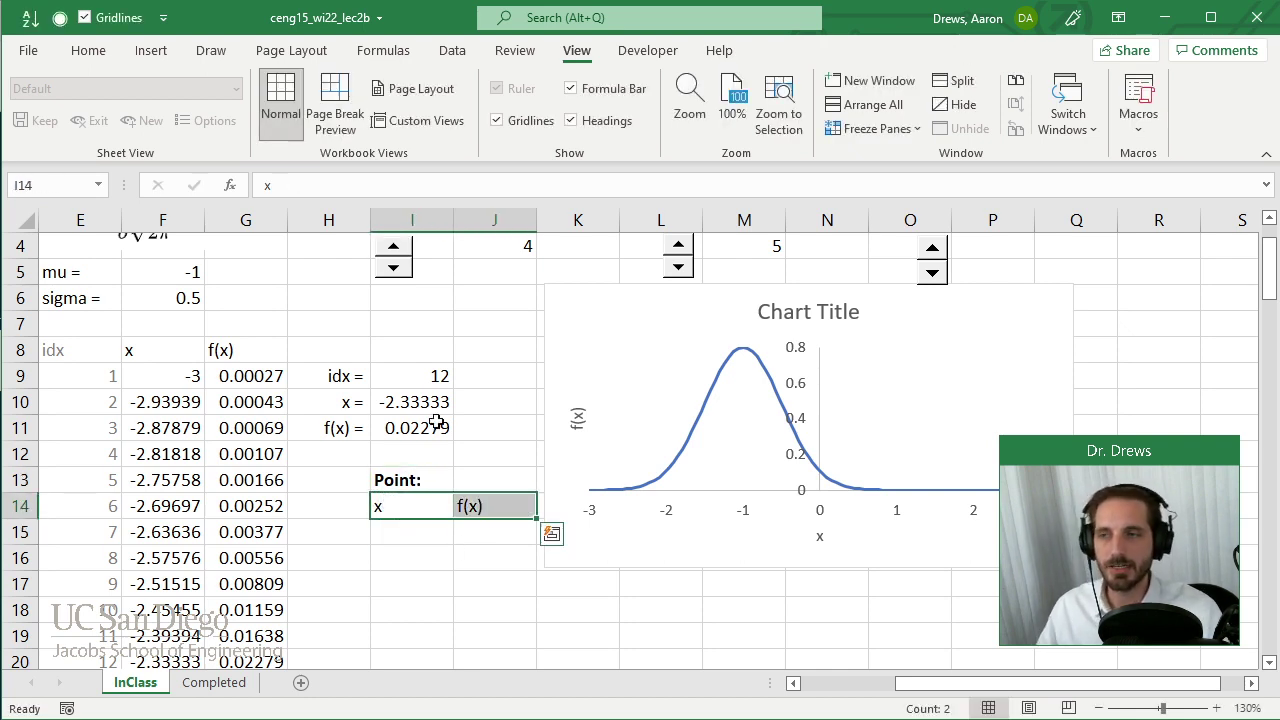
click(88, 51)
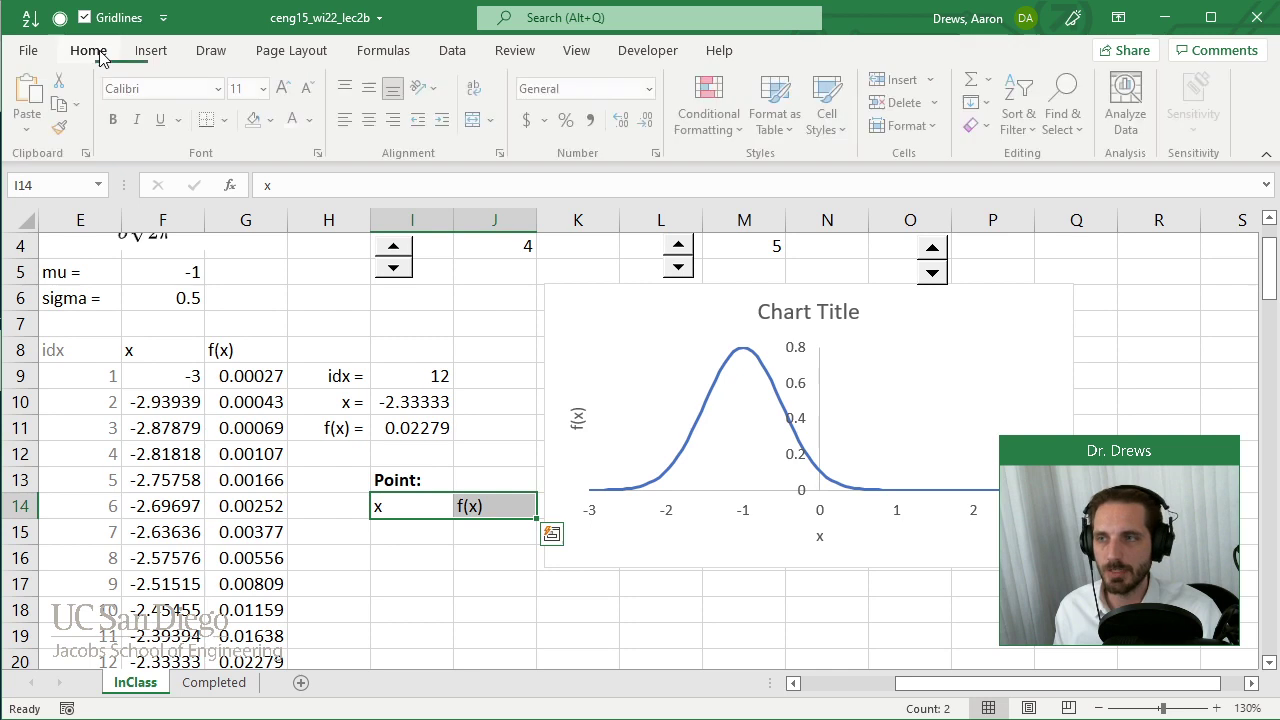
click(212, 122)
click(421, 527)
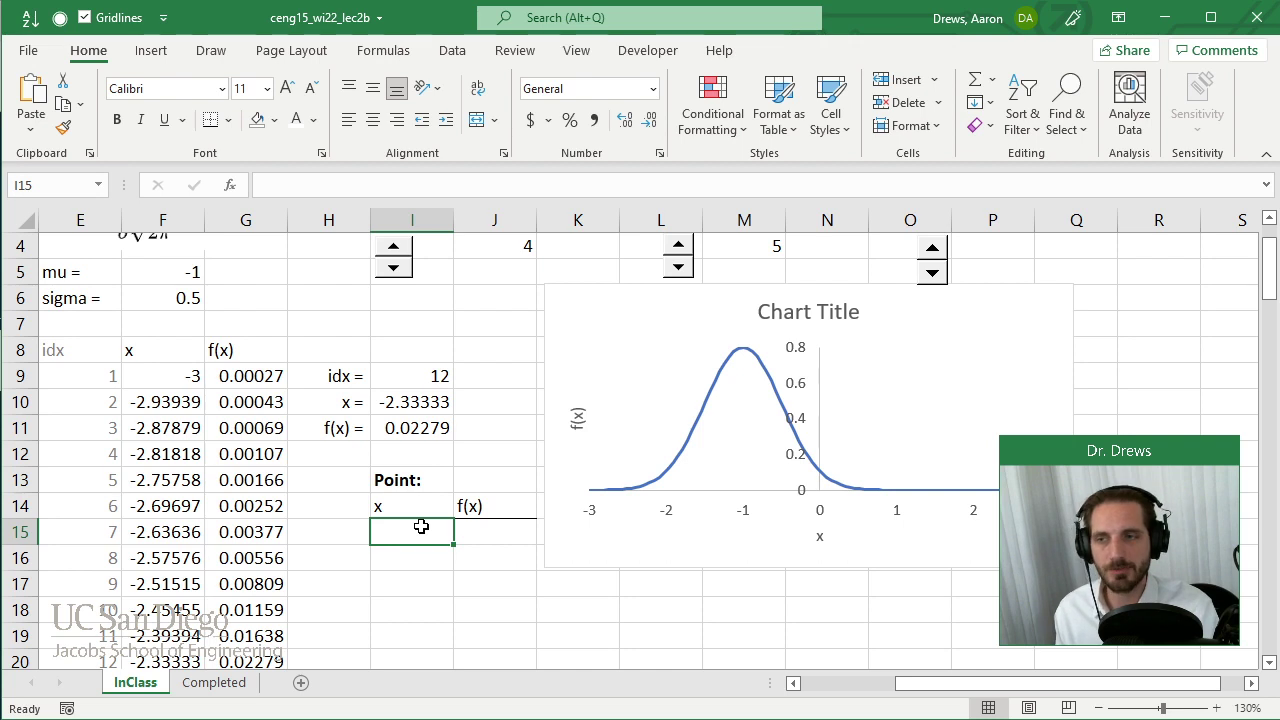
Step: Link I15 to the x value with =I10 and J15 to the f(x) value with =I11
click(401, 399)
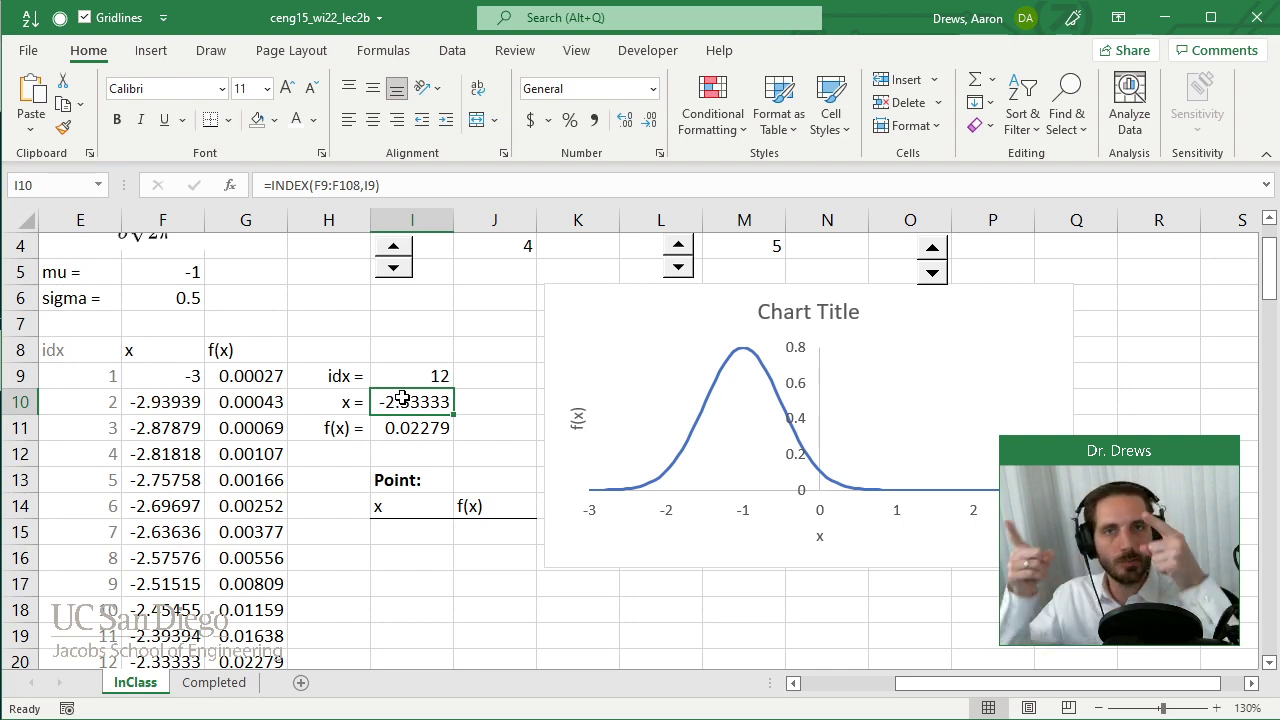
click(424, 538)
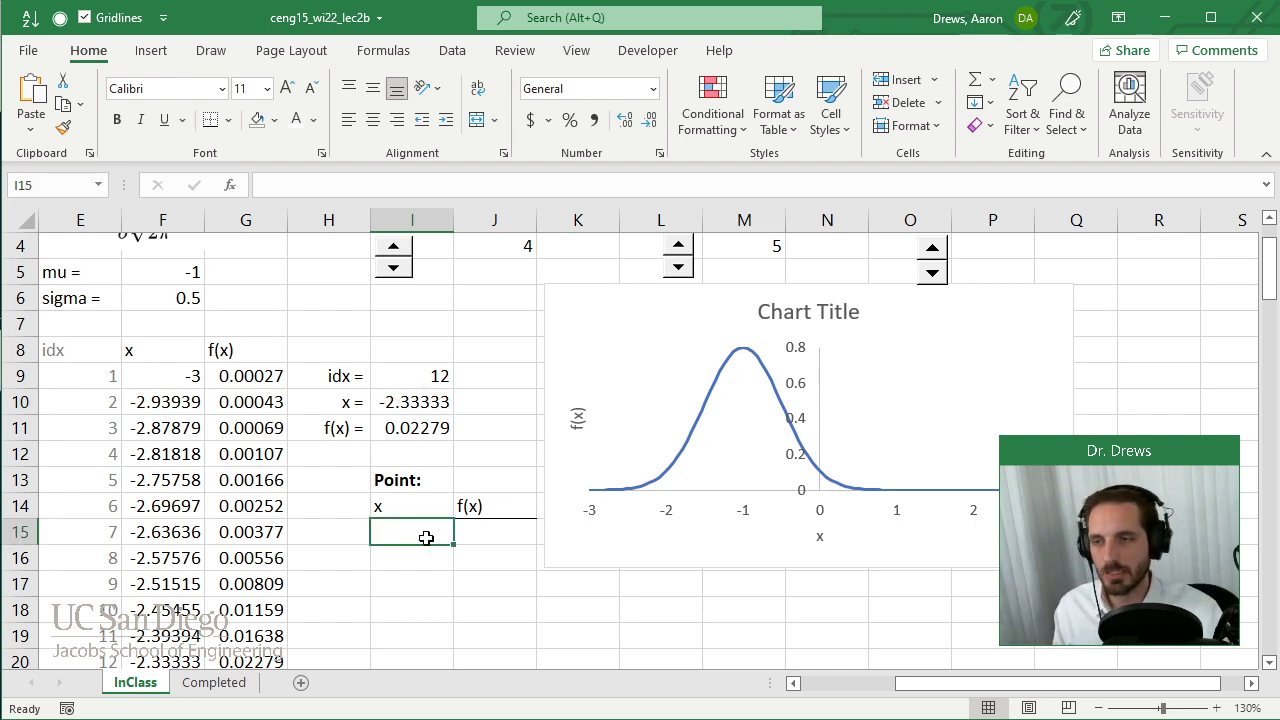
text(=)
click(430, 405)
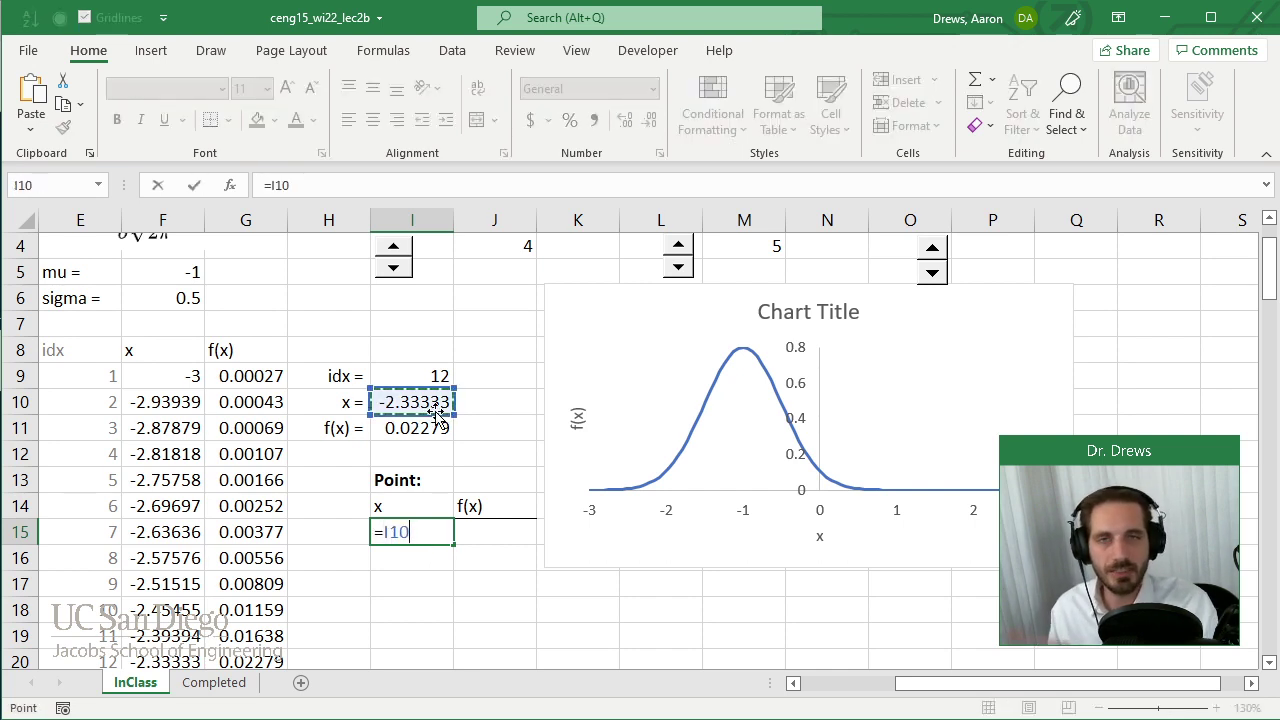
key(Return)
key(Up)
key(Right)
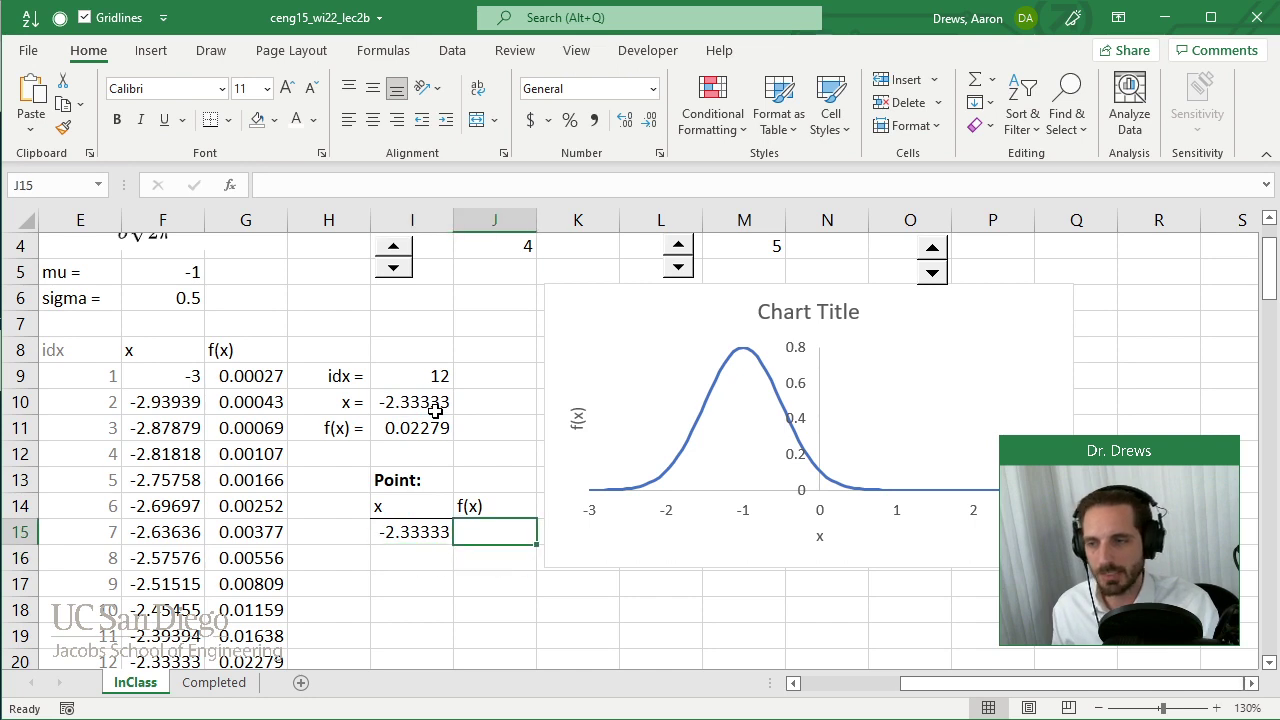
text(=)
click(430, 430)
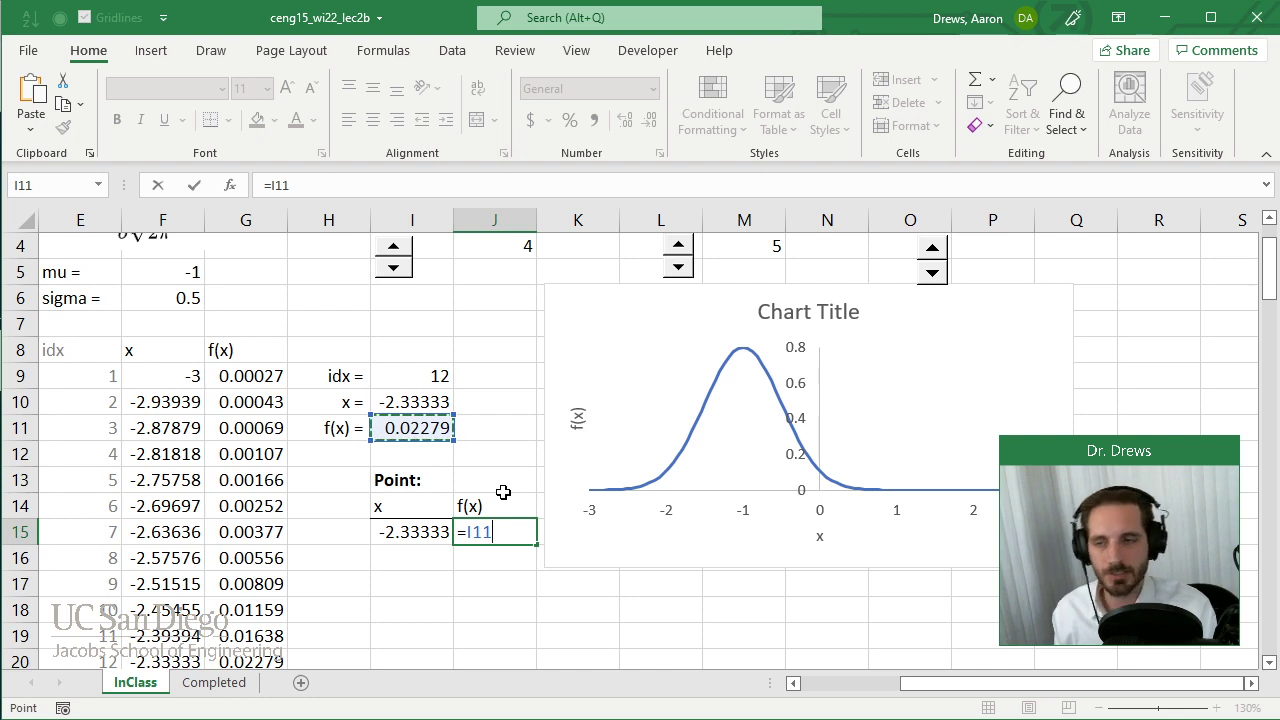
key(Return)
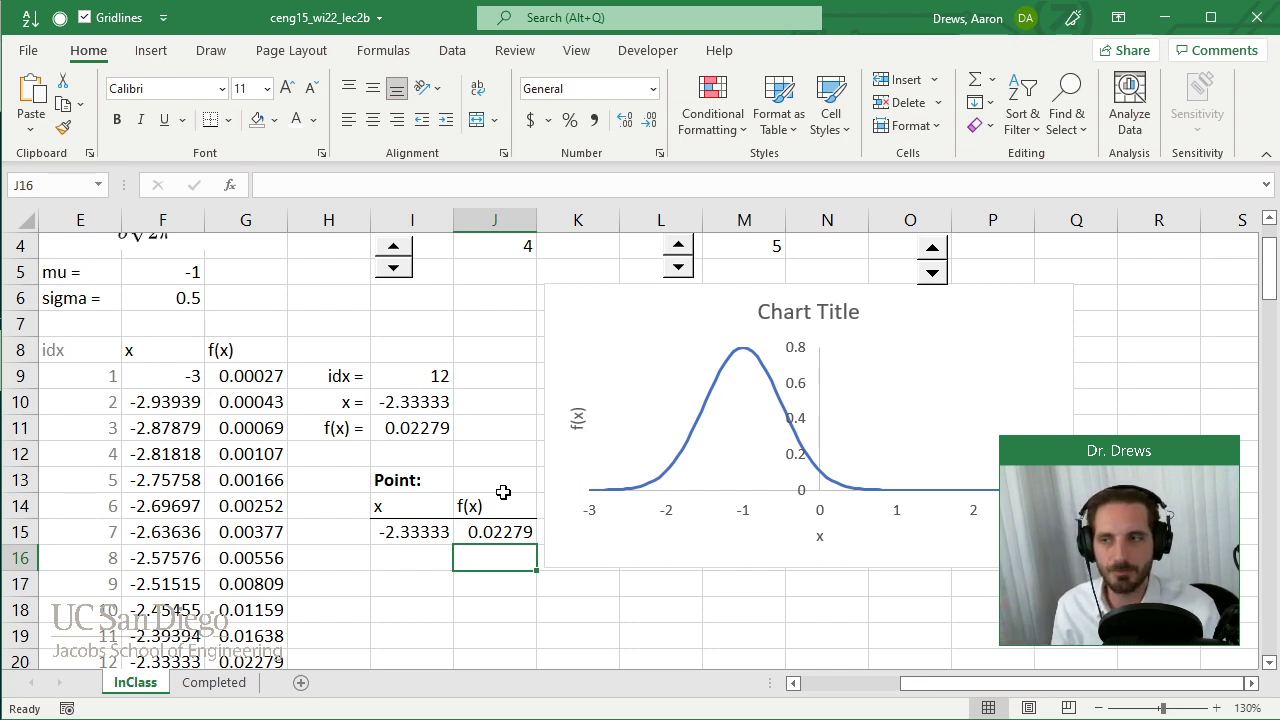
Step: Add a bottom border under the idx, x and f(x) headings in E8:G8
drag(68, 358, 224, 342)
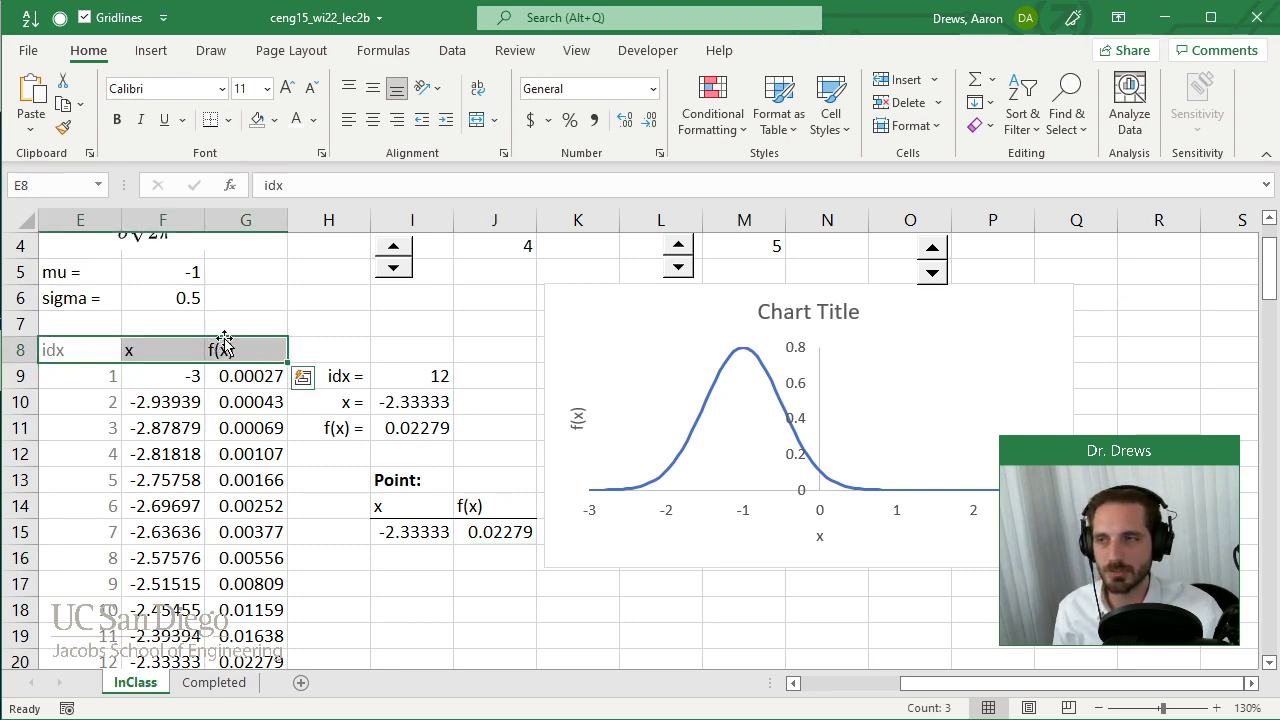
Step: Save a copy of the workbook as ceng15_wi22_lec3b in the Lecture 3 folder
click(28, 50)
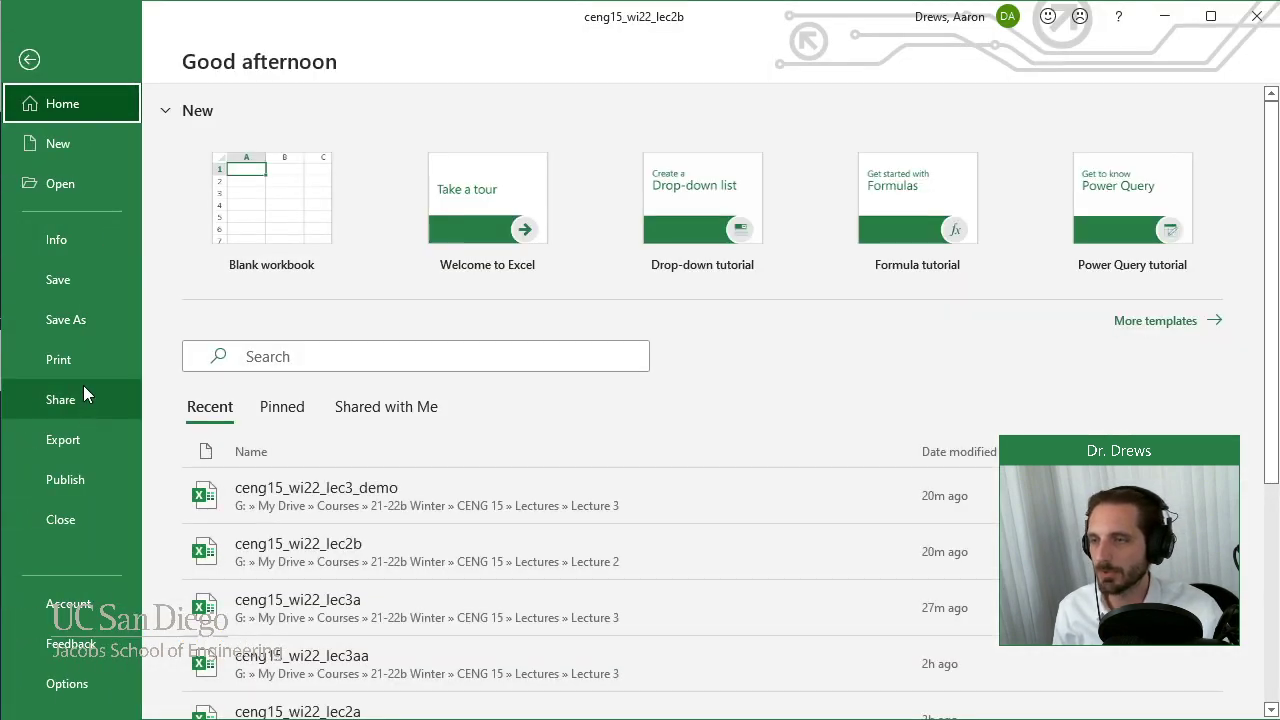
click(95, 320)
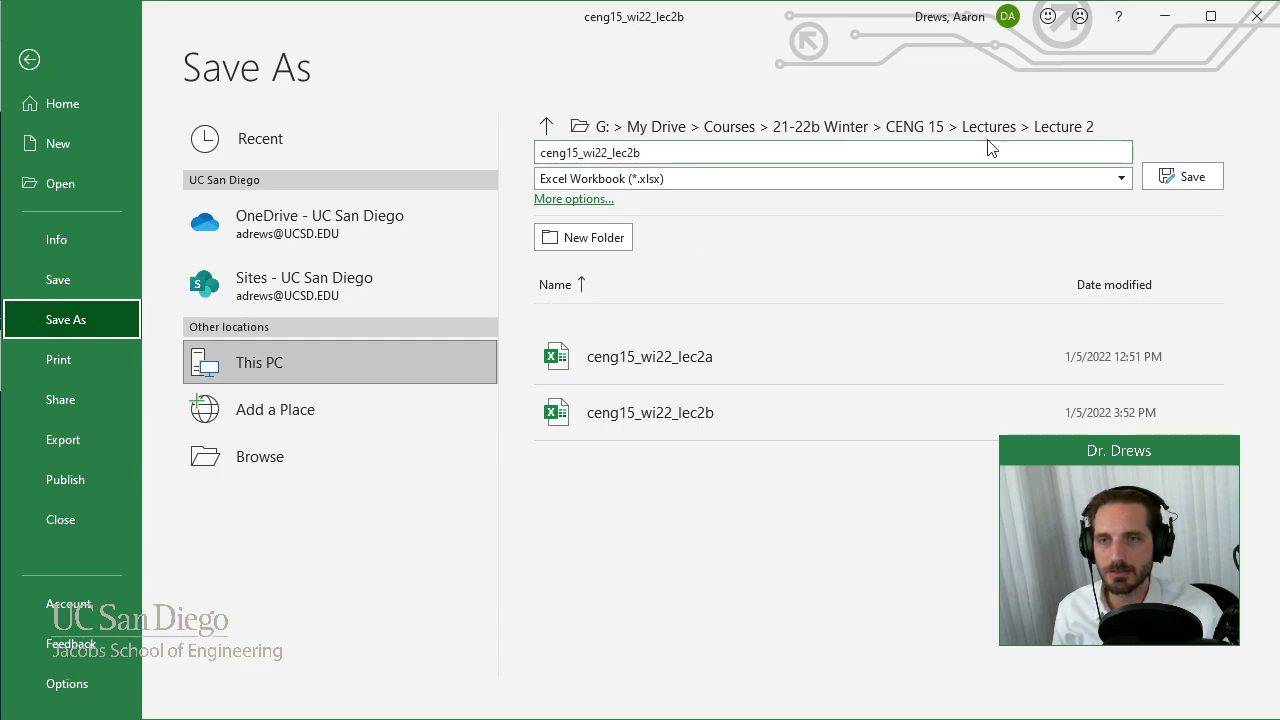
click(960, 127)
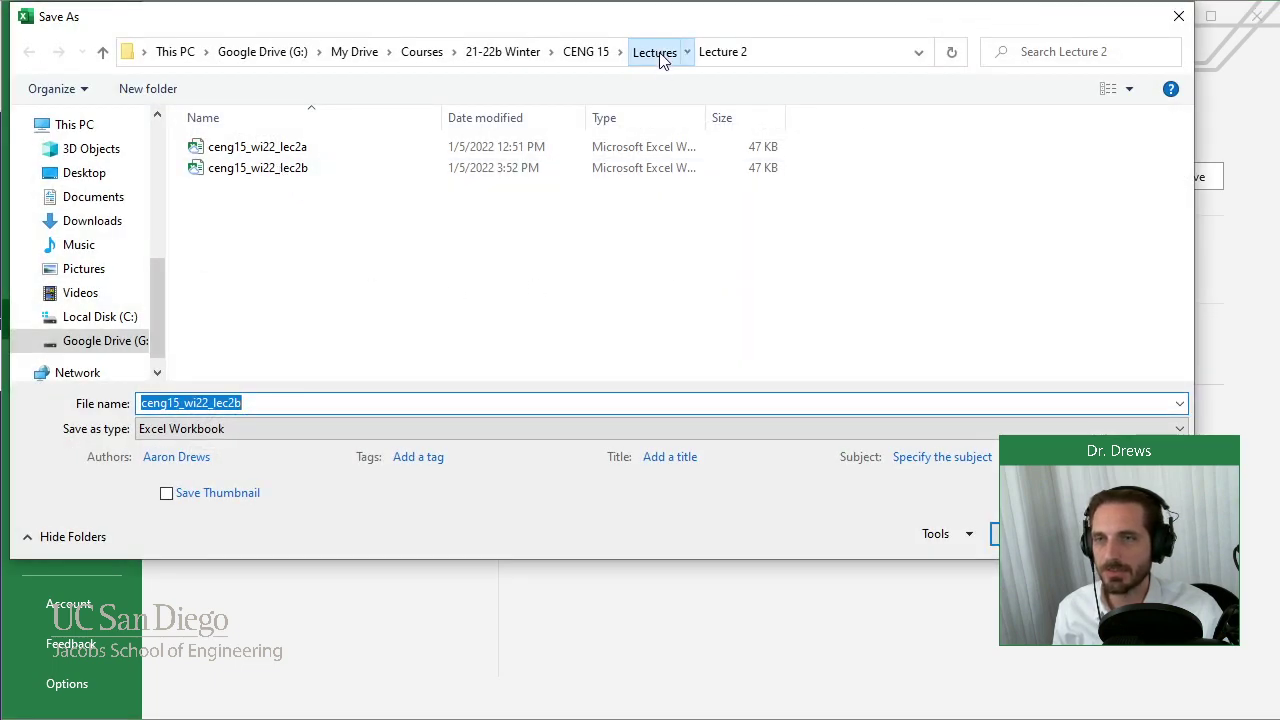
click(659, 58)
double_click(300, 189)
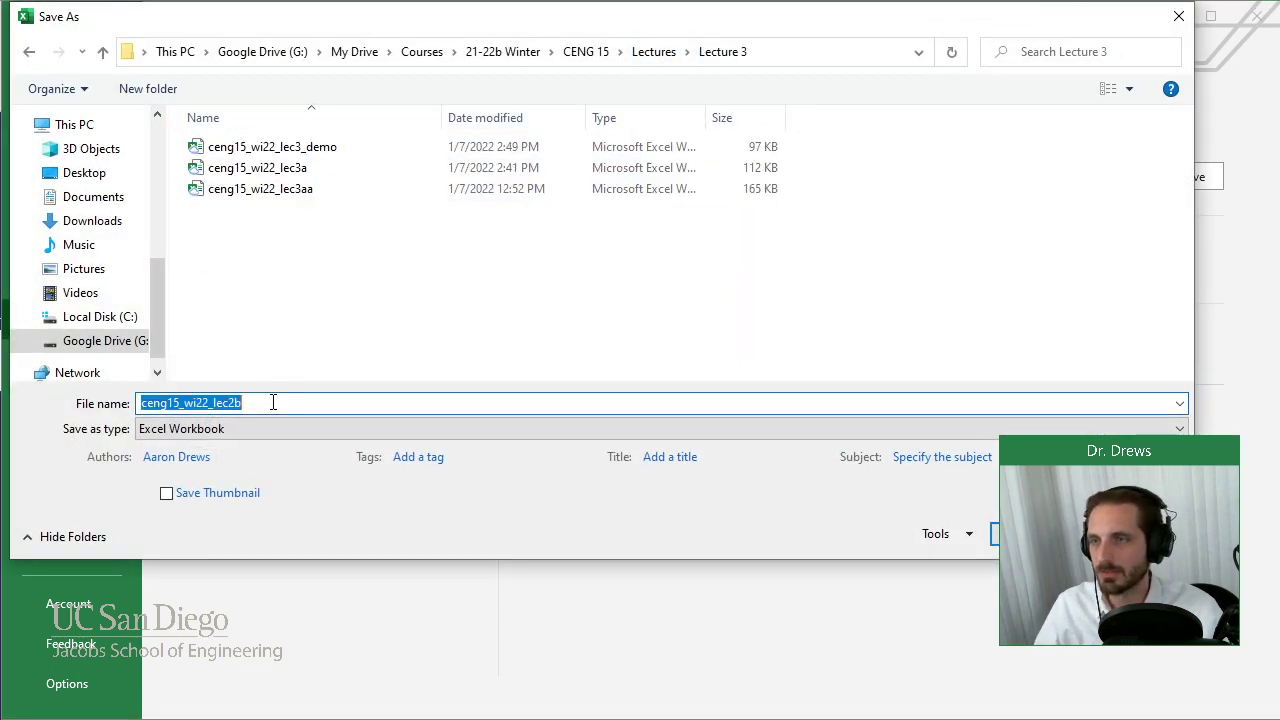
click(332, 168)
click(283, 403)
click(300, 405)
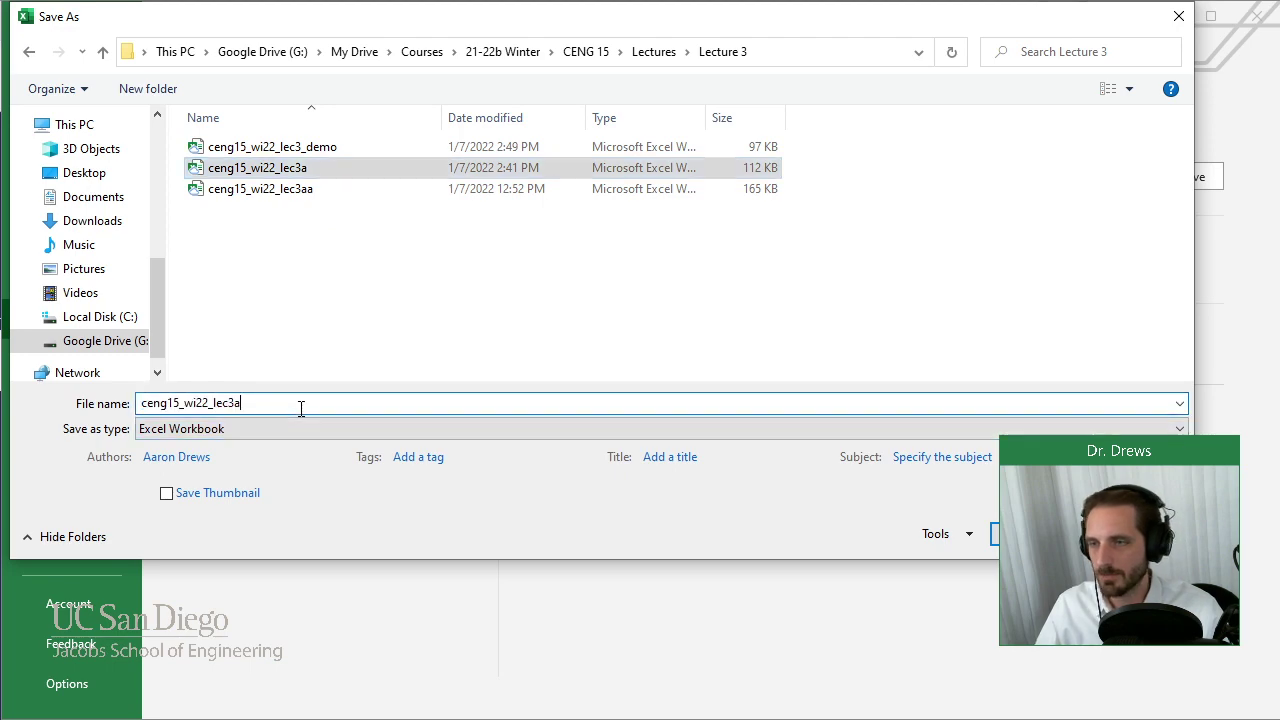
key(BackSpace)
text(b)
key(Return)
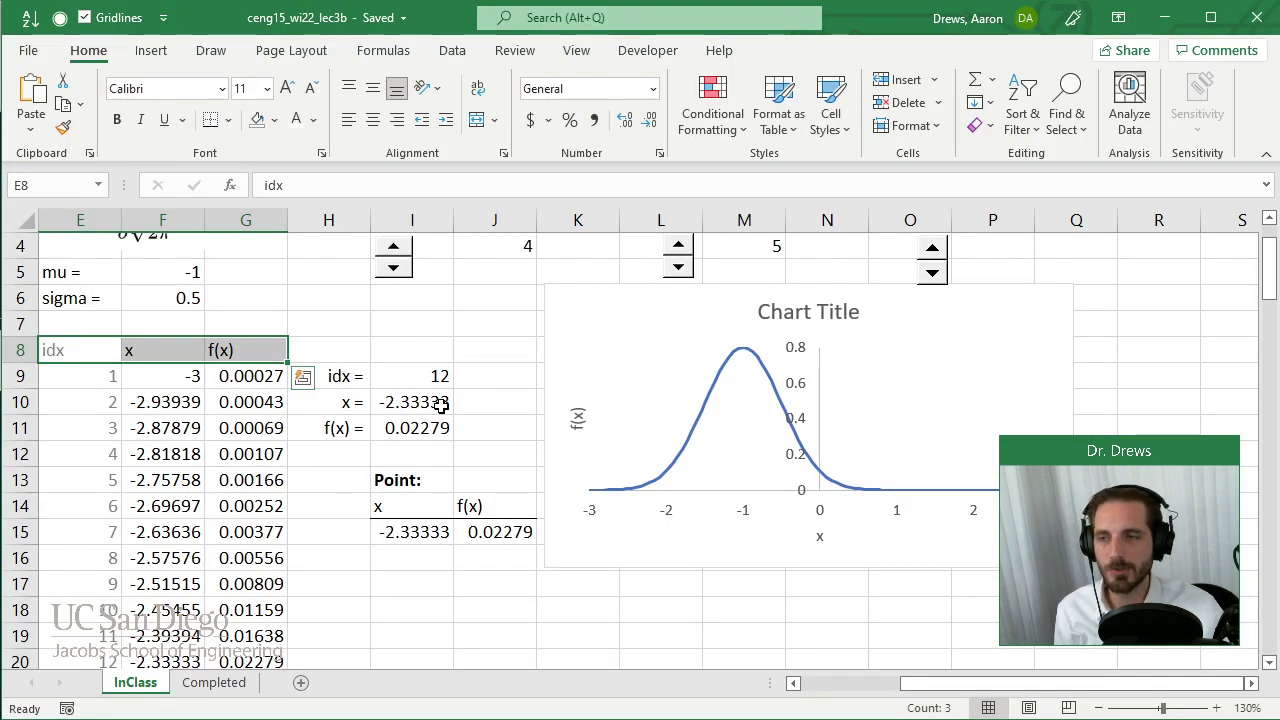
click(320, 297)
click(393, 584)
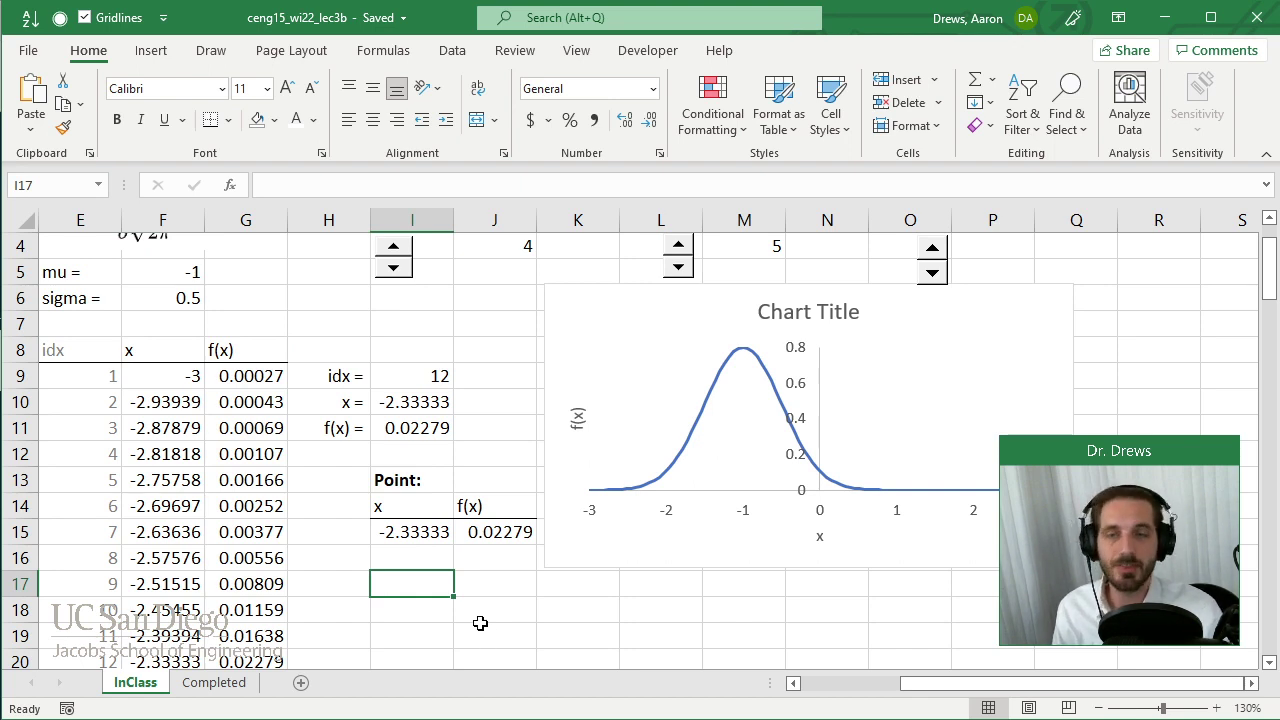
Step: Name the chart's existing data series "Curve" in its data source settings
right_click(566, 318)
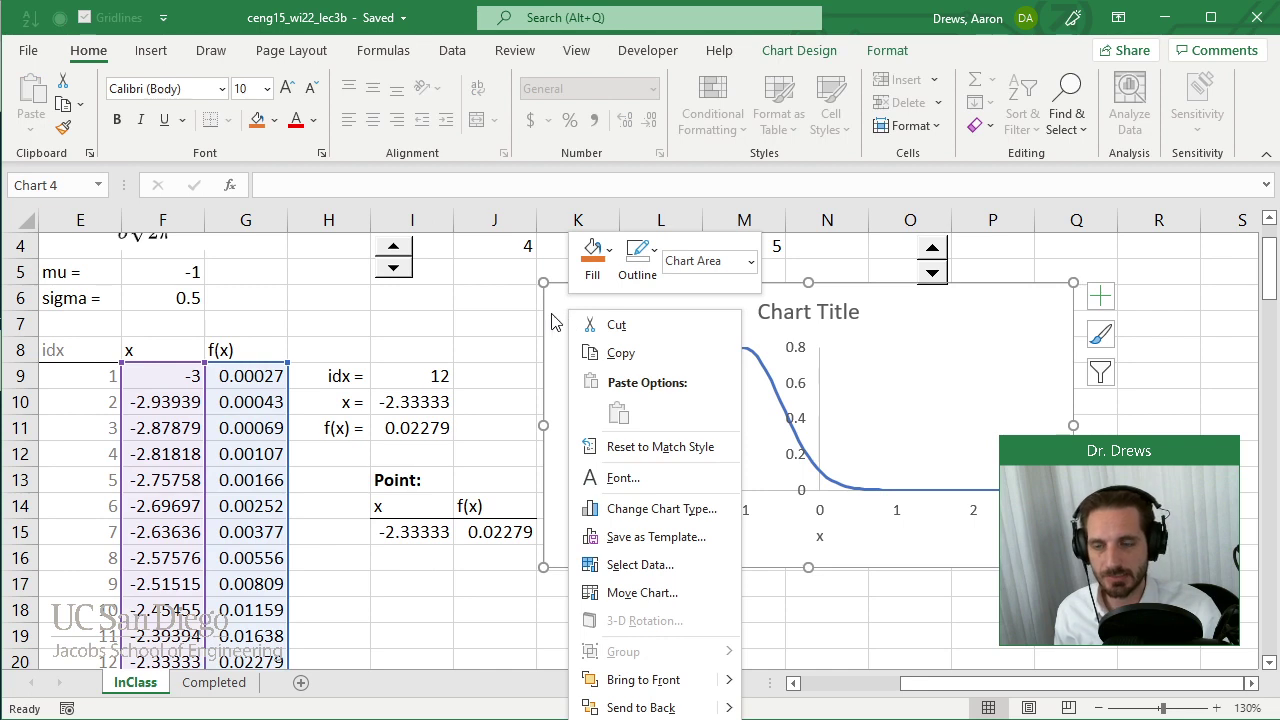
click(675, 566)
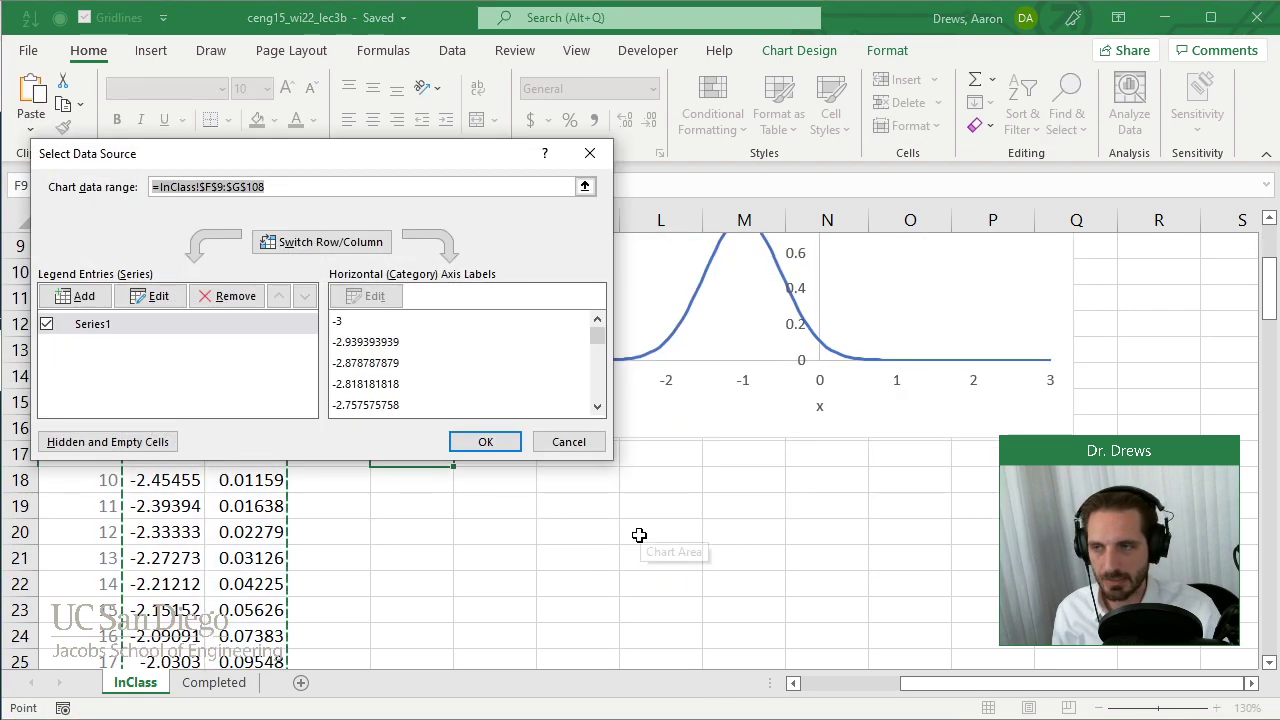
click(108, 326)
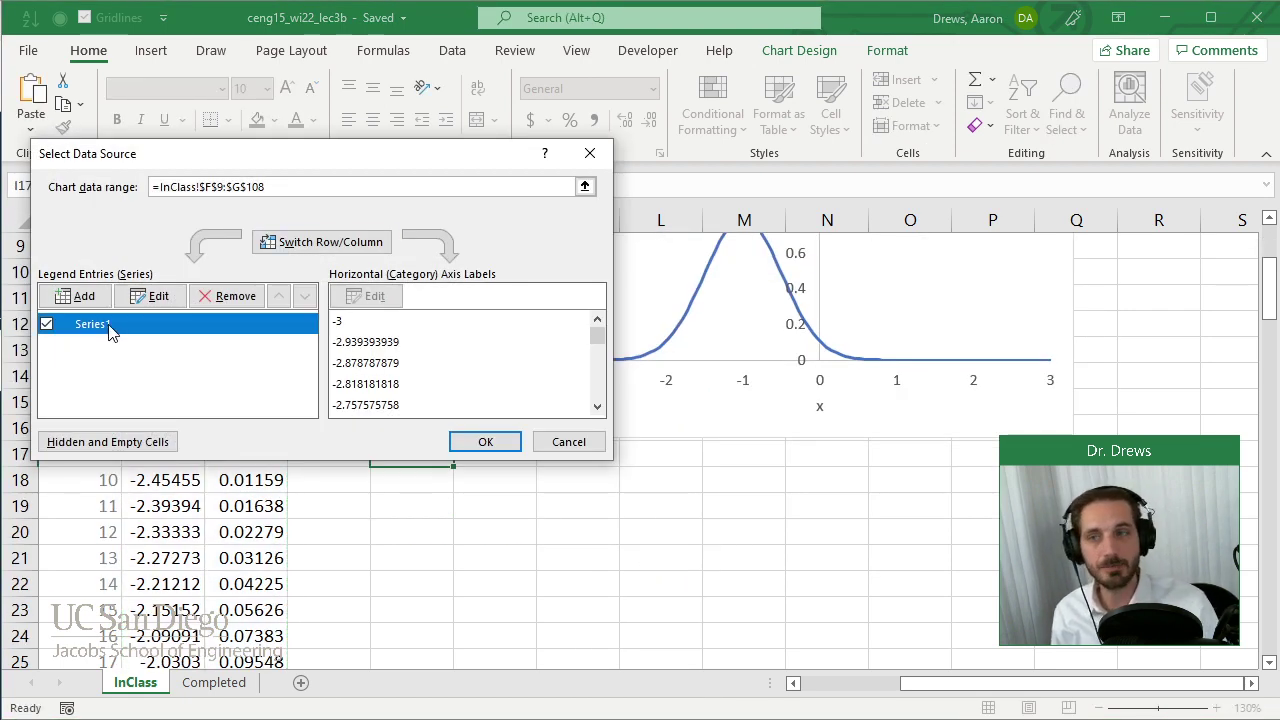
click(155, 297)
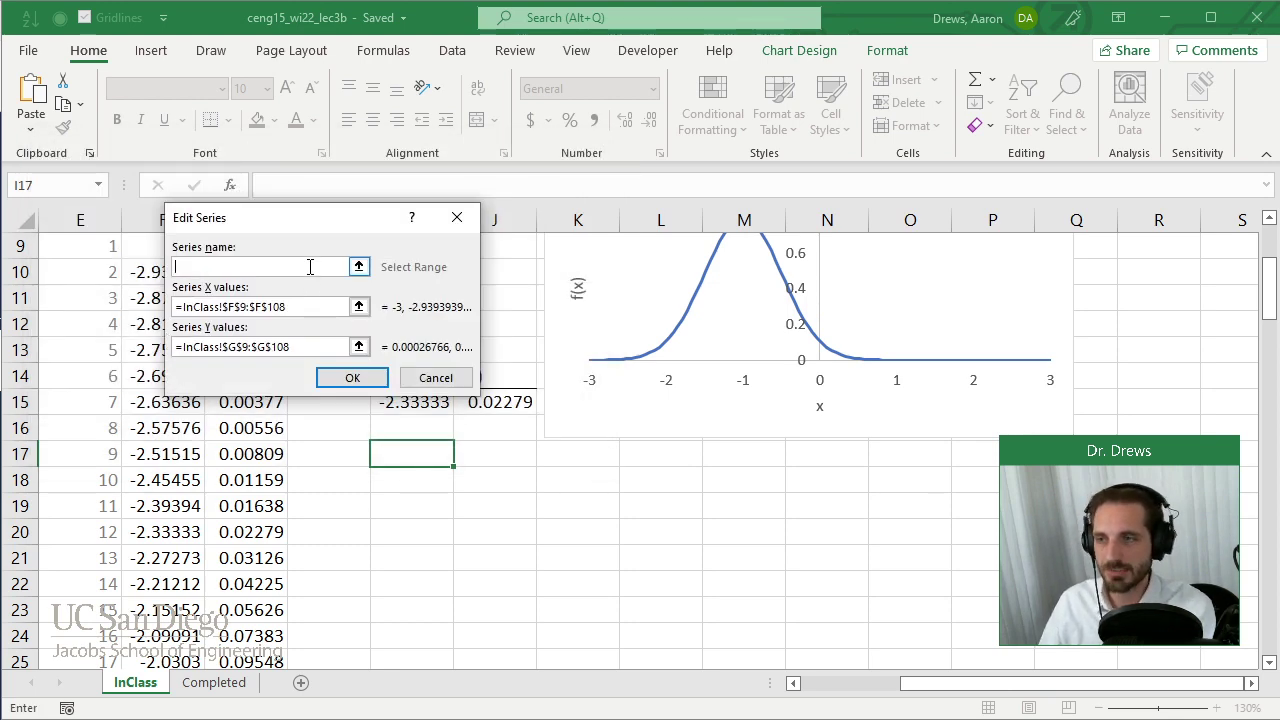
text(Curve)
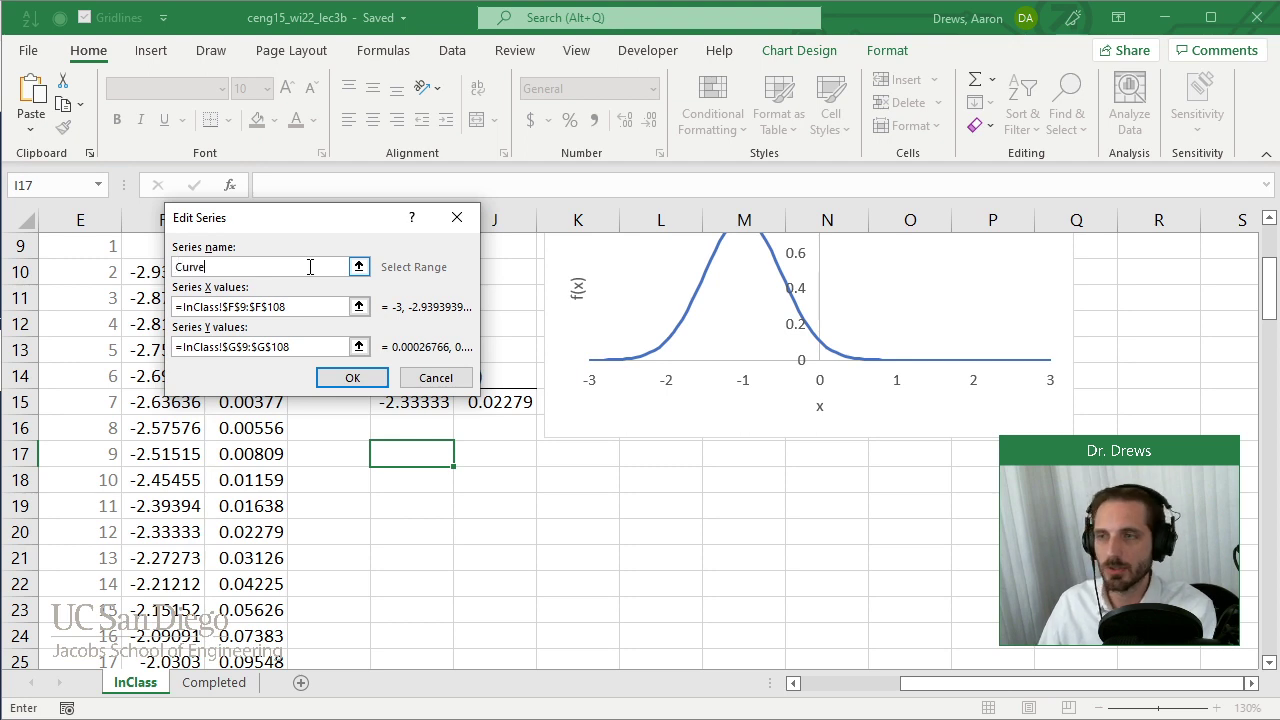
key(Return)
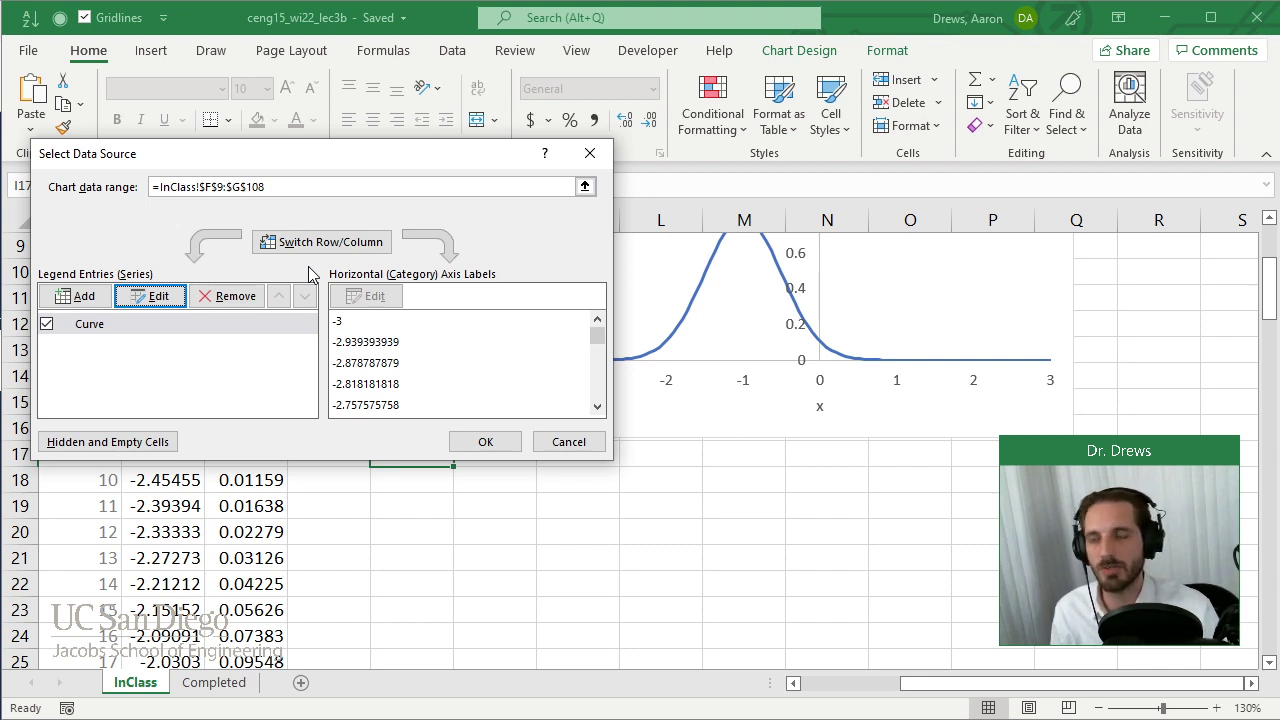
Step: Add a chart series named "Point" with X value =InClass!$I$15 and Y value =InClass!$J$15
click(82, 296)
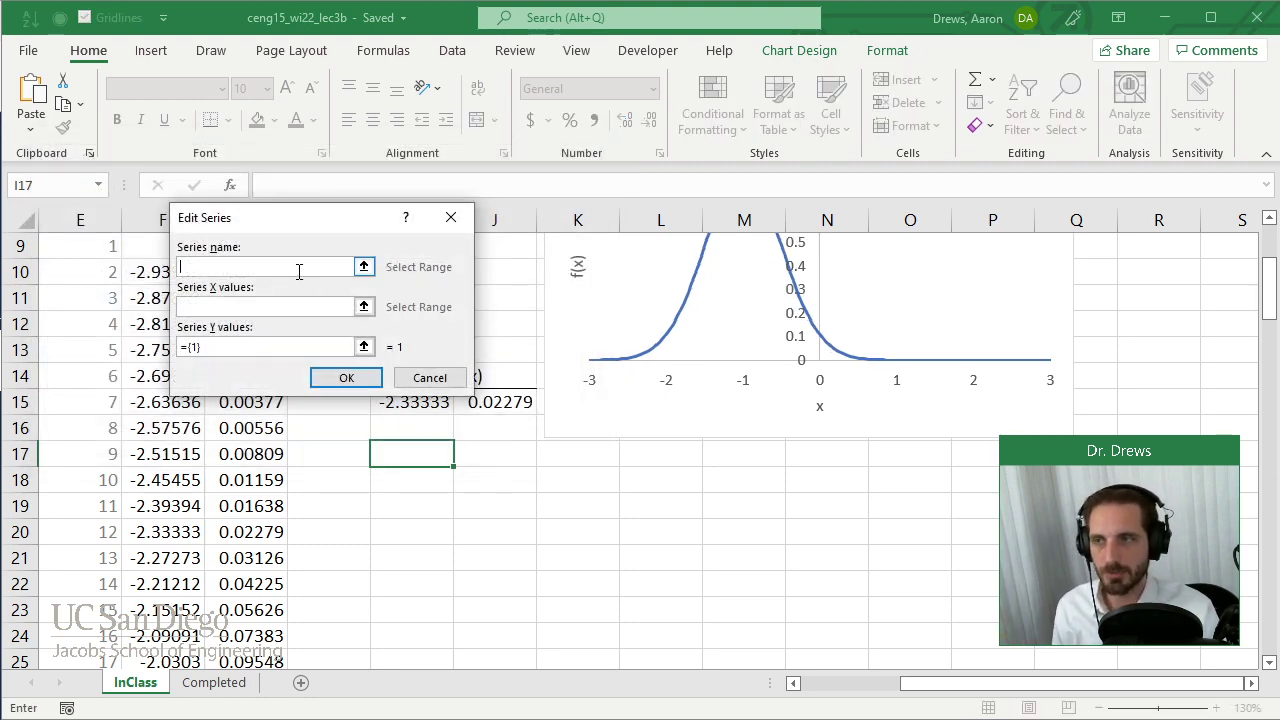
text(Point)
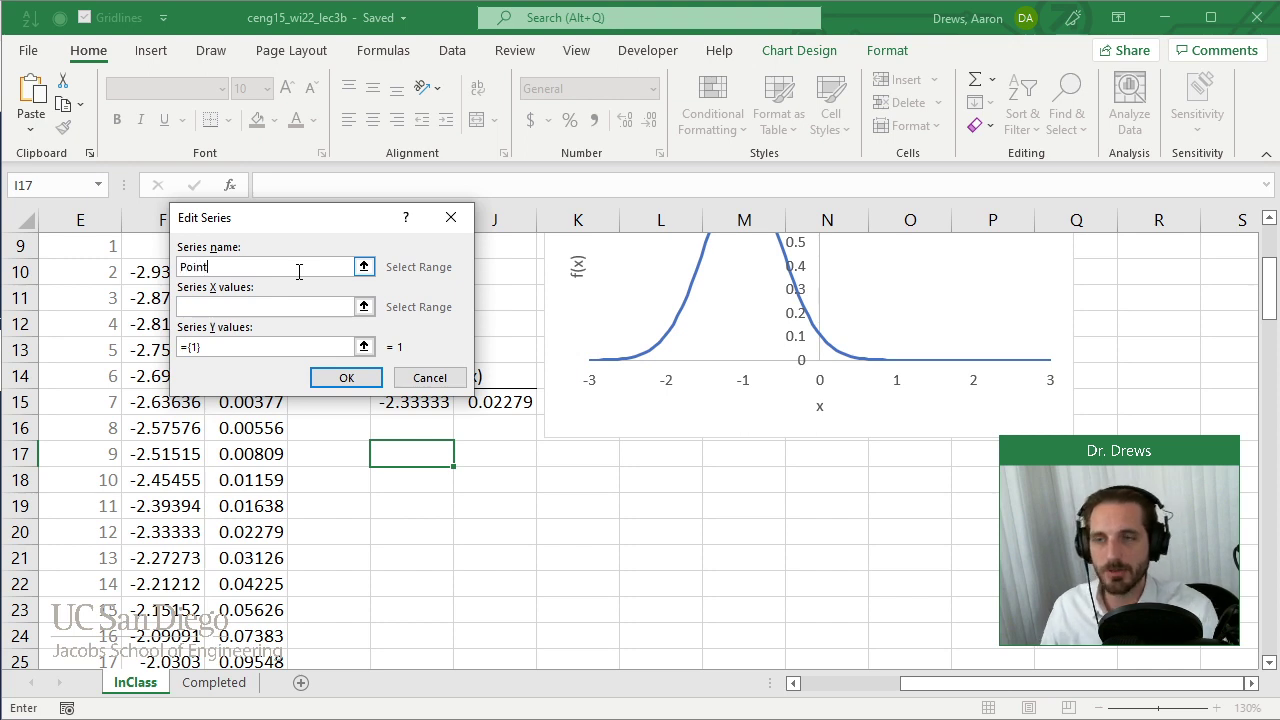
drag(315, 228, 276, 98)
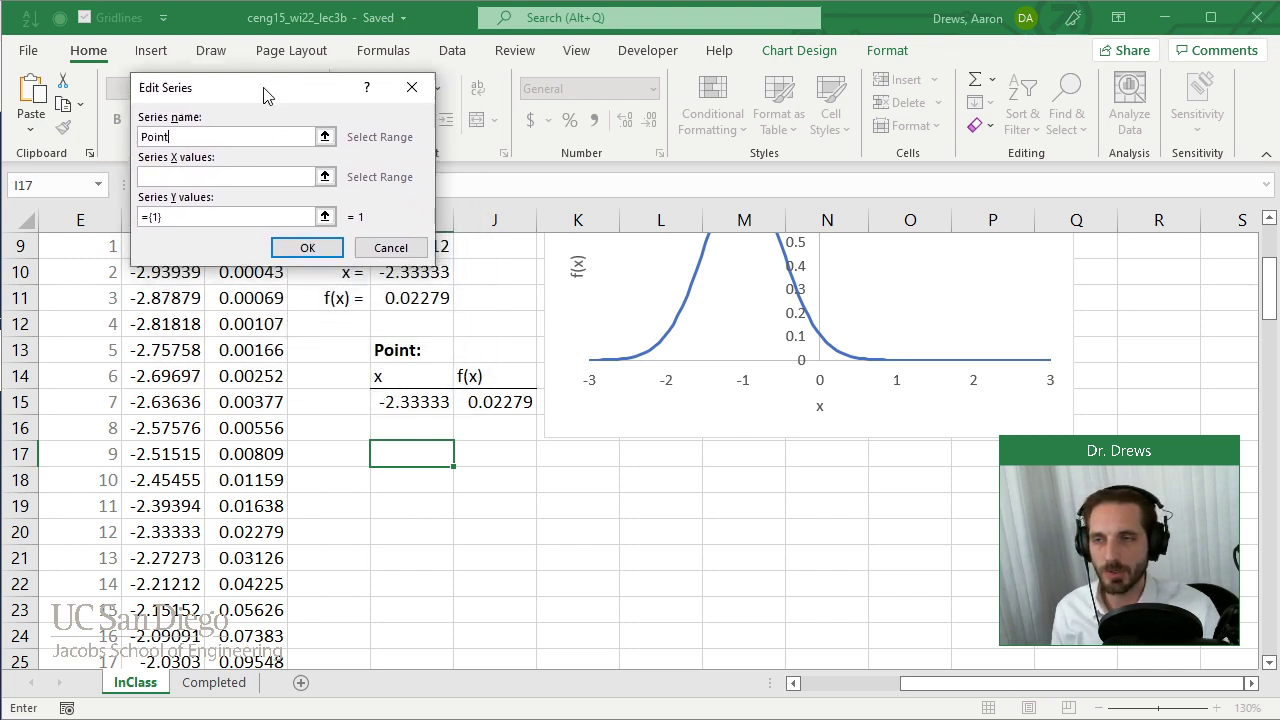
click(324, 177)
click(421, 402)
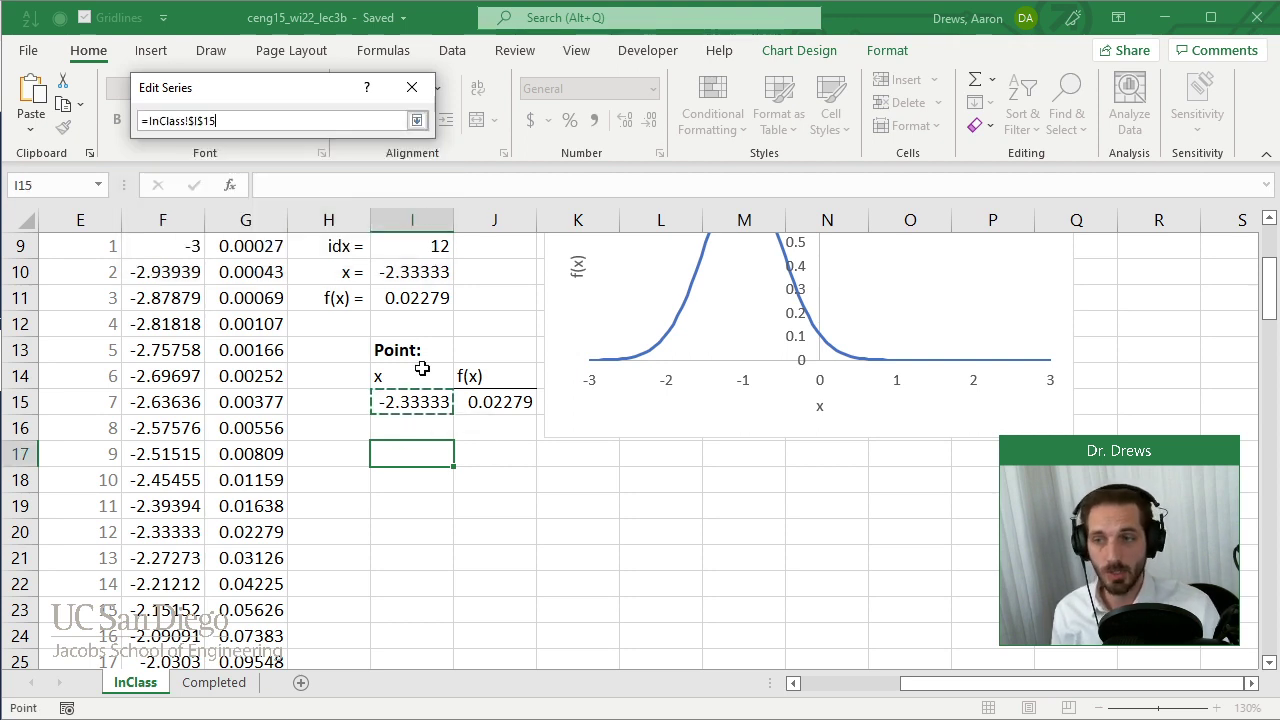
click(416, 120)
click(410, 211)
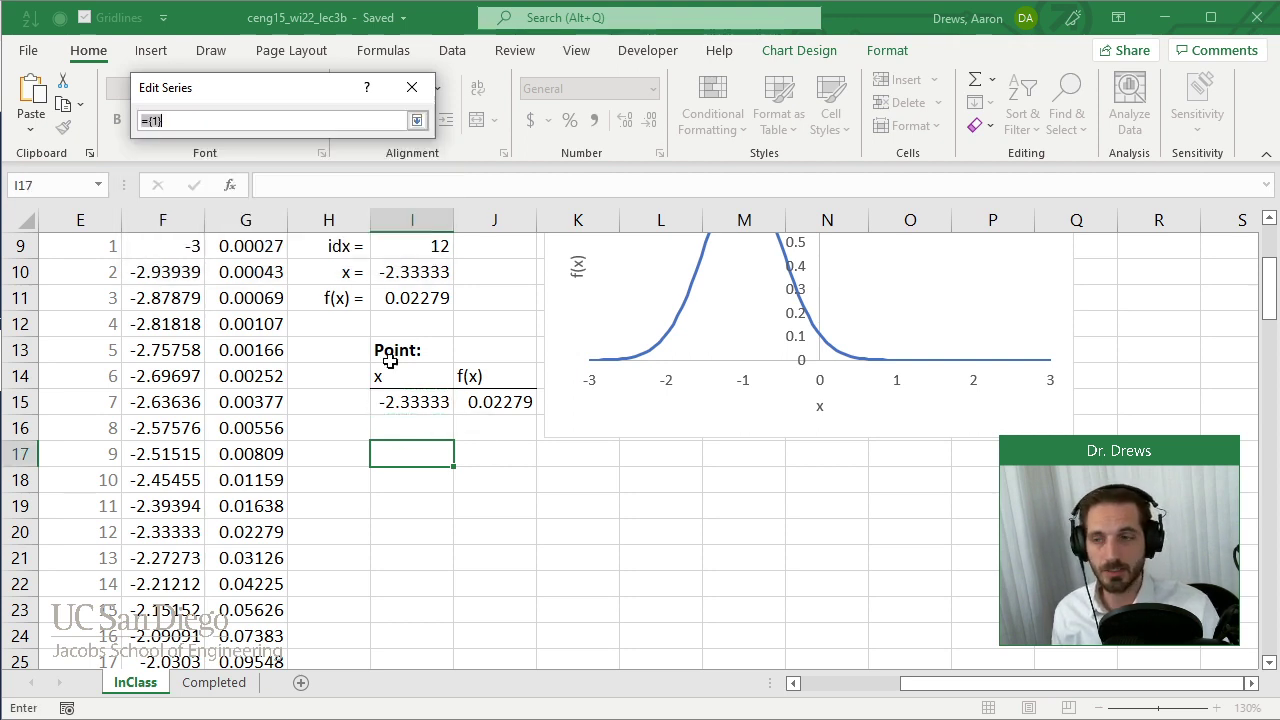
click(500, 402)
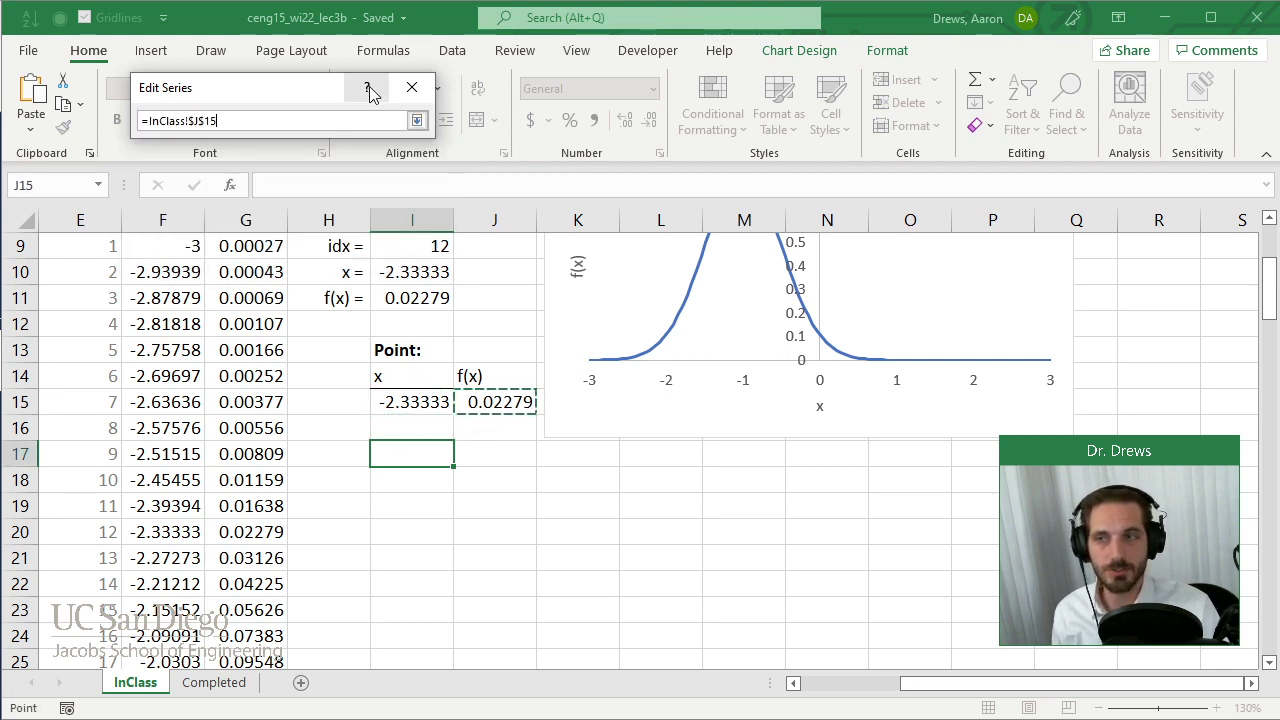
click(416, 121)
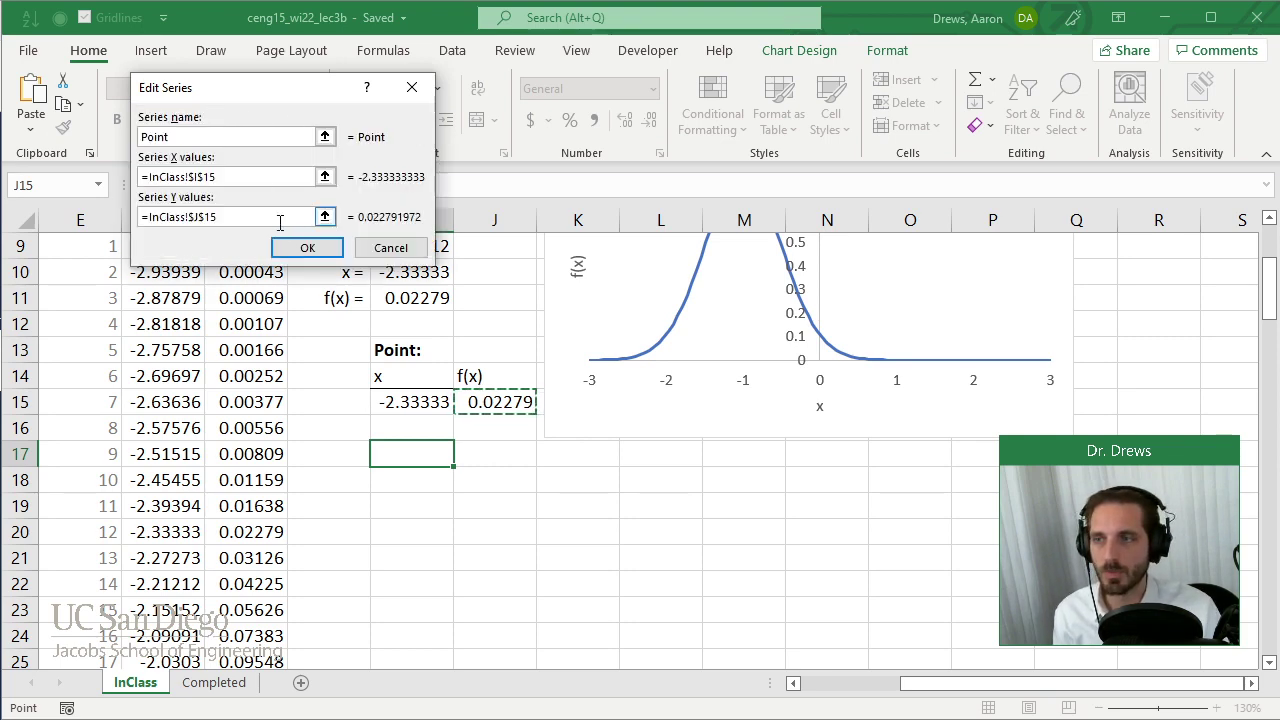
click(287, 254)
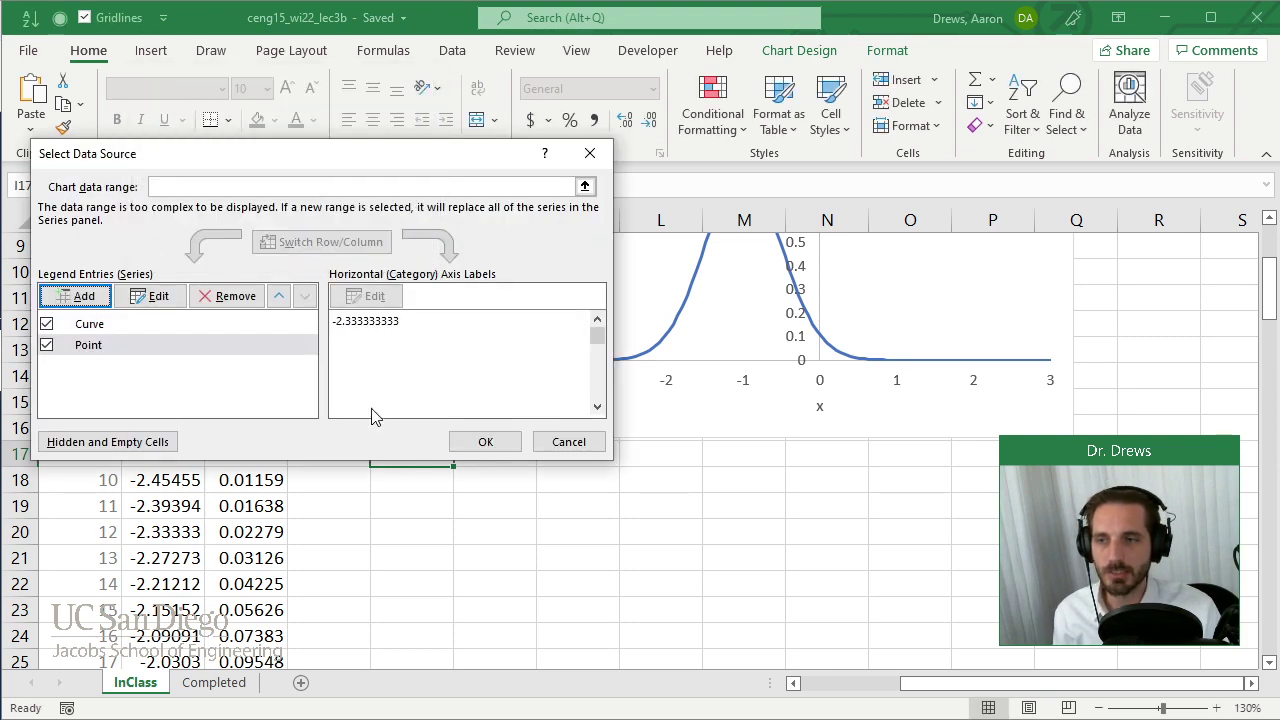
click(483, 440)
Step: Select the normal distribution chart and bring up its formatting tools, checking which chart elements can be chosen for formatting
scroll(866, 563, up, 2)
scroll(866, 563, down, 1)
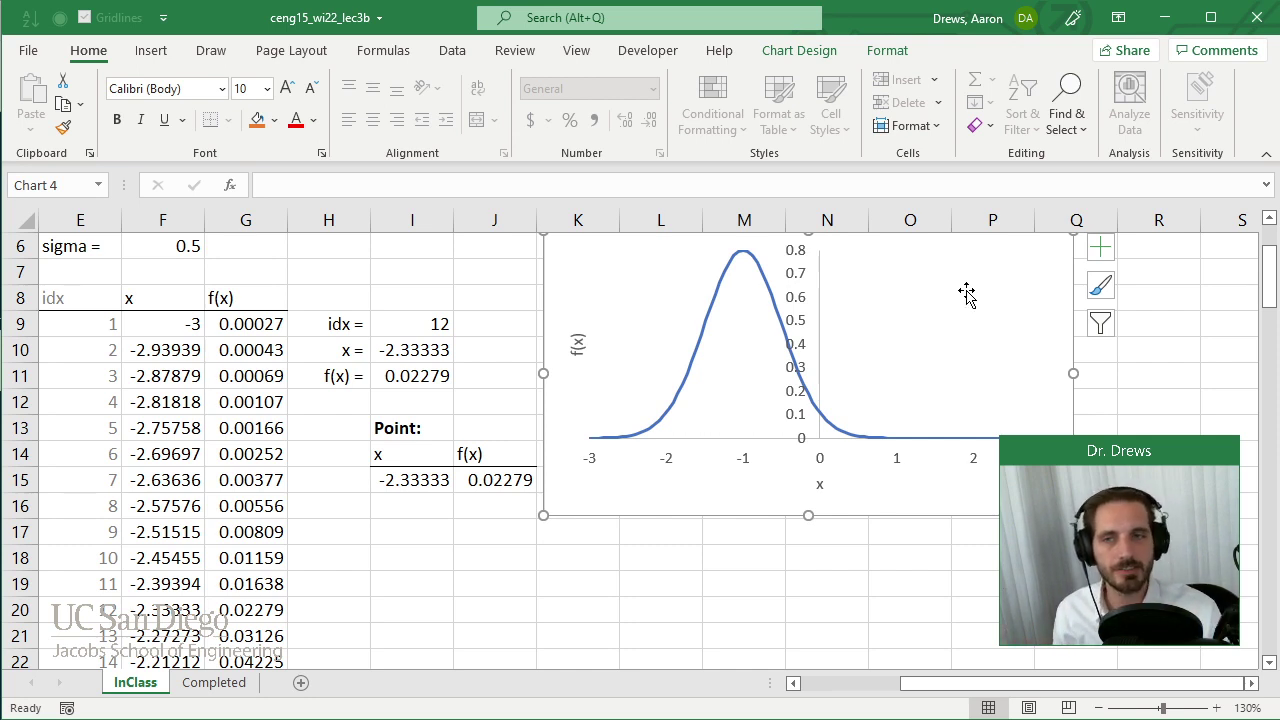
scroll(1040, 369, up, 2)
scroll(916, 387, down, 1)
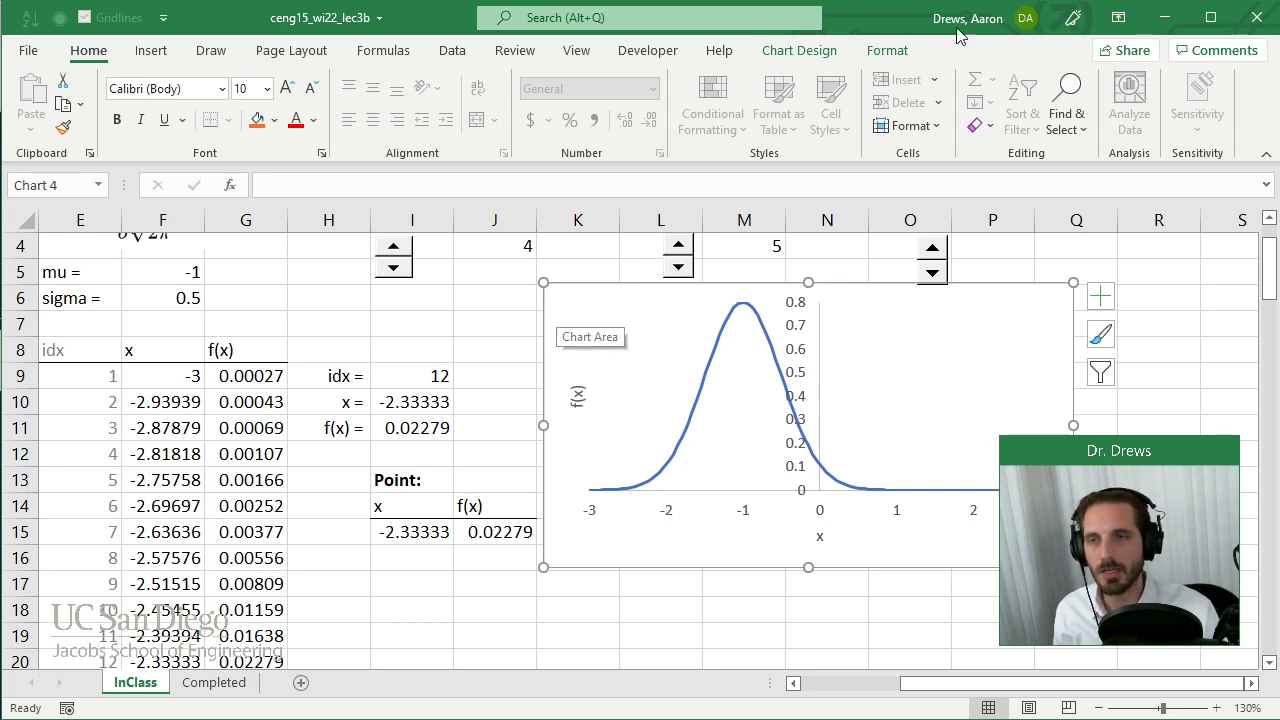
click(876, 52)
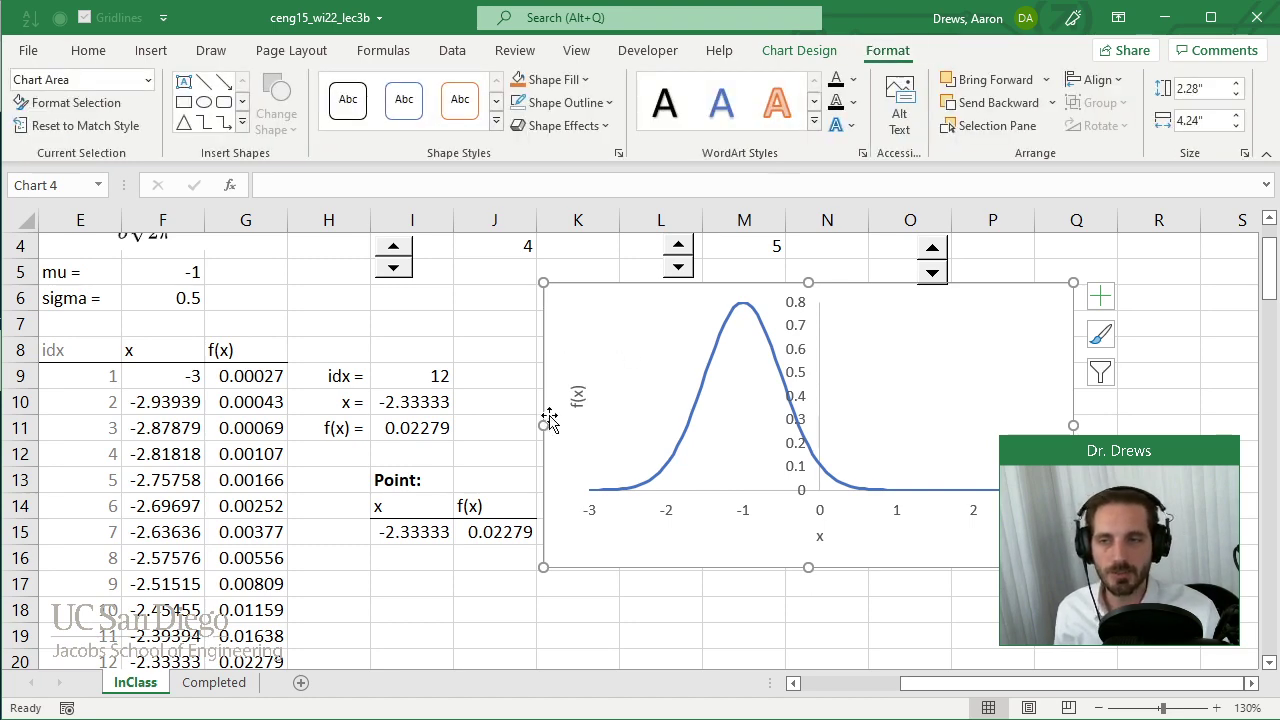
click(490, 420)
click(573, 340)
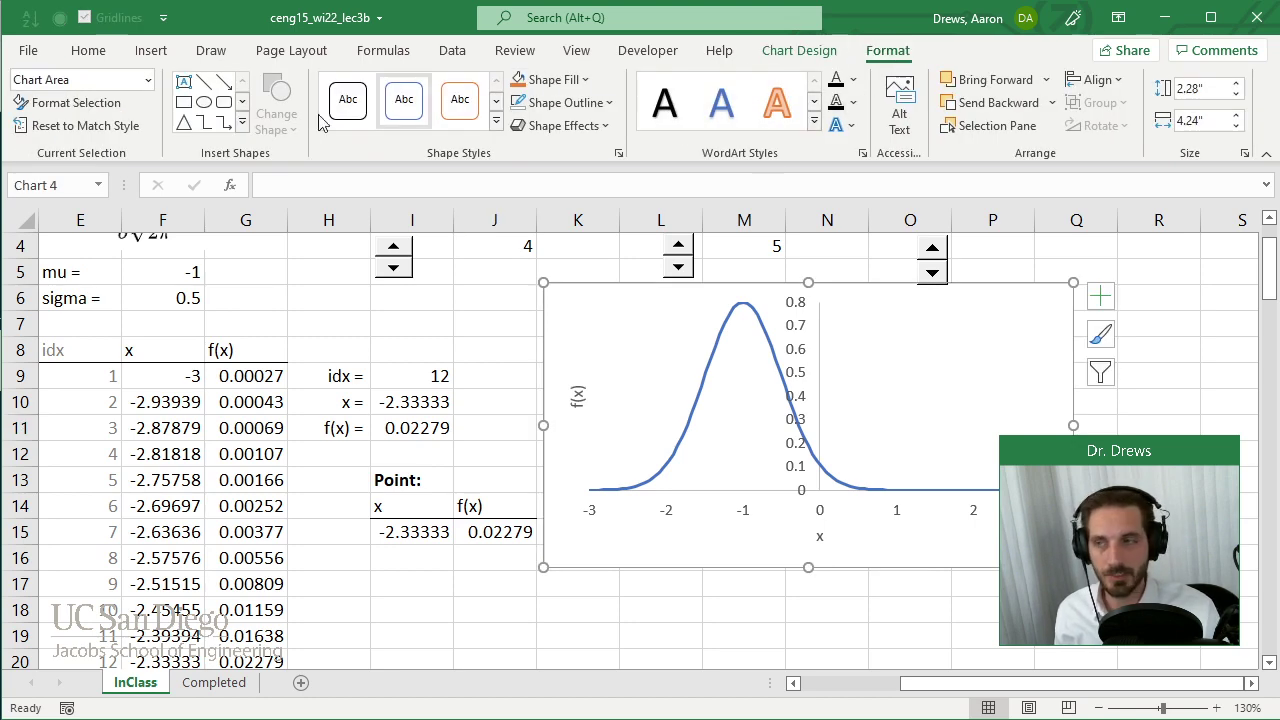
click(150, 82)
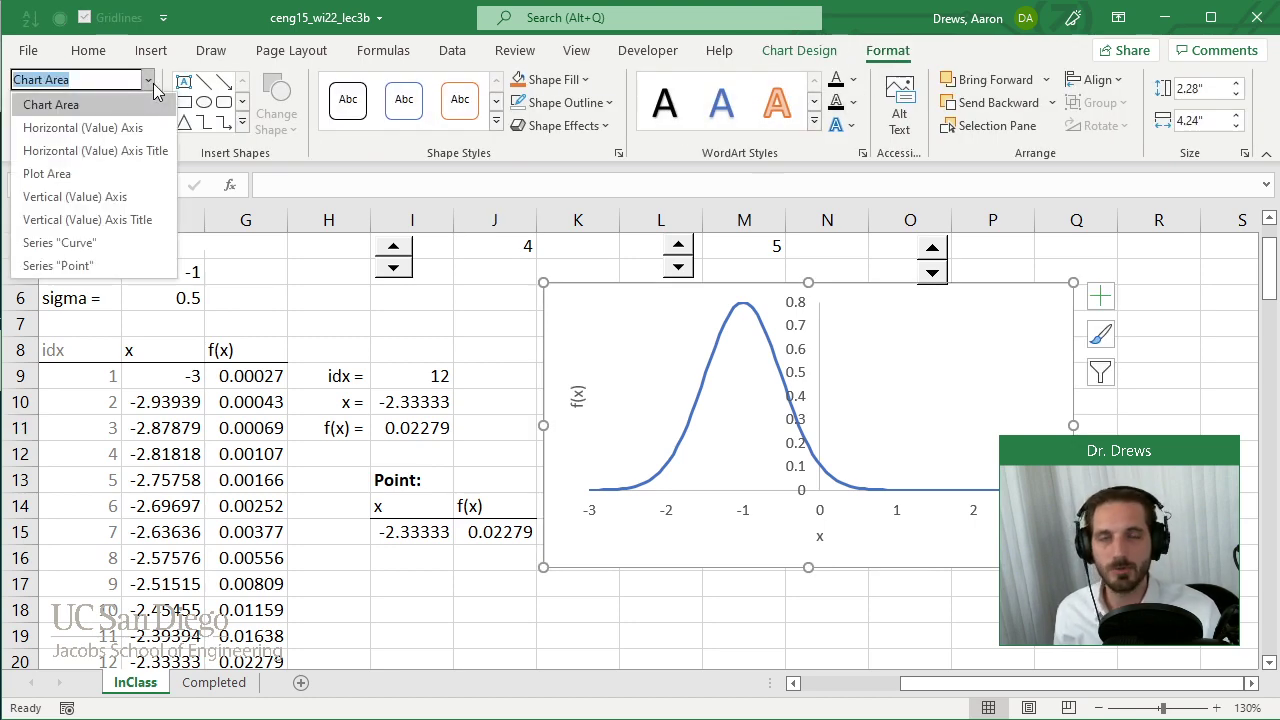
click(153, 84)
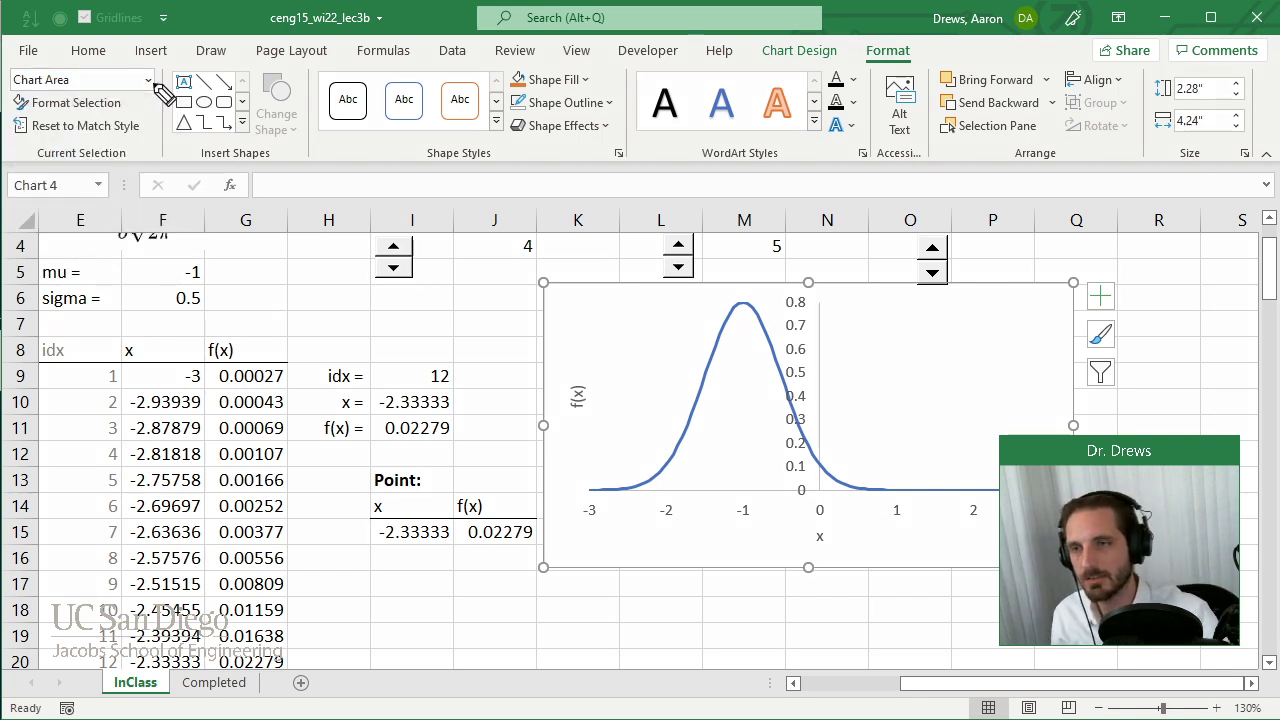
mouse_move(585, 329)
mouse_down()
mouse_move(586, 345)
mouse_move(632, 335)
mouse_move(606, 302)
mouse_up()
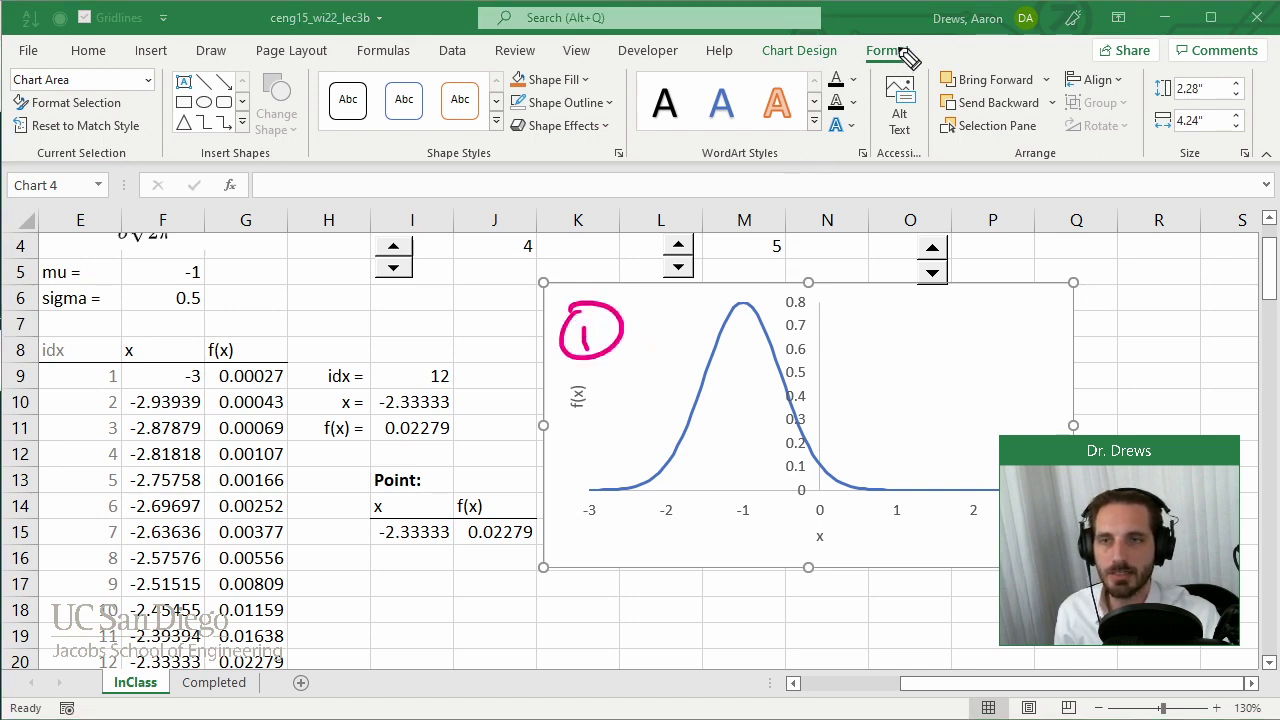
mouse_move(918, 32)
mouse_down()
mouse_move(990, 68)
mouse_move(952, 40)
mouse_up()
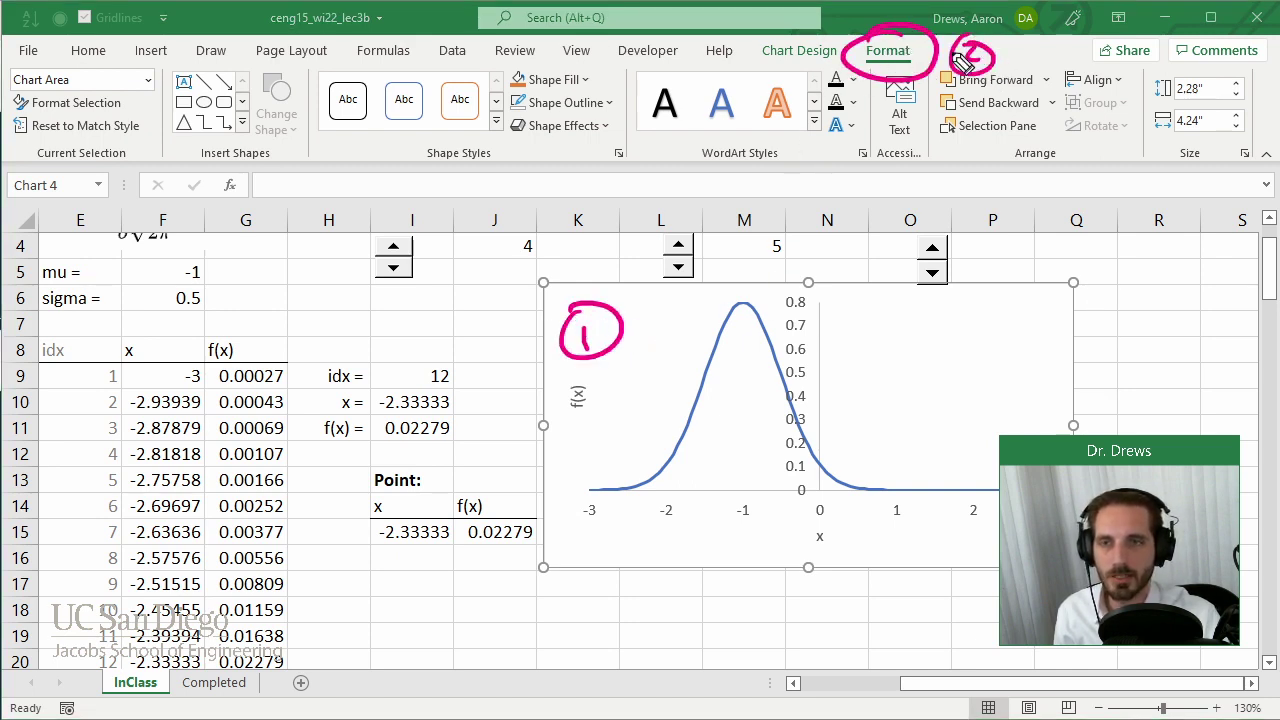
mouse_move(32, 62)
mouse_down()
mouse_move(86, 98)
mouse_move(22, 46)
mouse_up()
drag(160, 104, 98, 82)
mouse_move(98, 82)
mouse_down()
mouse_move(166, 126)
mouse_move(152, 146)
mouse_up()
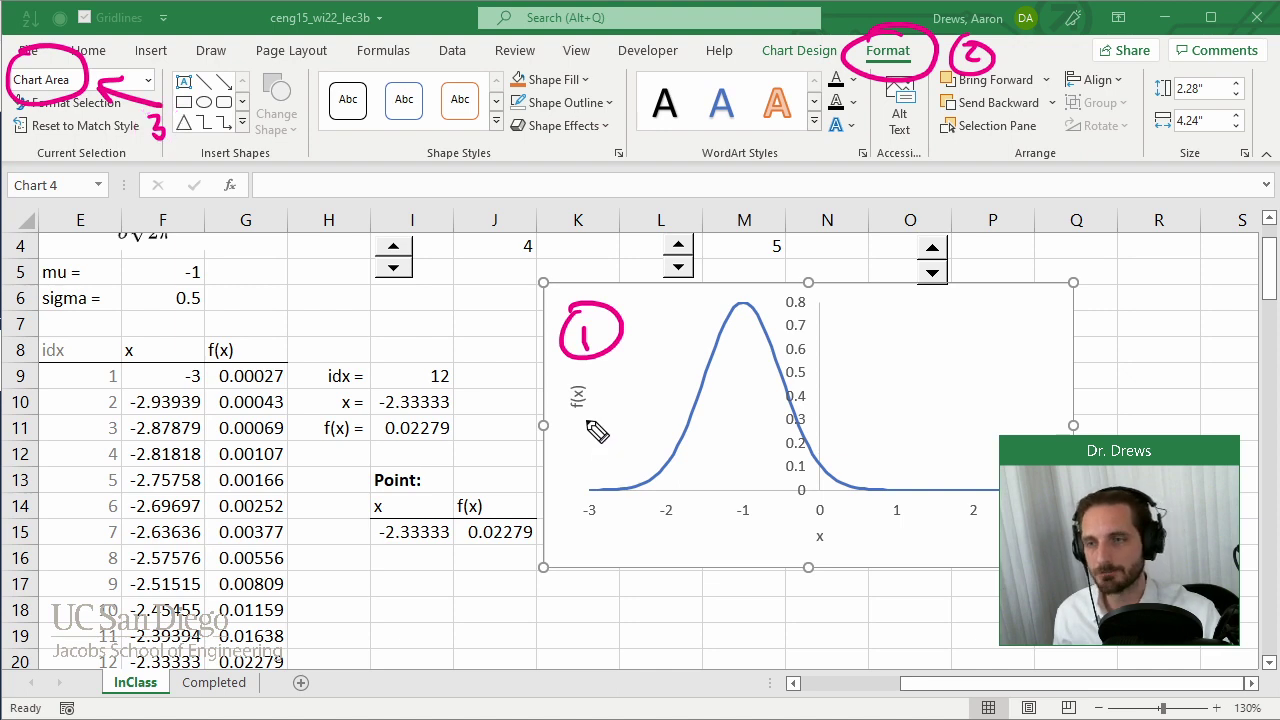
key(Escape)
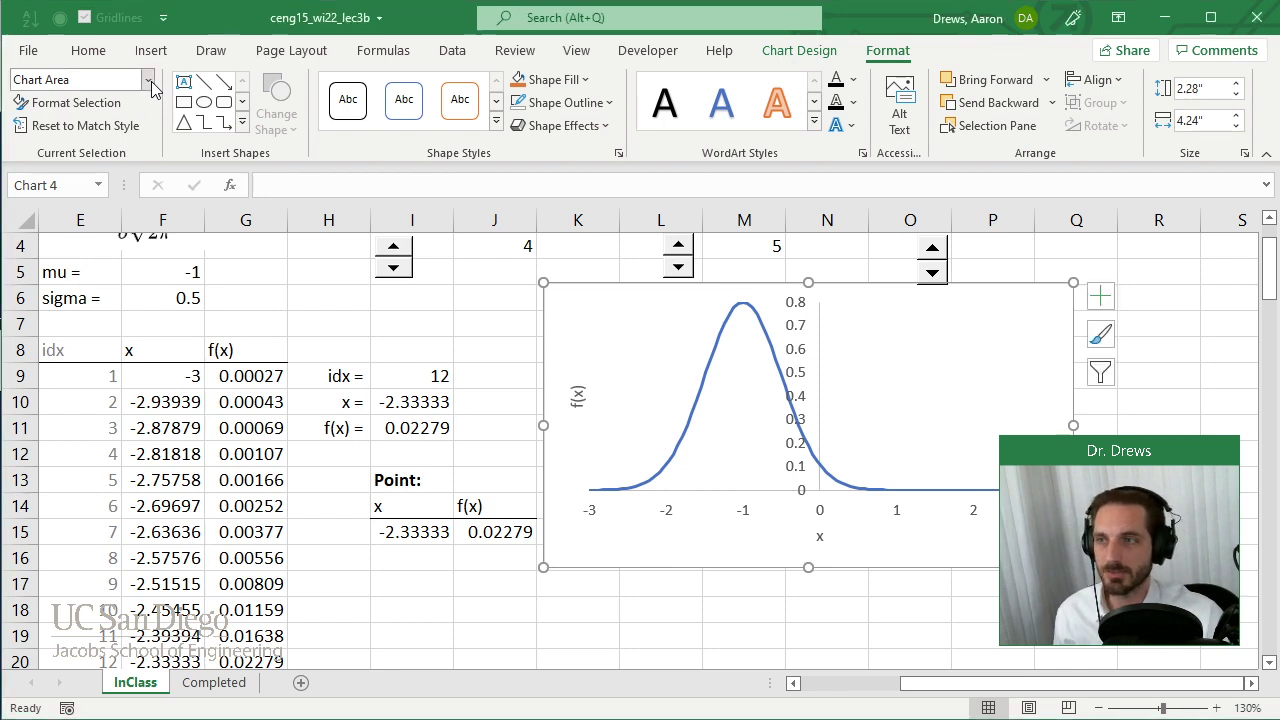
Step: Open the format settings of the chart's "Point" series and set its line to No line
click(148, 80)
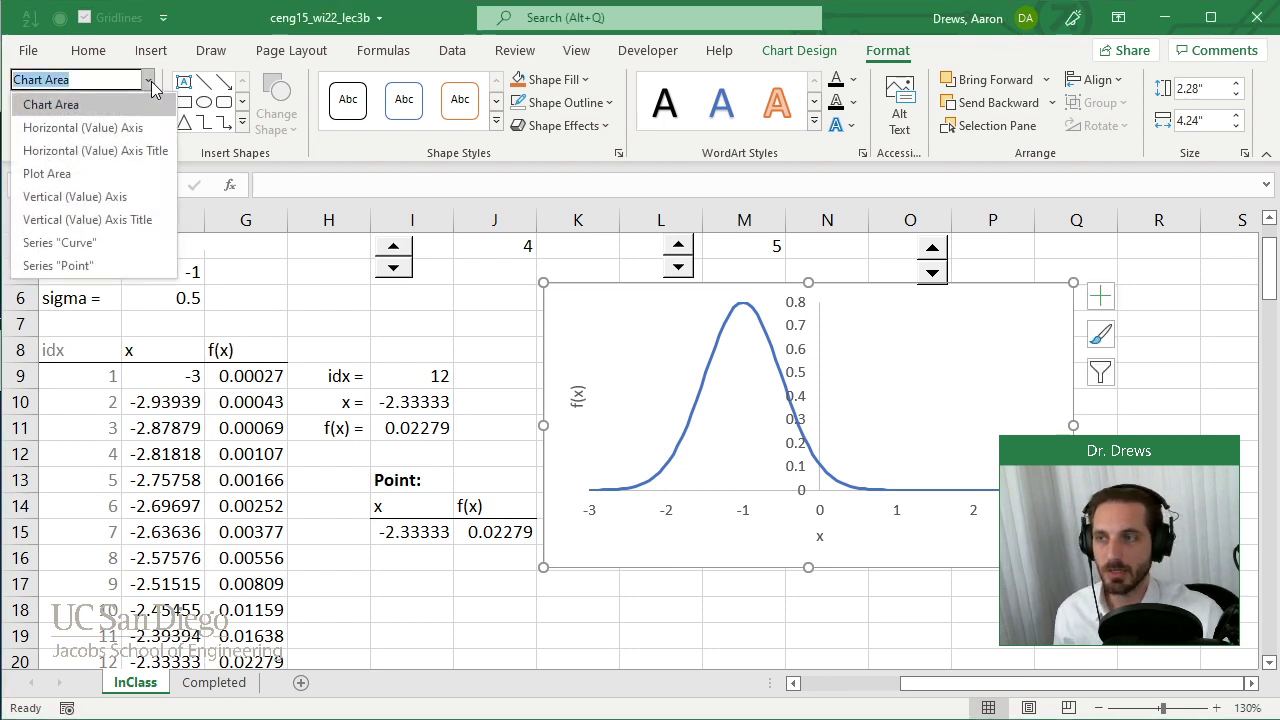
click(99, 264)
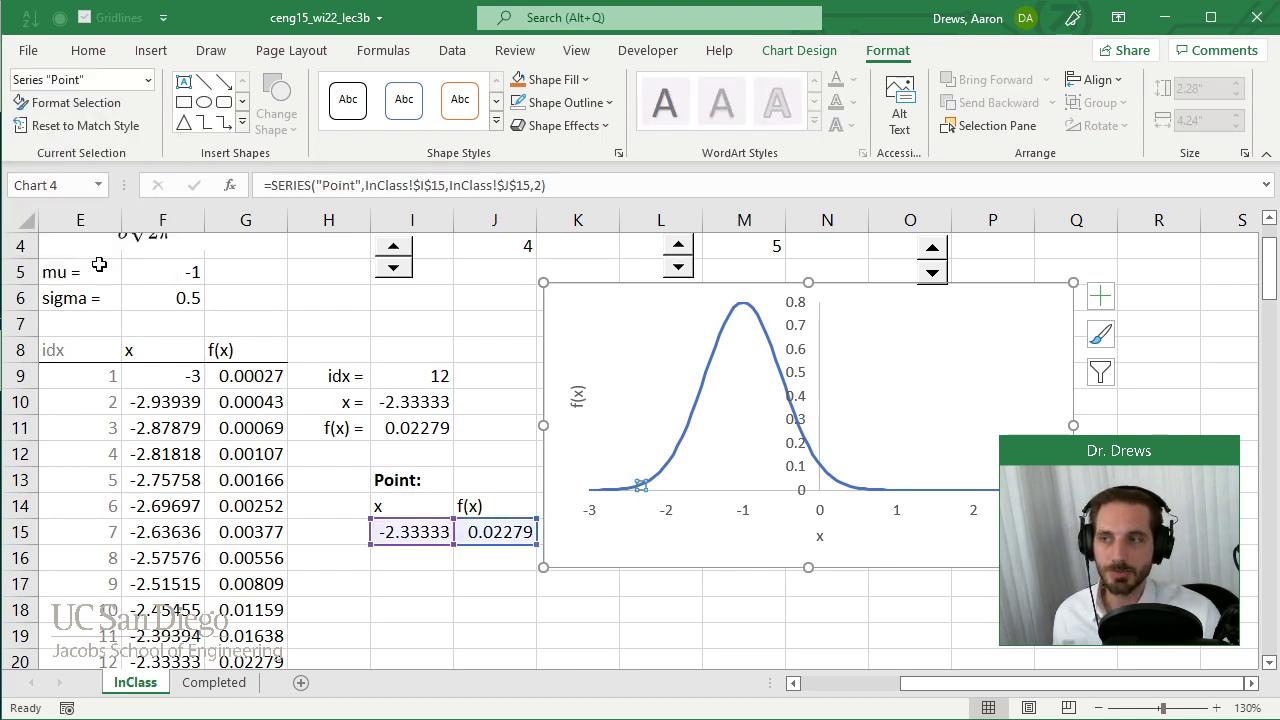
click(62, 106)
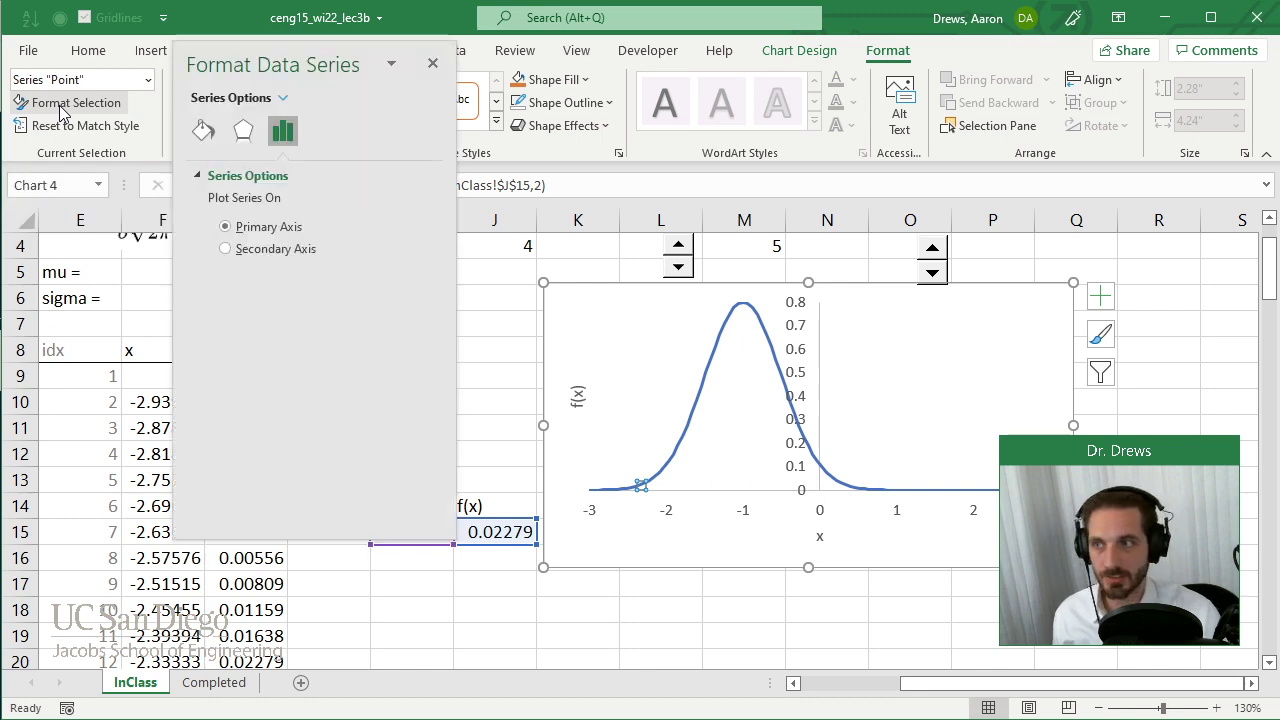
drag(330, 72, 245, 77)
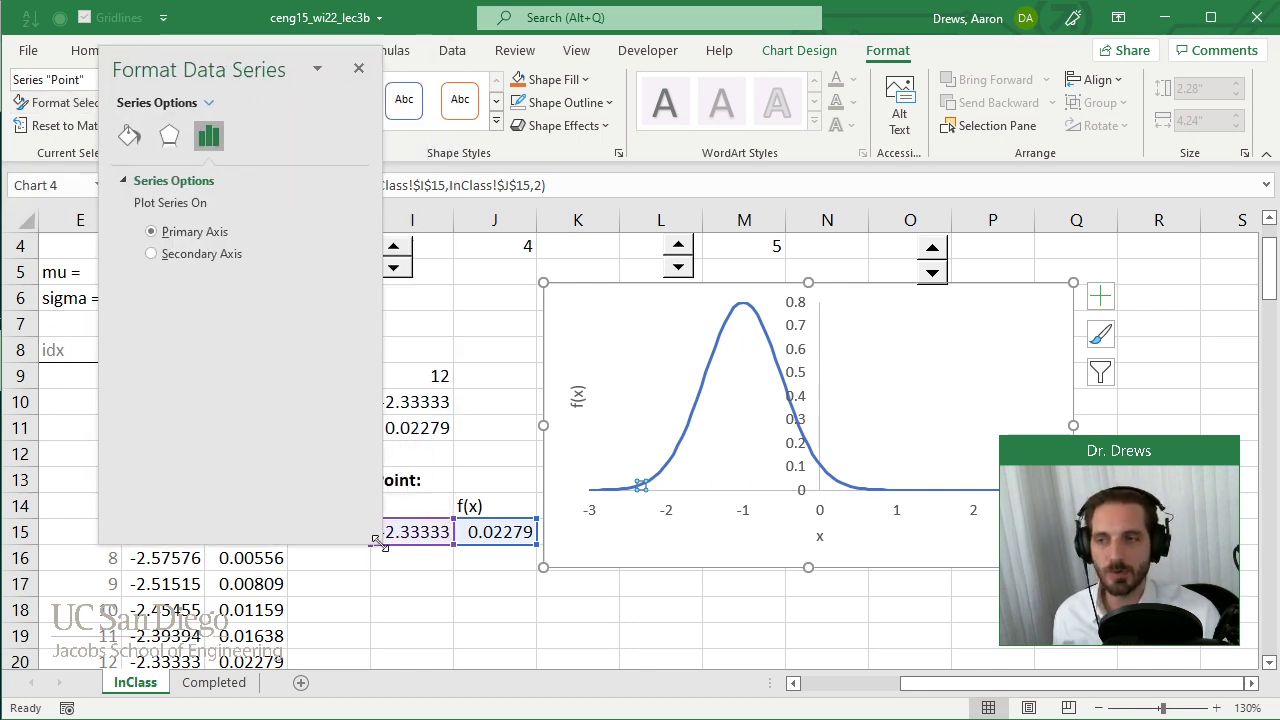
drag(372, 545, 434, 634)
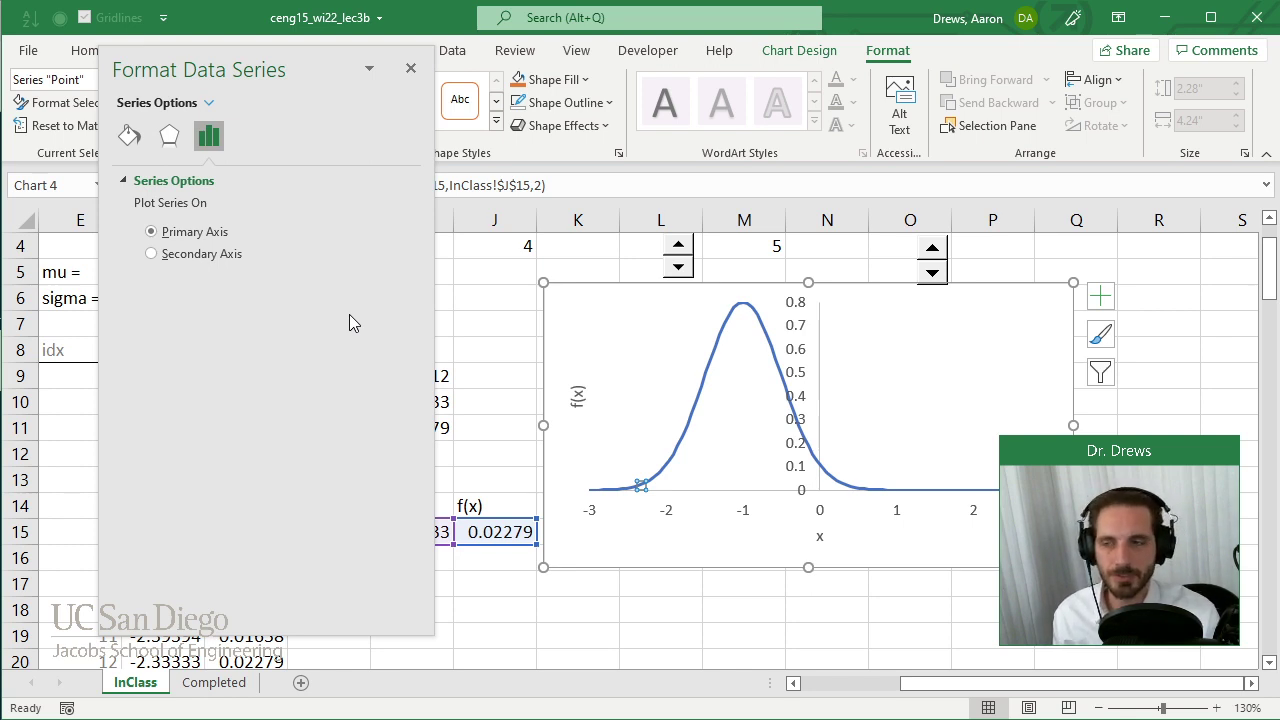
click(131, 137)
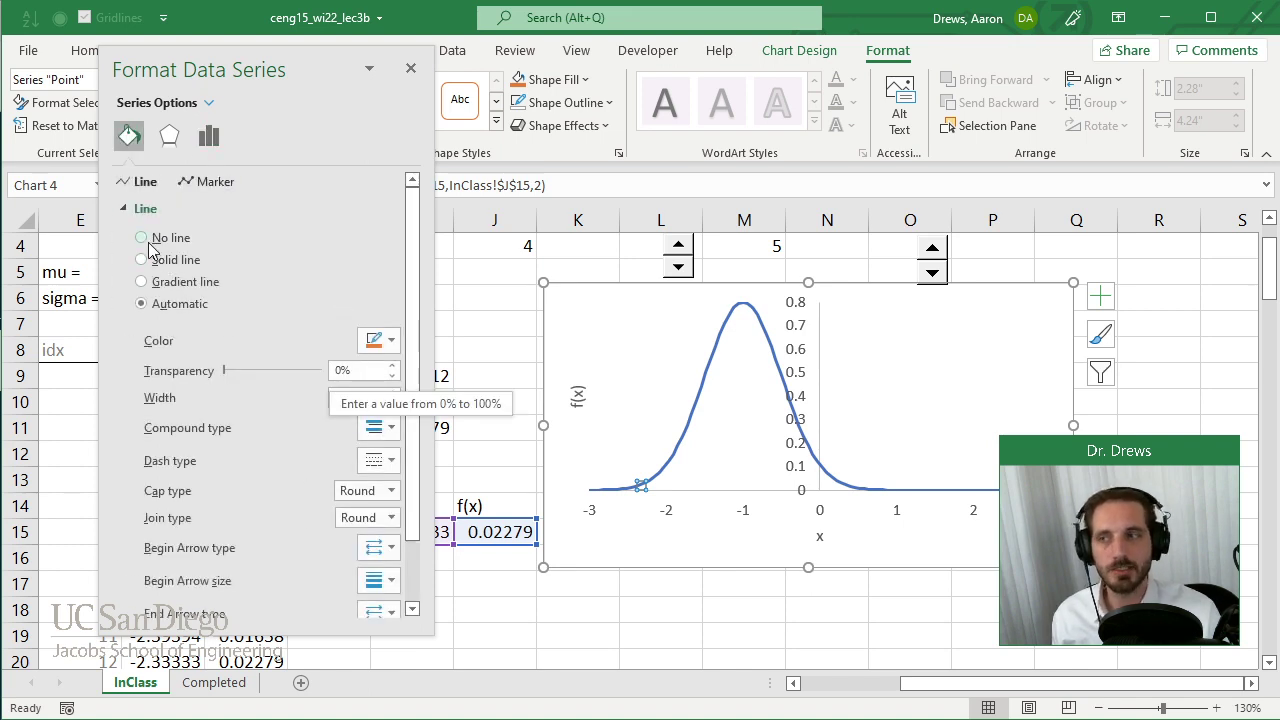
click(142, 238)
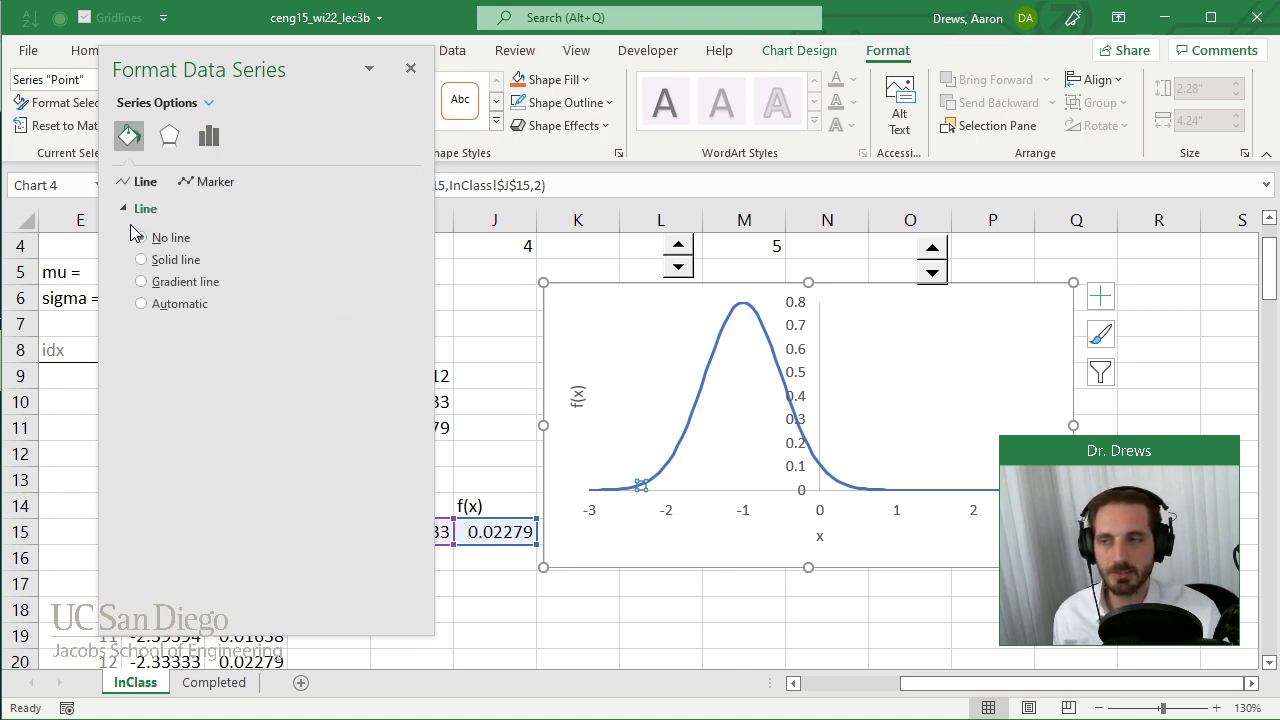
click(119, 206)
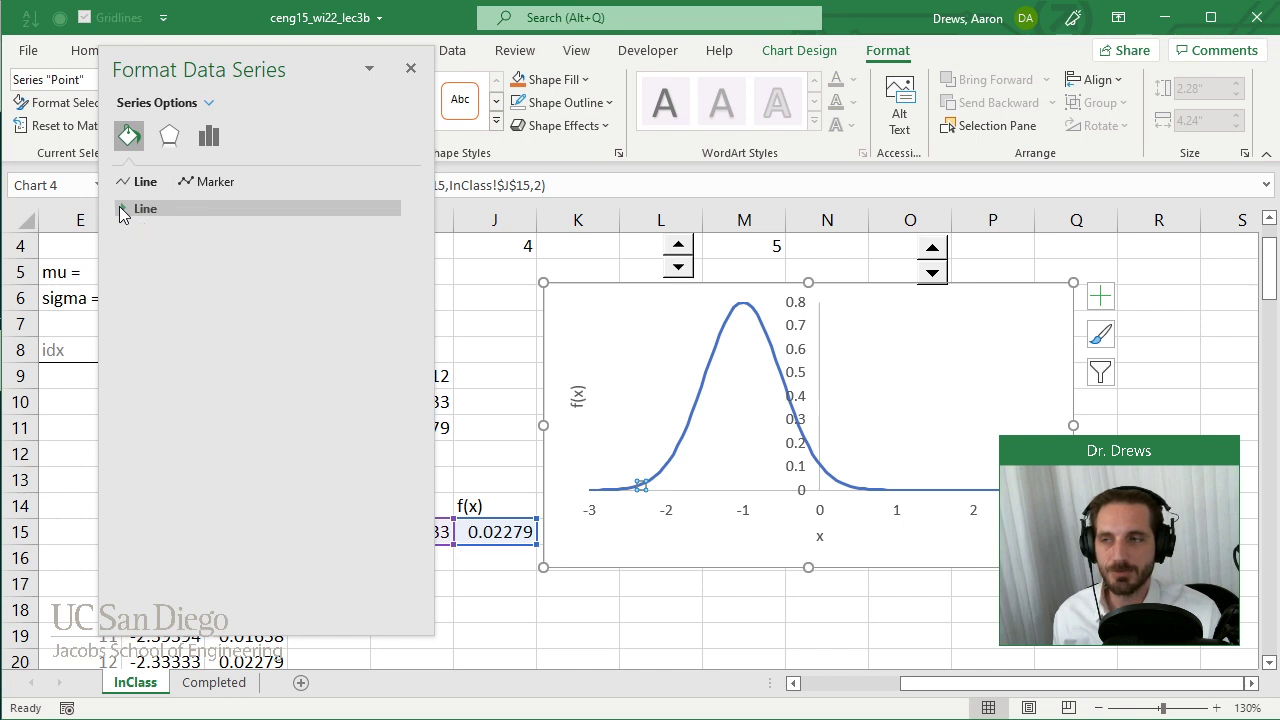
Step: Give the "Point" series a built-in circle marker of size 6
click(195, 183)
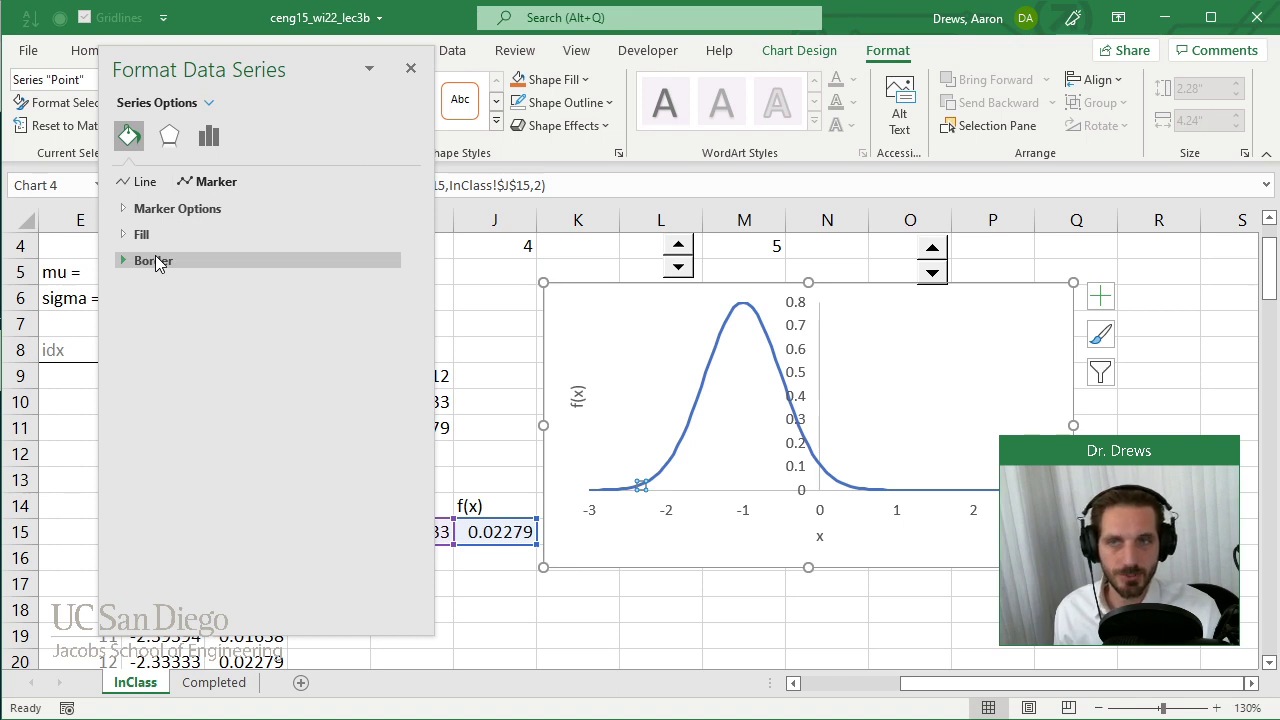
click(125, 208)
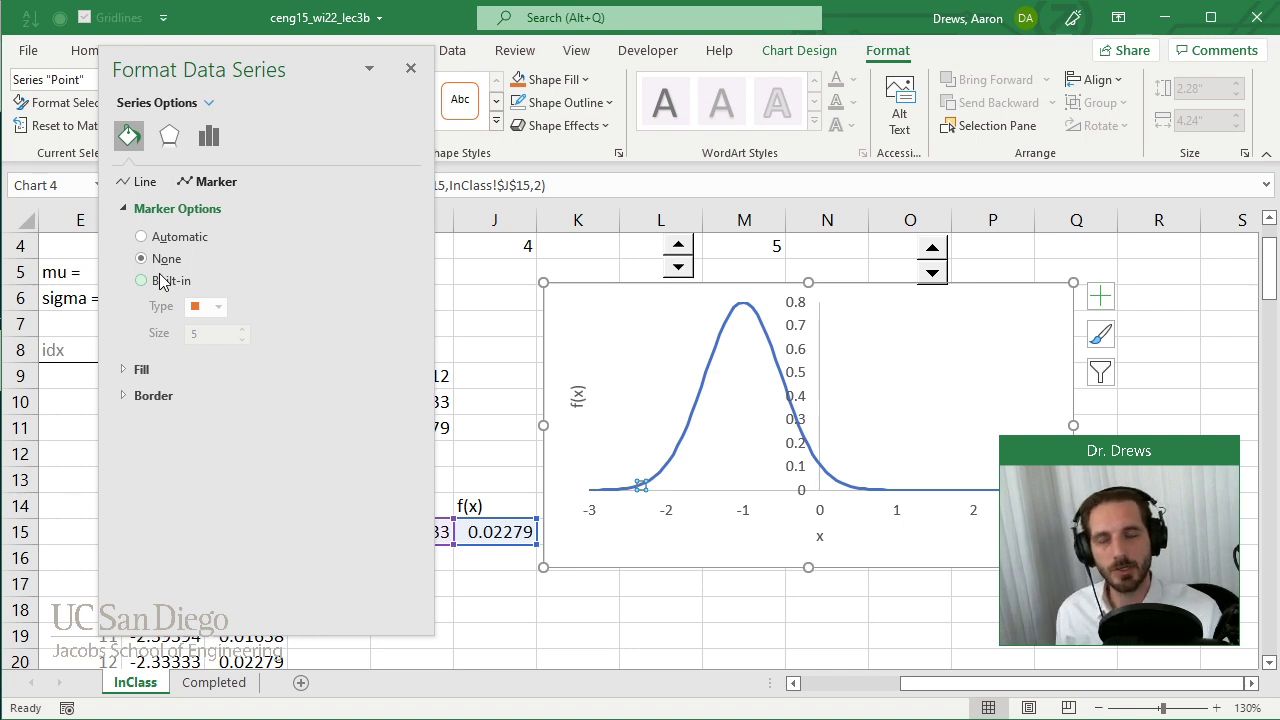
click(203, 314)
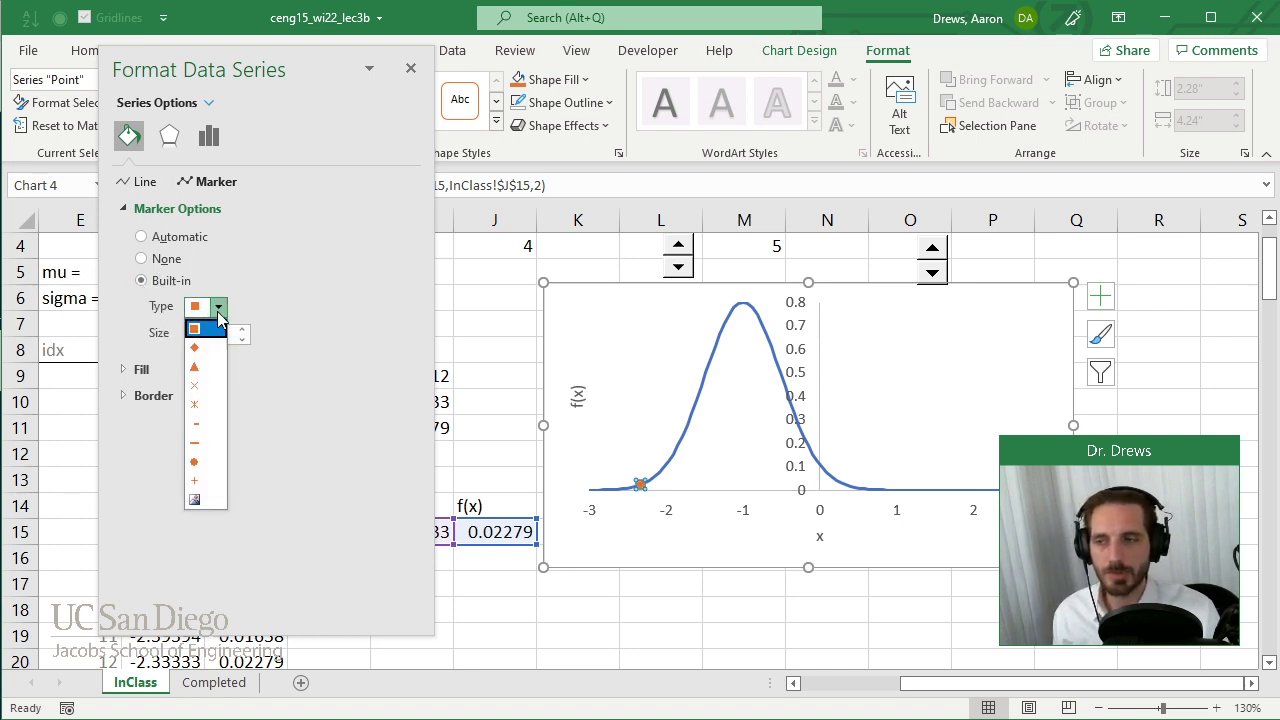
click(198, 459)
click(241, 329)
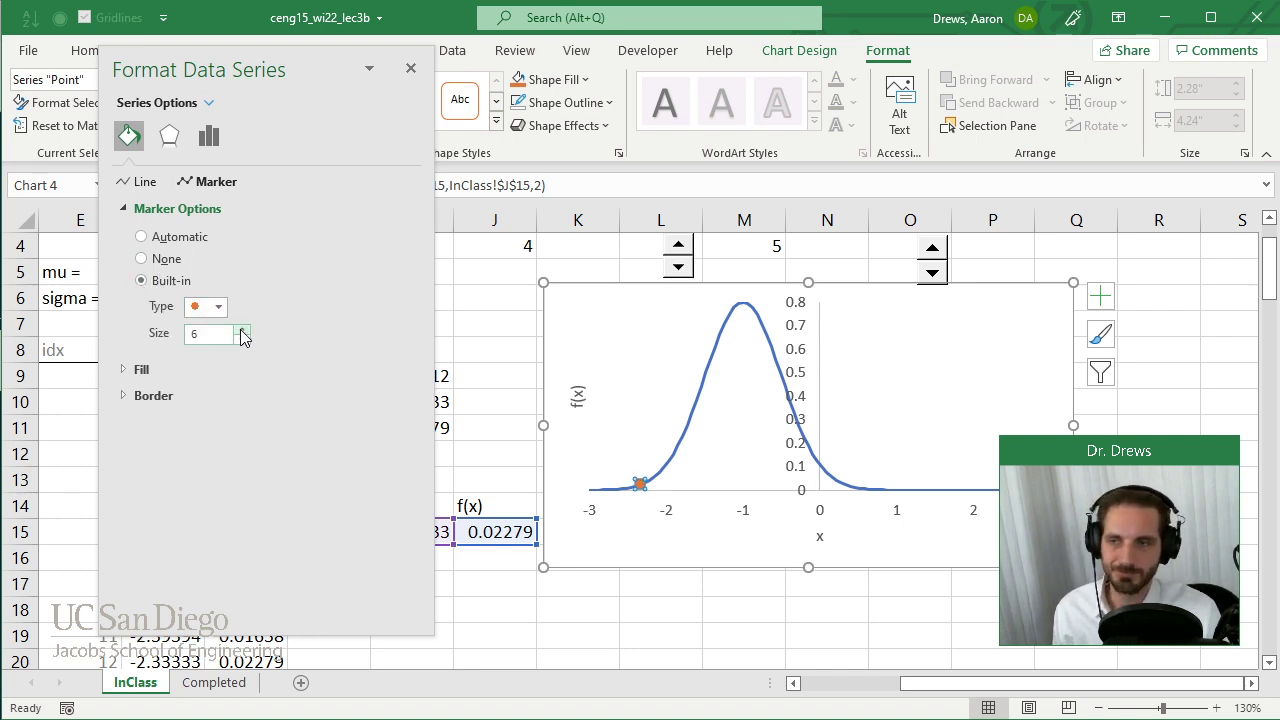
Step: Set the "Point" marker's fill to solid red
click(124, 208)
click(124, 238)
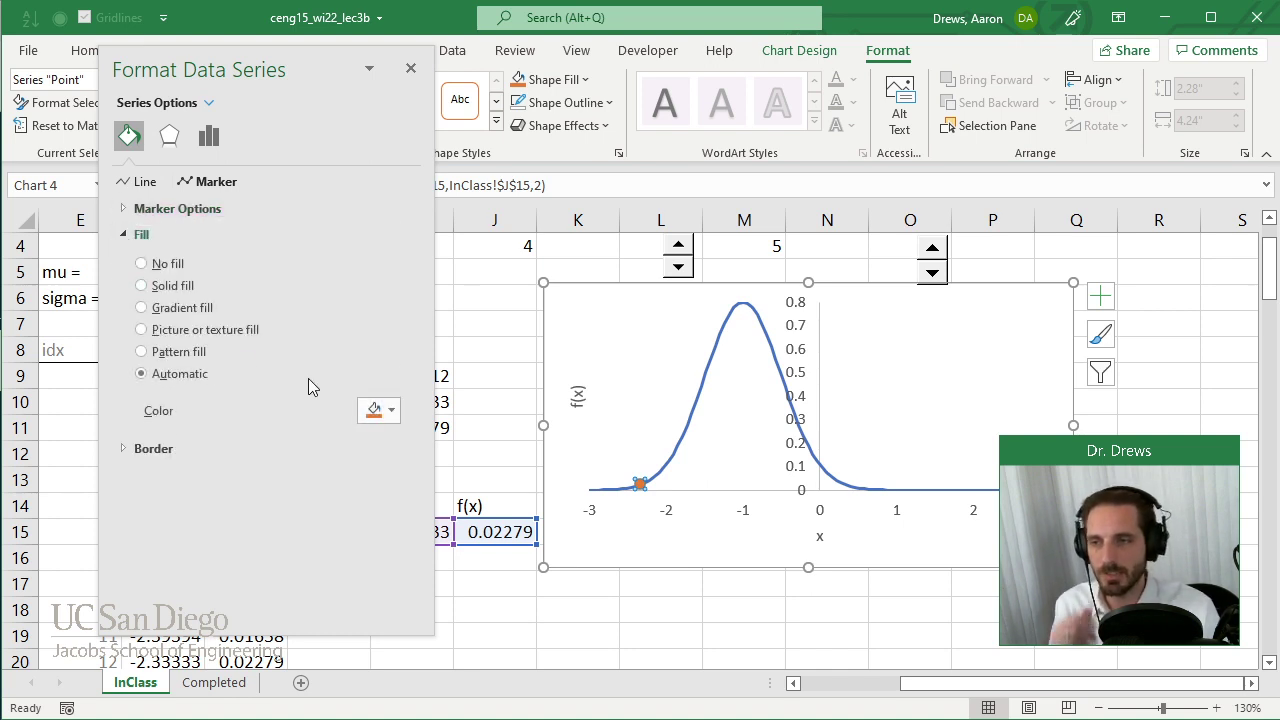
click(145, 285)
click(378, 410)
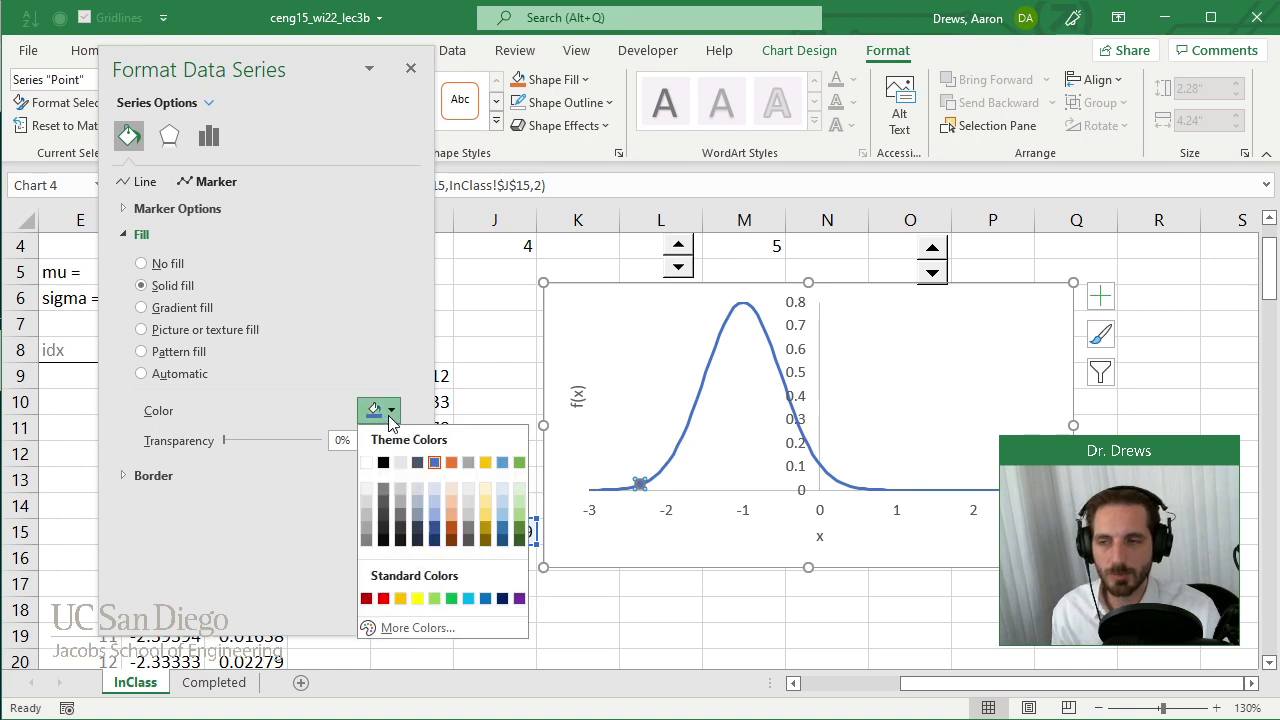
click(383, 598)
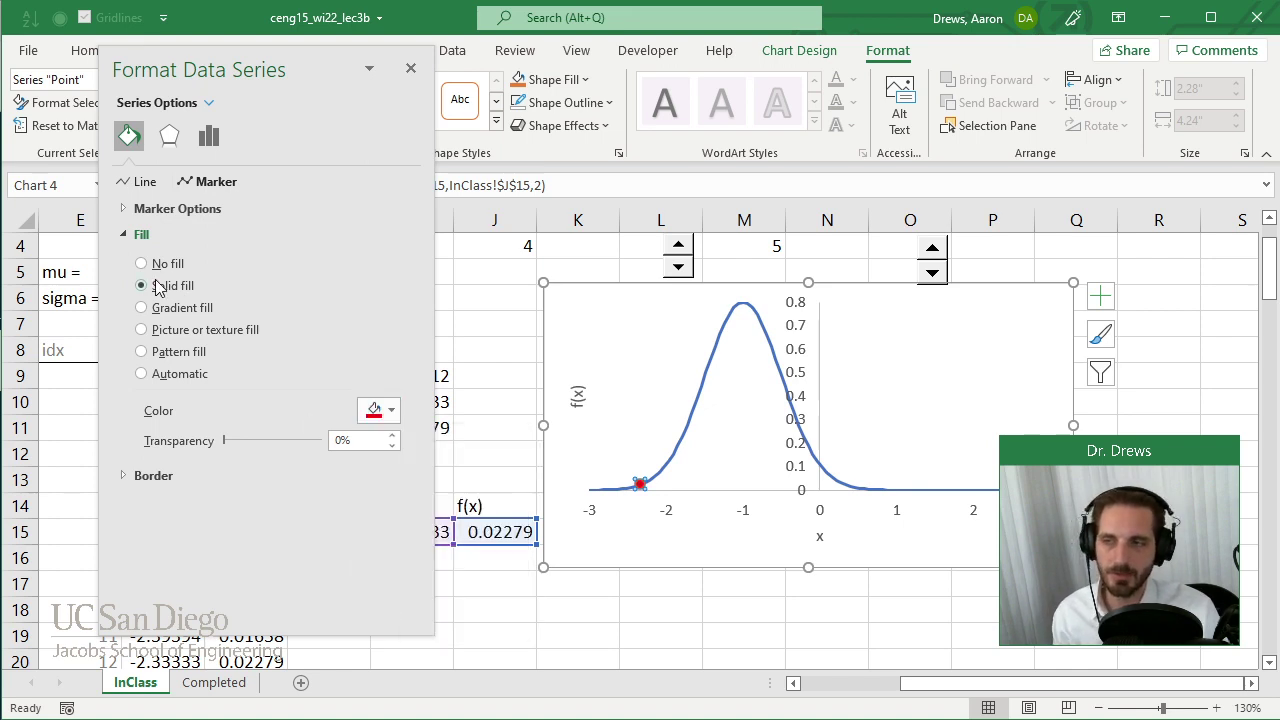
Step: Set the "Point" marker's border to a solid red line and close the series formatting
click(121, 236)
click(128, 261)
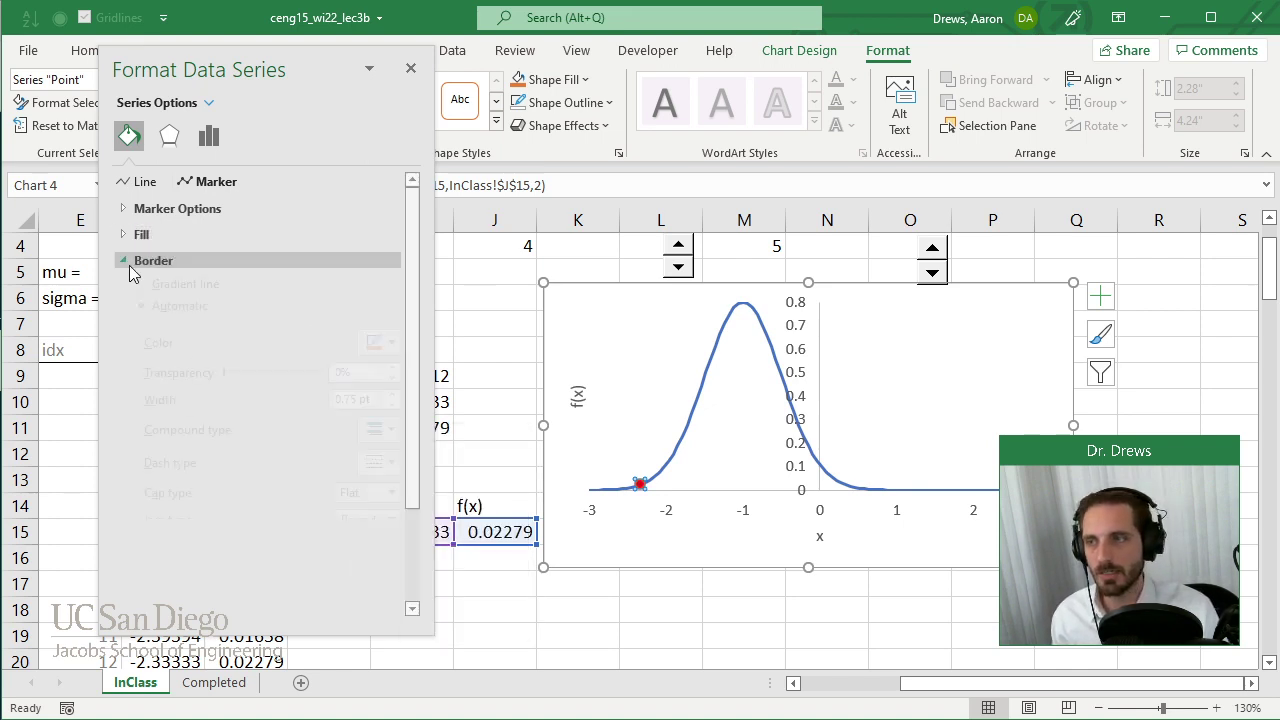
click(176, 312)
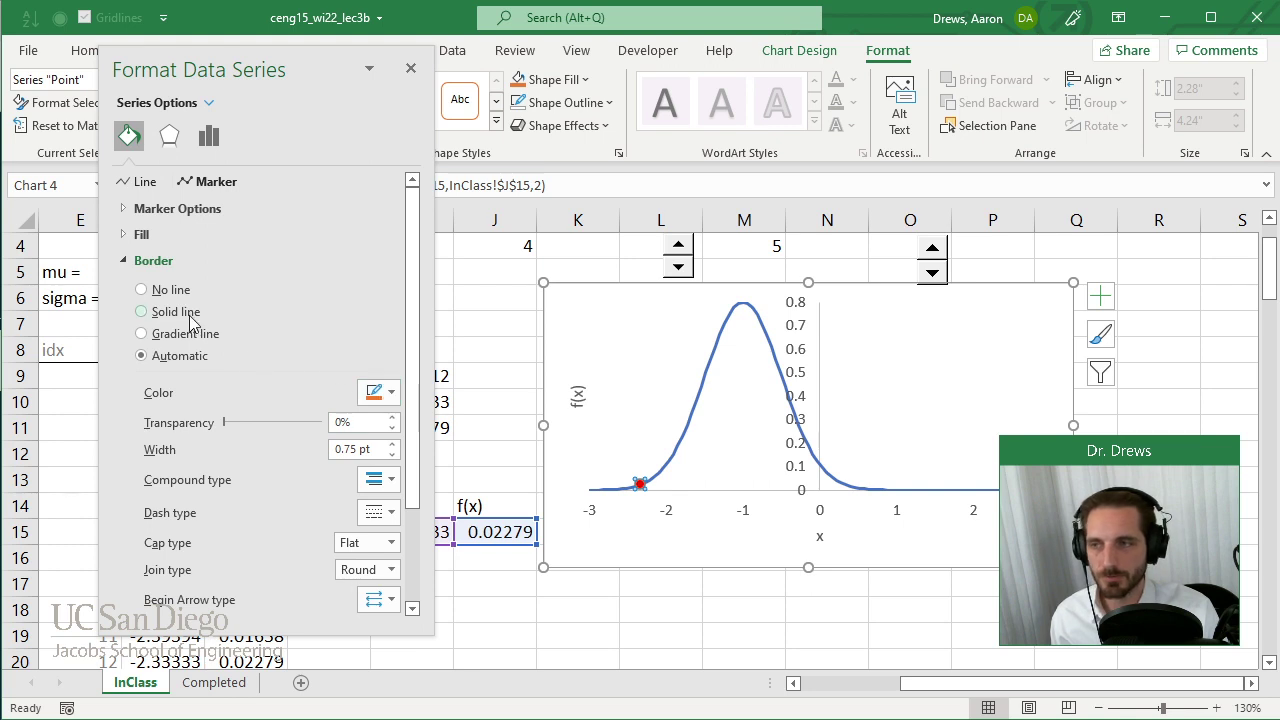
click(381, 390)
click(383, 580)
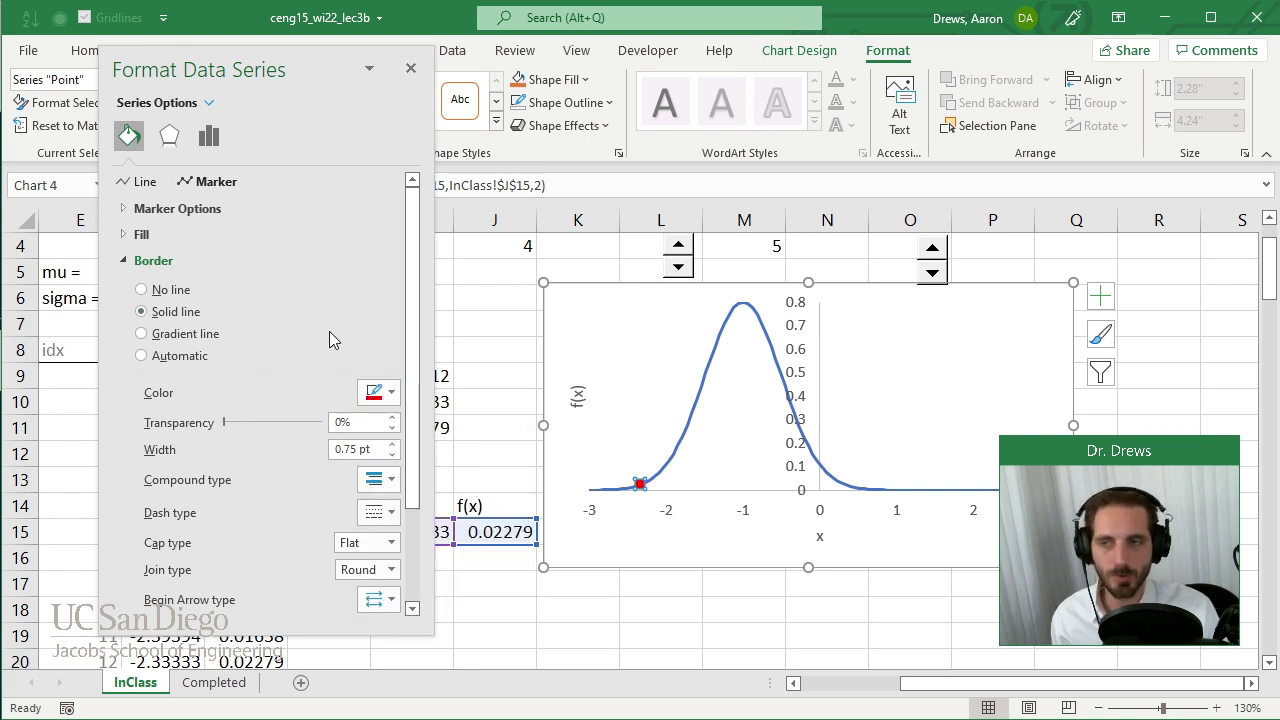
click(155, 261)
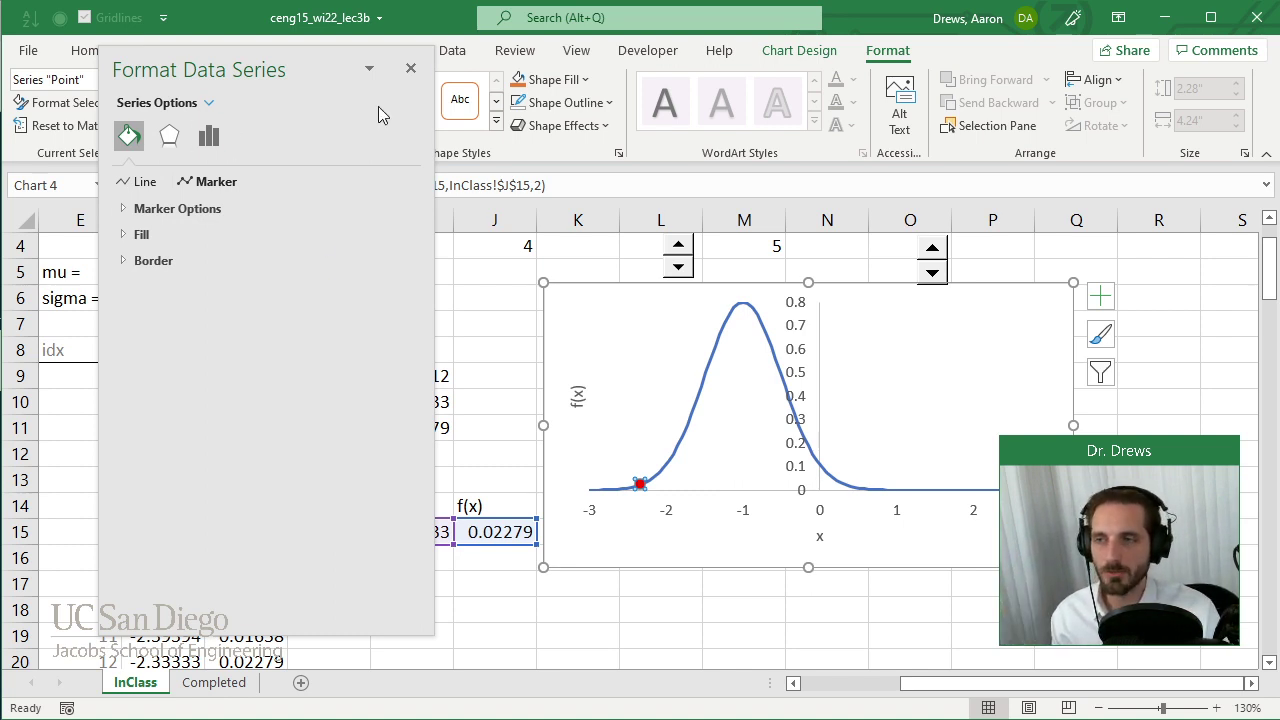
click(411, 68)
Step: Reopen the "Point" series formatting to review its marker options, and close it again
click(147, 80)
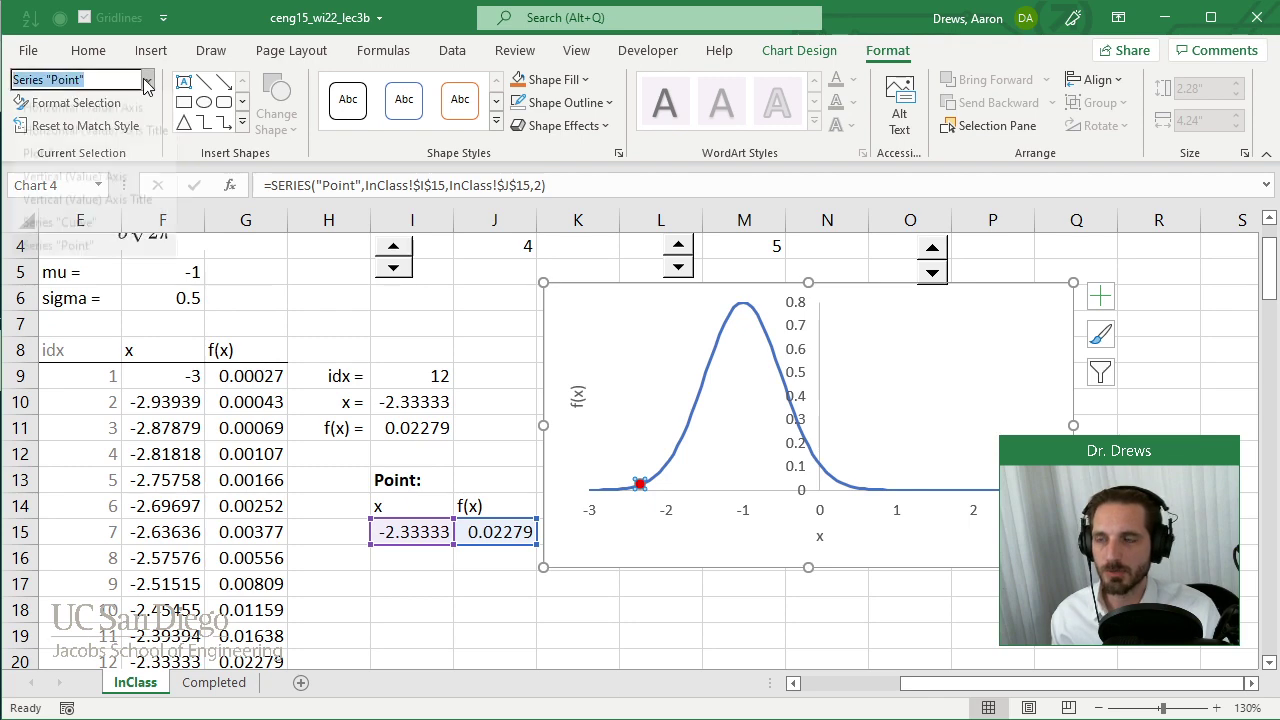
click(76, 266)
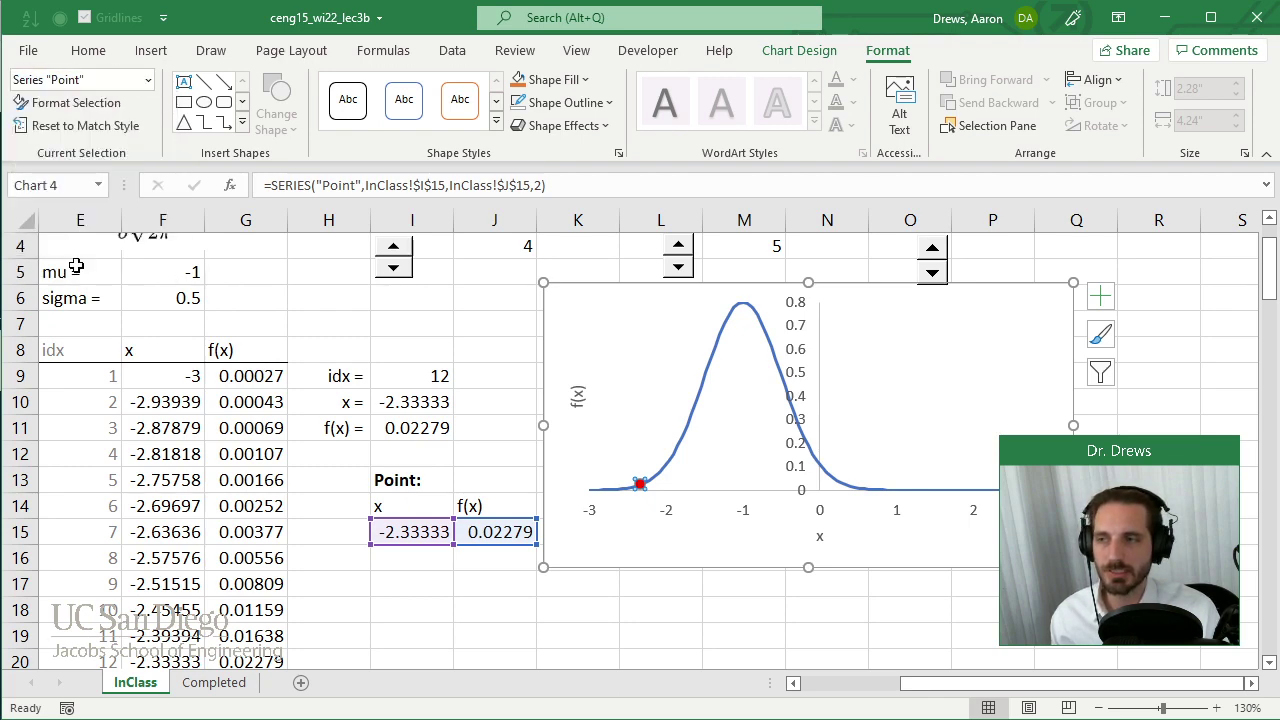
click(60, 102)
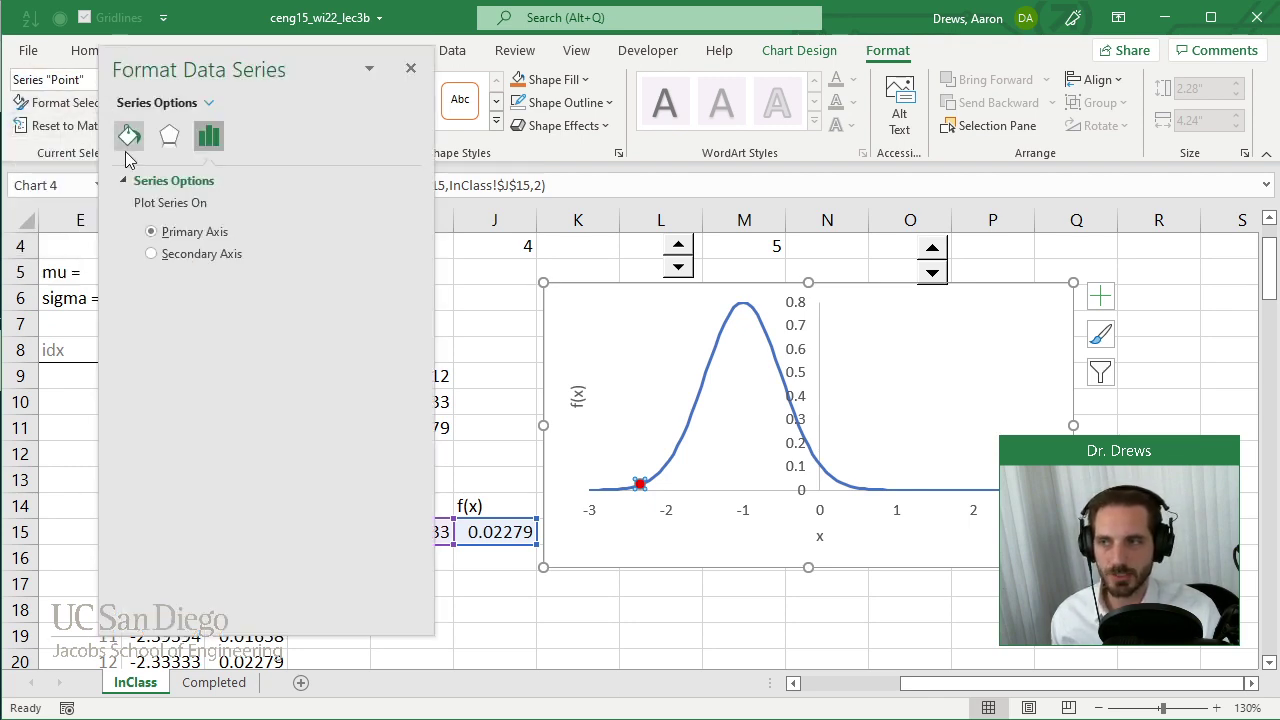
click(128, 137)
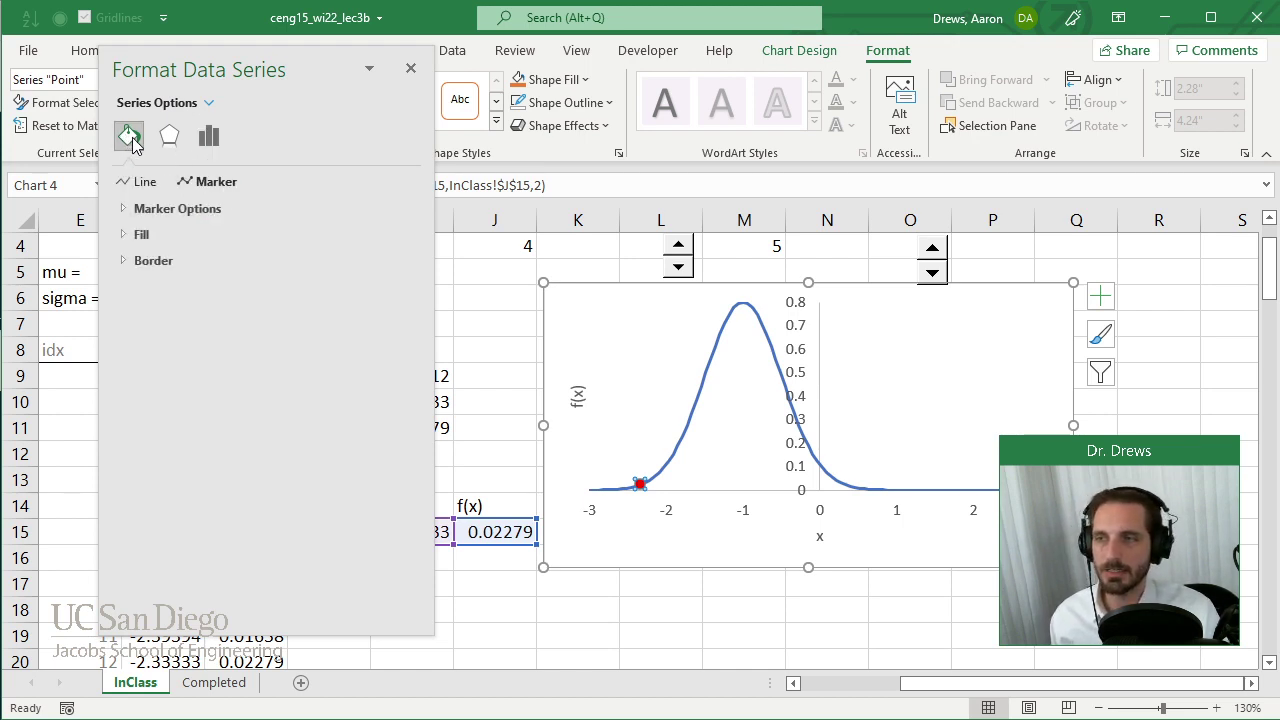
click(140, 208)
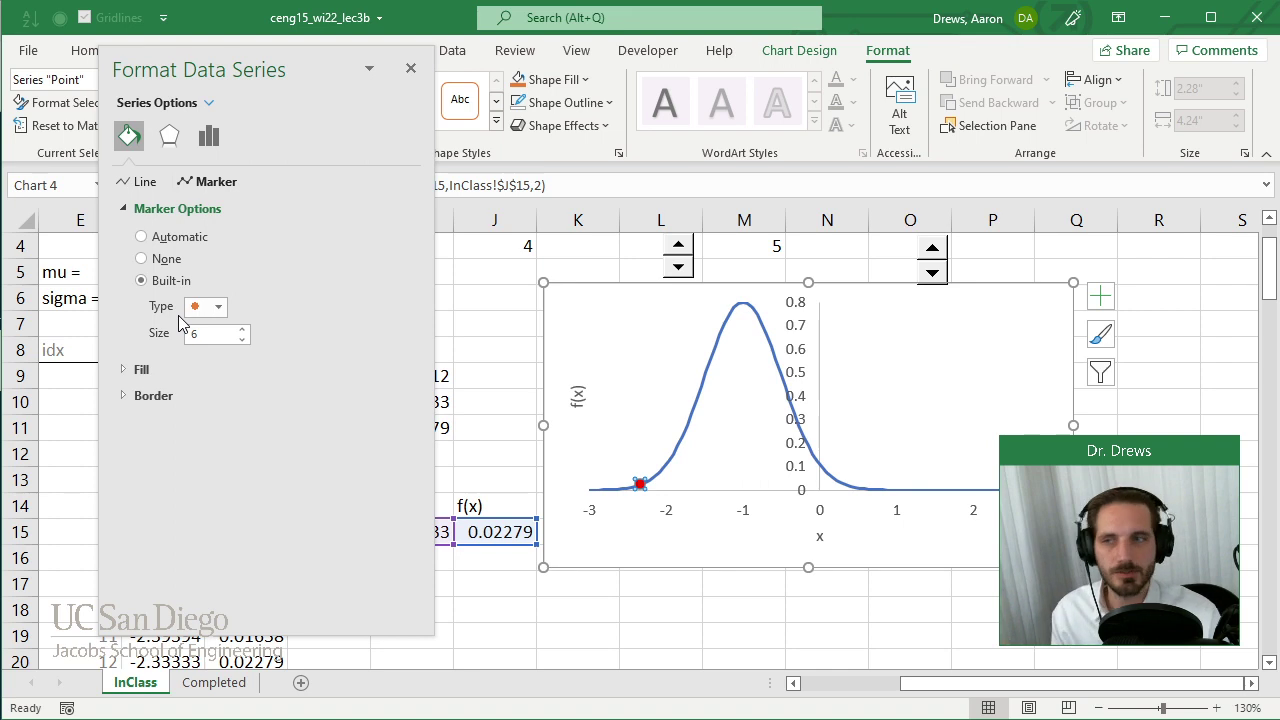
click(410, 68)
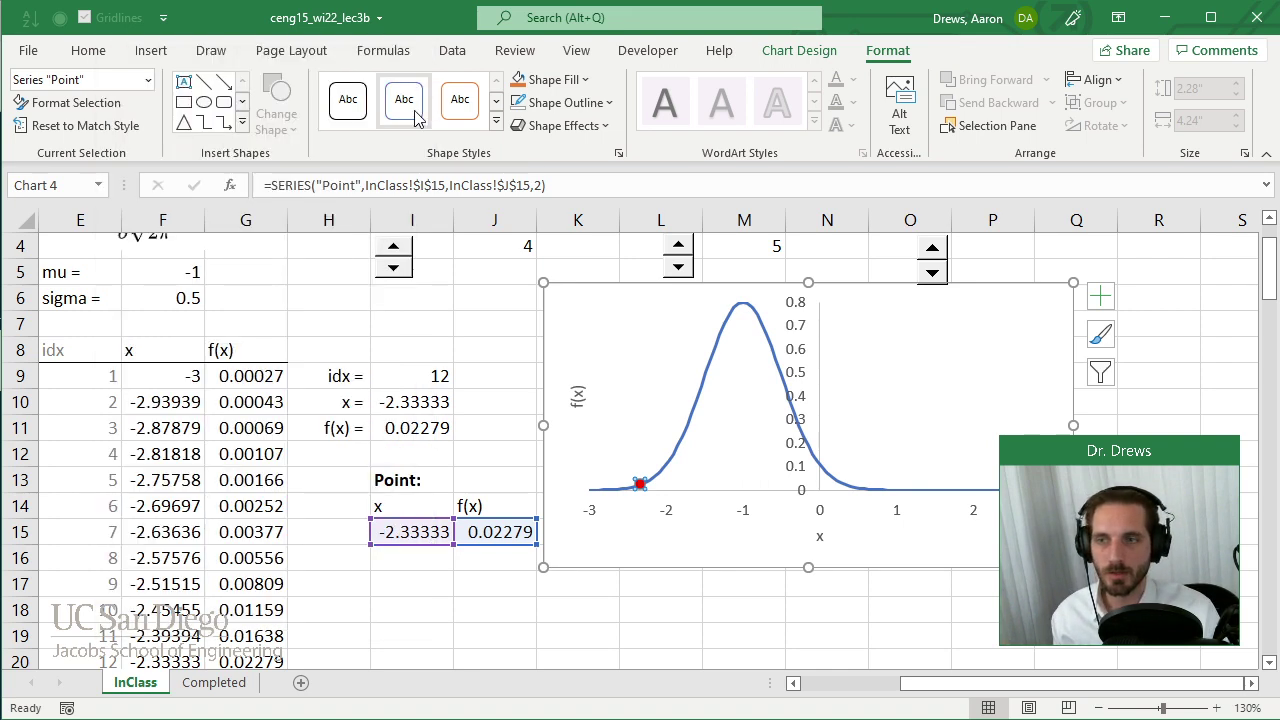
Step: Raise the idx value one unit at a time from 12 until the red point passes the curve's peak
click(933, 252)
click(933, 252)
click(933, 252)
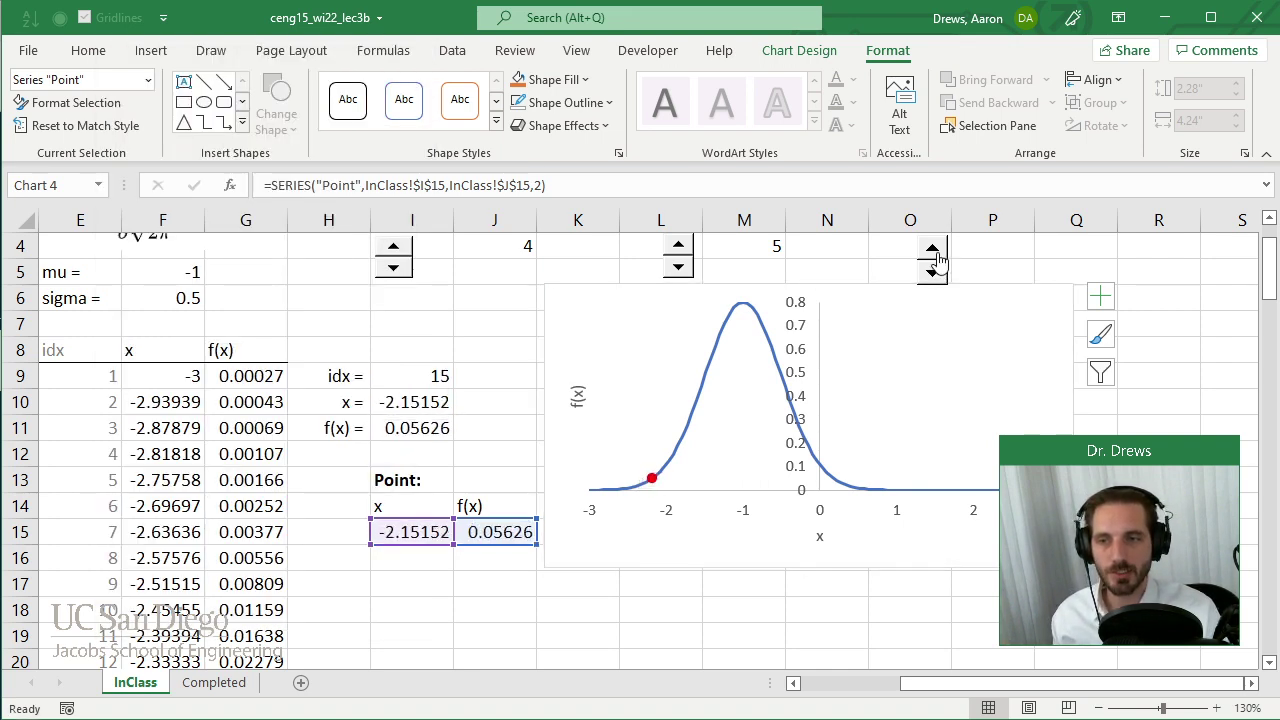
click(933, 252)
click(933, 252)
click(933, 252)
click(933, 252)
click(933, 252)
click(933, 252)
click(933, 252)
click(933, 252)
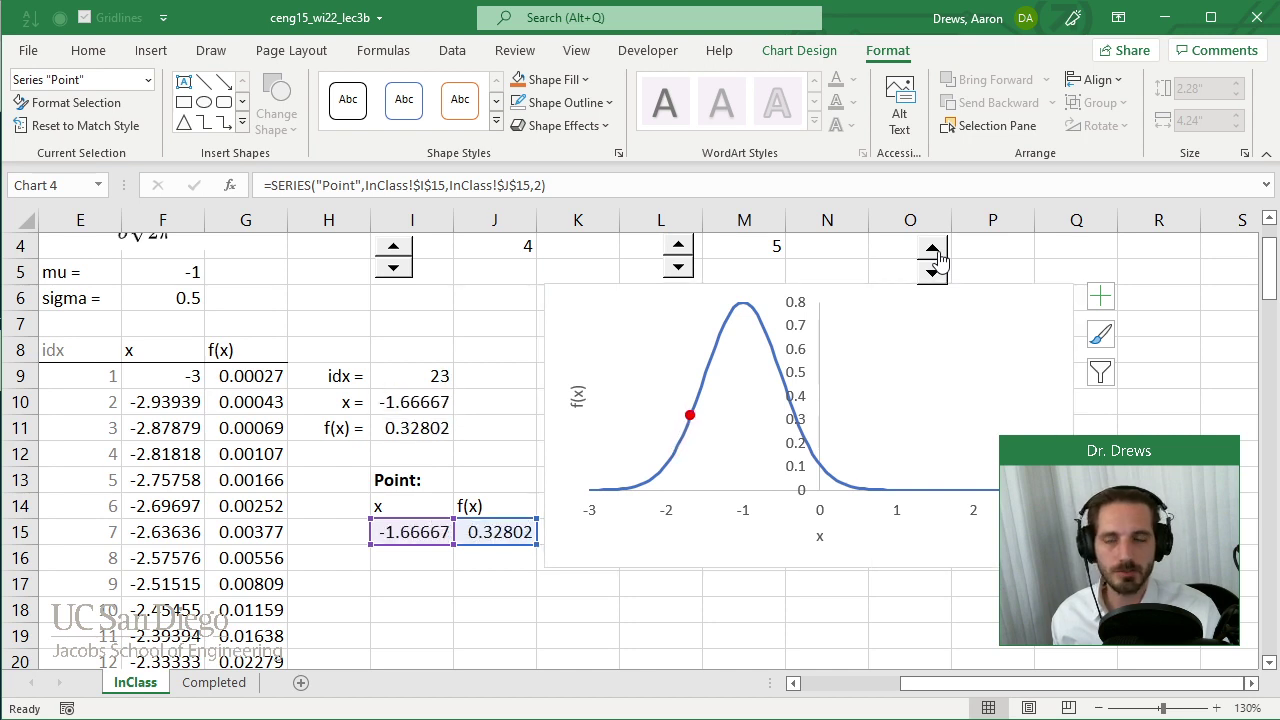
click(933, 252)
click(933, 252)
click(933, 252)
click(933, 252)
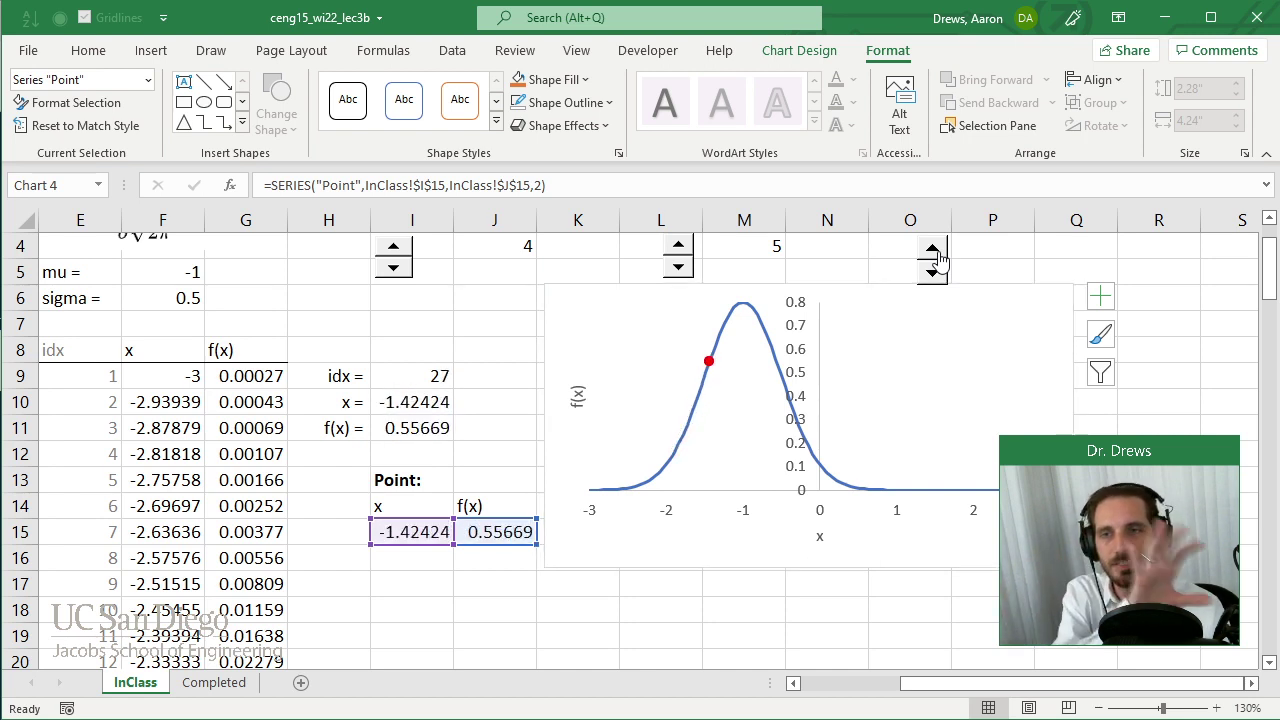
click(933, 252)
click(933, 252)
click(933, 252)
click(933, 252)
click(933, 252)
click(933, 252)
click(933, 252)
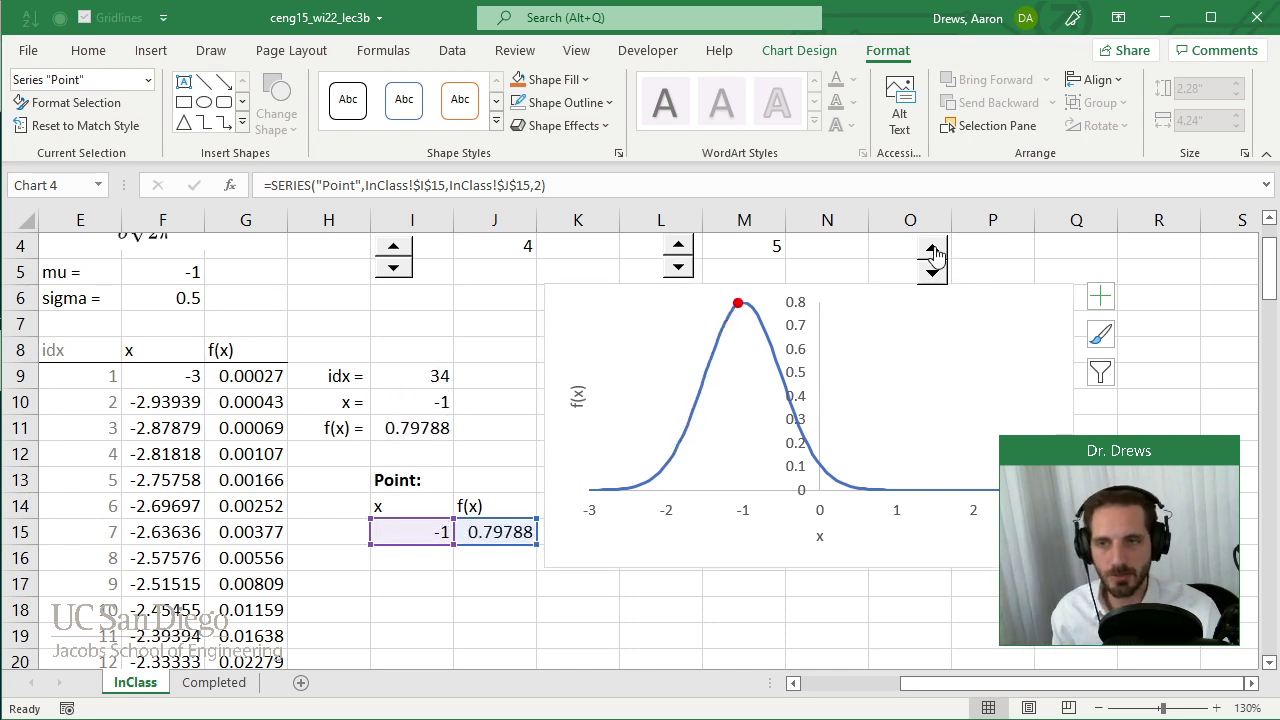
click(933, 252)
click(933, 252)
click(933, 252)
Step: Lower the idx value one unit at a time to 26, moving the point back along the curve
click(933, 273)
click(933, 273)
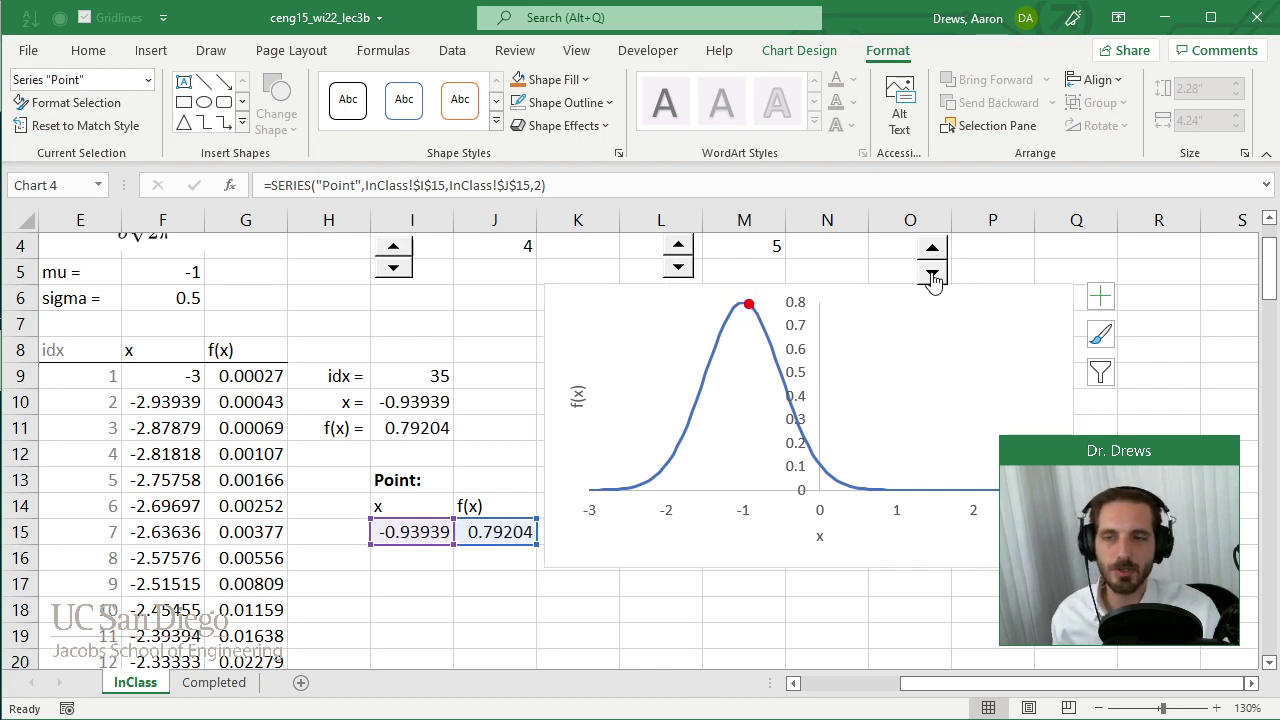
click(933, 273)
click(933, 273)
click(933, 273)
click(933, 273)
click(933, 273)
click(933, 273)
click(933, 273)
click(933, 273)
click(933, 273)
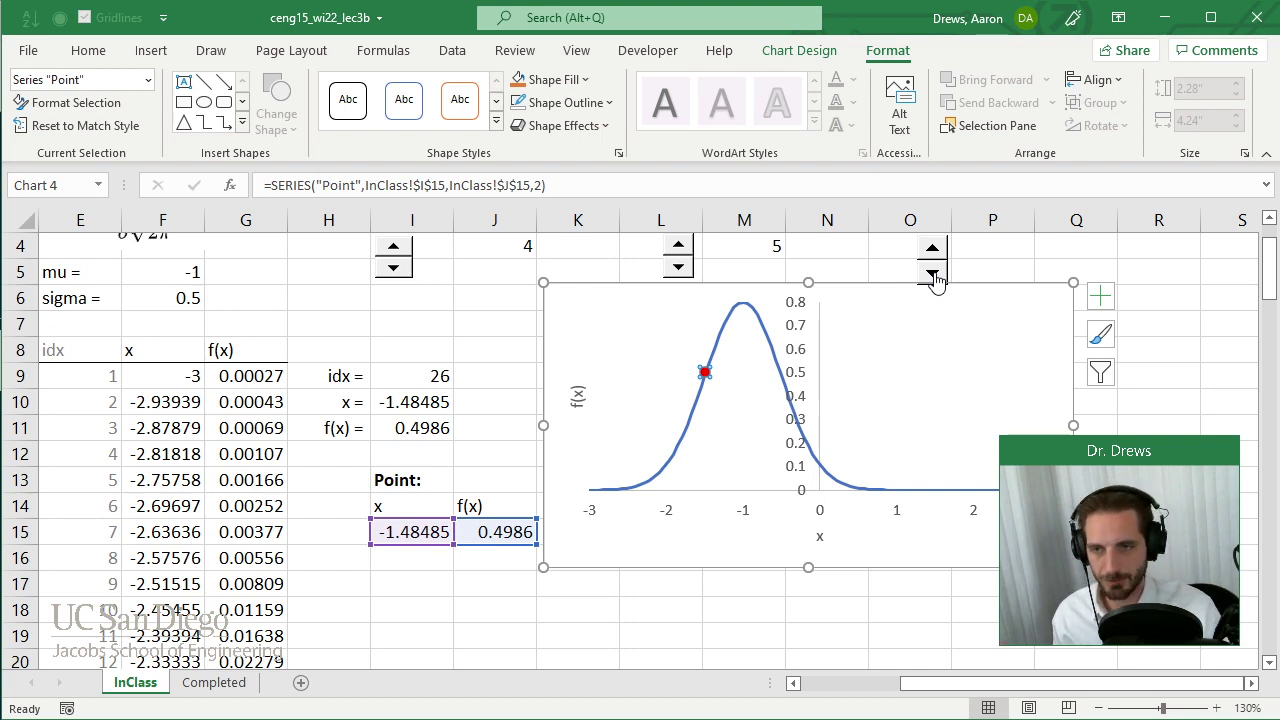
Step: Move the normal distribution chart slightly away from the Point table
click(594, 298)
drag(594, 298, 624, 319)
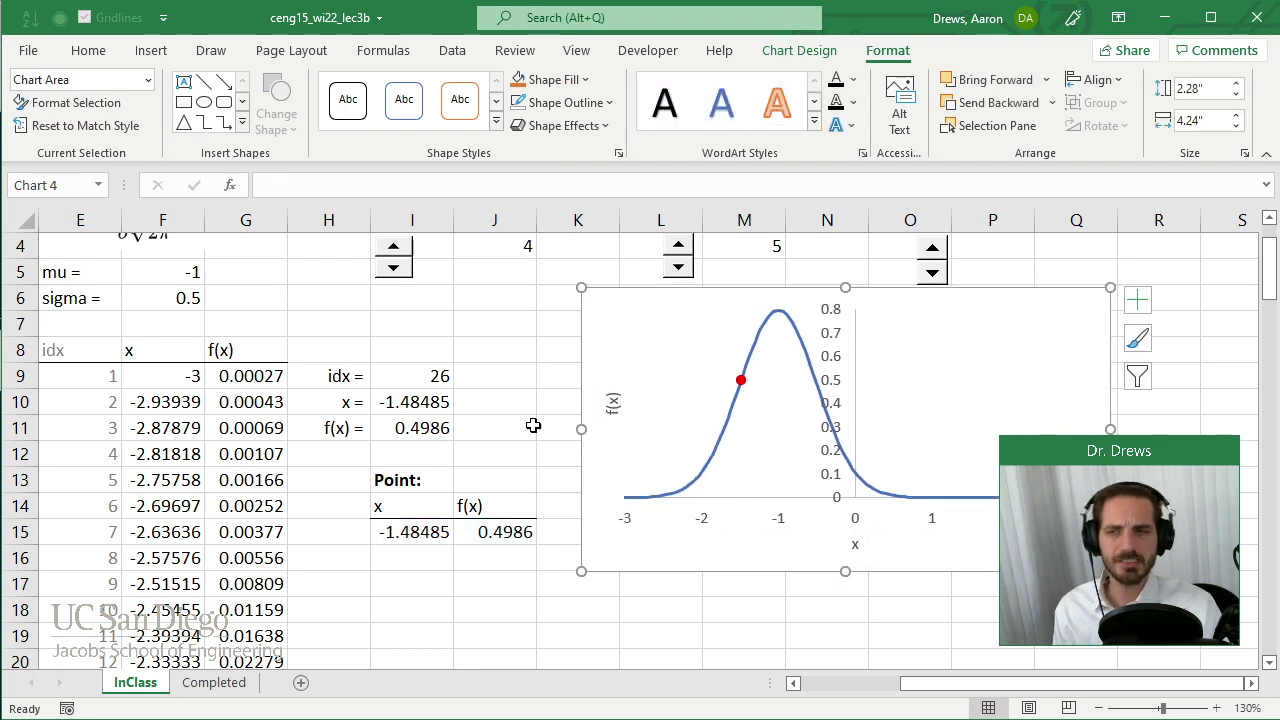
Step: Enter the bold heading "Line:" in I17, below the Point table
click(417, 594)
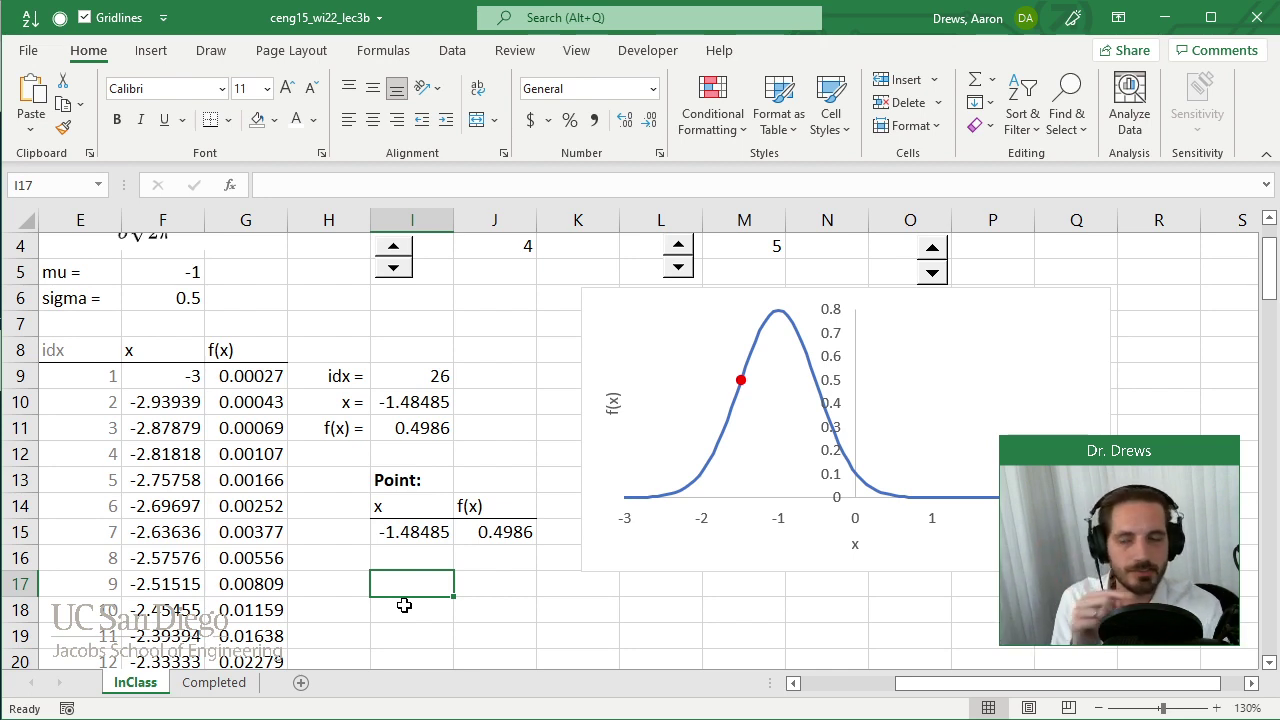
text(b)
key(BackSpace)
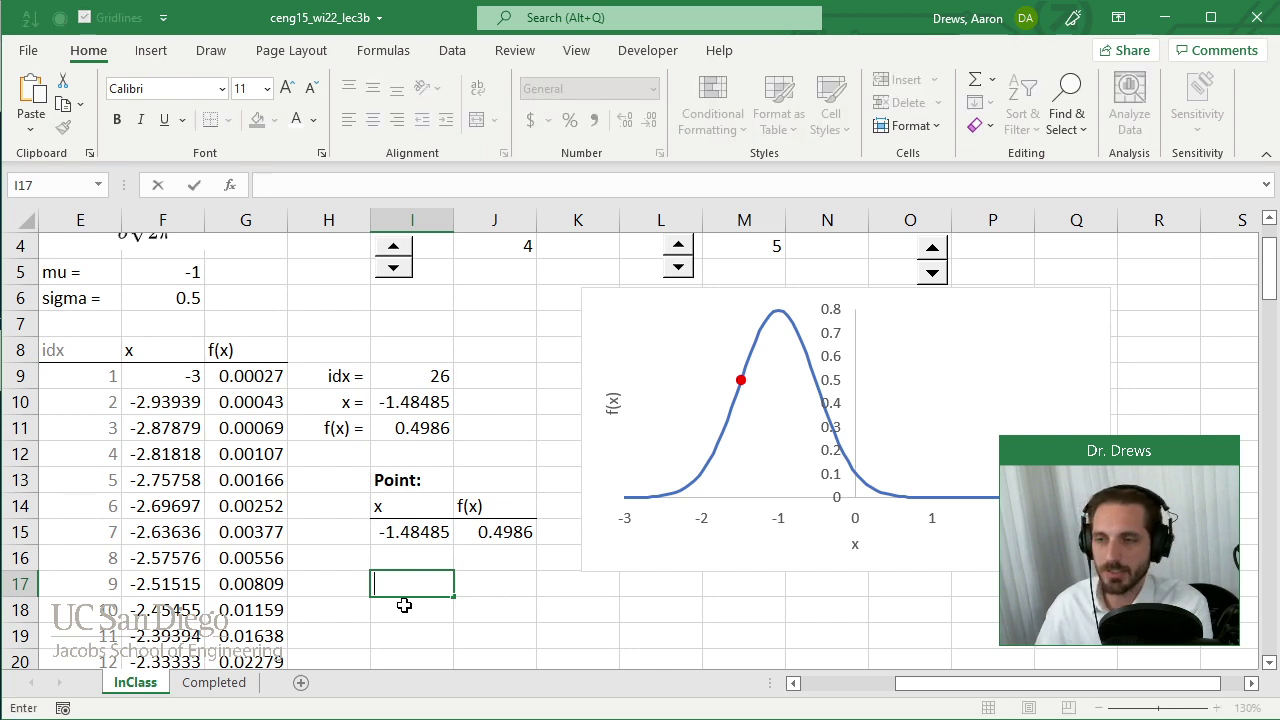
key(ctrl+b)
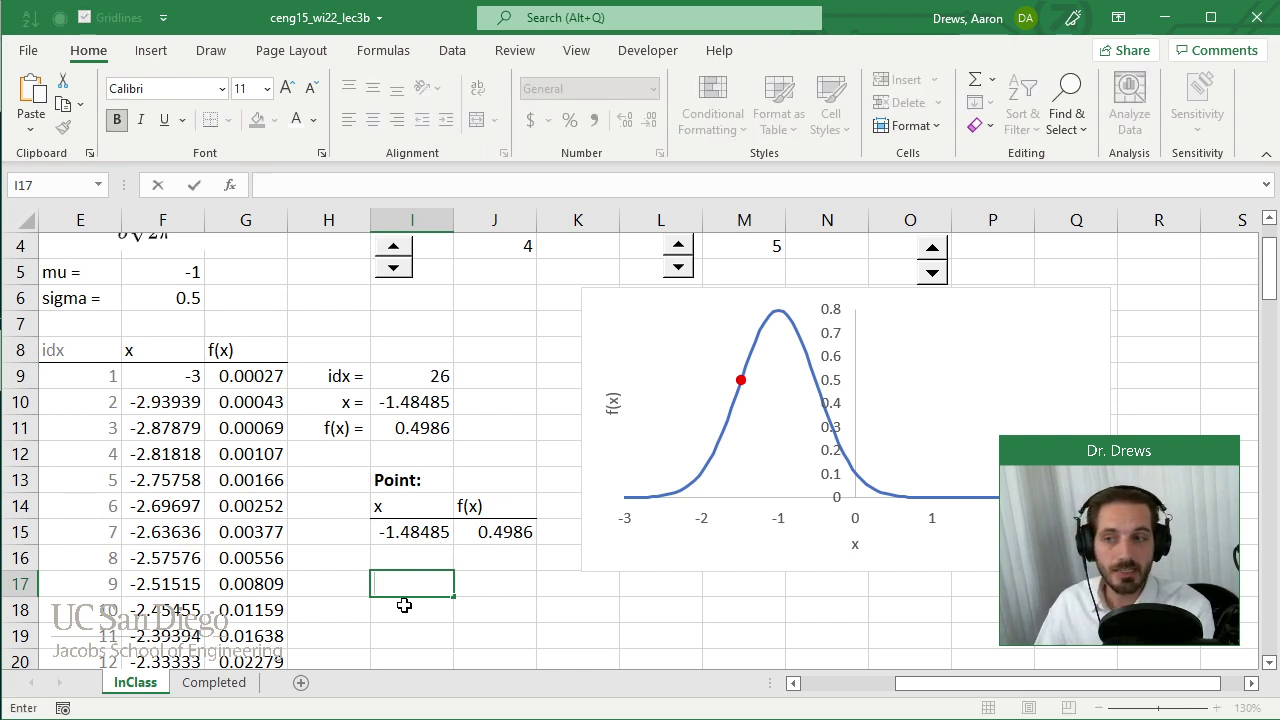
text(Line:)
key(Return)
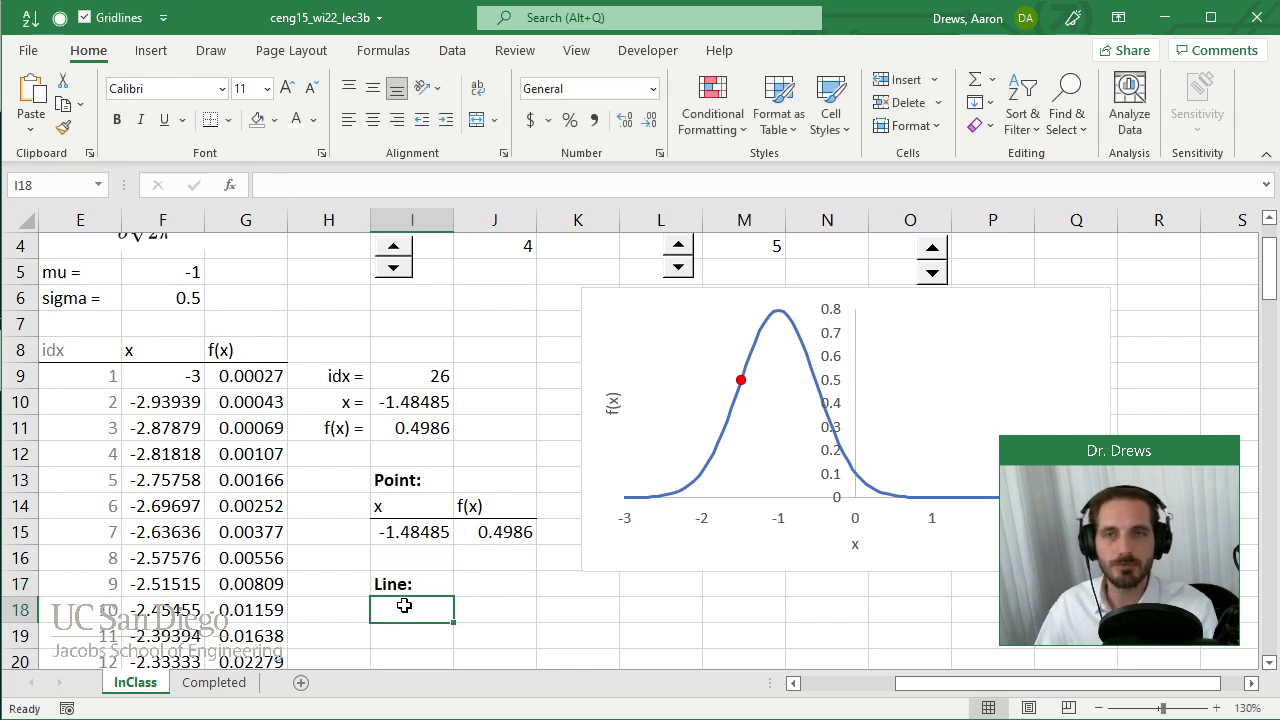
Step: Enter the headers "x" and "f(x)" in I18:J18 and give both cells a bottom border
text(x)
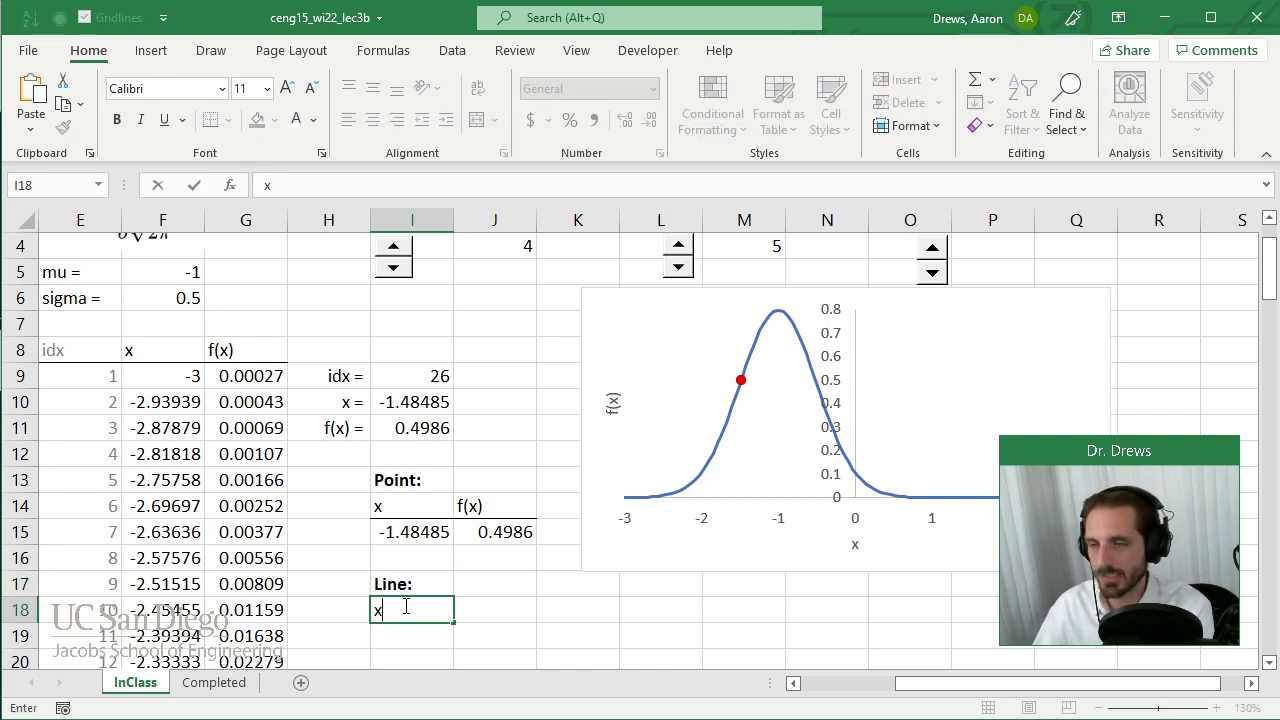
key(Tab)
text(f(x))
key(Return)
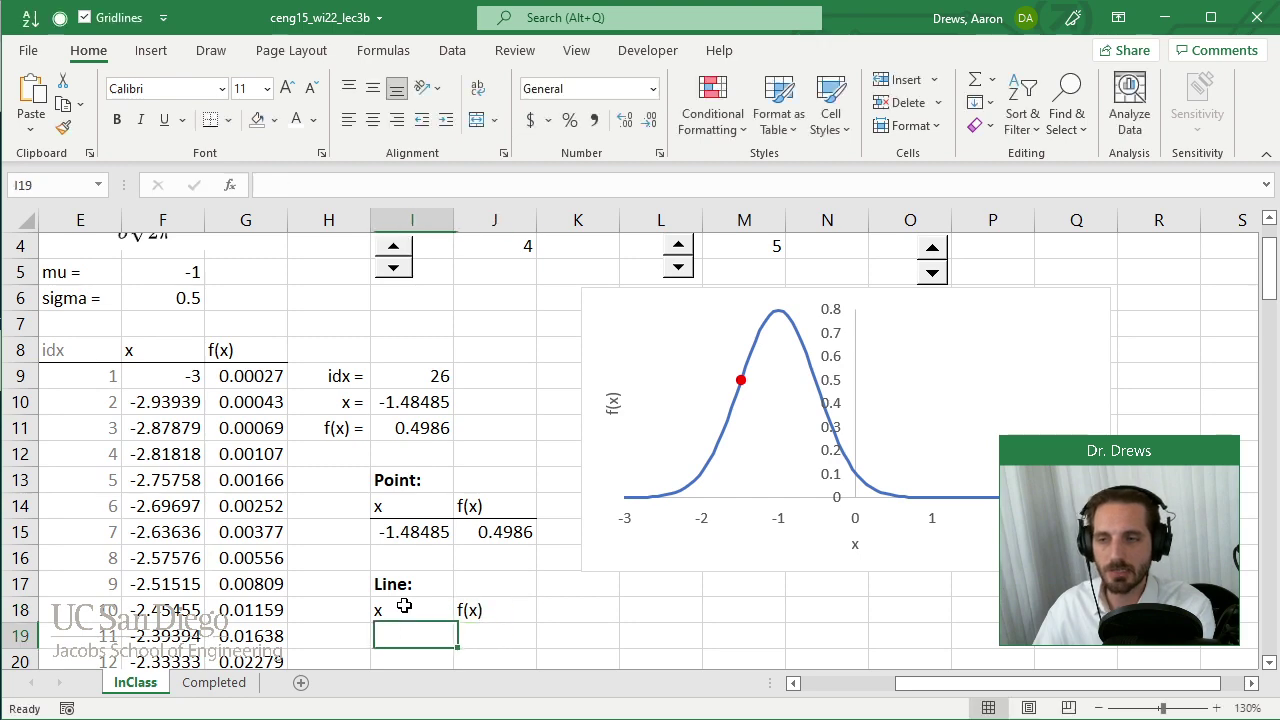
click(404, 606)
key(shift+Right)
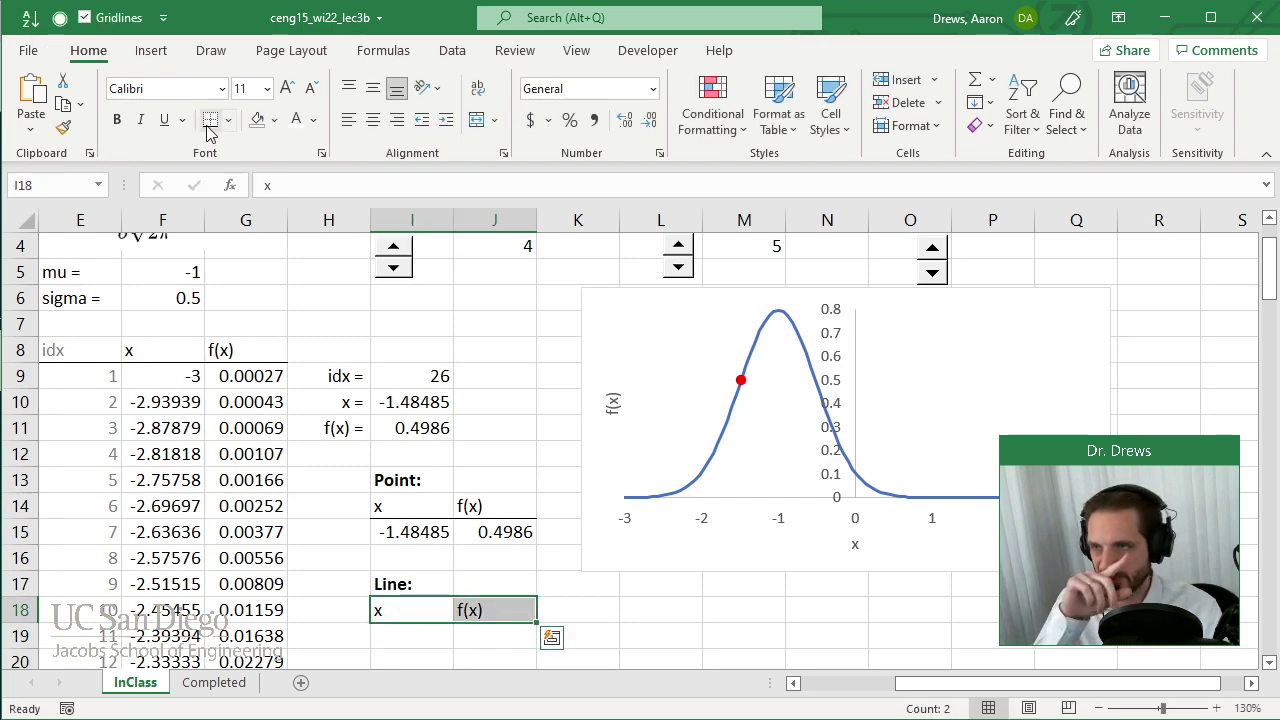
scroll(446, 486, down, 1)
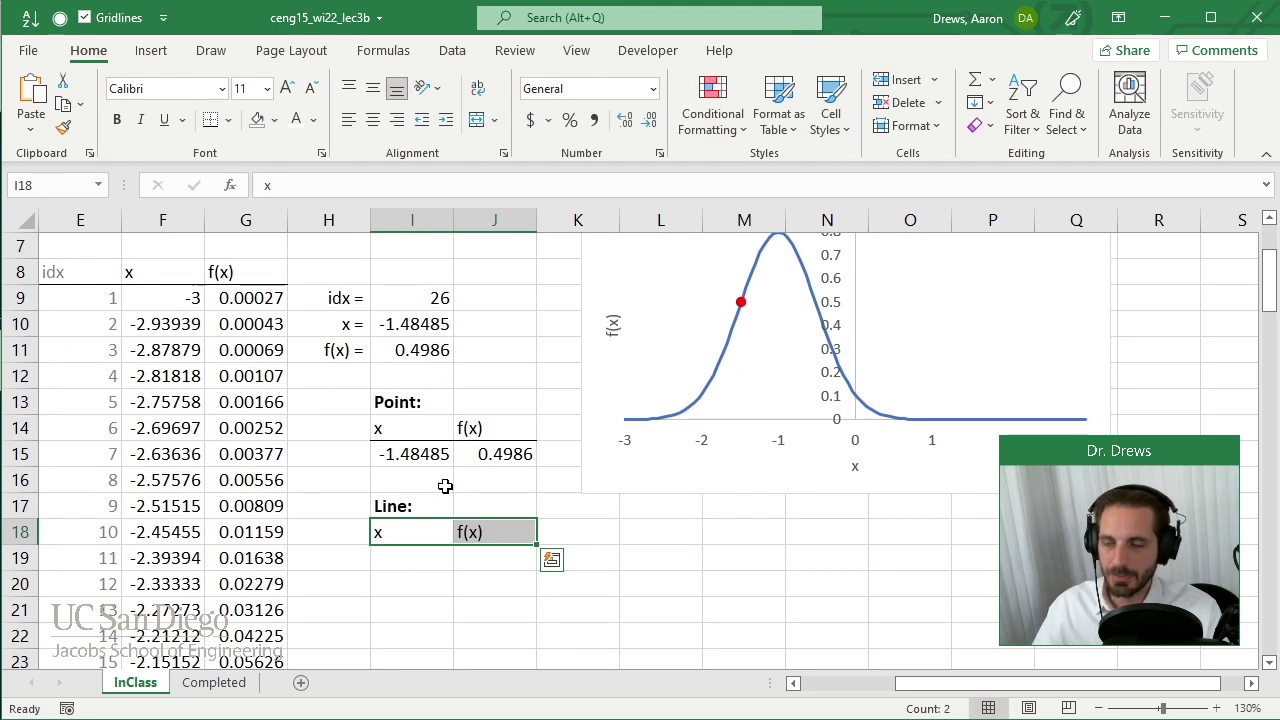
Step: Enter a formula in I19 that references the point's x value in I15
click(413, 563)
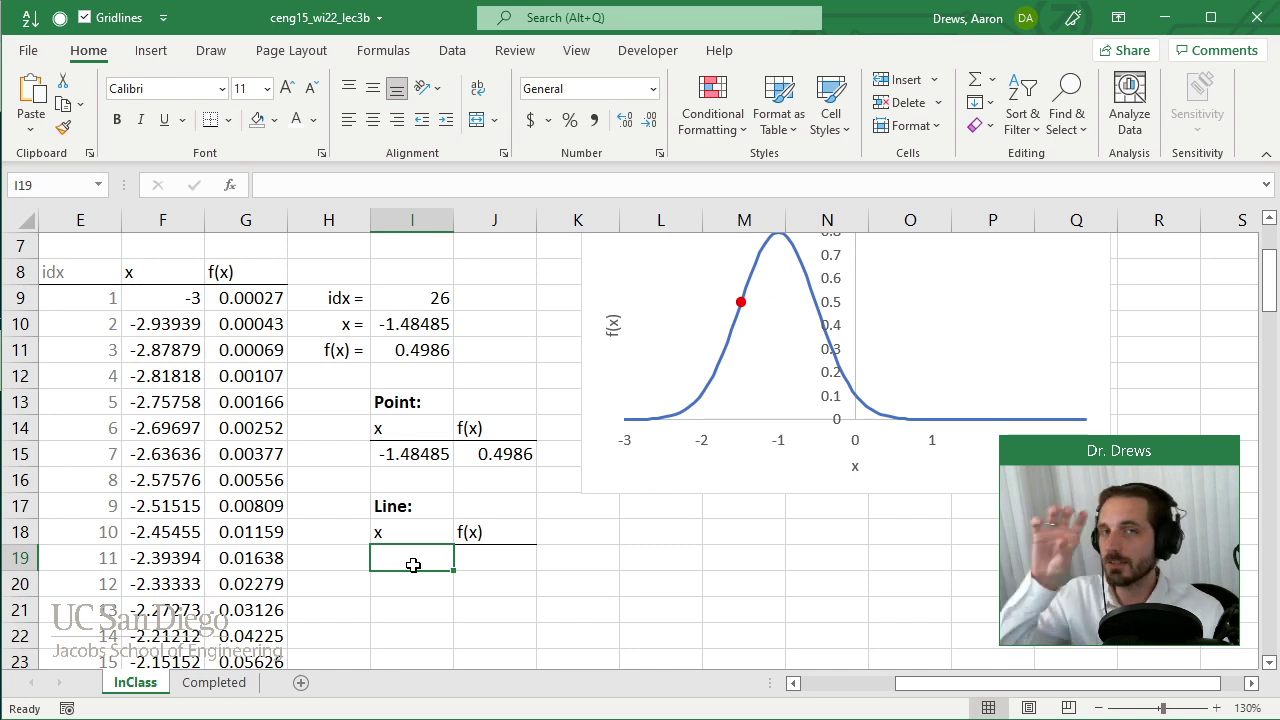
text(=)
key(Up)
key(Up)
key(Up)
key(Up)
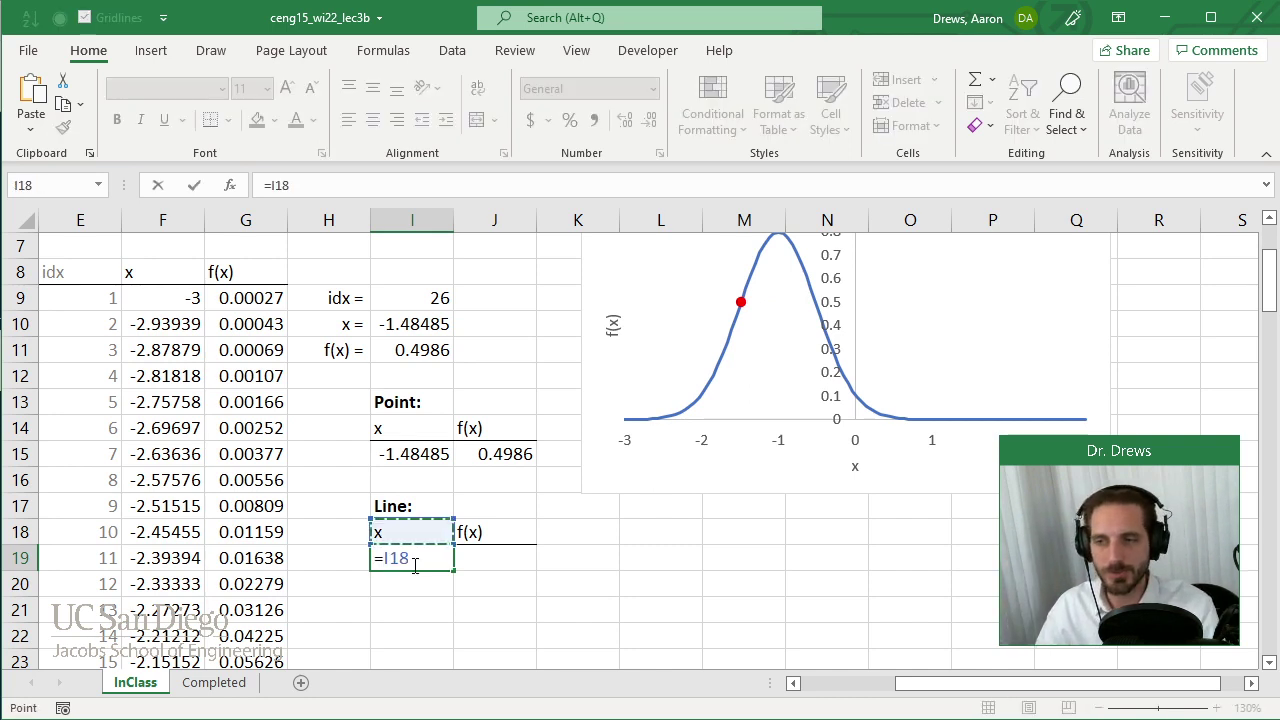
key(Return)
Step: Enter a formula in J19 that references the point's f(x) value in J15
key(Right)
key(Up)
text(=)
key(Up)
key(Up)
key(Up)
key(Up)
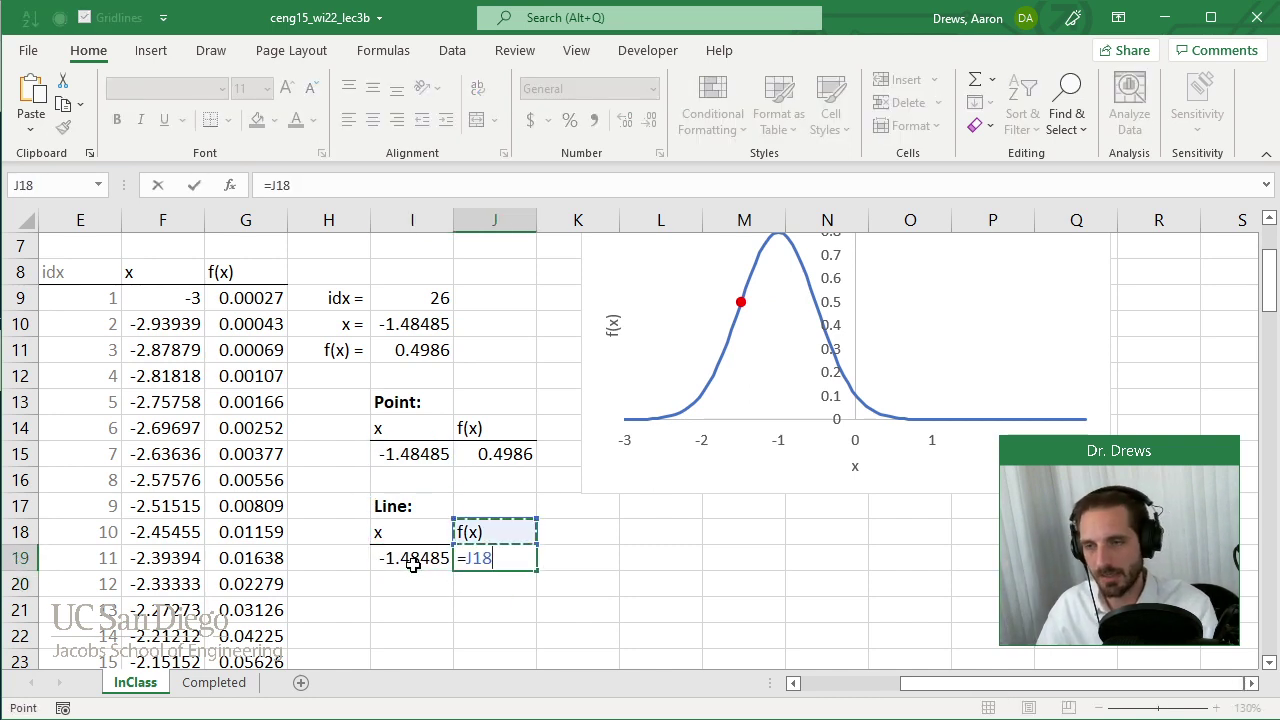
key(Return)
Step: Complete the line's second row with the formula =I19 in I20 and the value 0 in J20
key(Left)
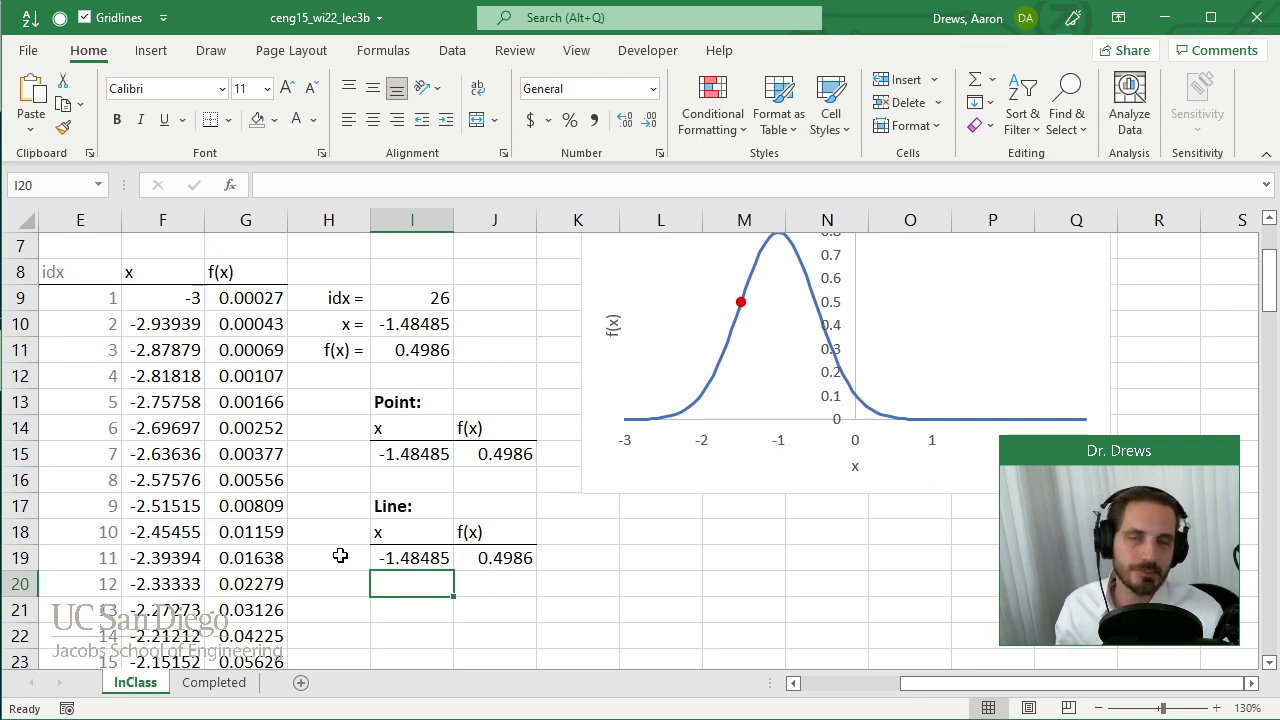
text(=)
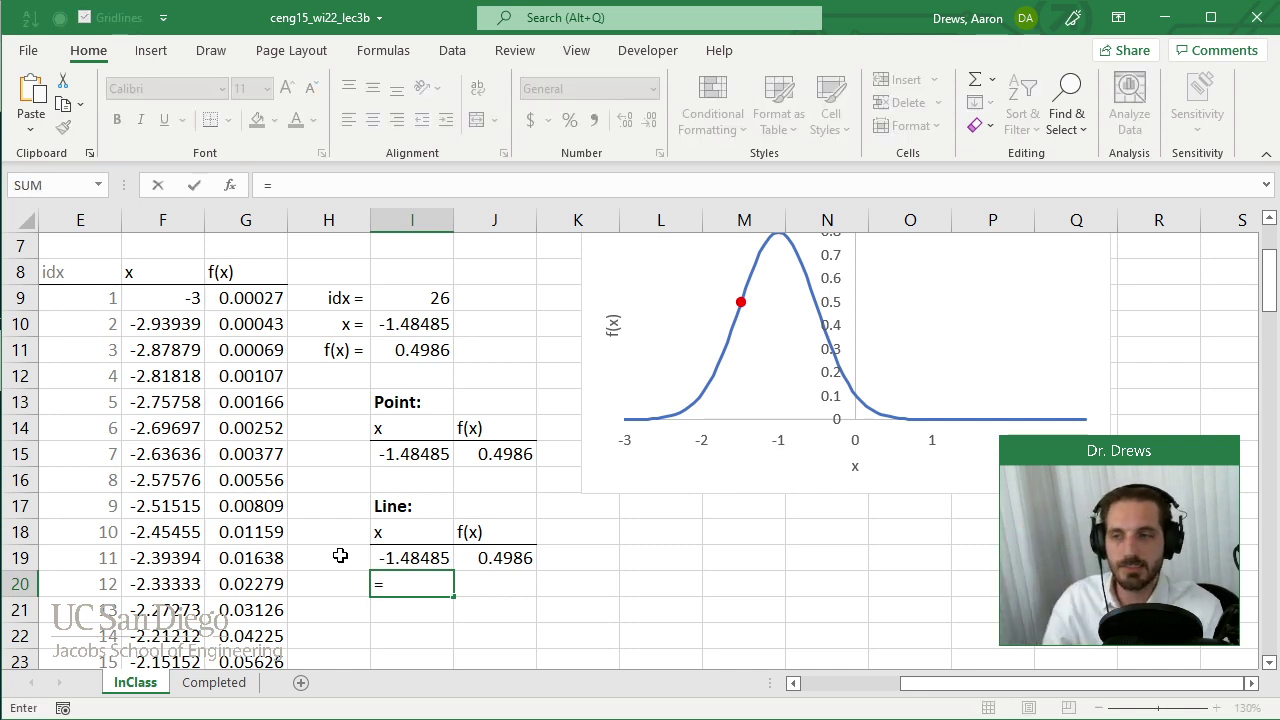
key(Up)
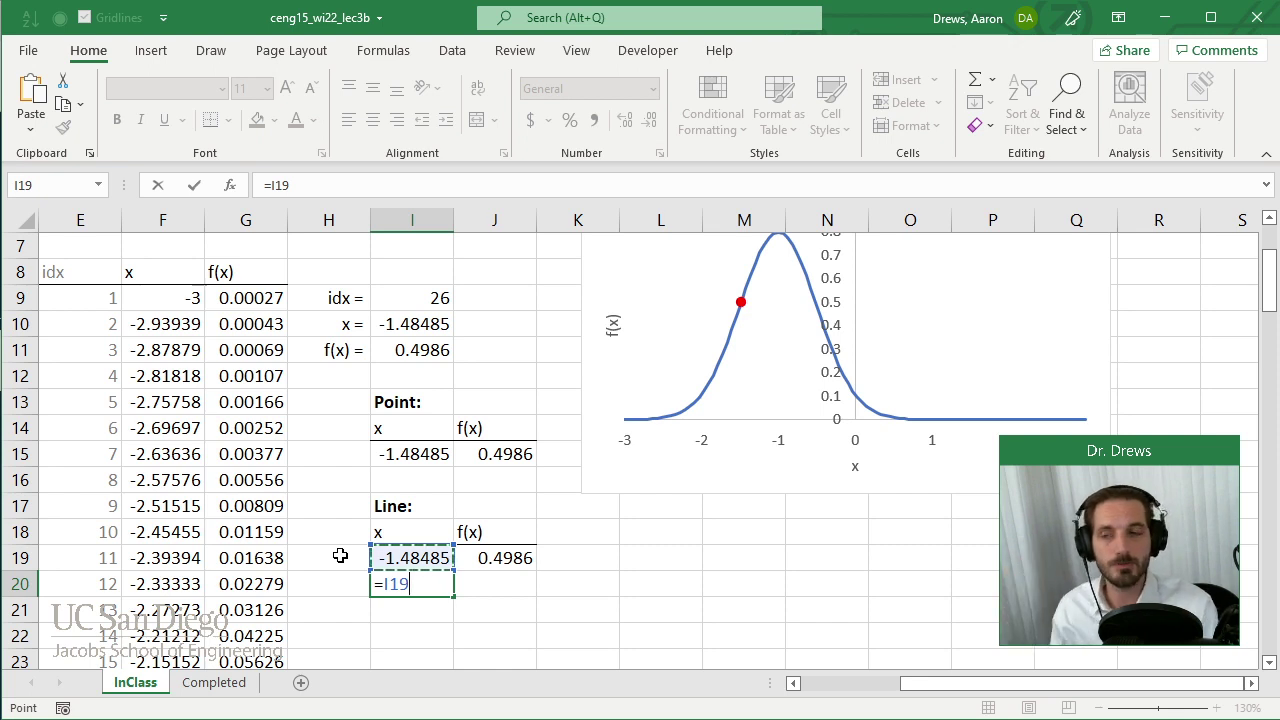
key(Tab)
text(0)
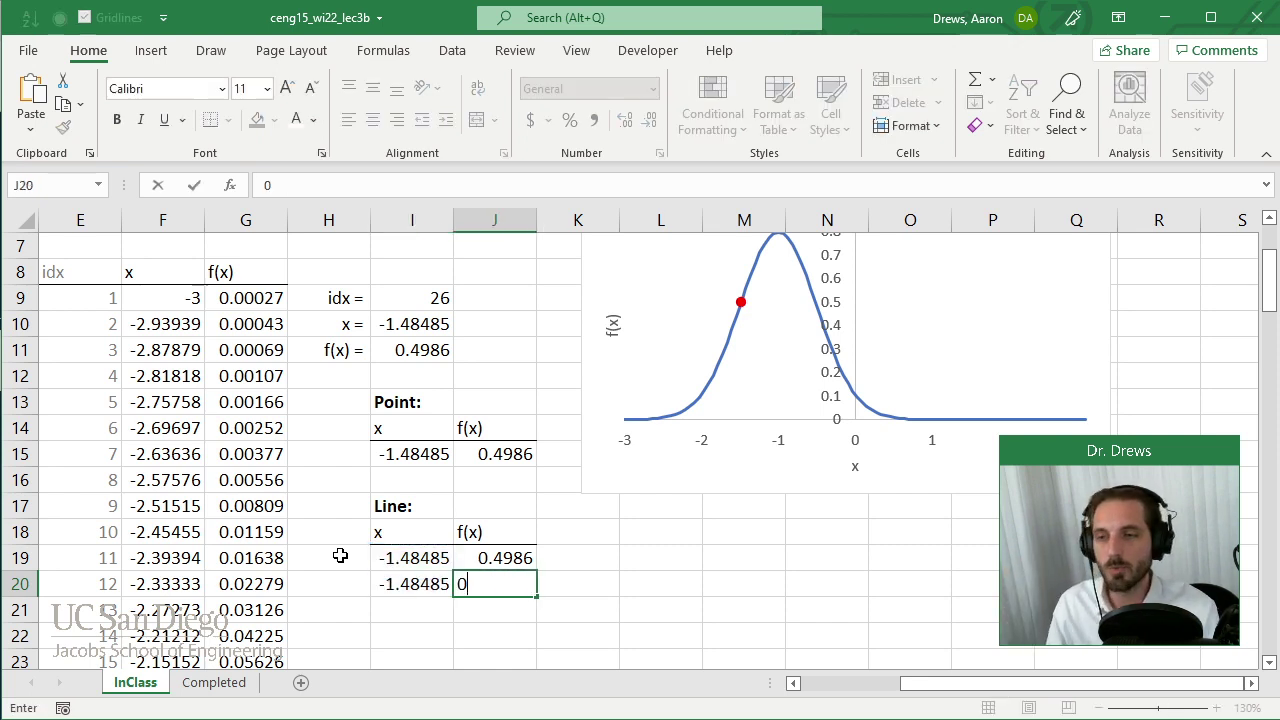
key(Return)
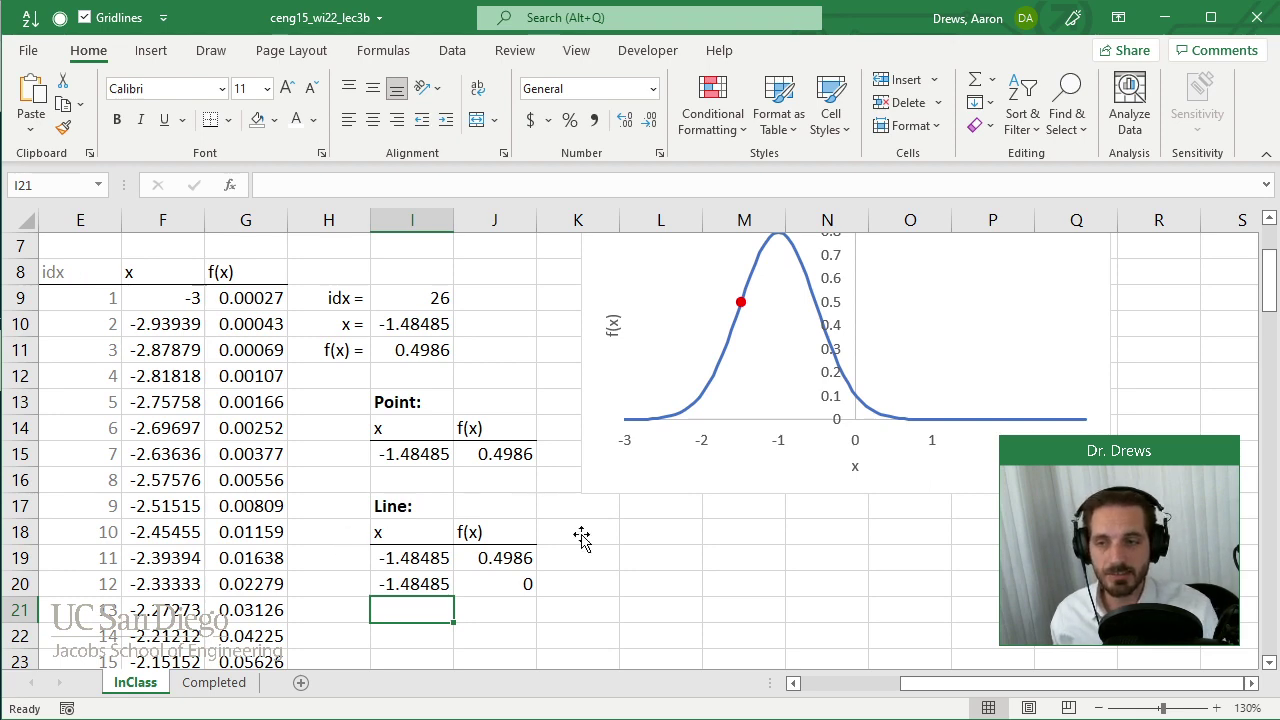
Step: Add a new data series named "Line" to the chart's source data
scroll(584, 545, up, 1)
scroll(588, 548, down, 1)
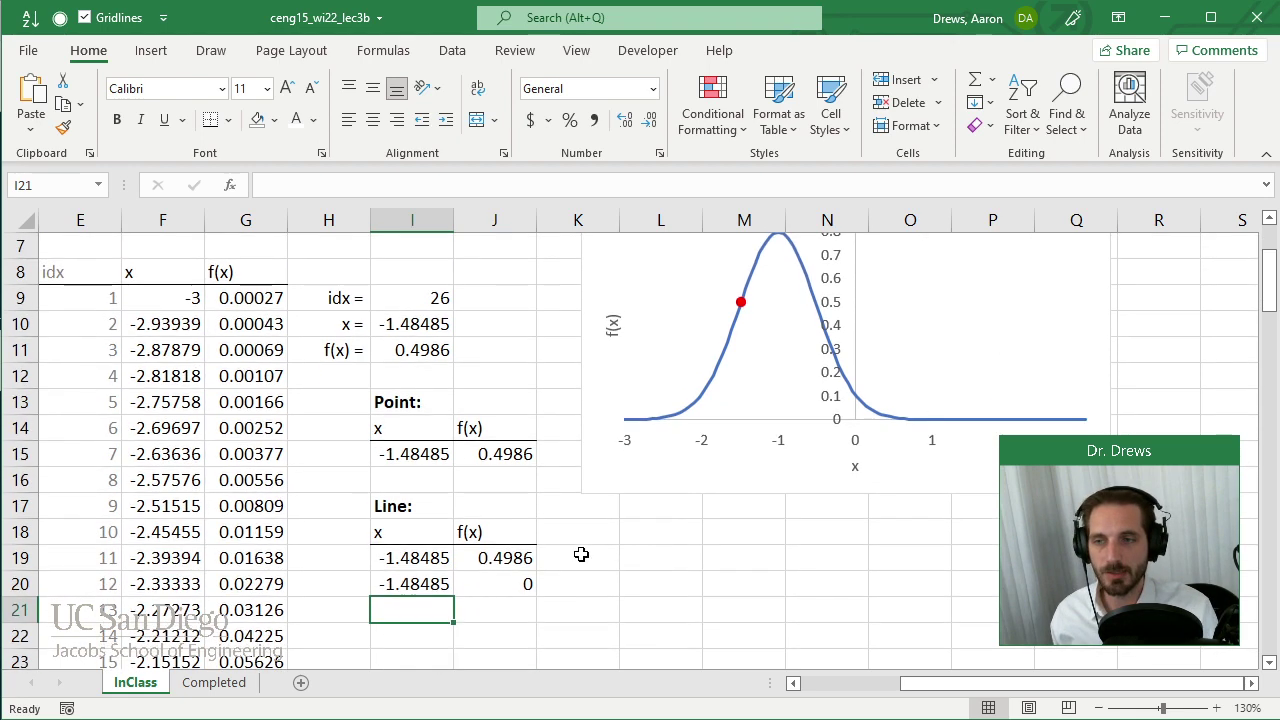
right_click(588, 385)
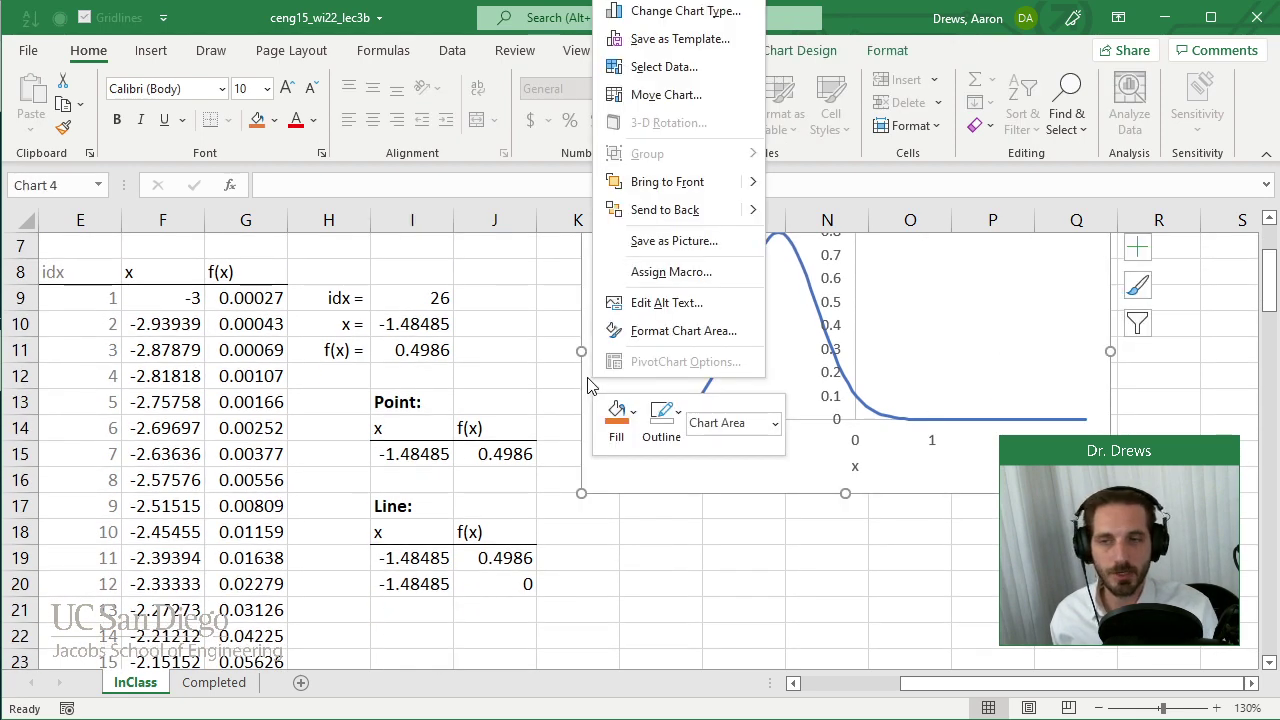
click(700, 67)
click(75, 296)
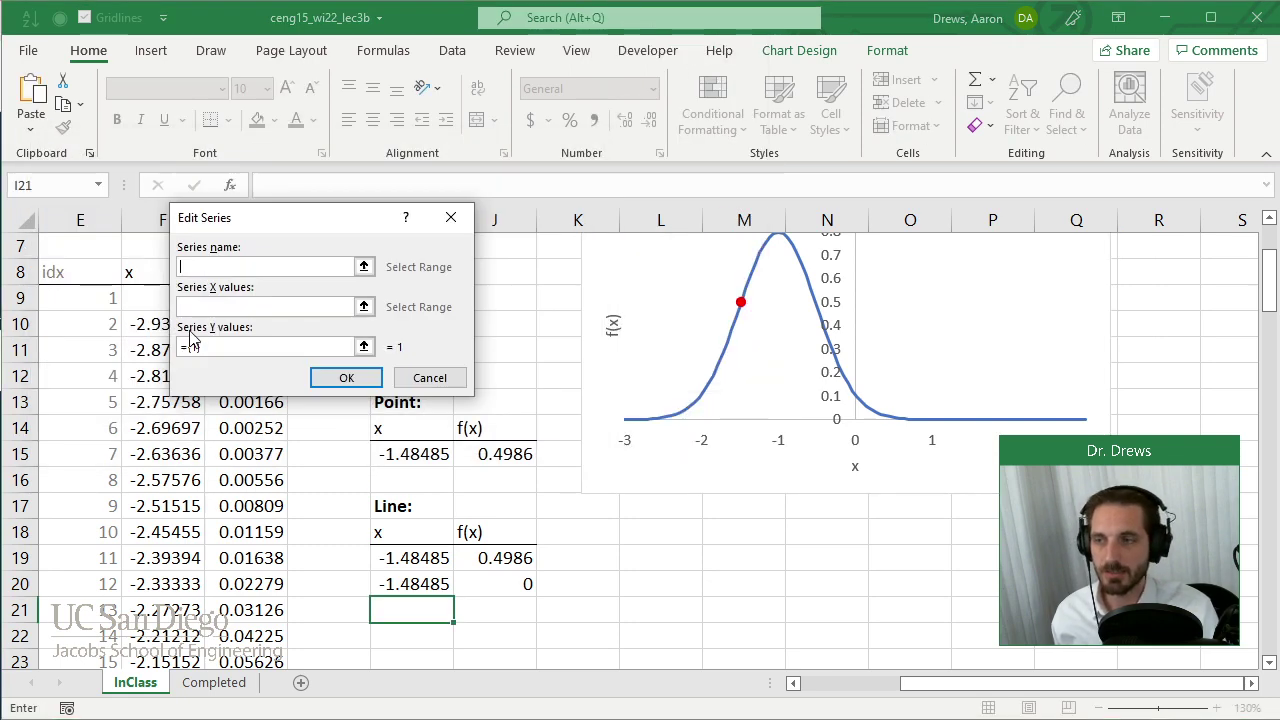
text(Liine)
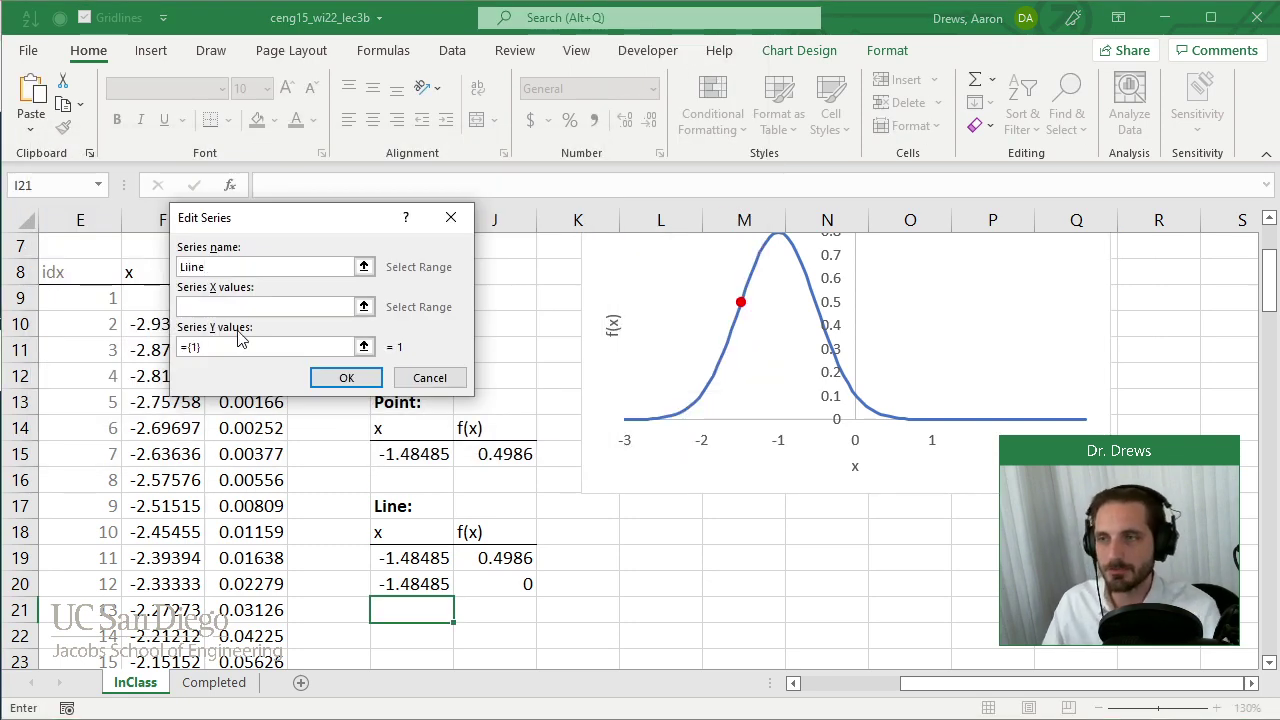
key(BackSpace)
key(BackSpace)
key(BackSpace)
key(BackSpace)
text(ine)
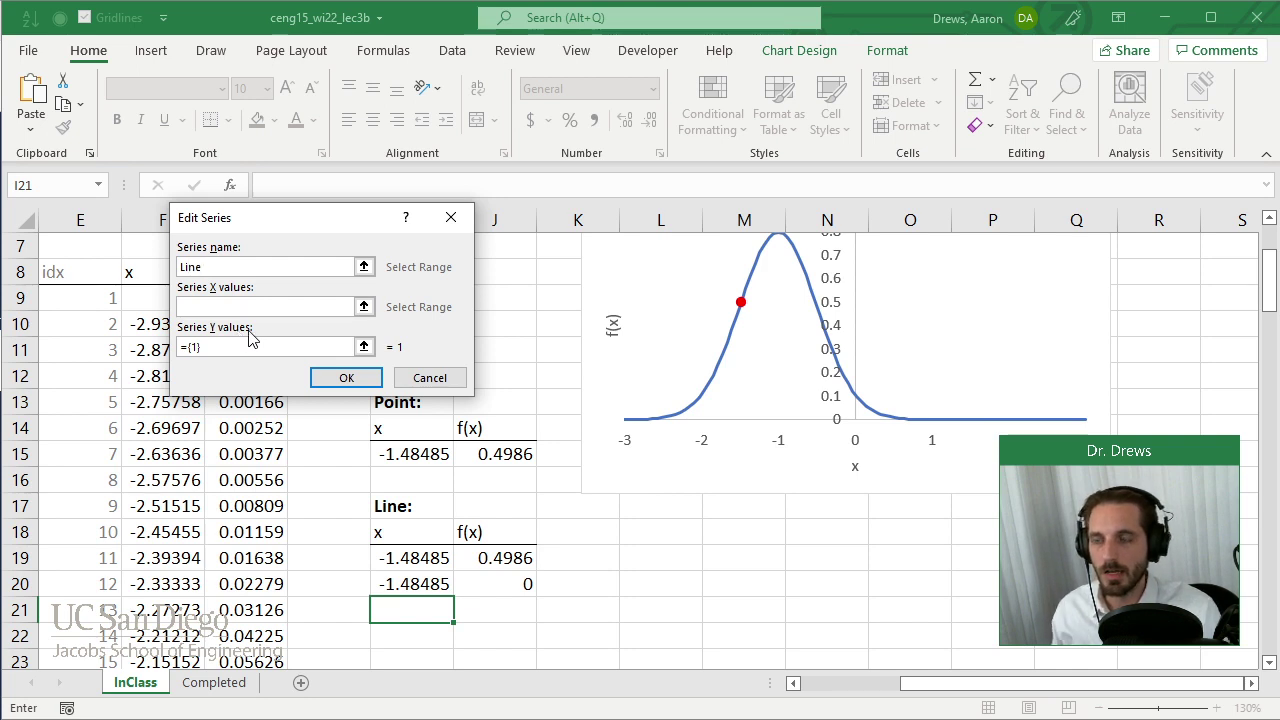
Step: Set the "Line" series' X values to I19:I20 and Y values to J19:J20, and confirm the chart data
click(364, 306)
drag(410, 558, 415, 582)
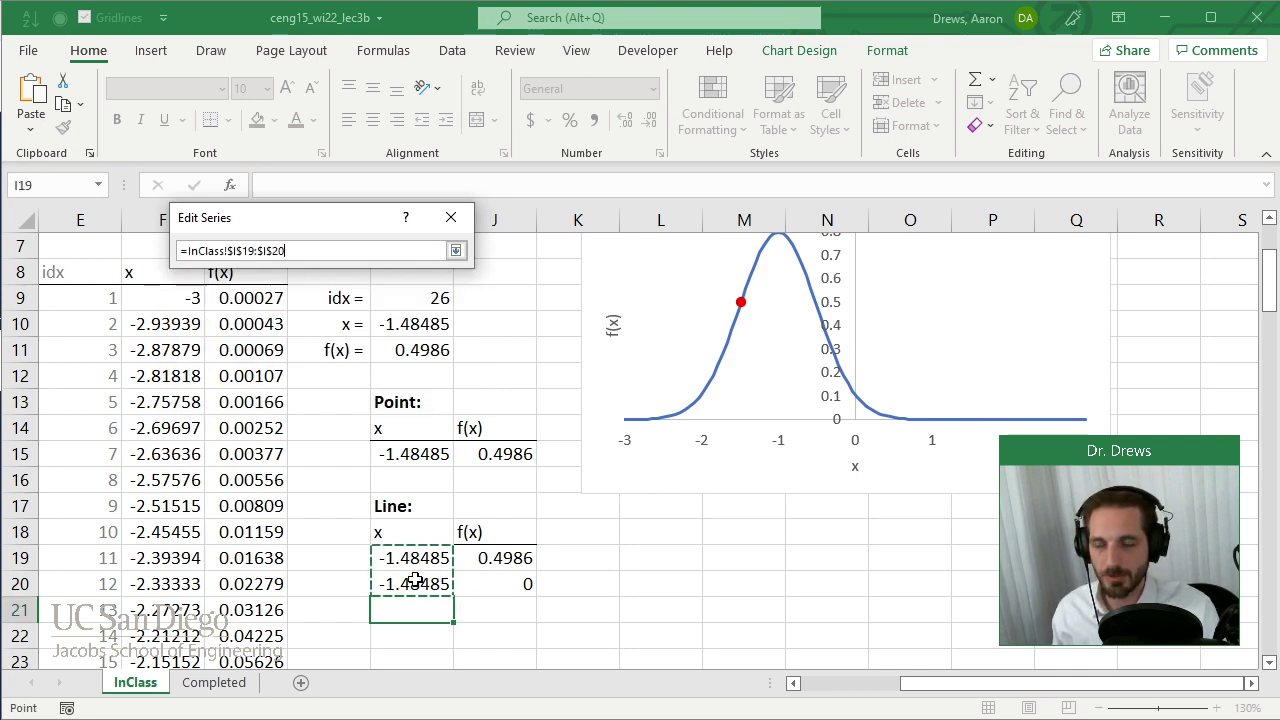
click(455, 250)
click(364, 343)
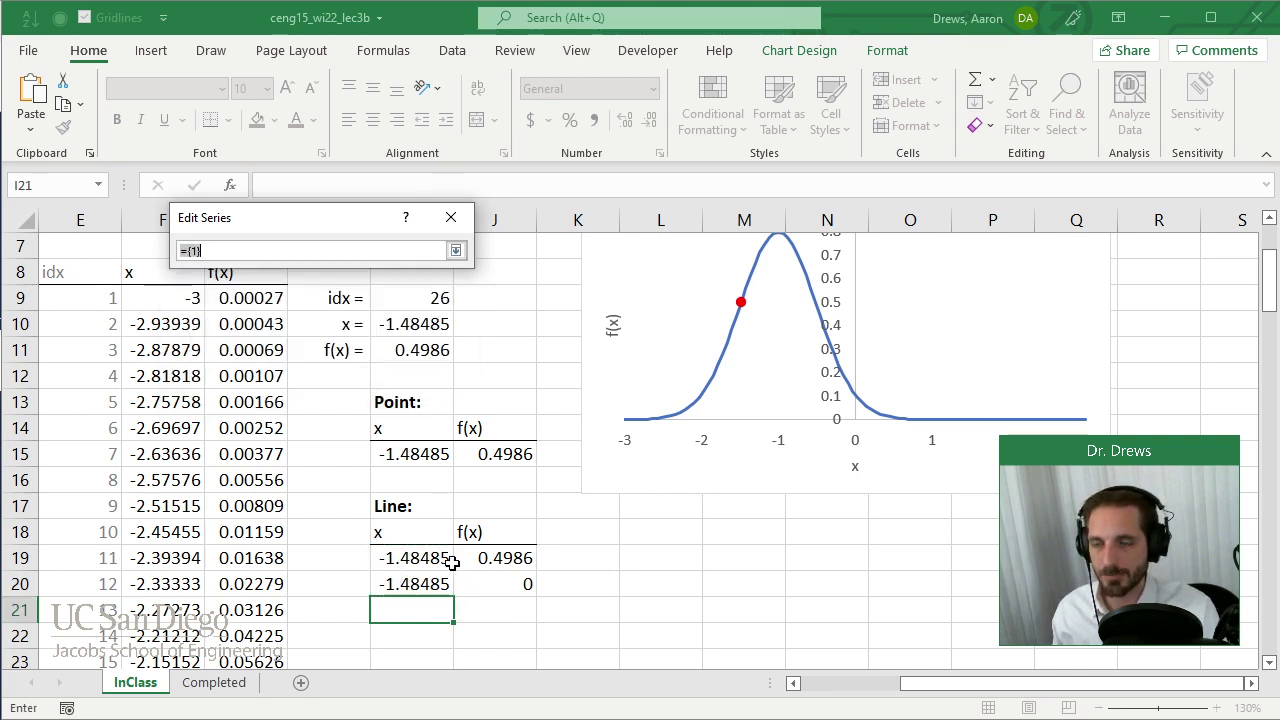
drag(496, 560, 498, 584)
click(455, 250)
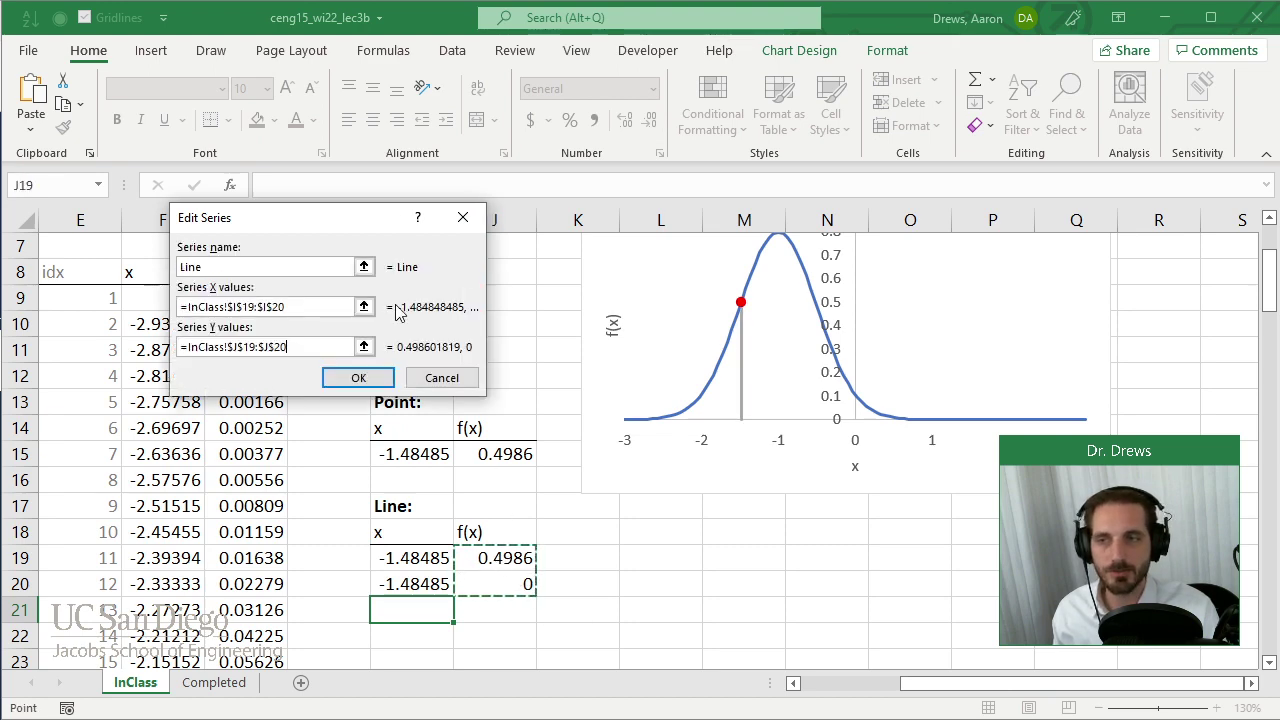
click(358, 377)
click(488, 441)
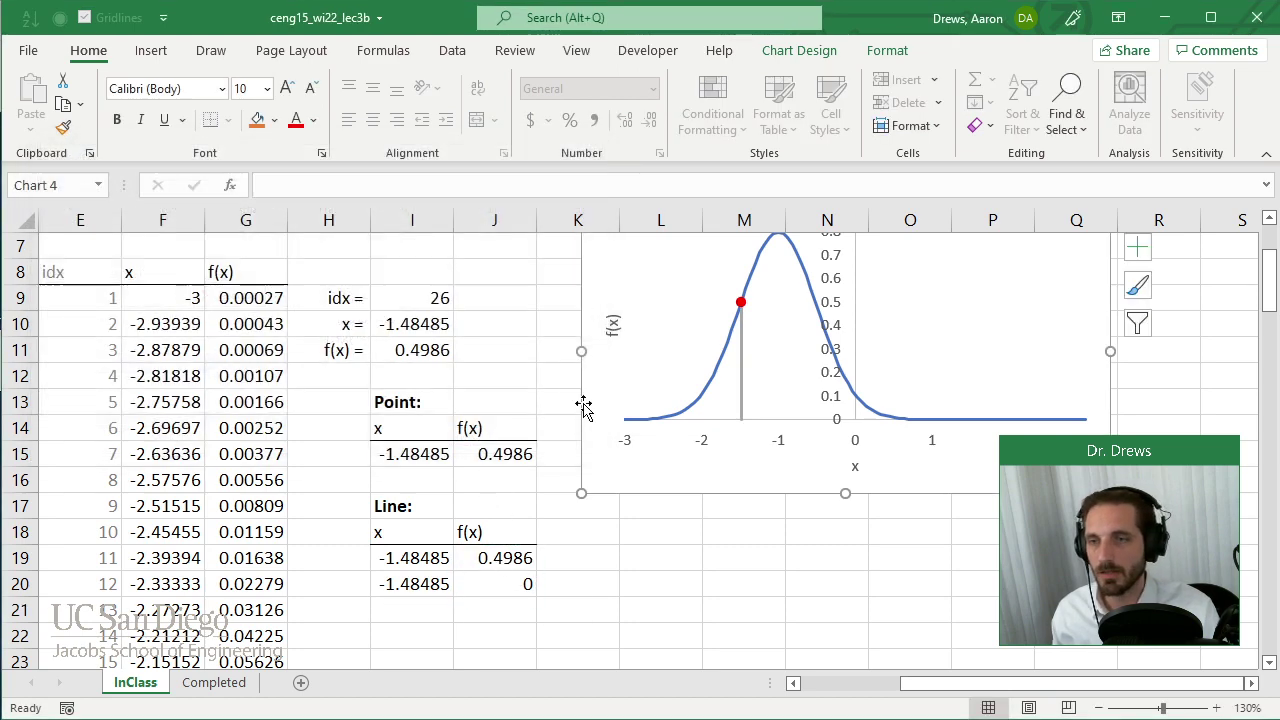
Step: Select the "Line" series as the chart element to format
click(743, 390)
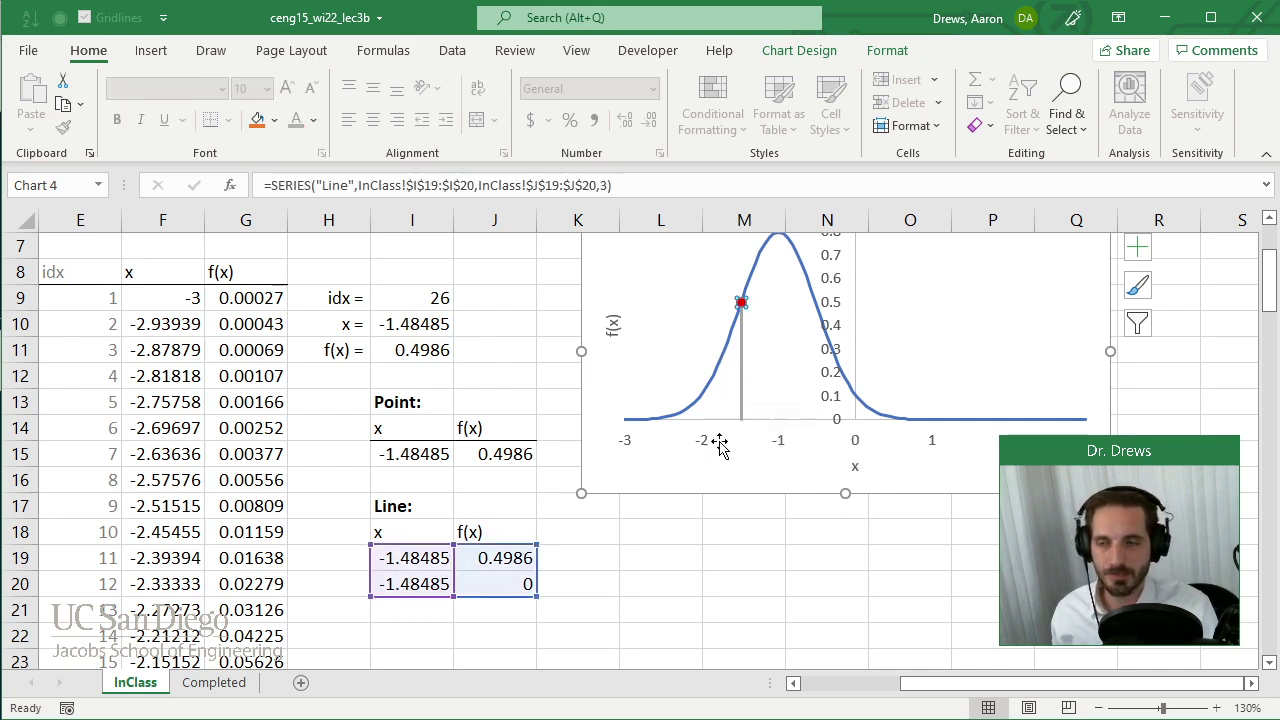
click(597, 477)
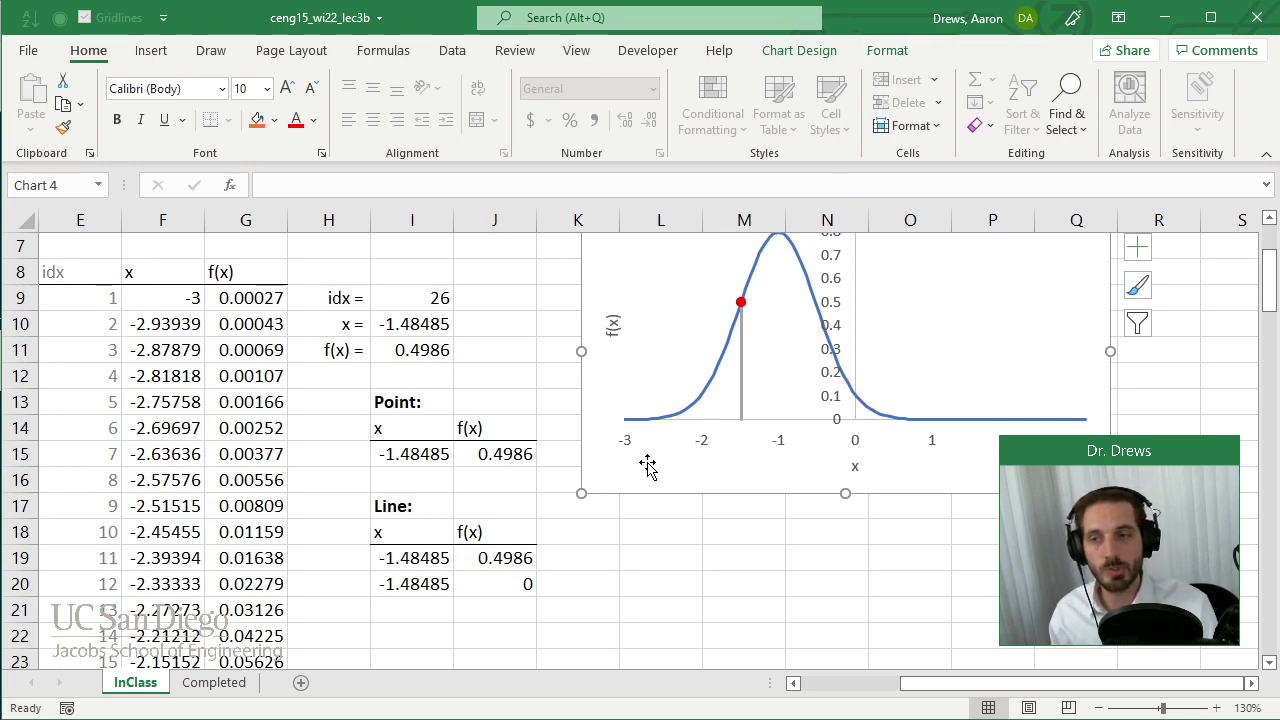
click(899, 55)
click(148, 80)
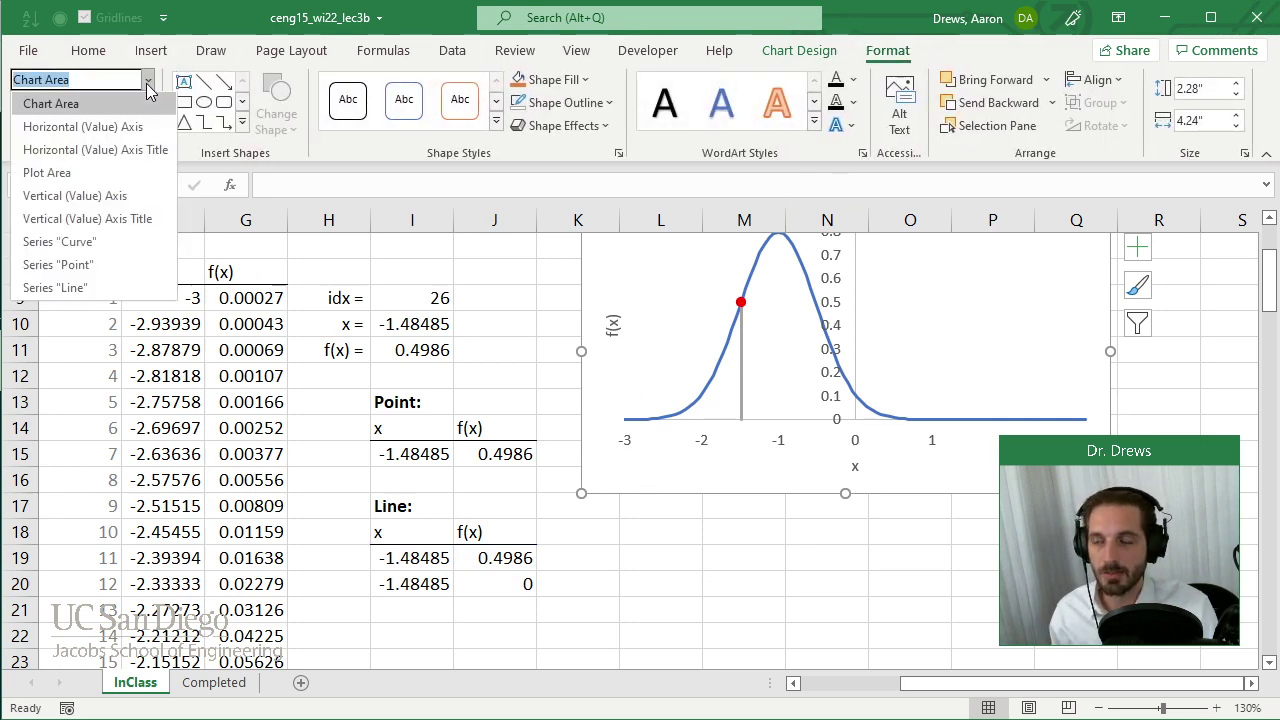
click(90, 289)
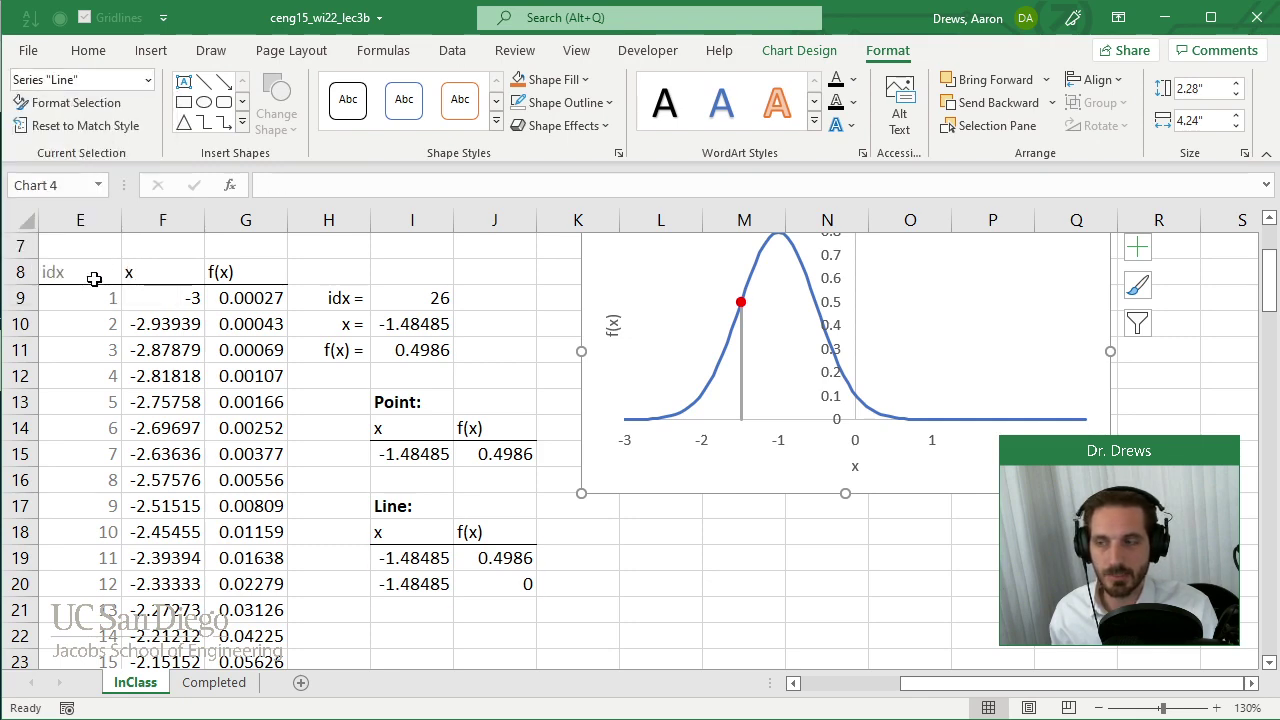
Step: Look through the Format Data Series options for the "Line" series and close them
click(62, 103)
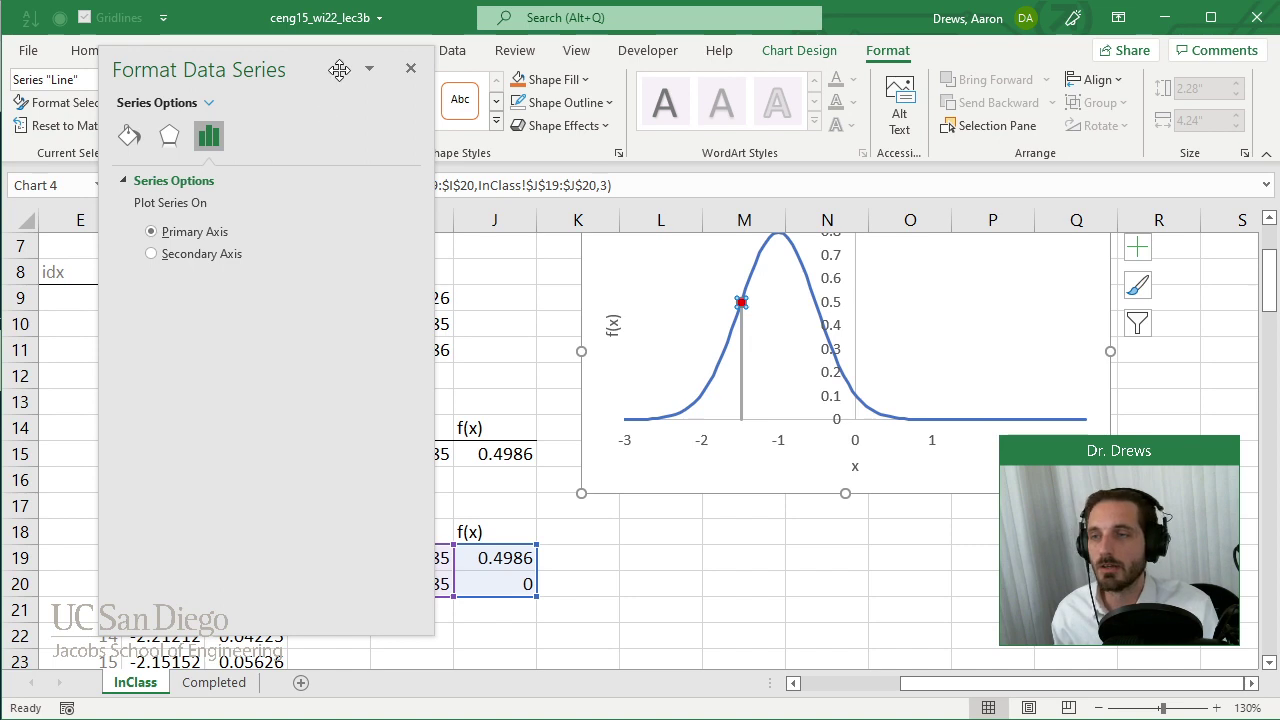
click(410, 68)
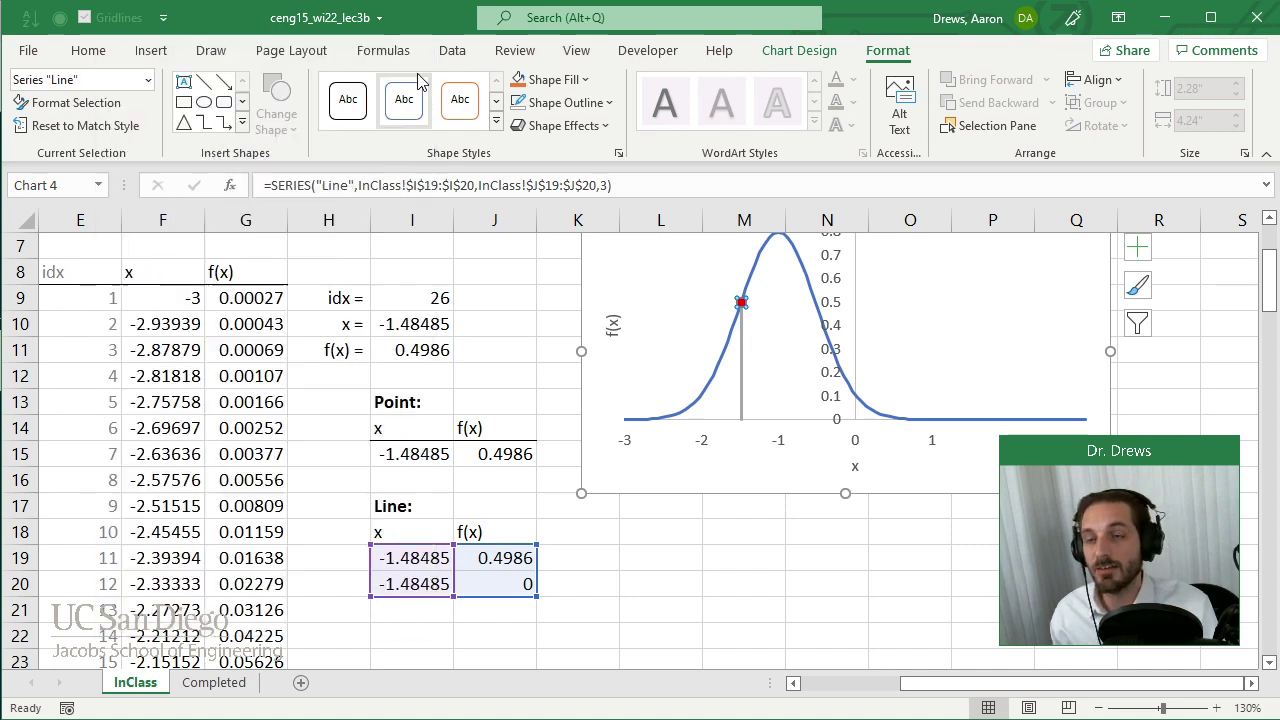
click(788, 396)
right_click(742, 383)
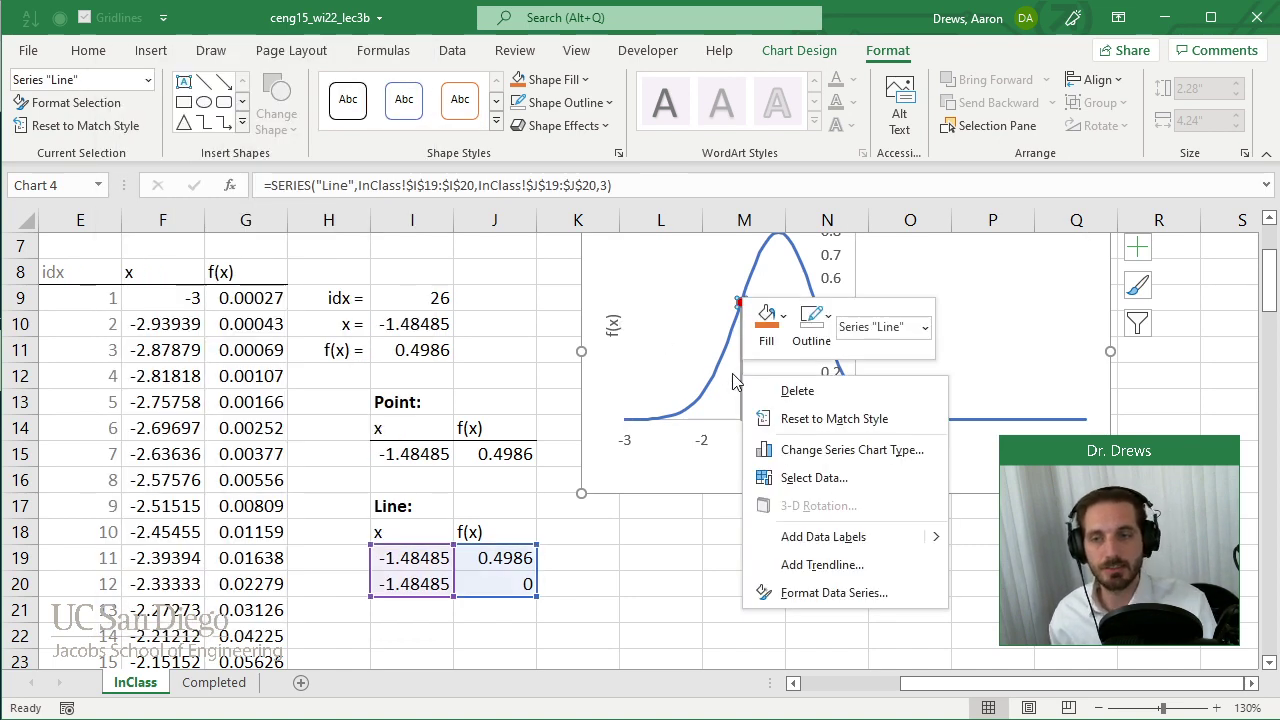
click(807, 589)
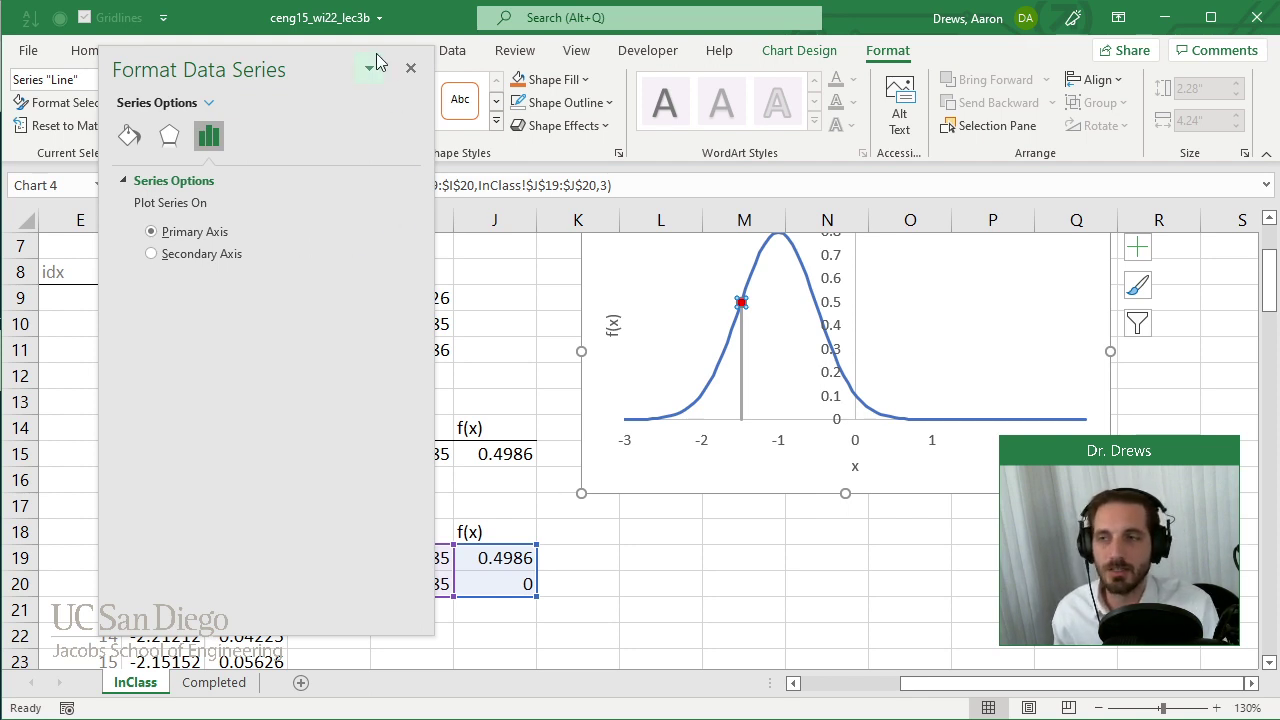
click(410, 68)
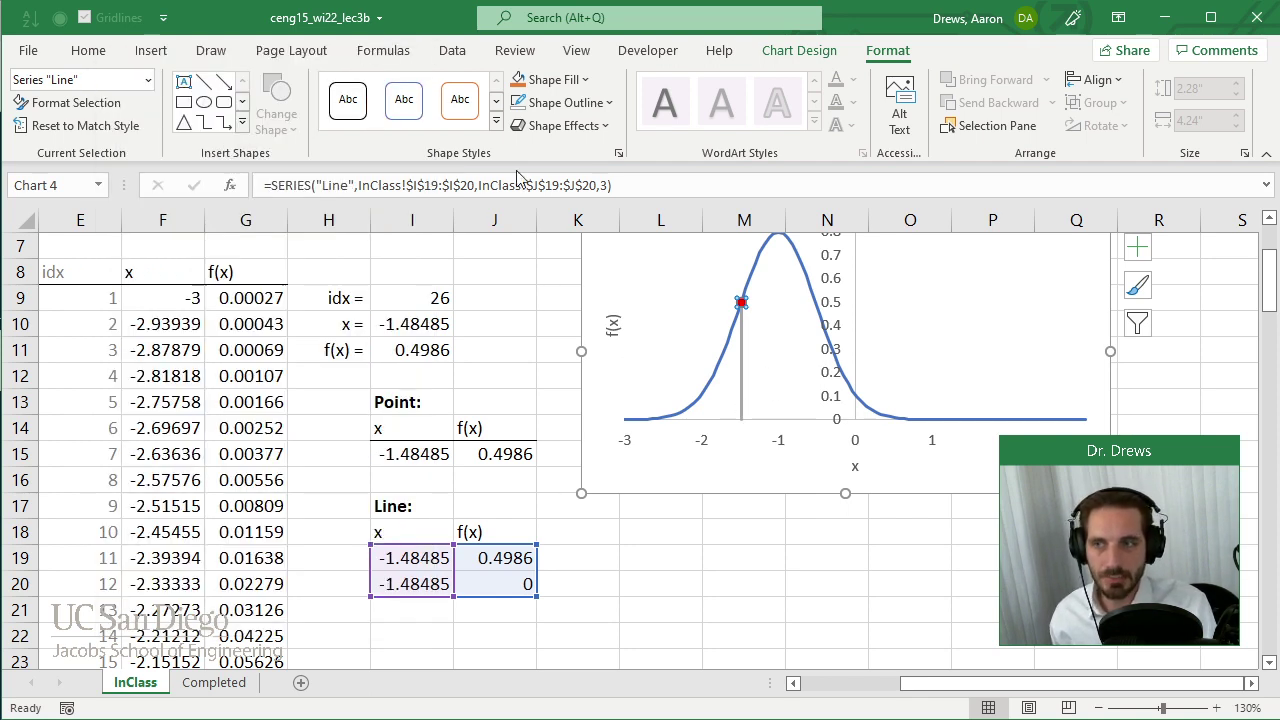
Step: Give the "Line" series a red outline with a weight of 1 pt
click(585, 80)
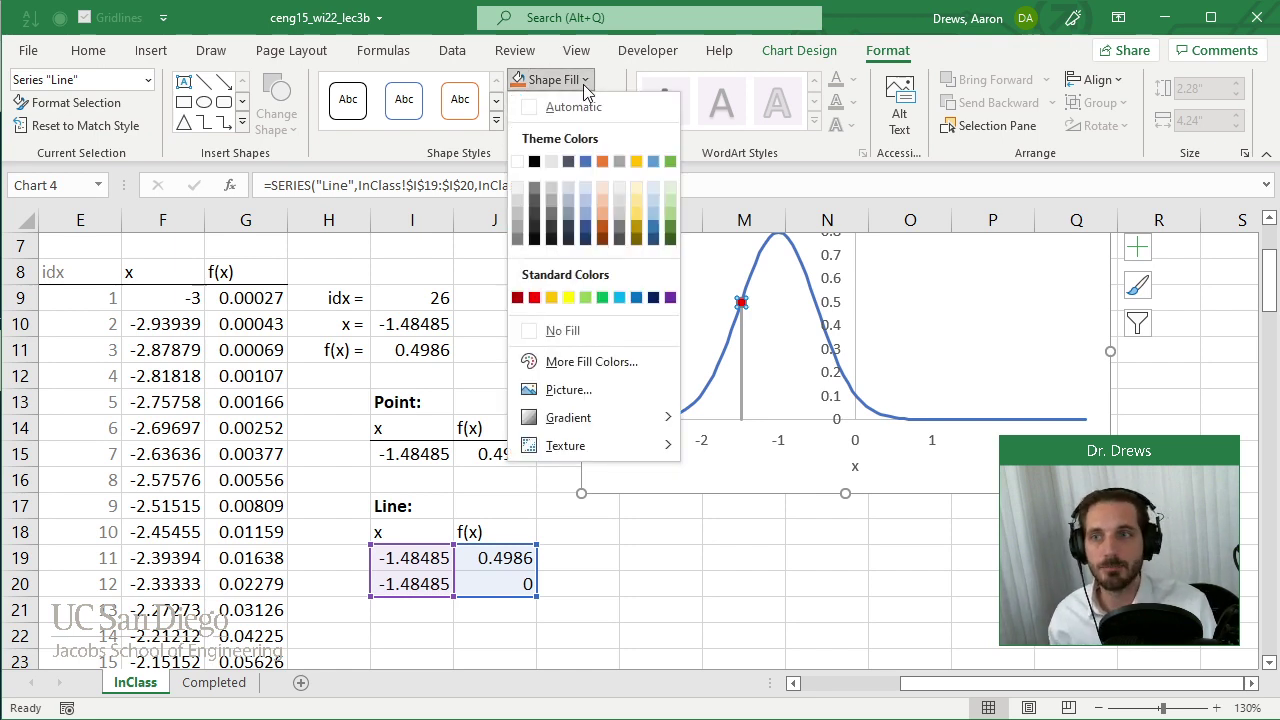
click(638, 88)
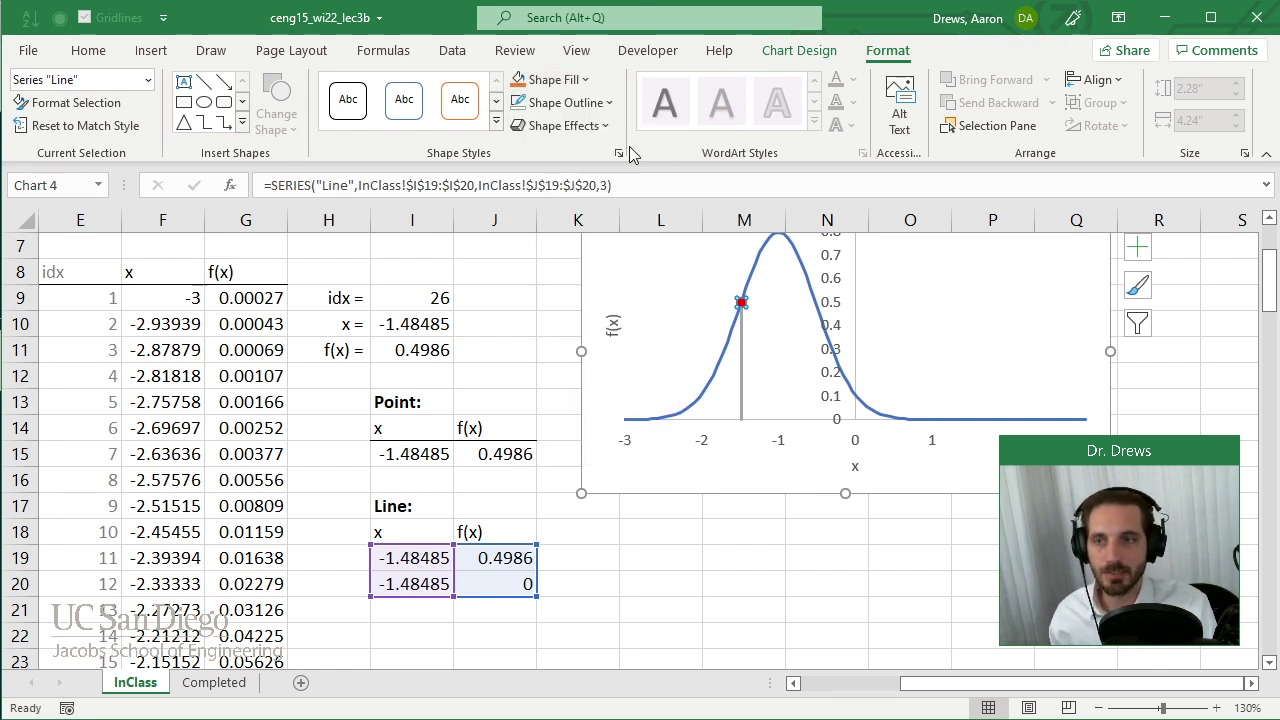
click(595, 102)
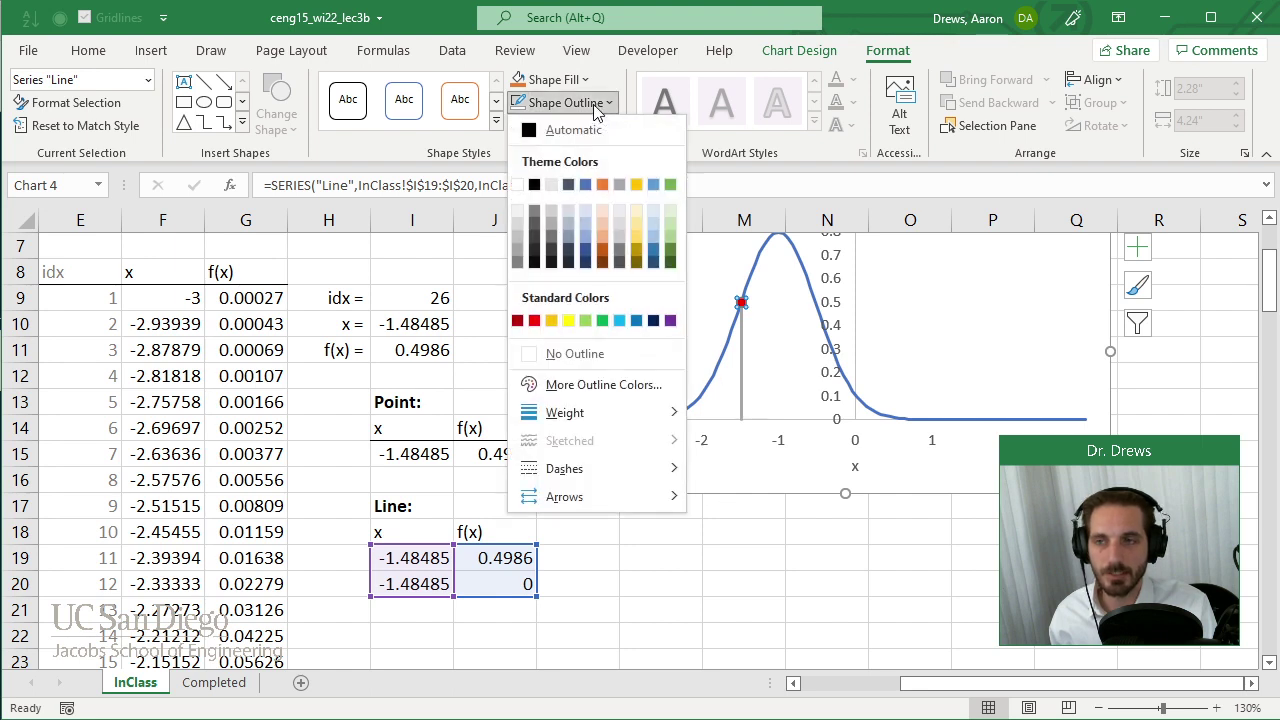
click(537, 323)
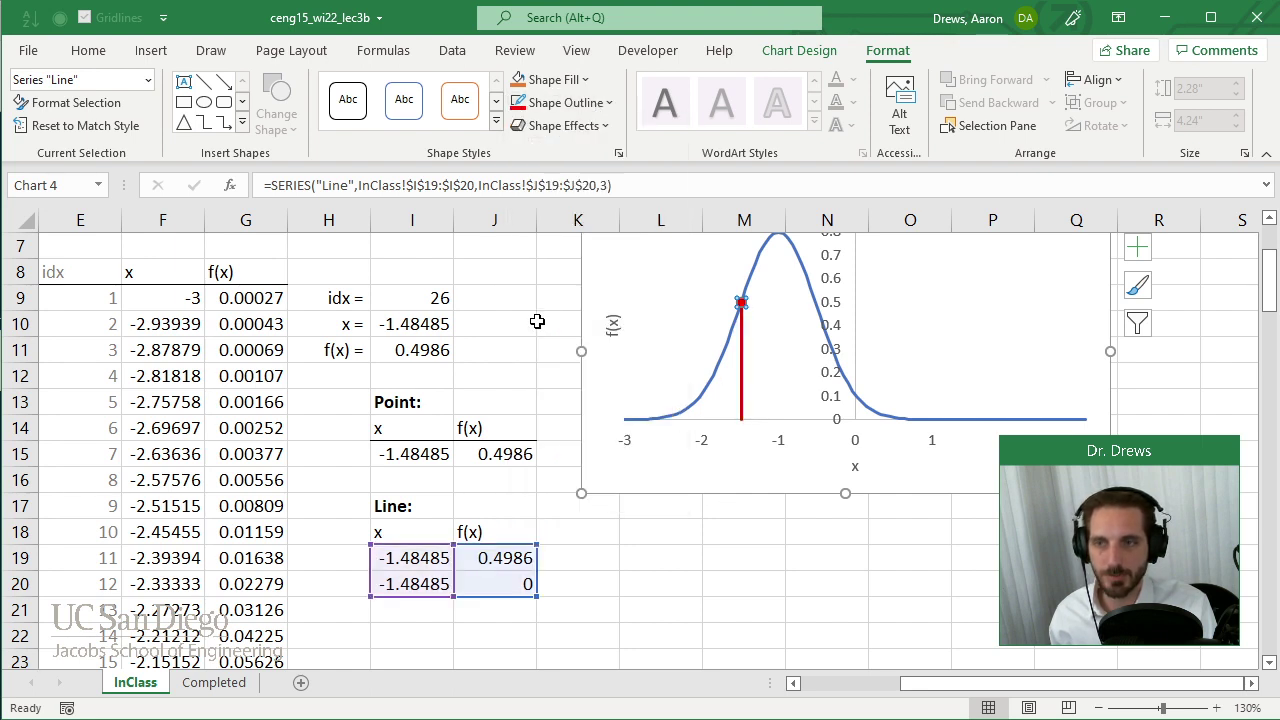
click(600, 106)
mouse_move(606, 412)
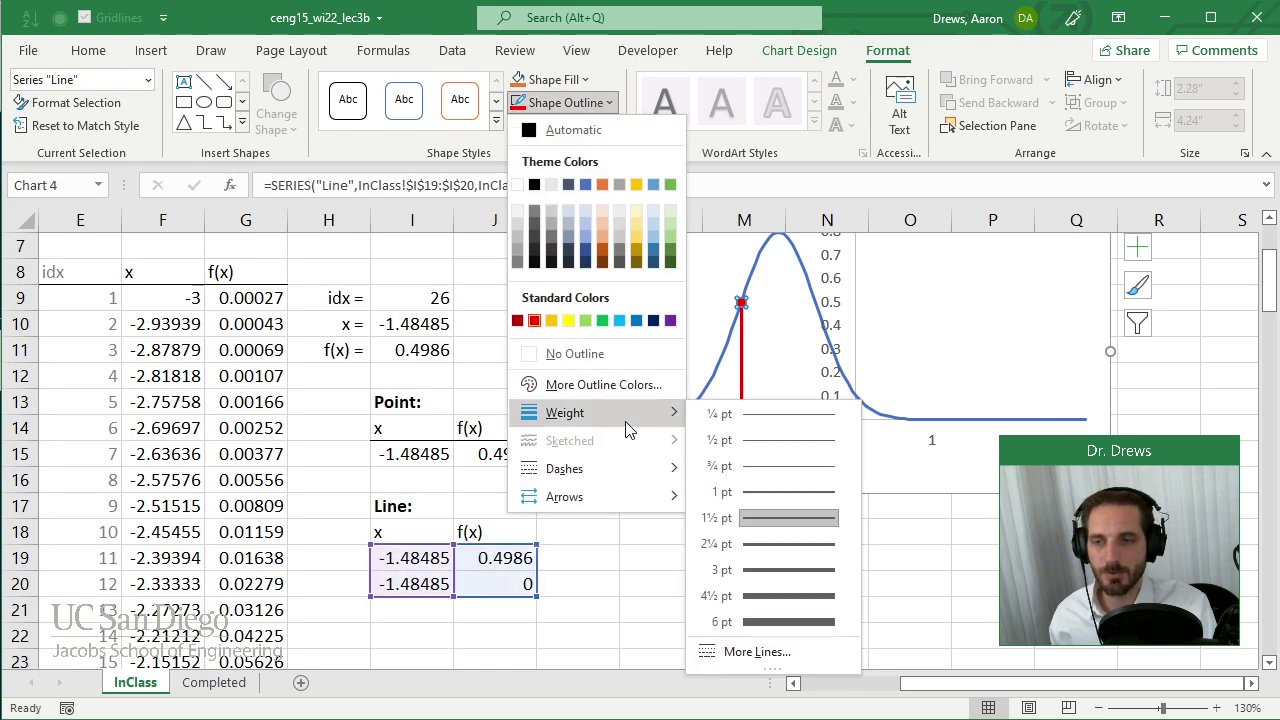
click(760, 492)
click(528, 252)
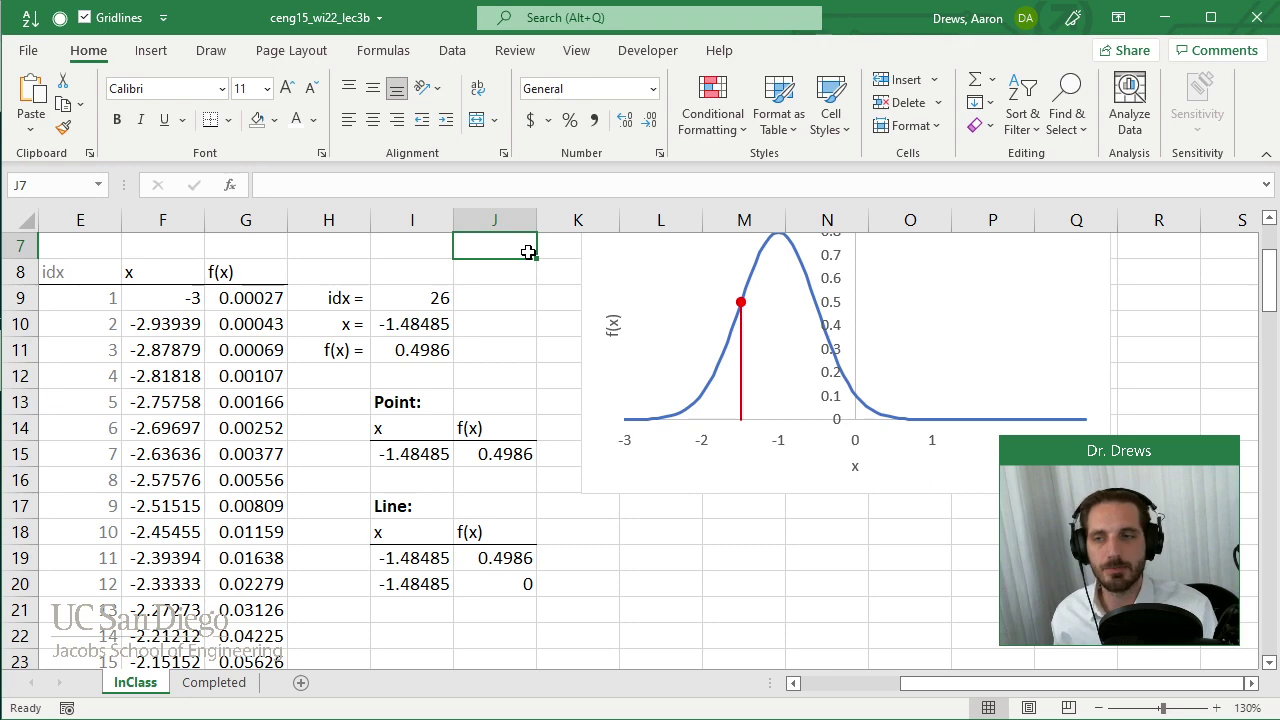
Step: Reopen the data series formatting of the red vertical line for a look, then close it and deselect the chart
click(741, 412)
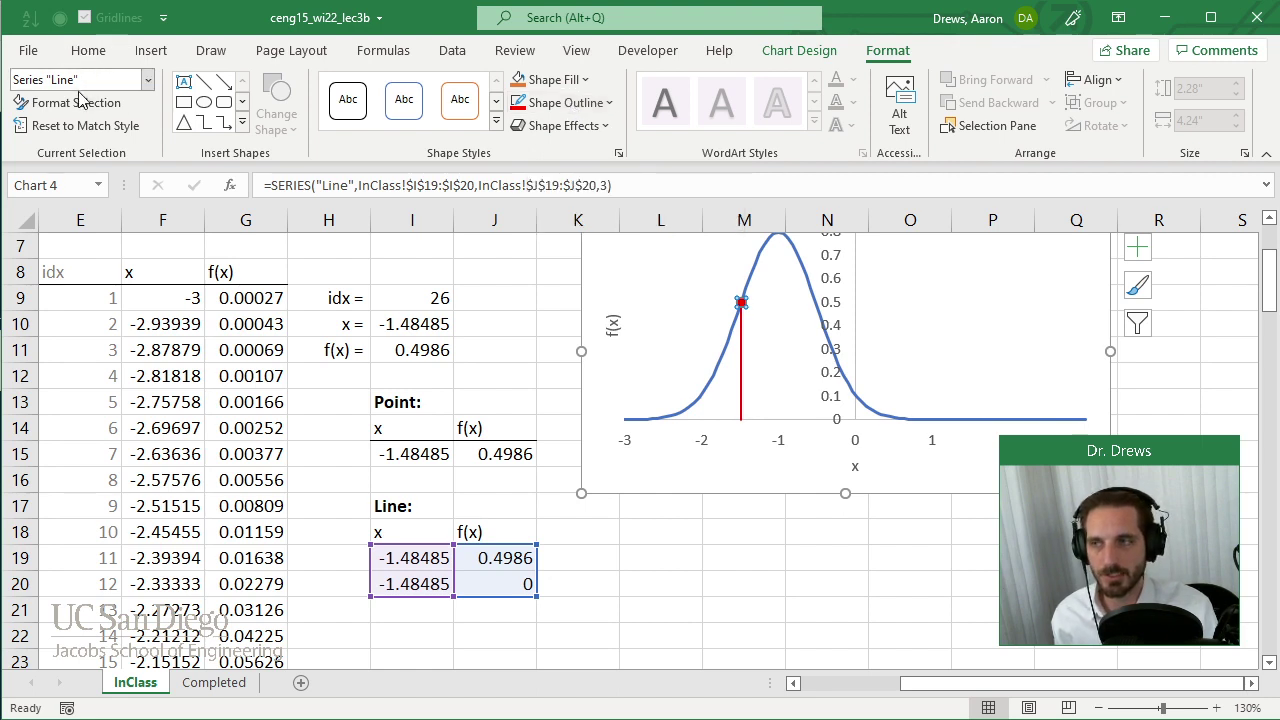
right_click(742, 376)
click(812, 590)
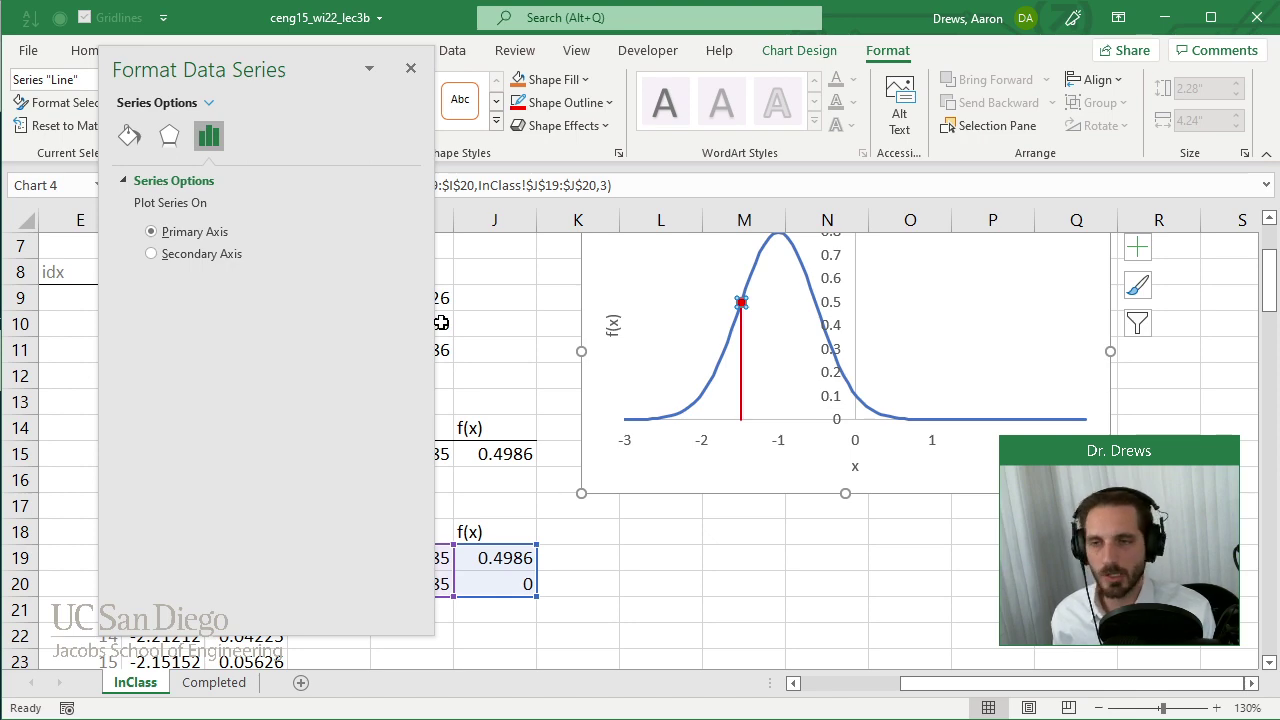
click(410, 68)
click(513, 318)
Step: Step the Marker controller up and down to move the point and line along the curve, ending at idx 27
scroll(760, 480, up, 2)
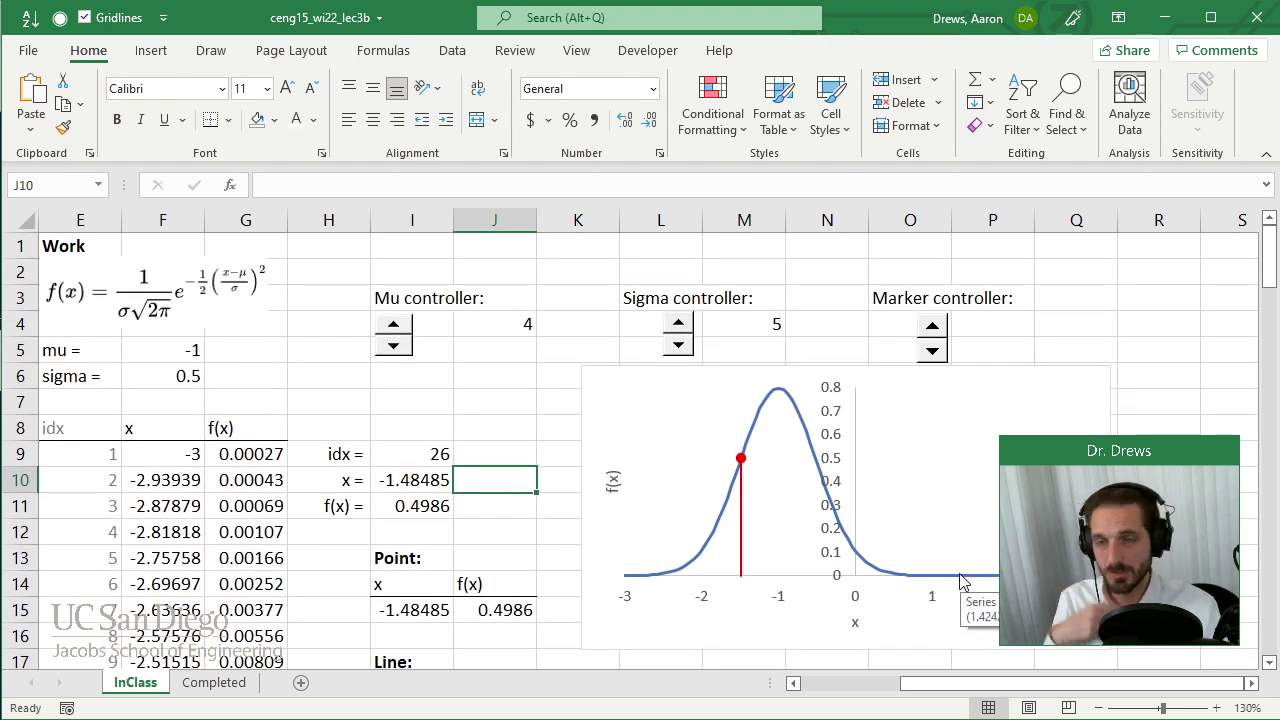
click(938, 328)
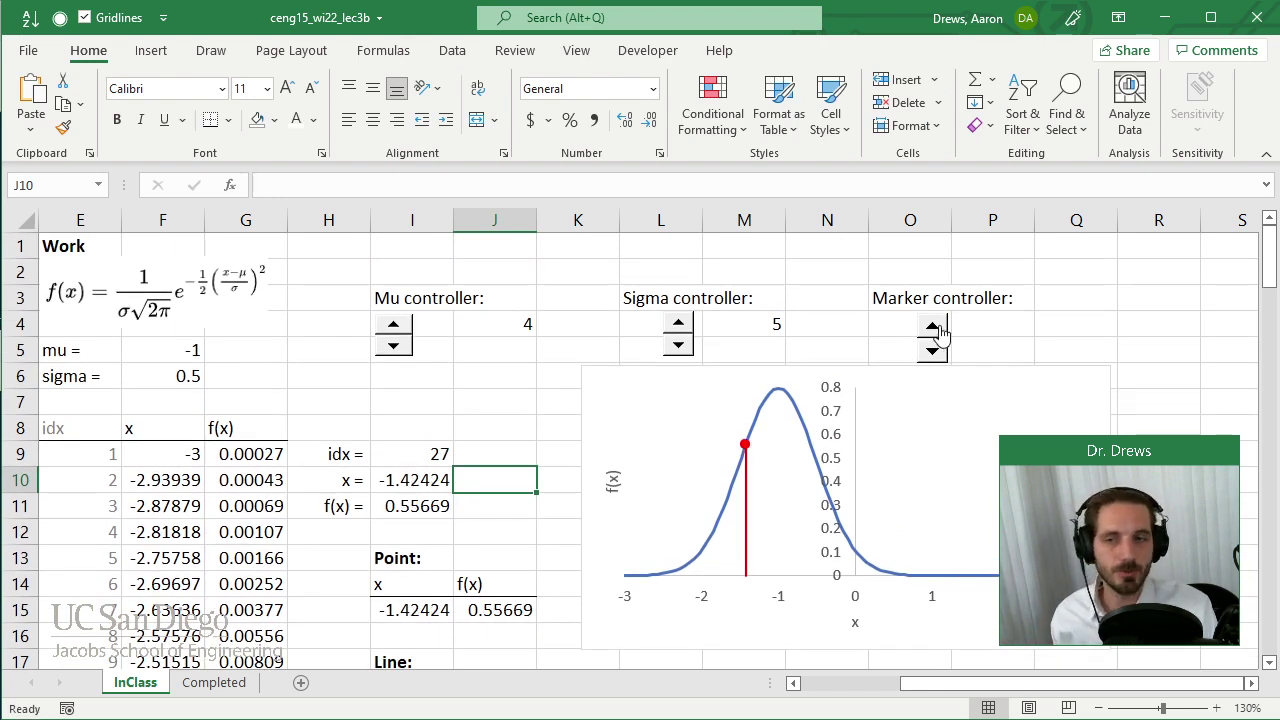
click(938, 350)
triple_click(938, 350)
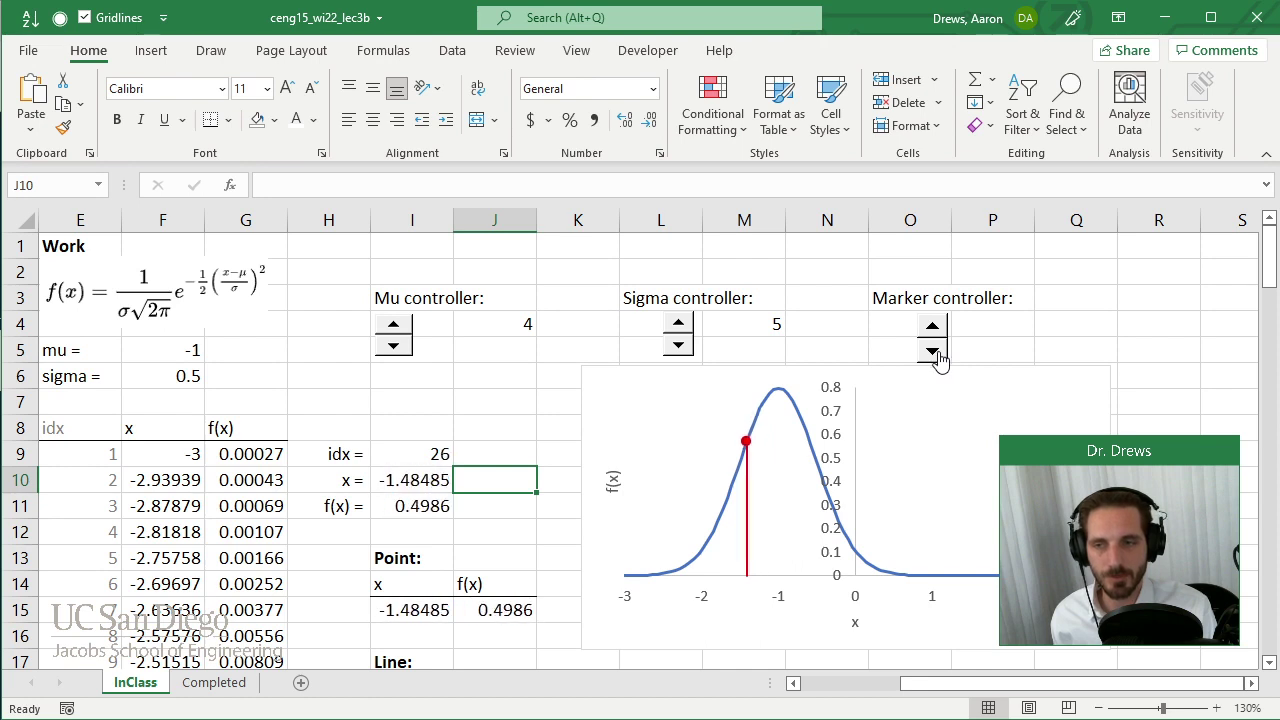
click(938, 352)
click(940, 355)
double_click(938, 350)
click(935, 330)
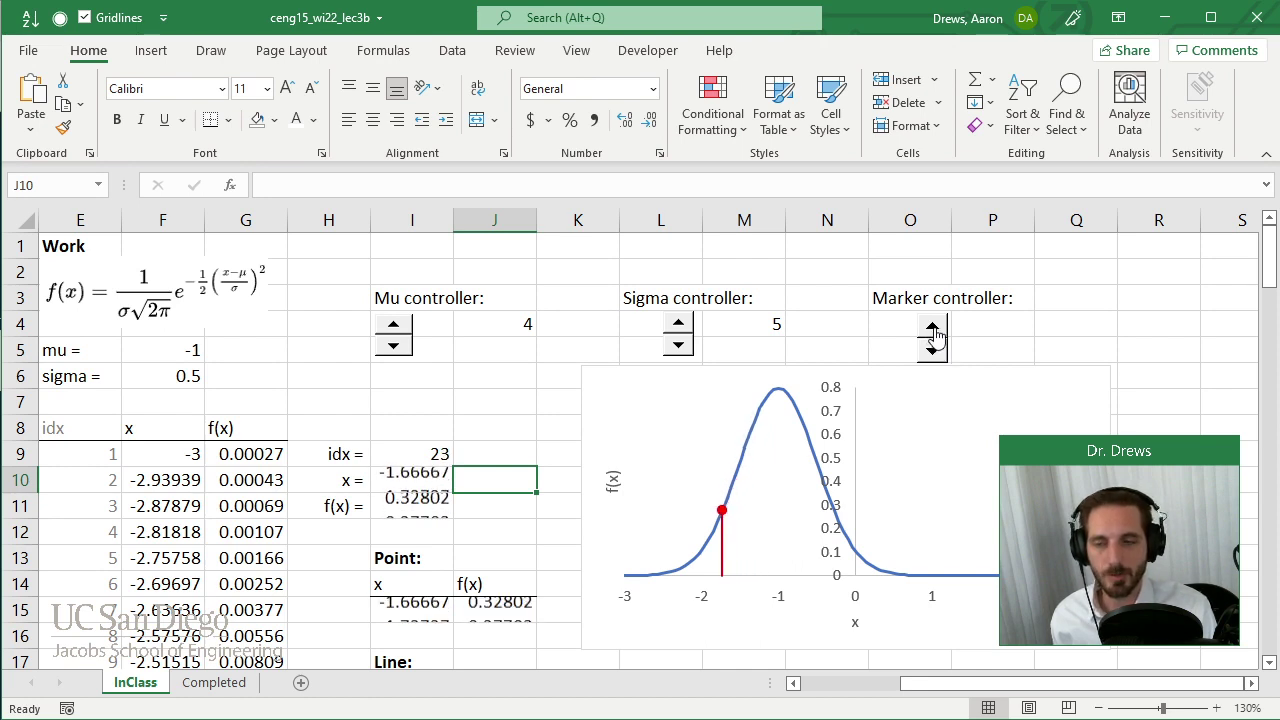
triple_click(935, 330)
triple_click(935, 331)
triple_click(935, 331)
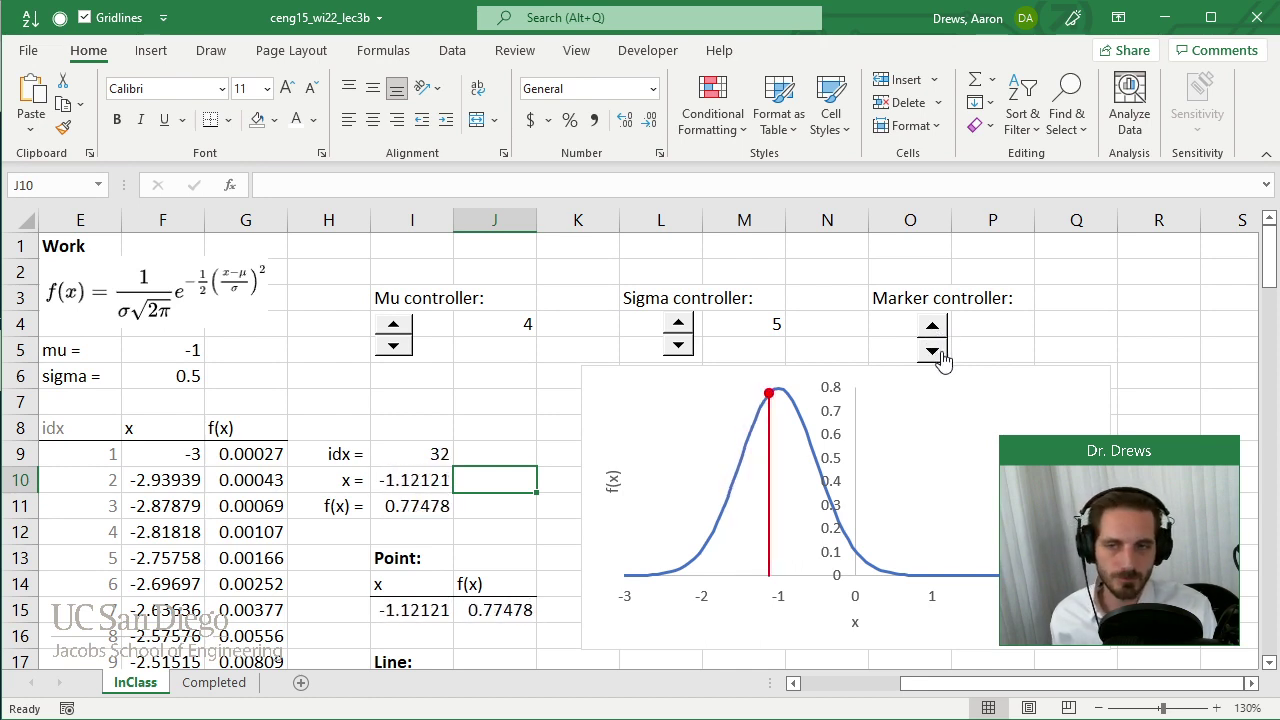
triple_click(938, 350)
double_click(940, 352)
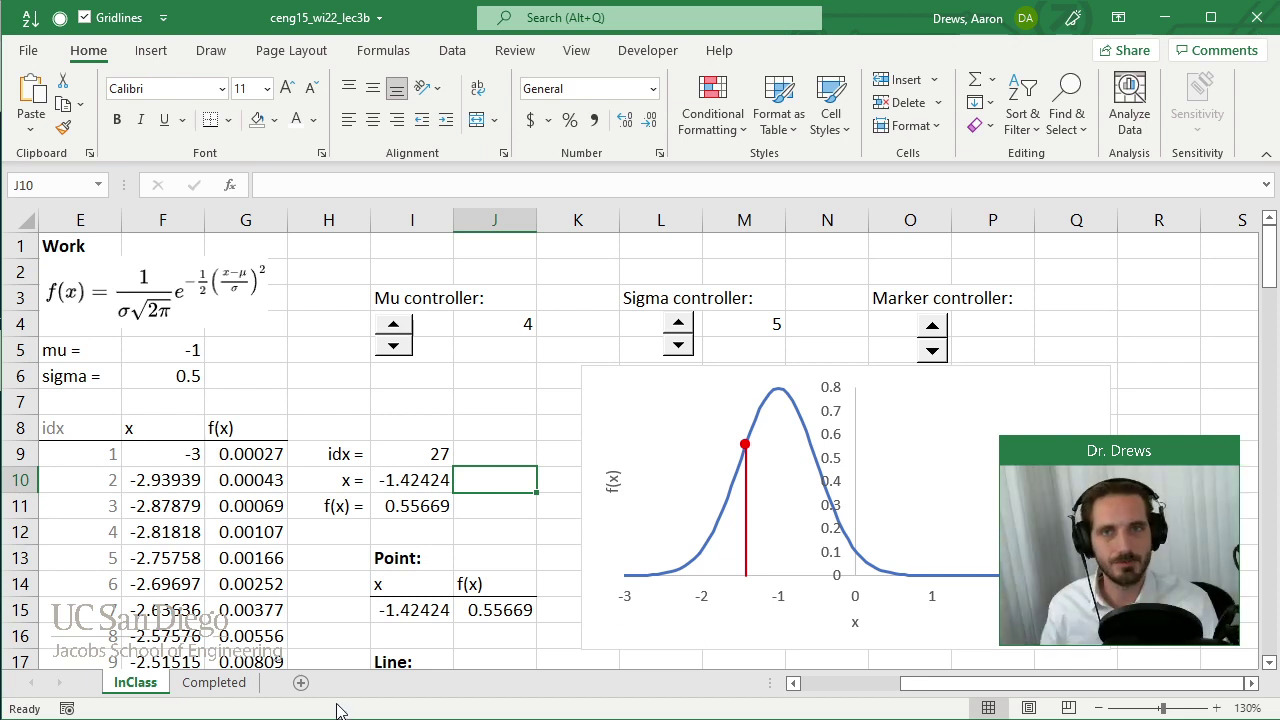
Step: On the Completed sheet, step the marker controller down and up to examine how the f(x) label follows the marker
click(213, 683)
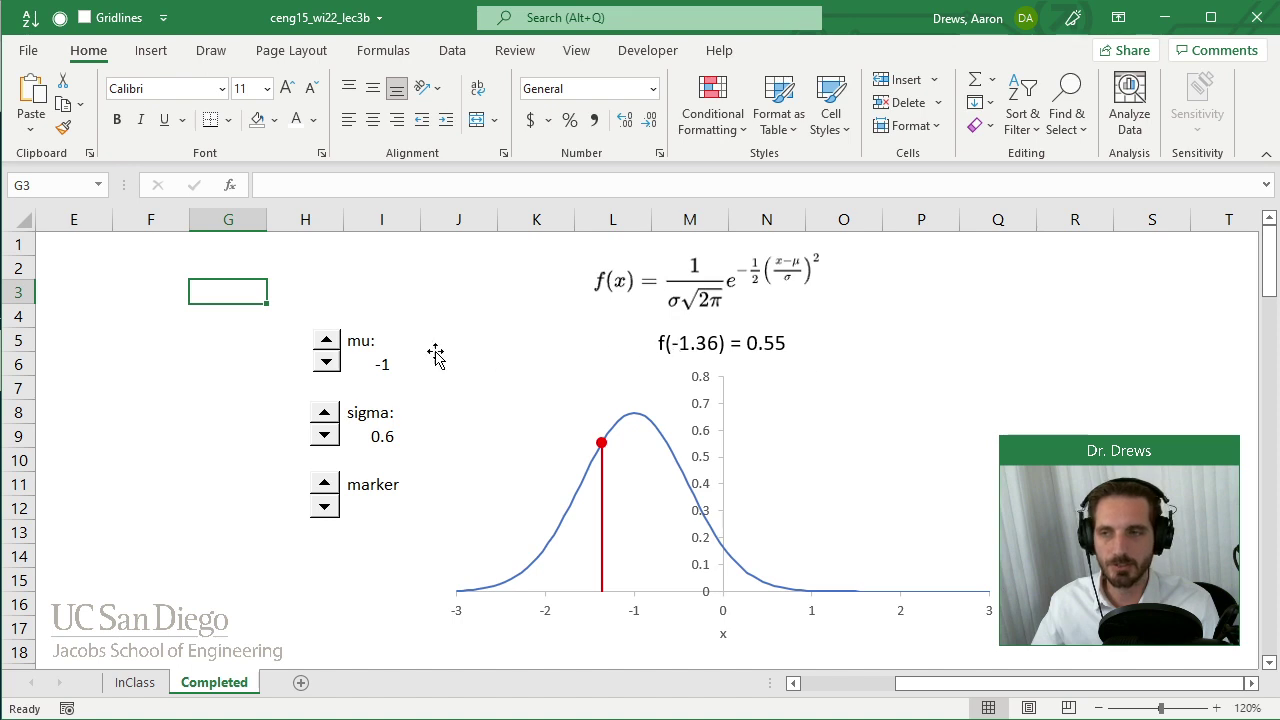
click(326, 504)
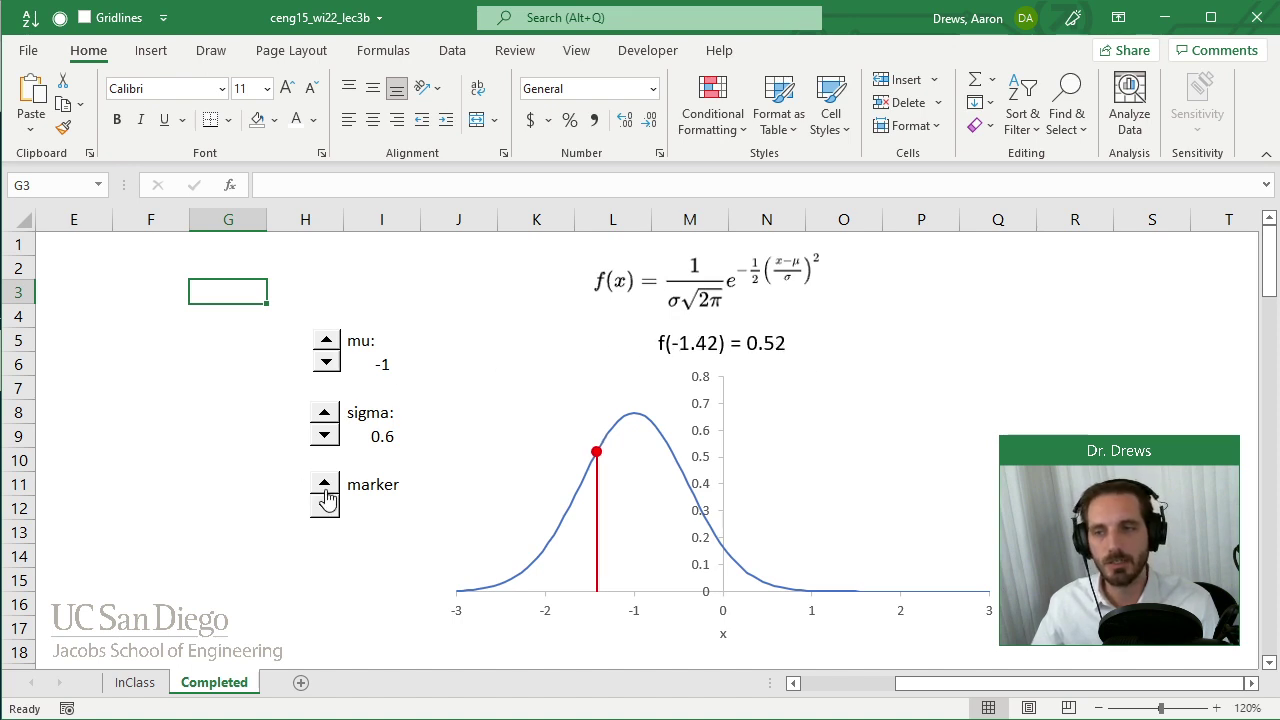
click(326, 501)
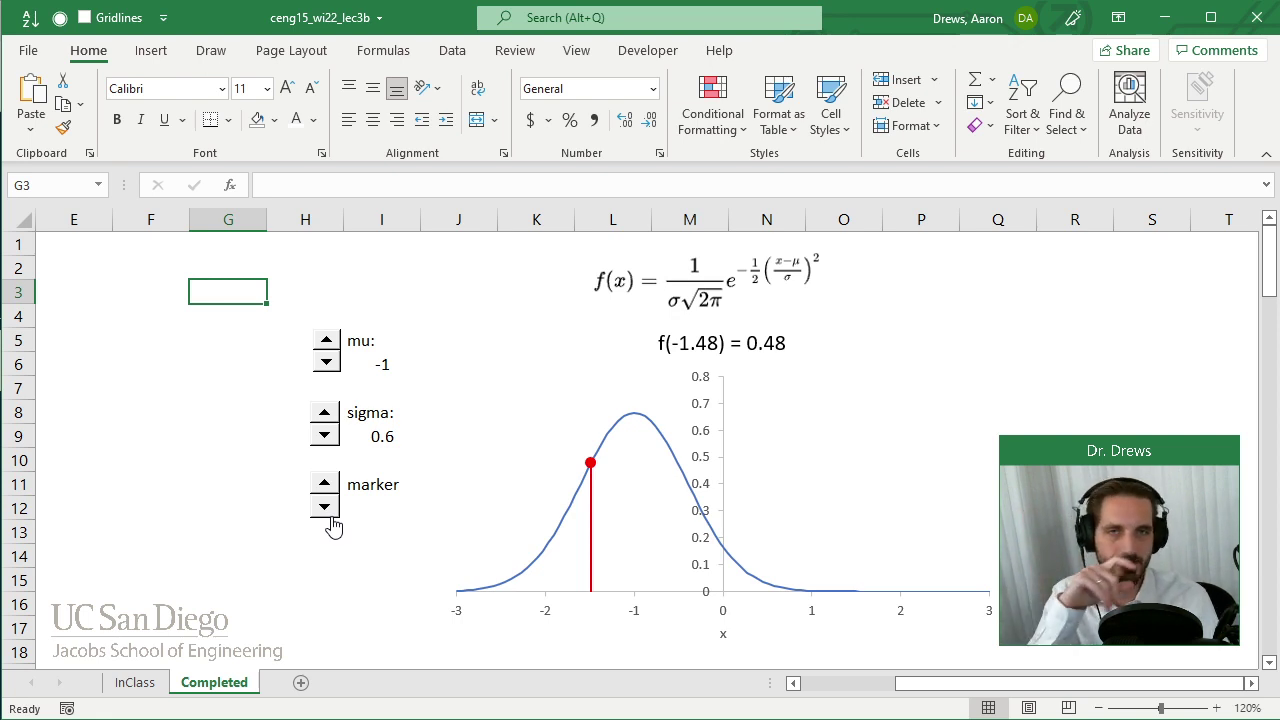
click(330, 507)
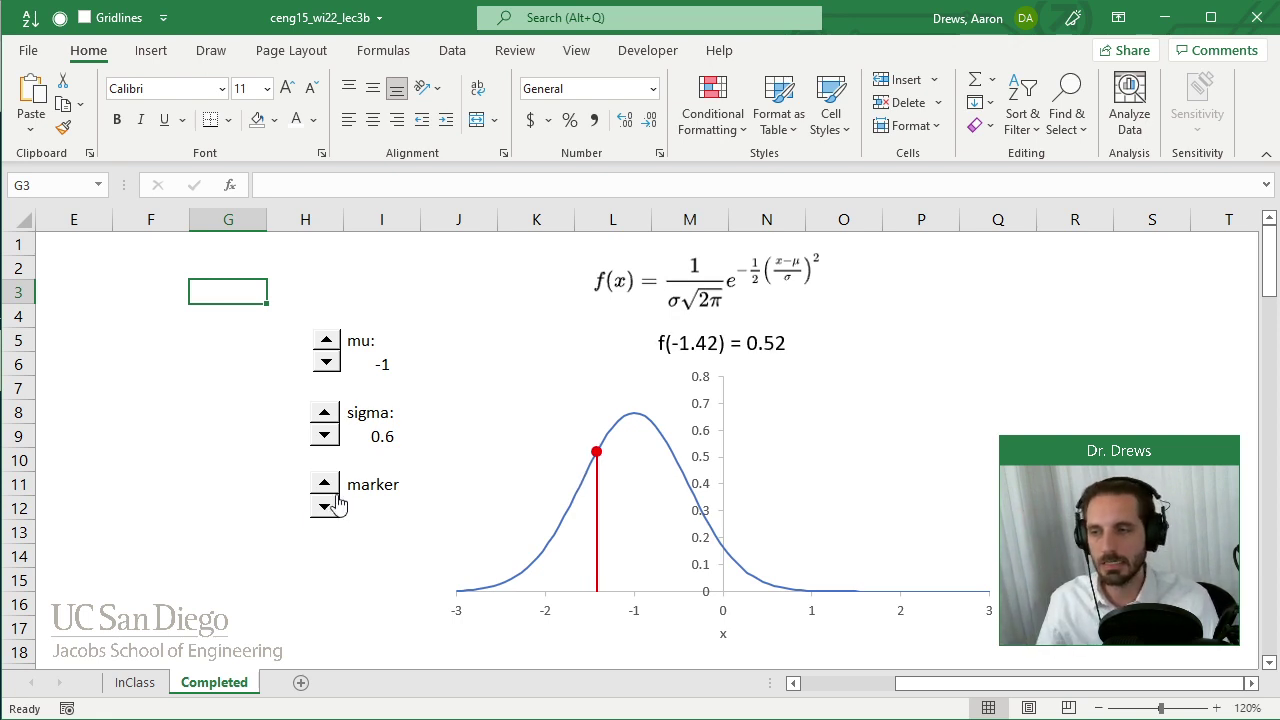
Step: Return to the InClass sheet and clear all existing notes below the Notes heading in columns A to D
click(135, 682)
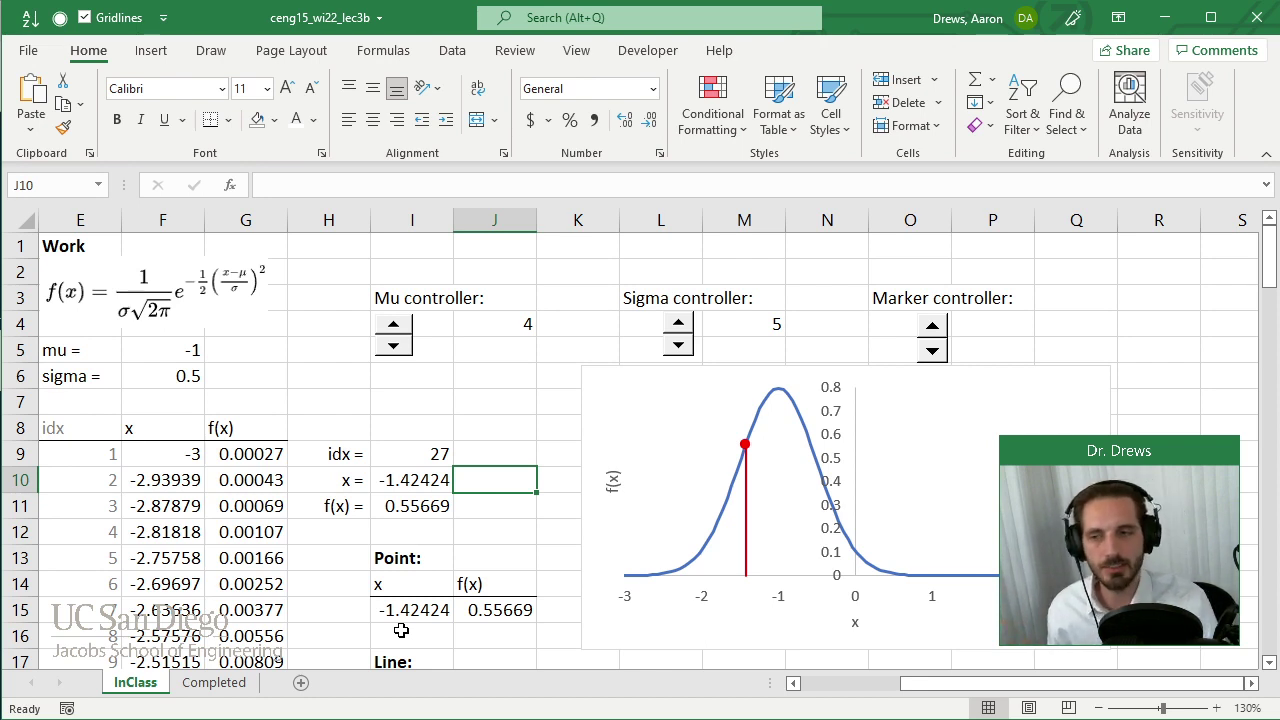
drag(965, 684, 855, 700)
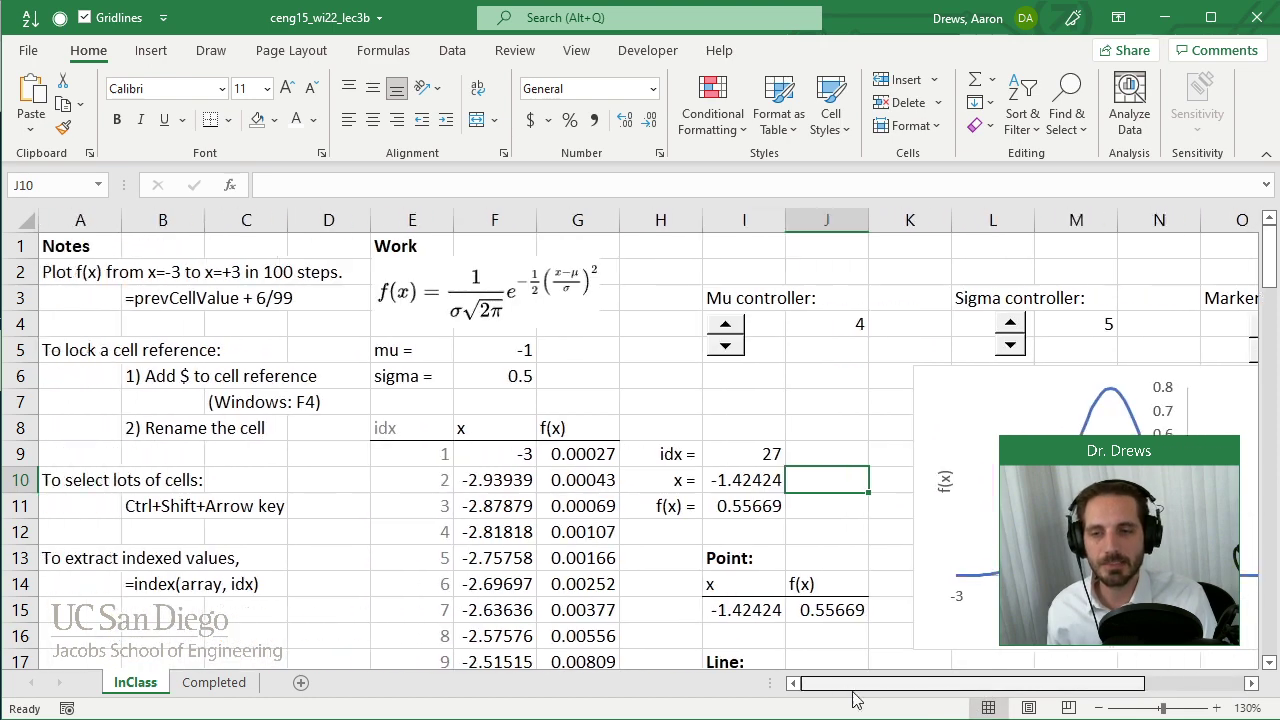
scroll(565, 534, down, 3)
click(64, 416)
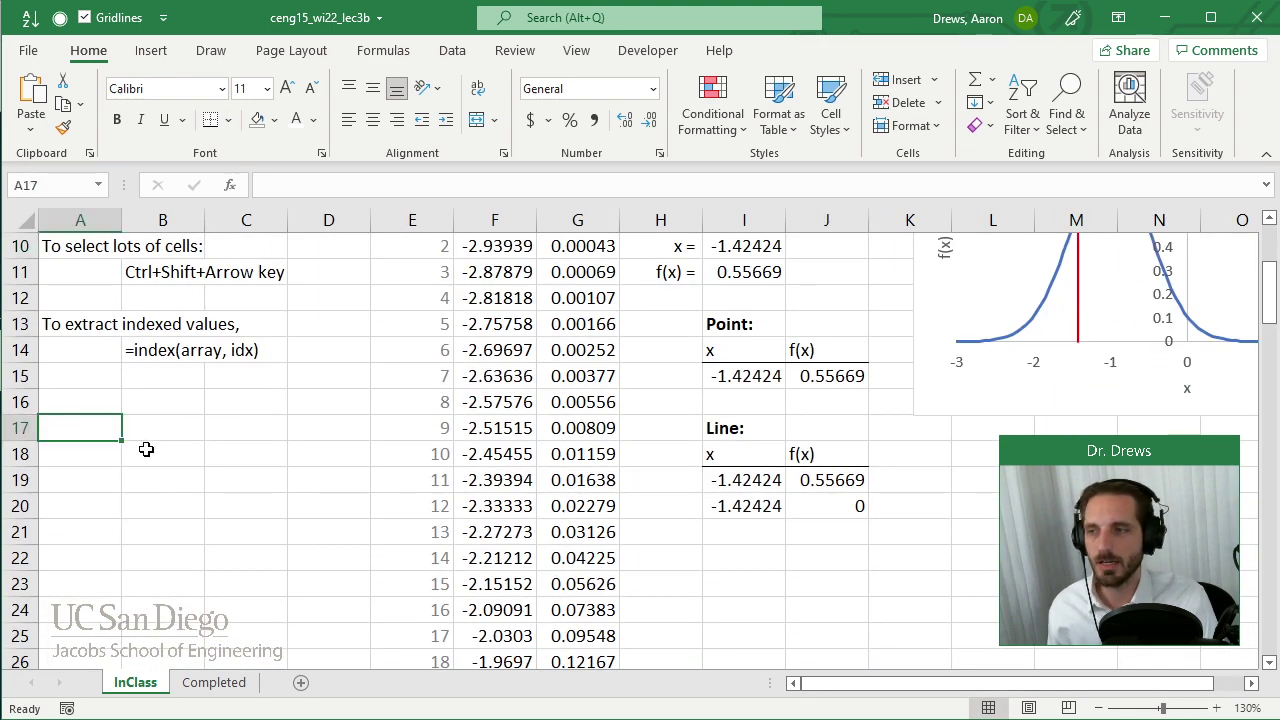
scroll(146, 450, up, 3)
drag(64, 280, 309, 598)
key(Delete)
click(246, 454)
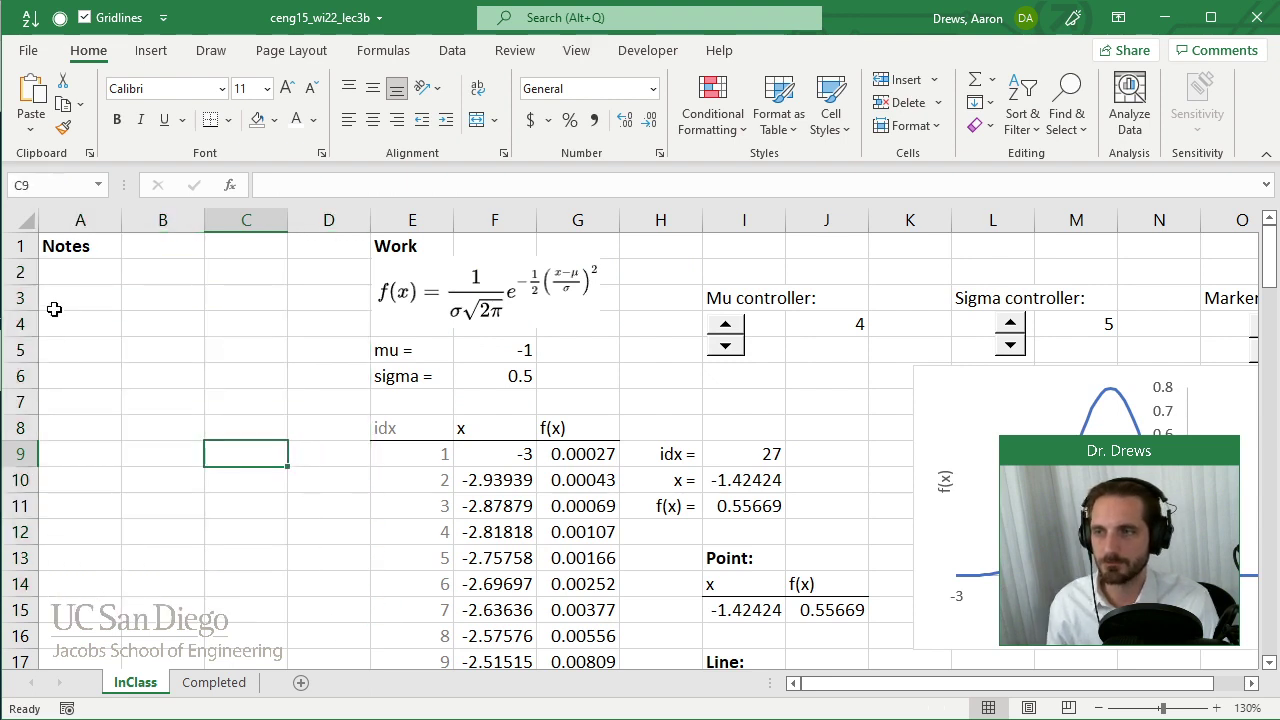
Step: Enter the note "Concatenation: combine letters and" in cell A3
click(55, 310)
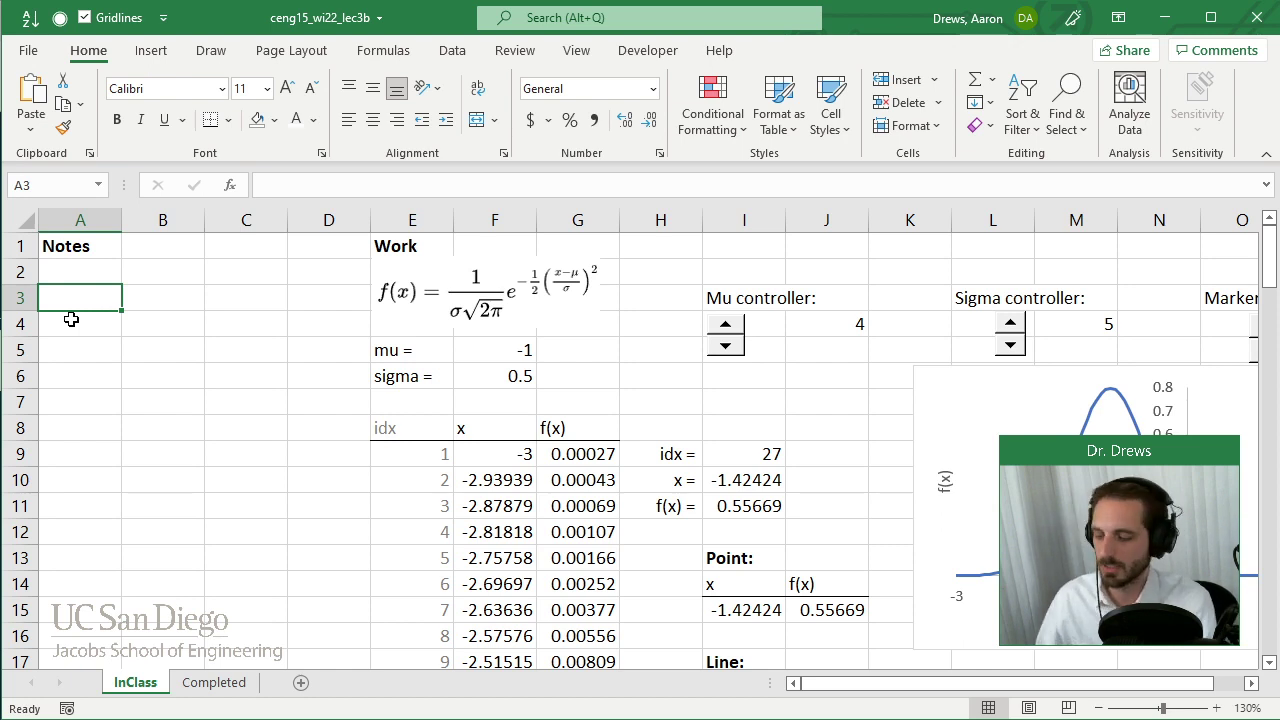
text(Concatenation:)
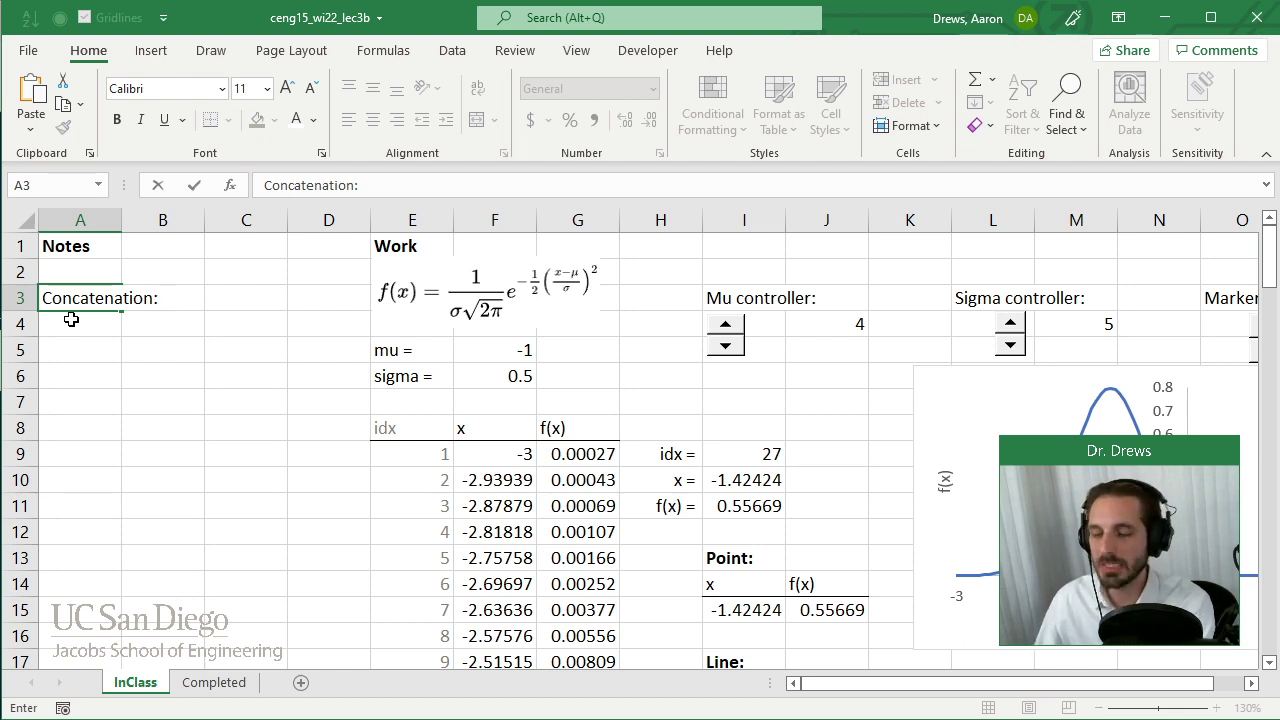
text( combine l)
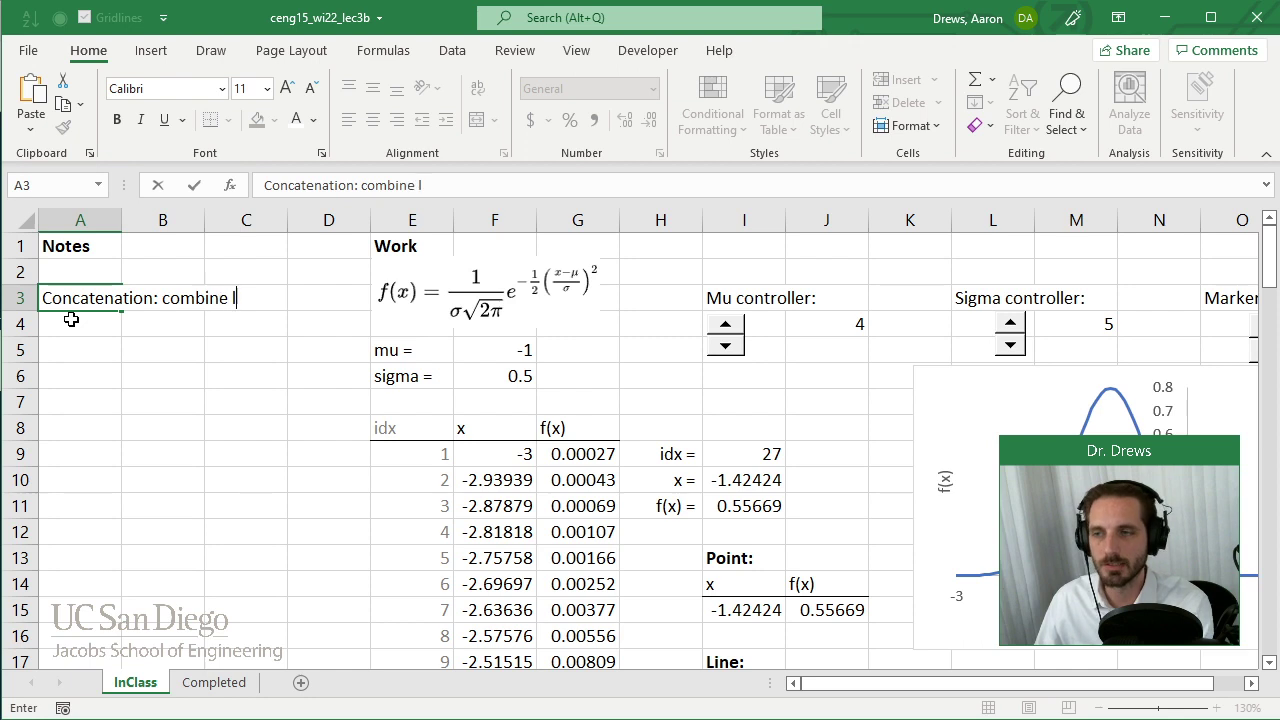
text(etters and)
key(Return)
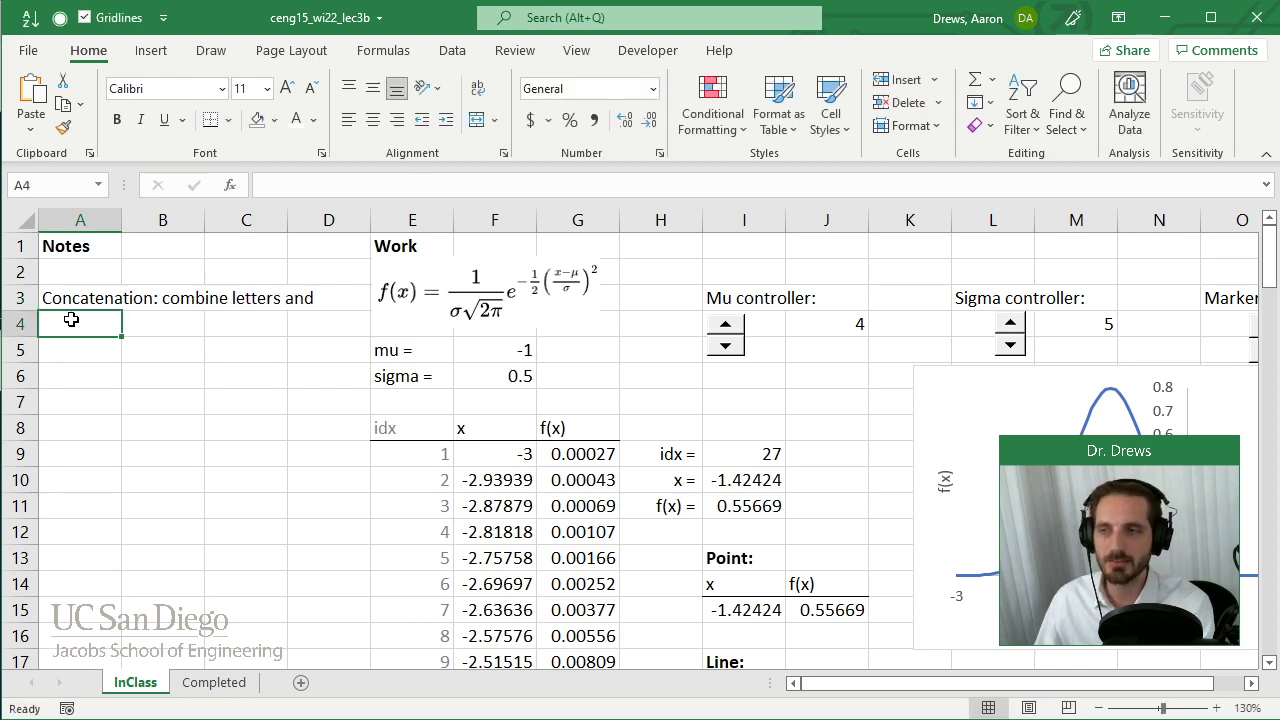
Step: Change the note in cell A3 to read "Concatenation: combine numbers and"
key(Up)
key(F2)
key(BackSpace)
key(BackSpace)
key(BackSpace)
key(BackSpace)
key(BackSpace)
key(BackSpace)
key(BackSpace)
key(BackSpace)
key(BackSpace)
key(BackSpace)
key(BackSpace)
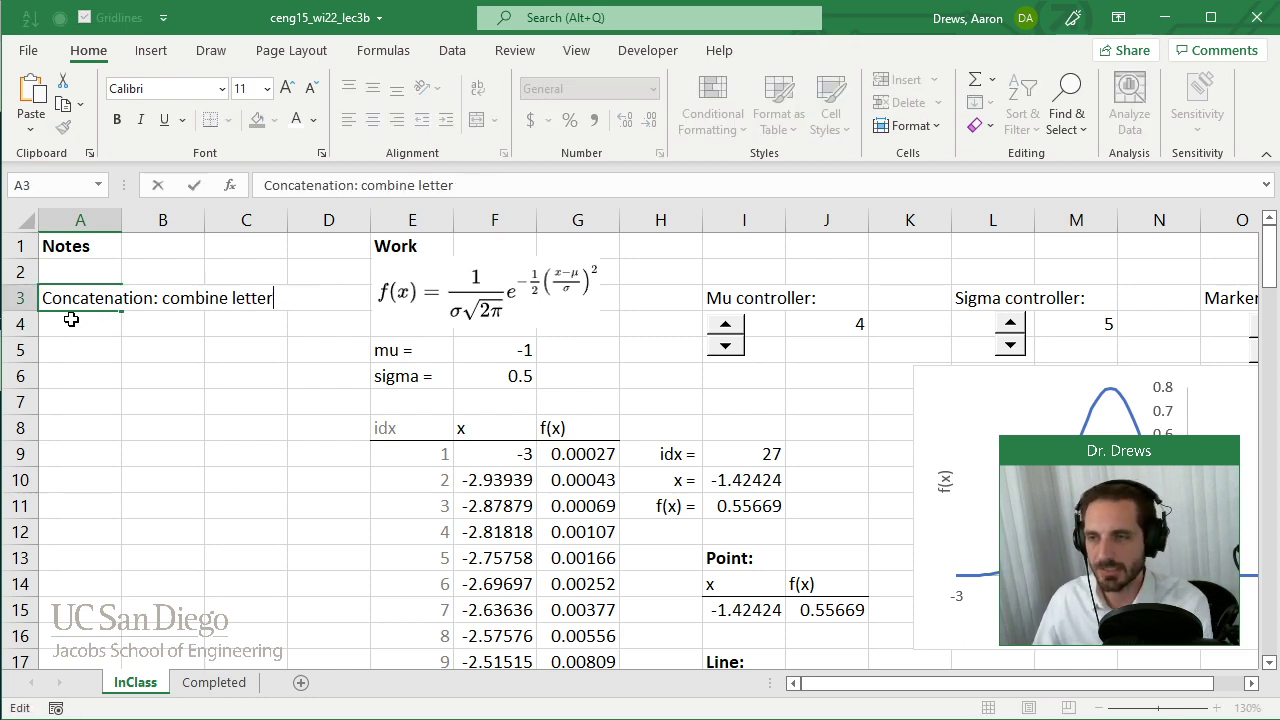
text(numbers and)
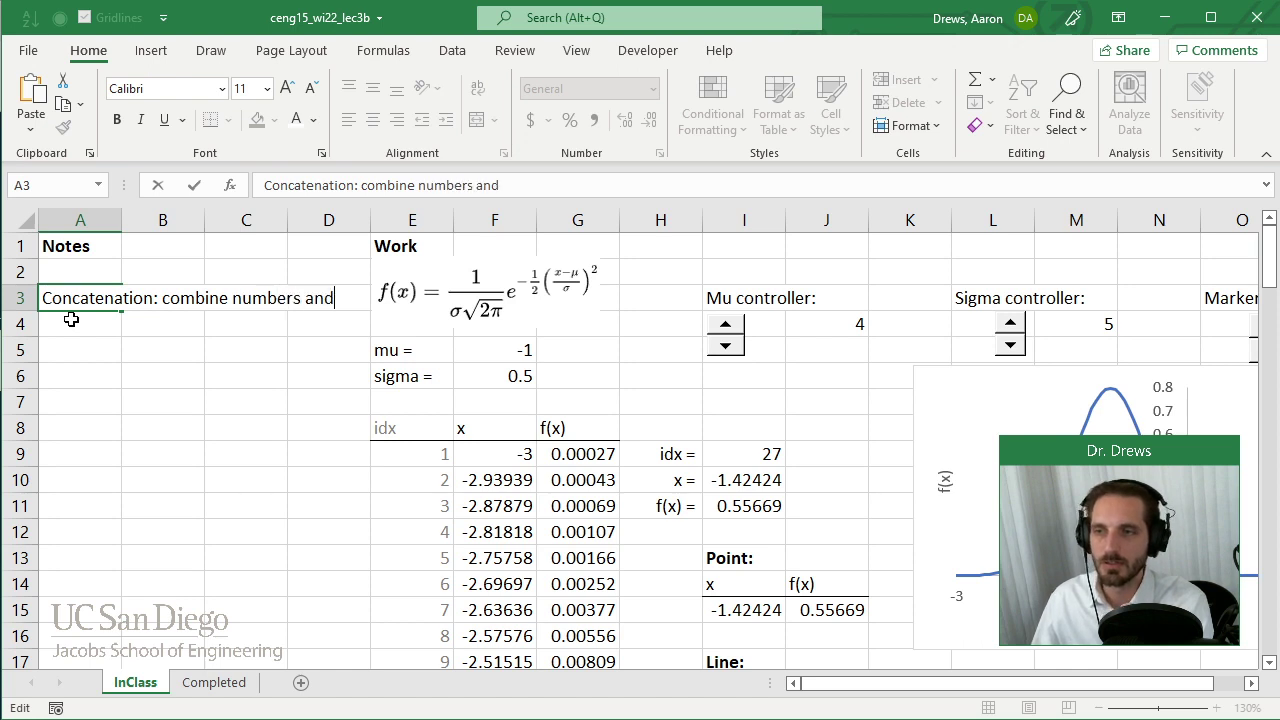
key(Return)
Step: Continue the concatenation note in cell B4 with "(letters/characters/strings)"
key(Right)
text(()
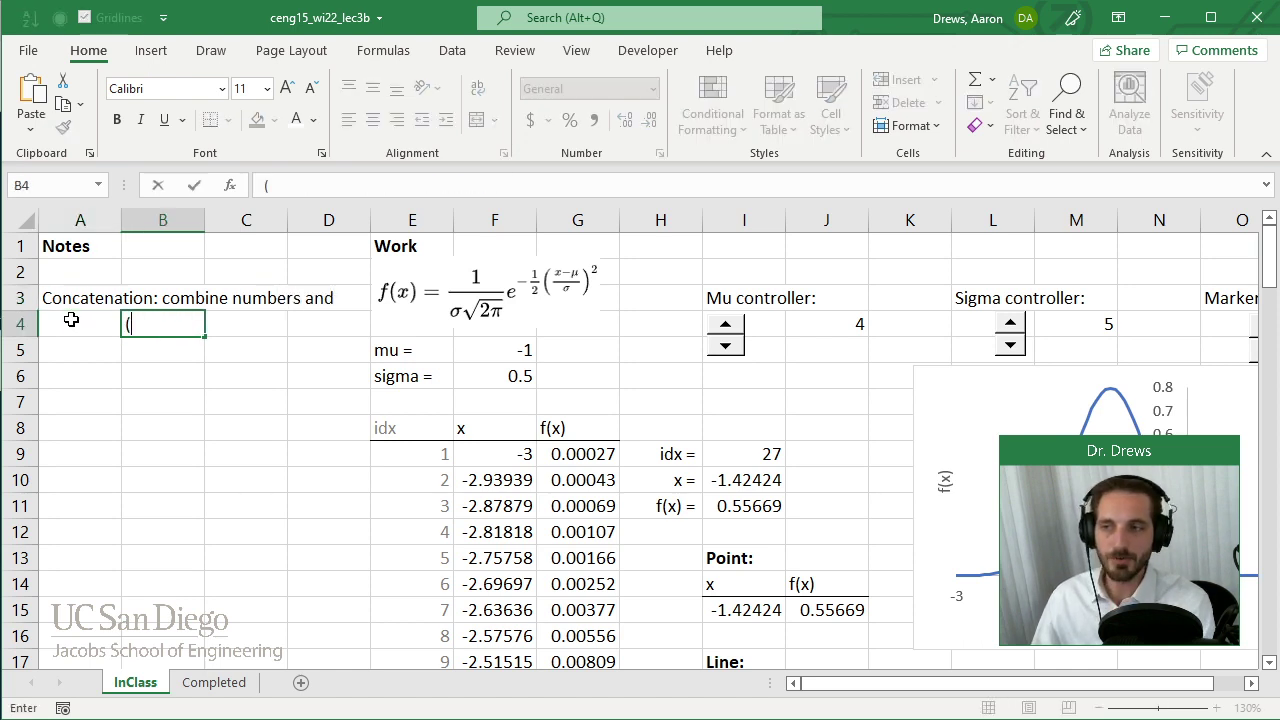
text(le)
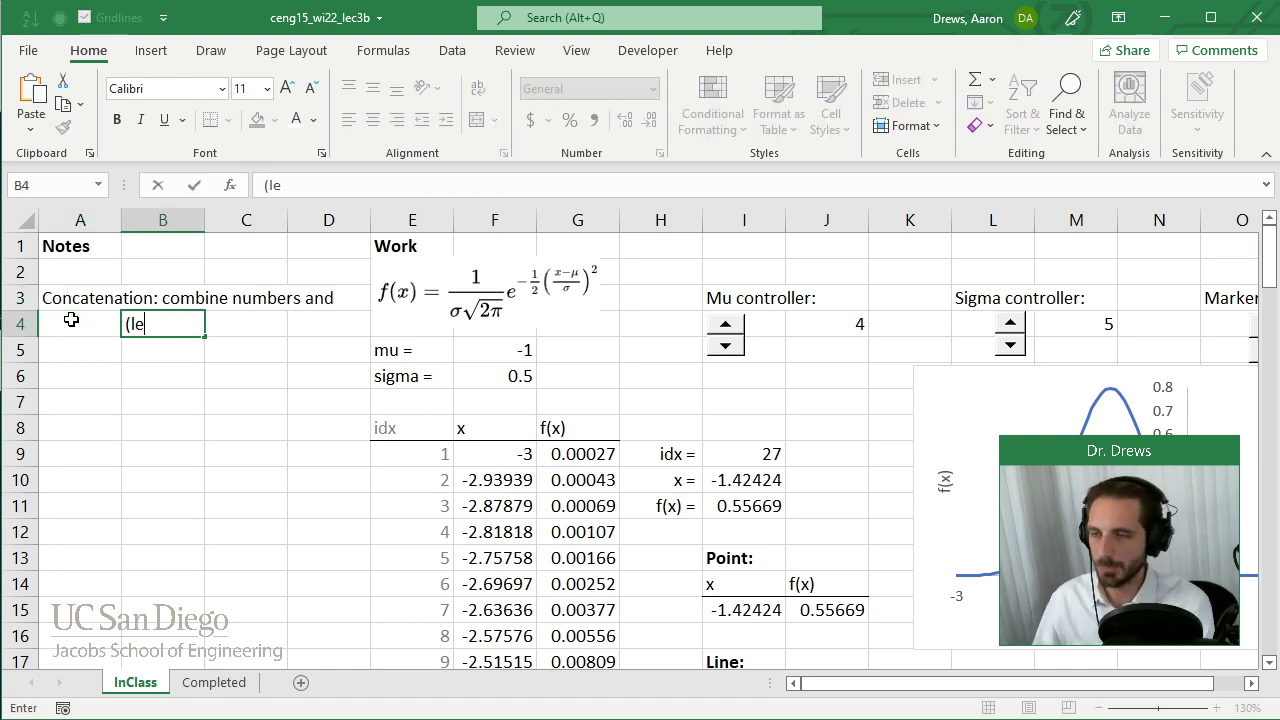
text(tters/c)
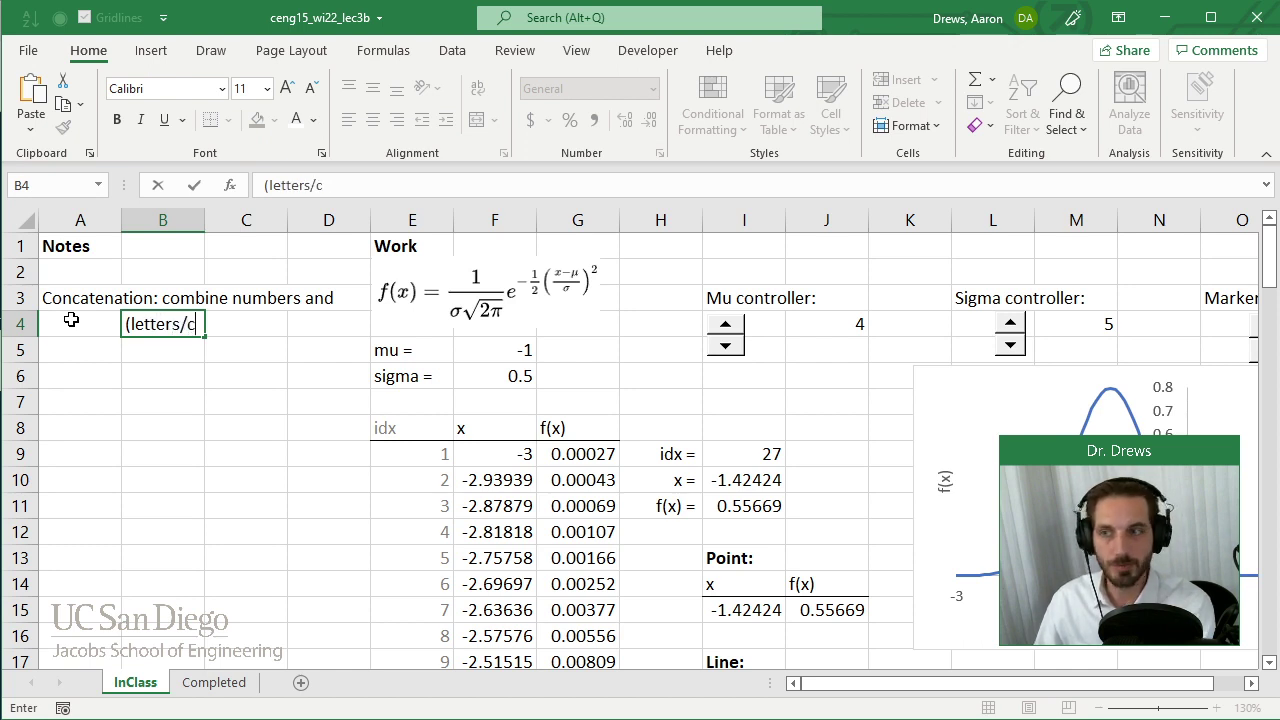
text(haracters/)
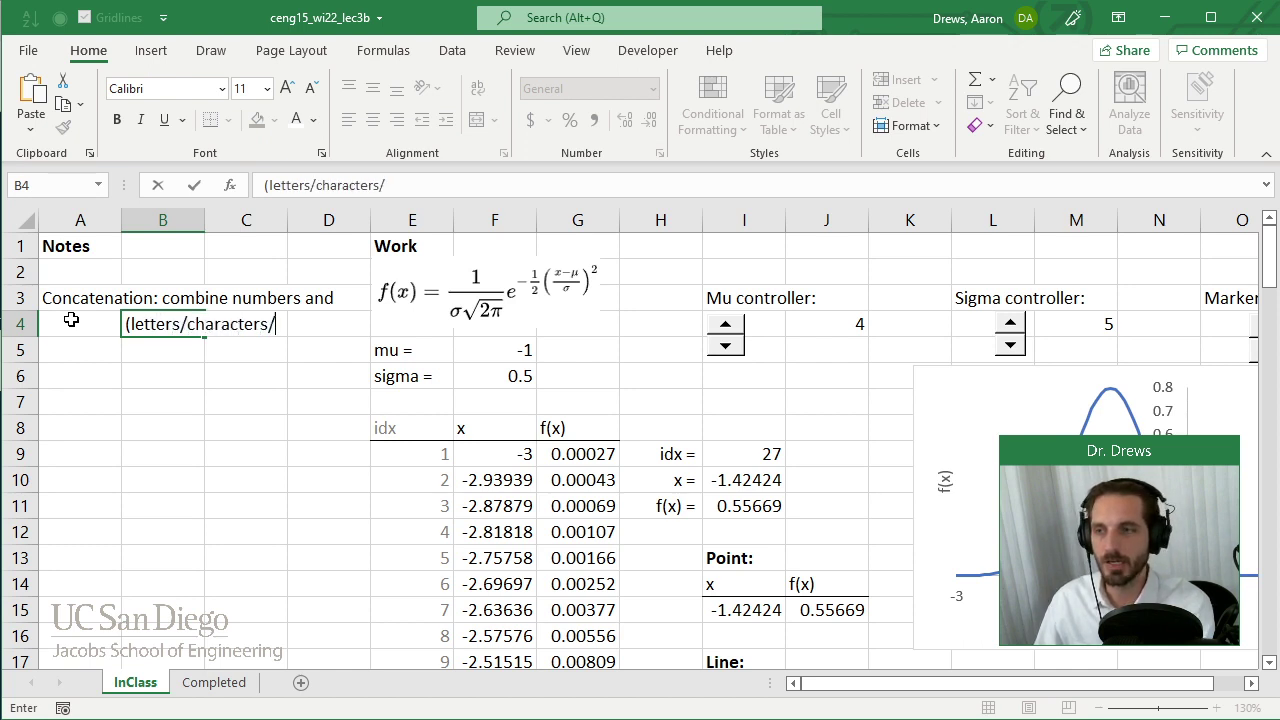
text(strings))
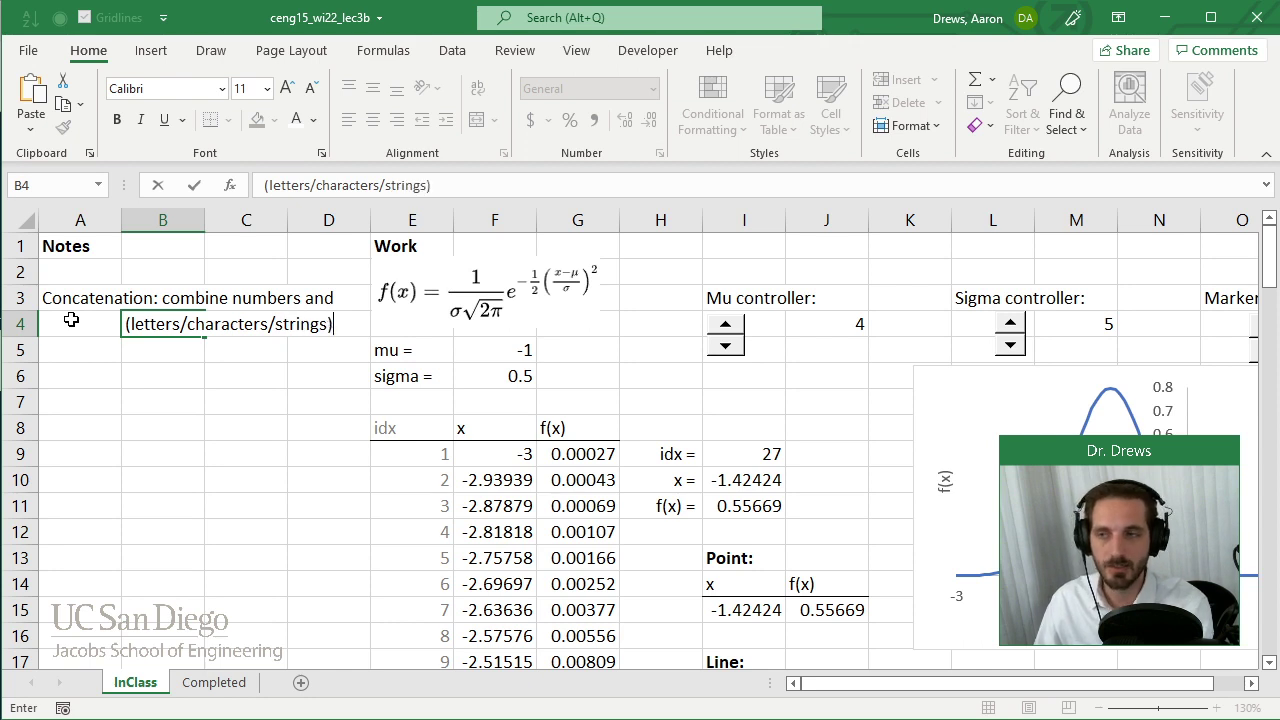
key(Return)
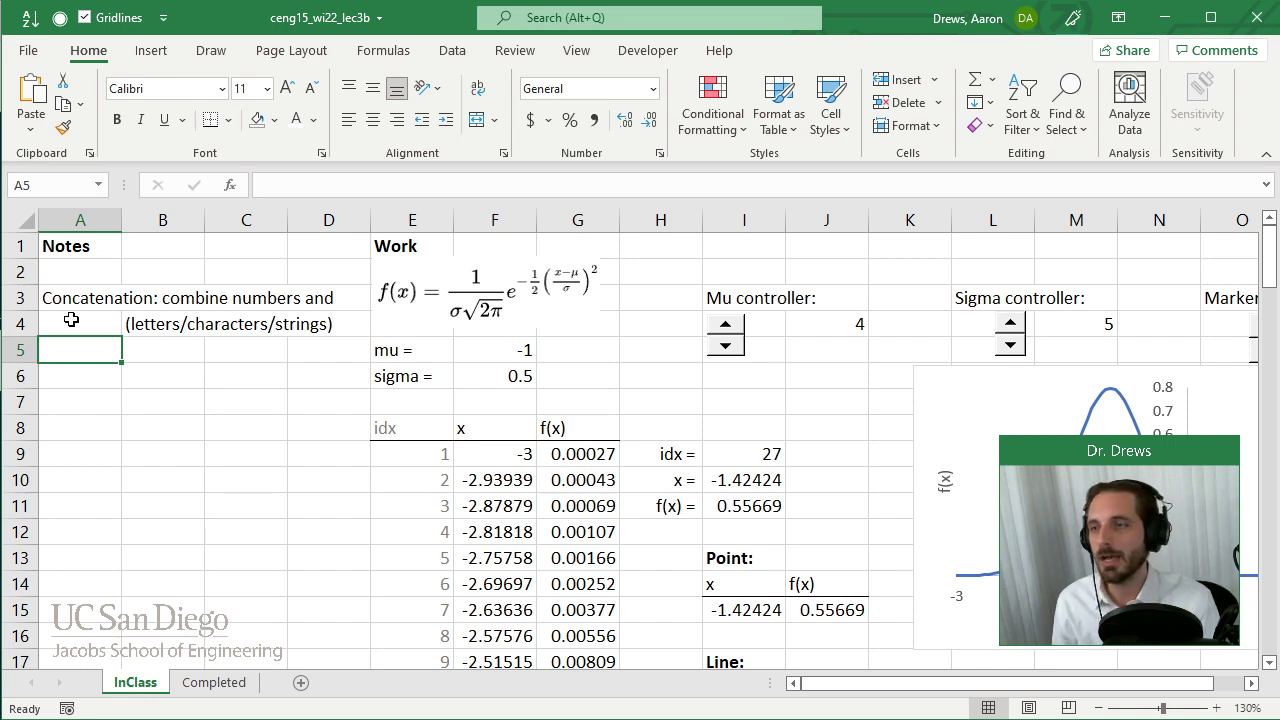
Step: Enter the note "In Excel, use the ampersand" in cell B6
key(Down)
key(Right)
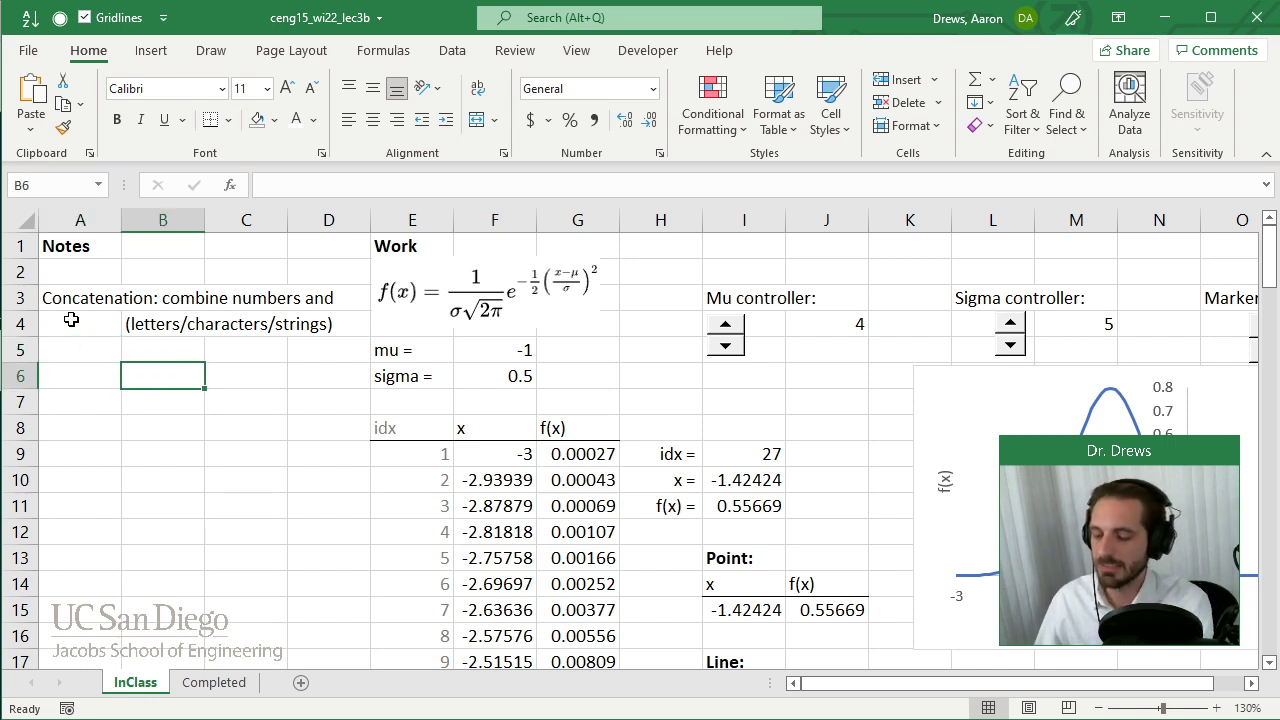
text(In exc)
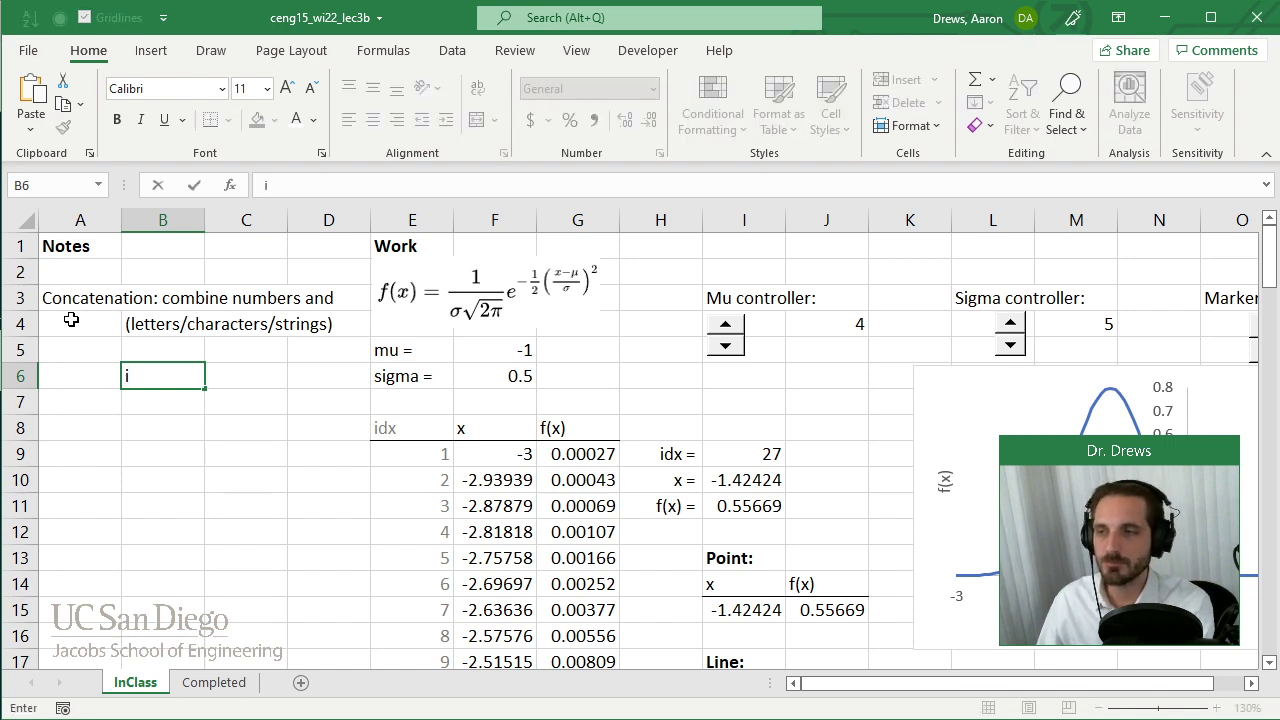
text(e)
key(BackSpace)
key(BackSpace)
key(BackSpace)
key(BackSpace)
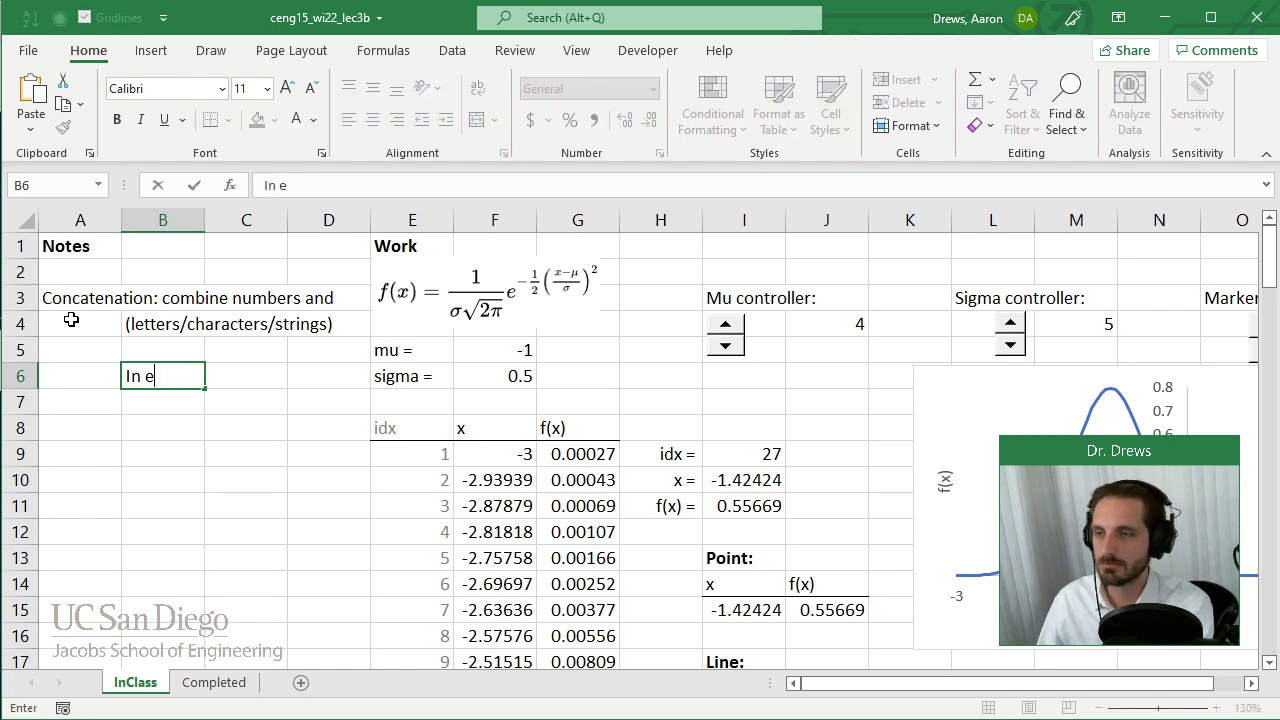
text(Excle)
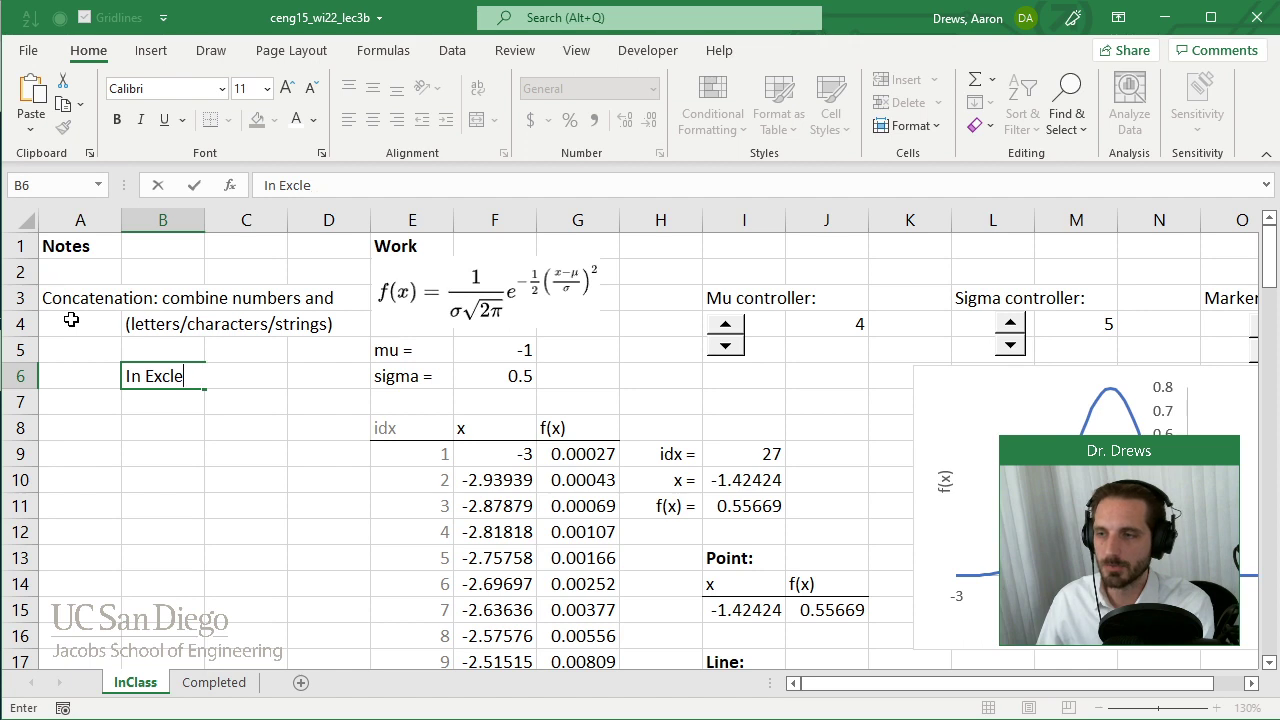
key(BackSpace)
key(BackSpace)
text(el, use the )
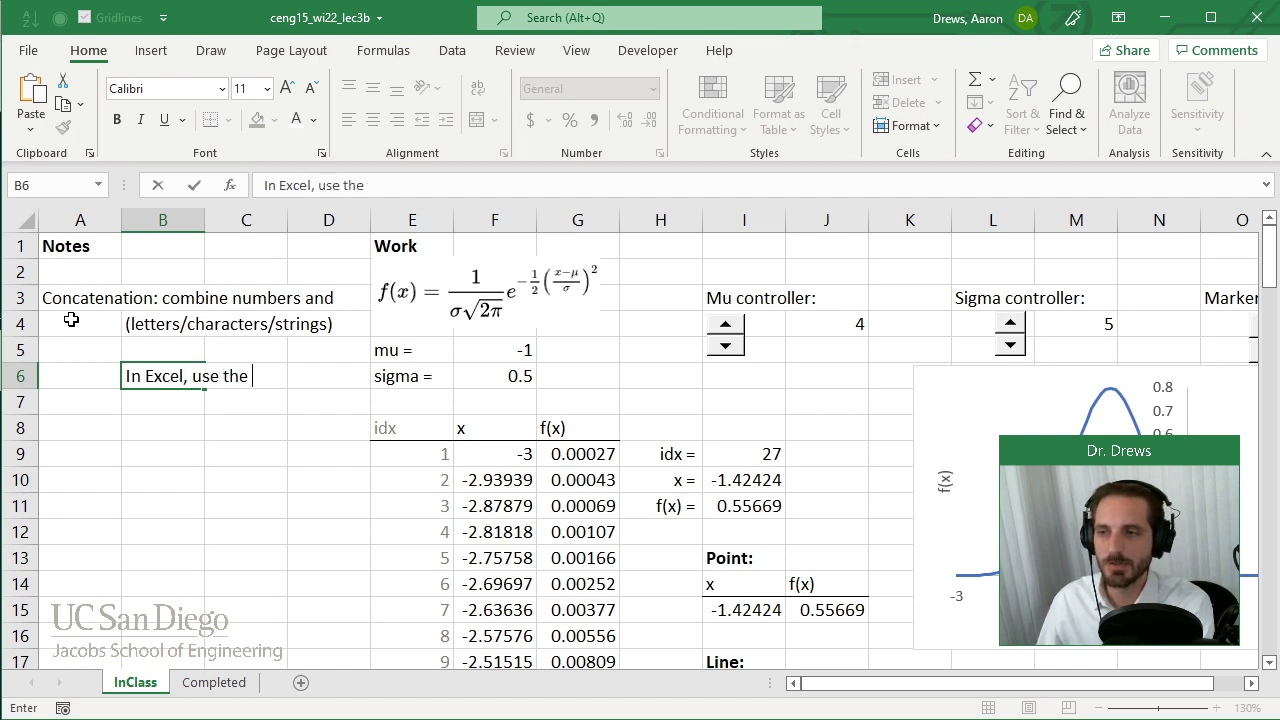
text(ampersand)
key(Return)
Step: Enter the ampersand symbol & in cell C7, beneath the ampersand note
key(Right)
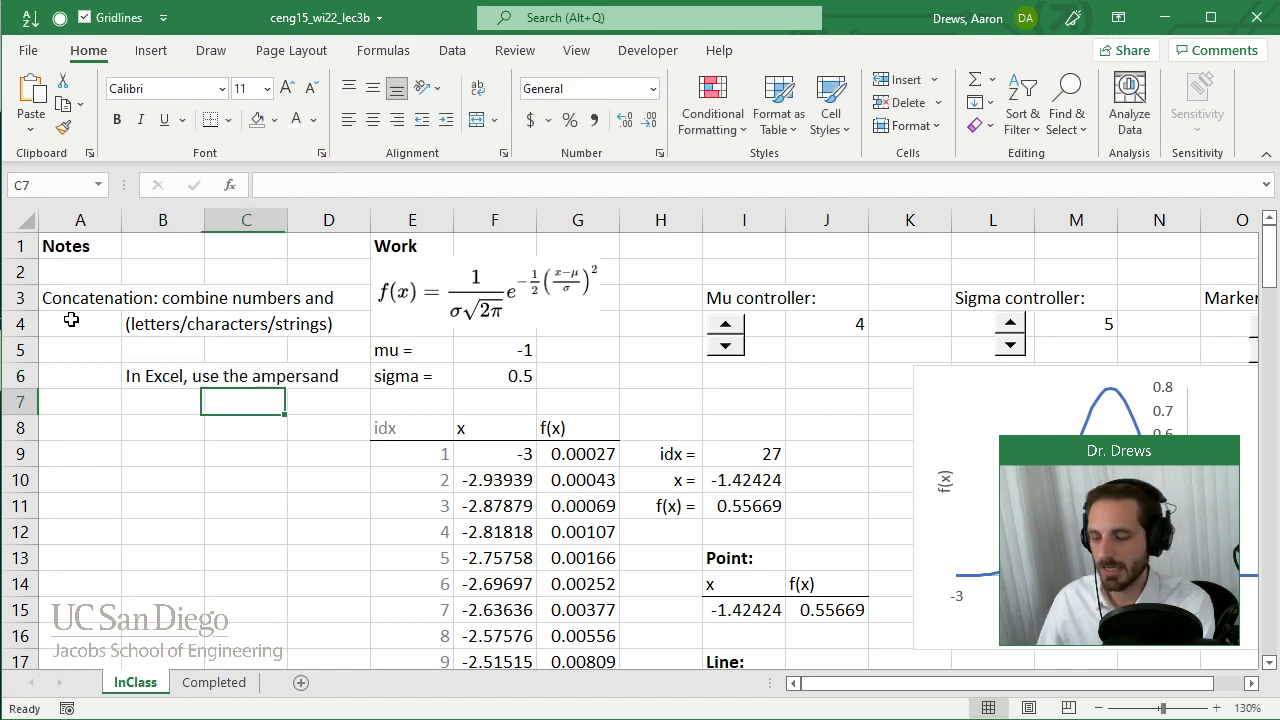
text(&)
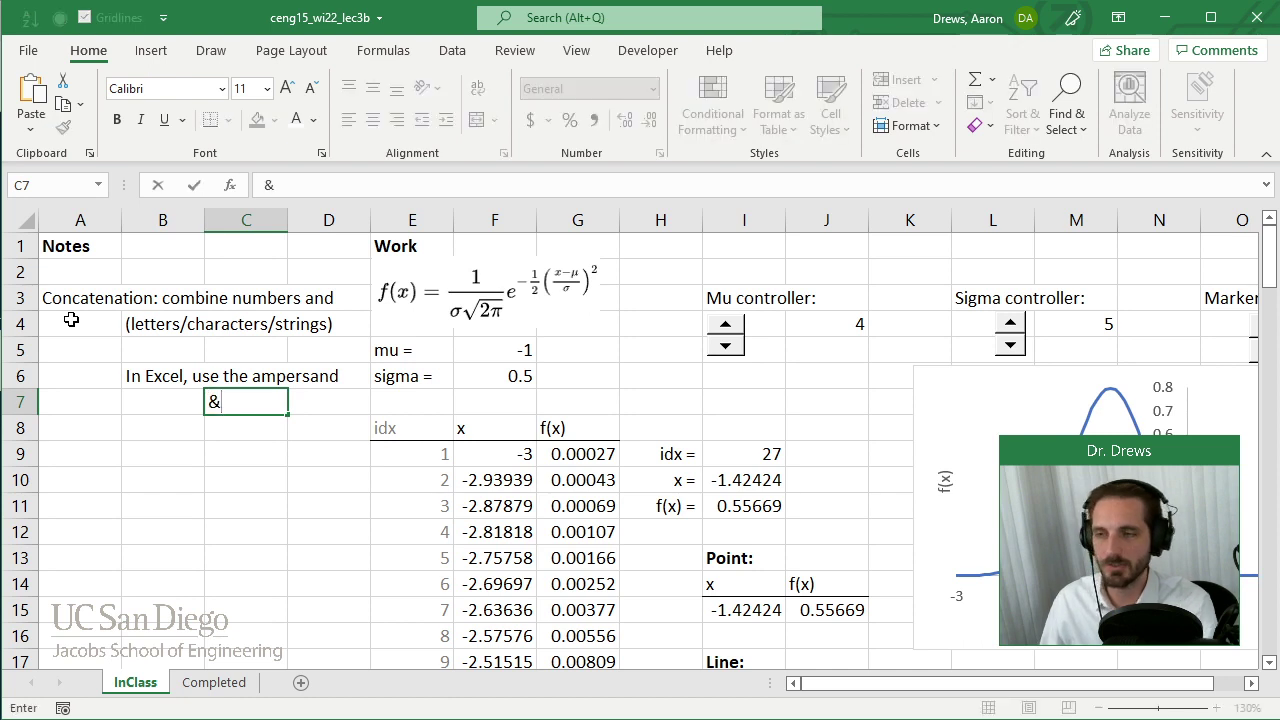
key(Return)
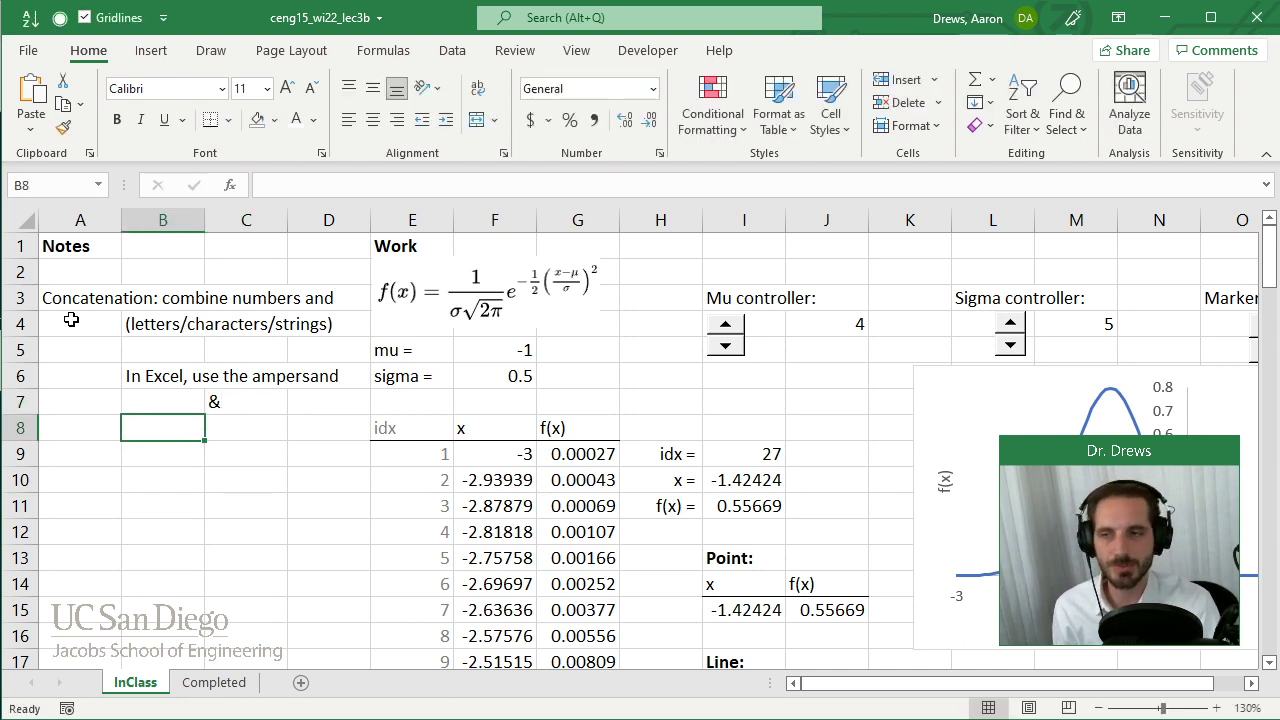
Step: Enter the syntax example = #### & "text inside quotes" as literal text in cell B10
key(Down)
key(Down)
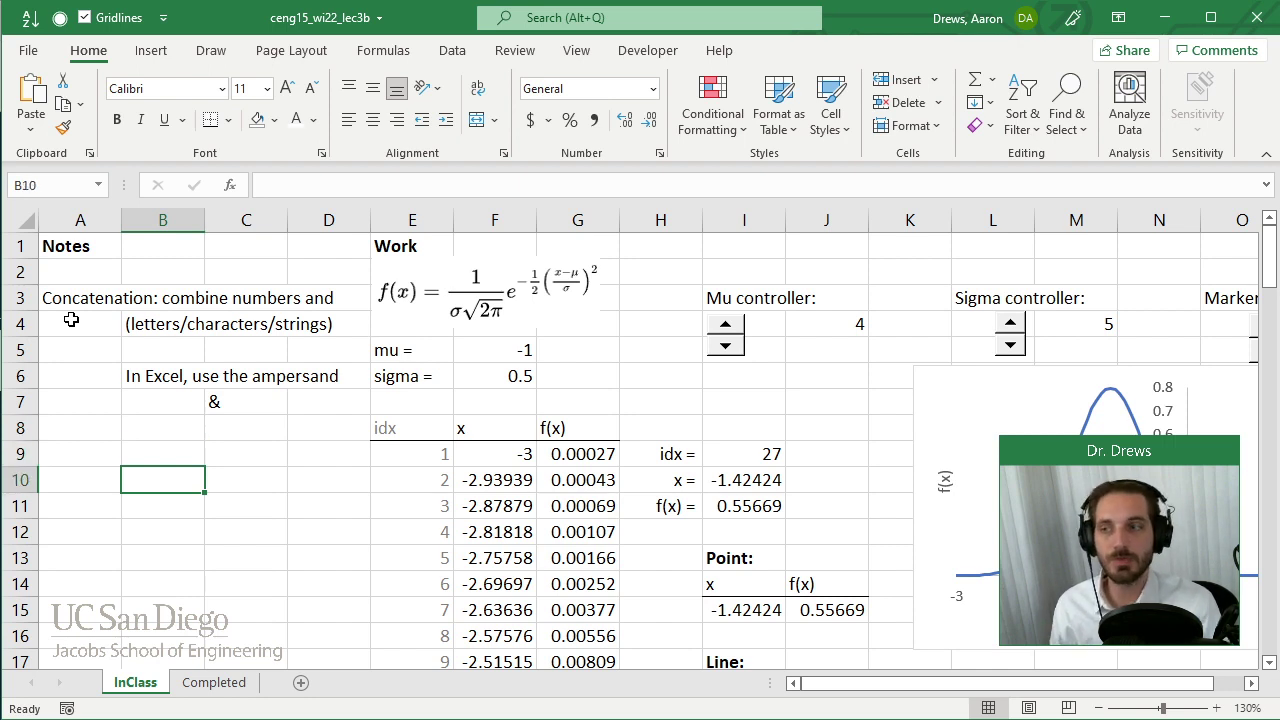
text('=)
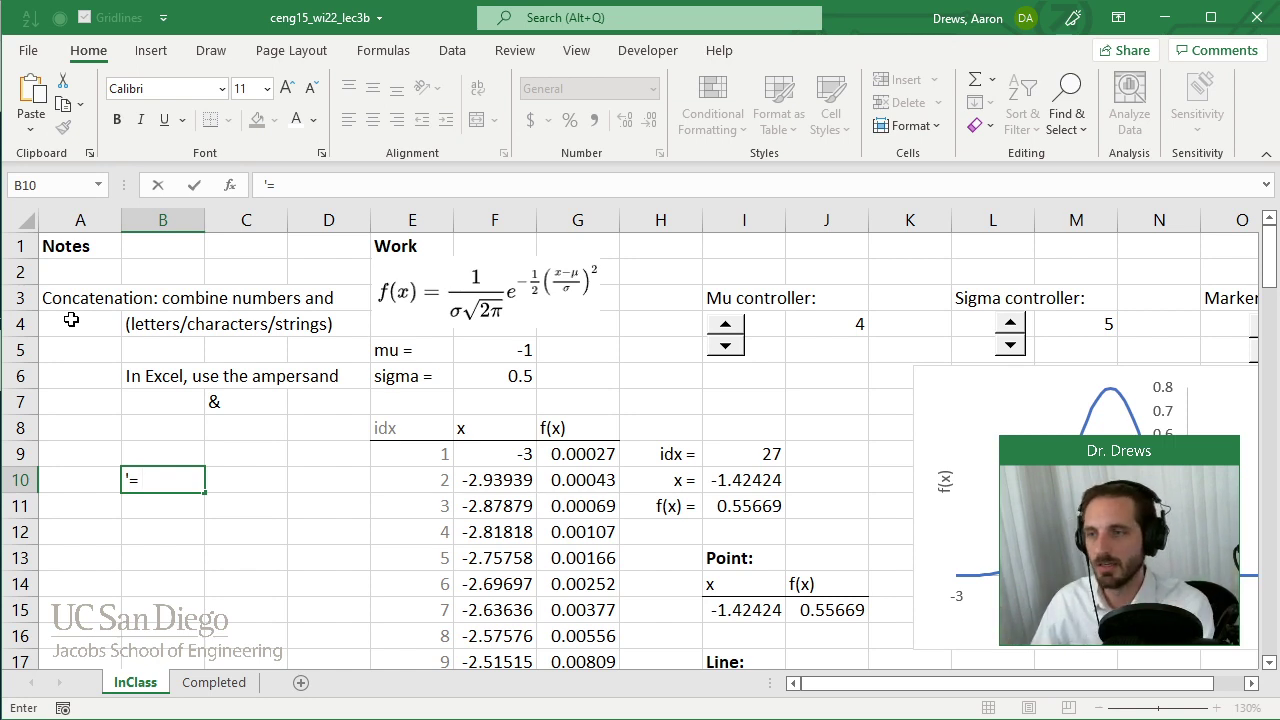
text( ####)
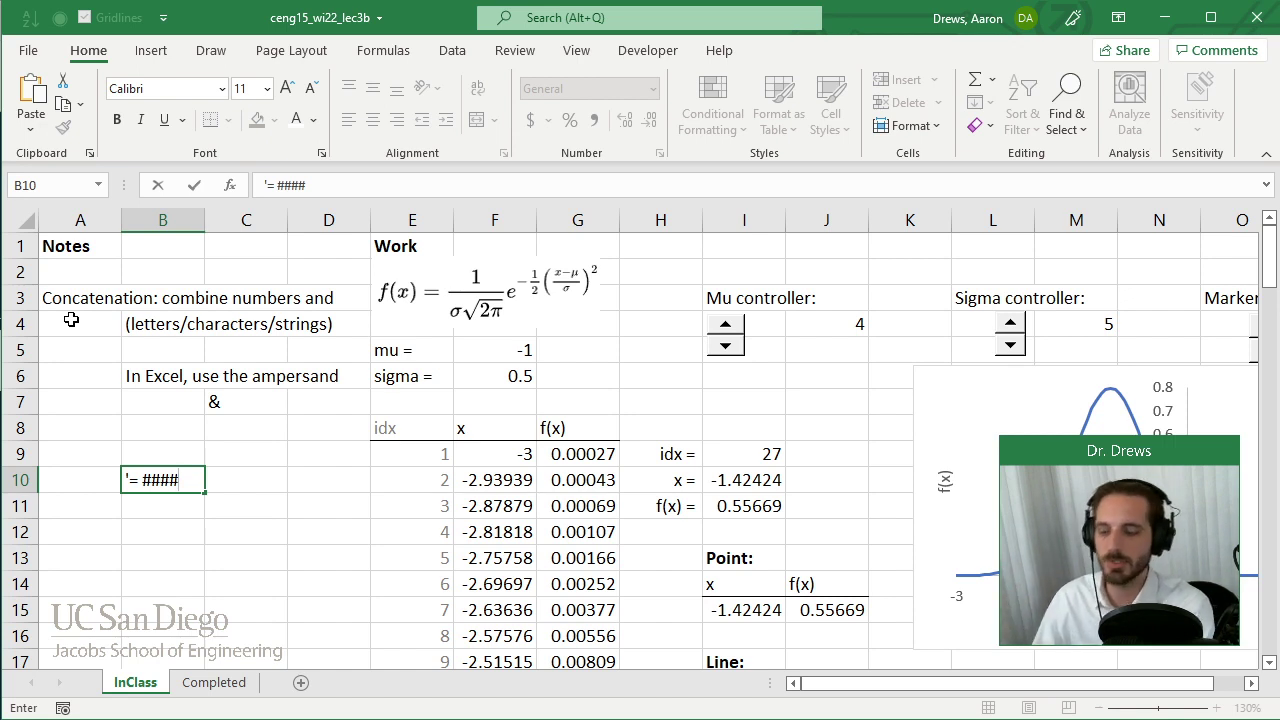
text( & )
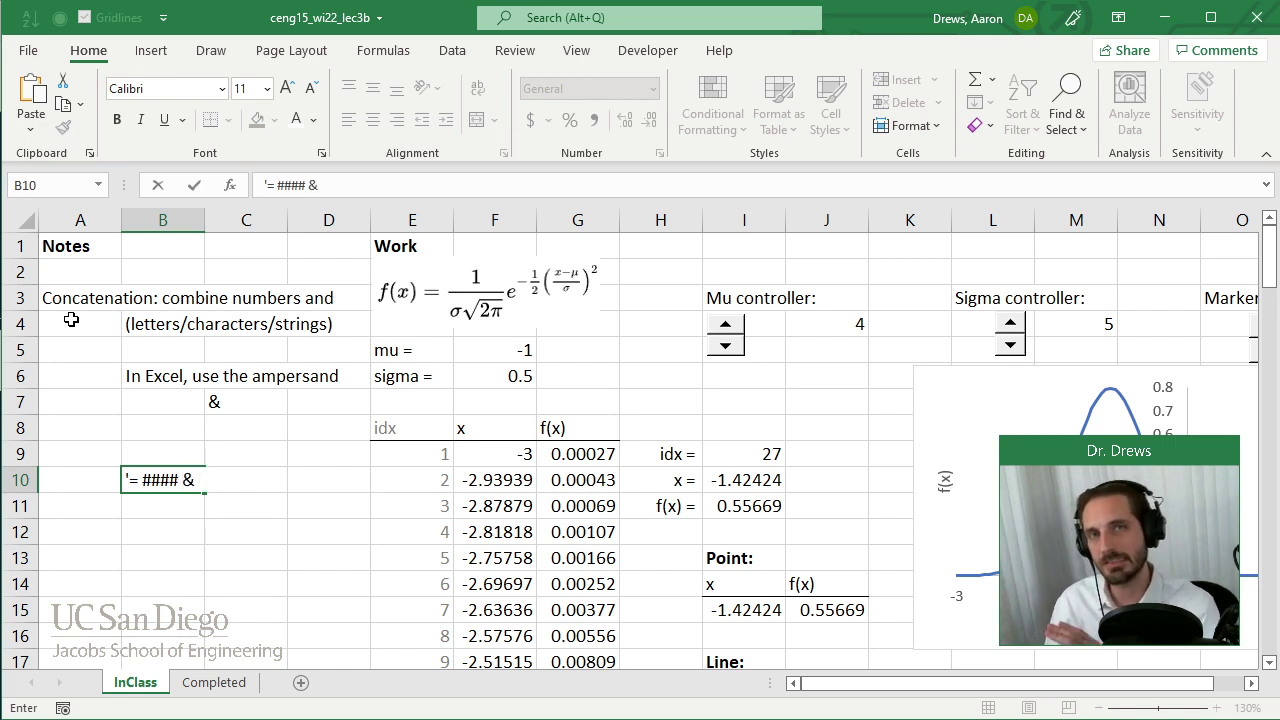
text(")
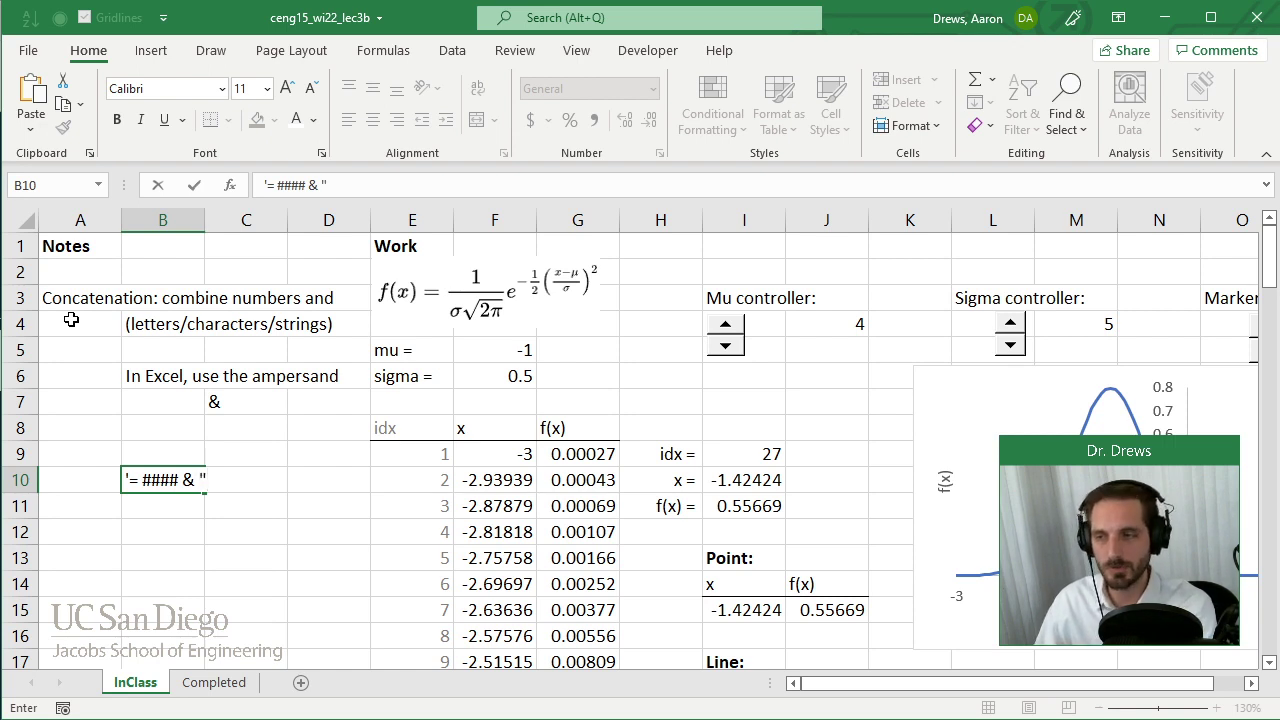
text(text inside qut)
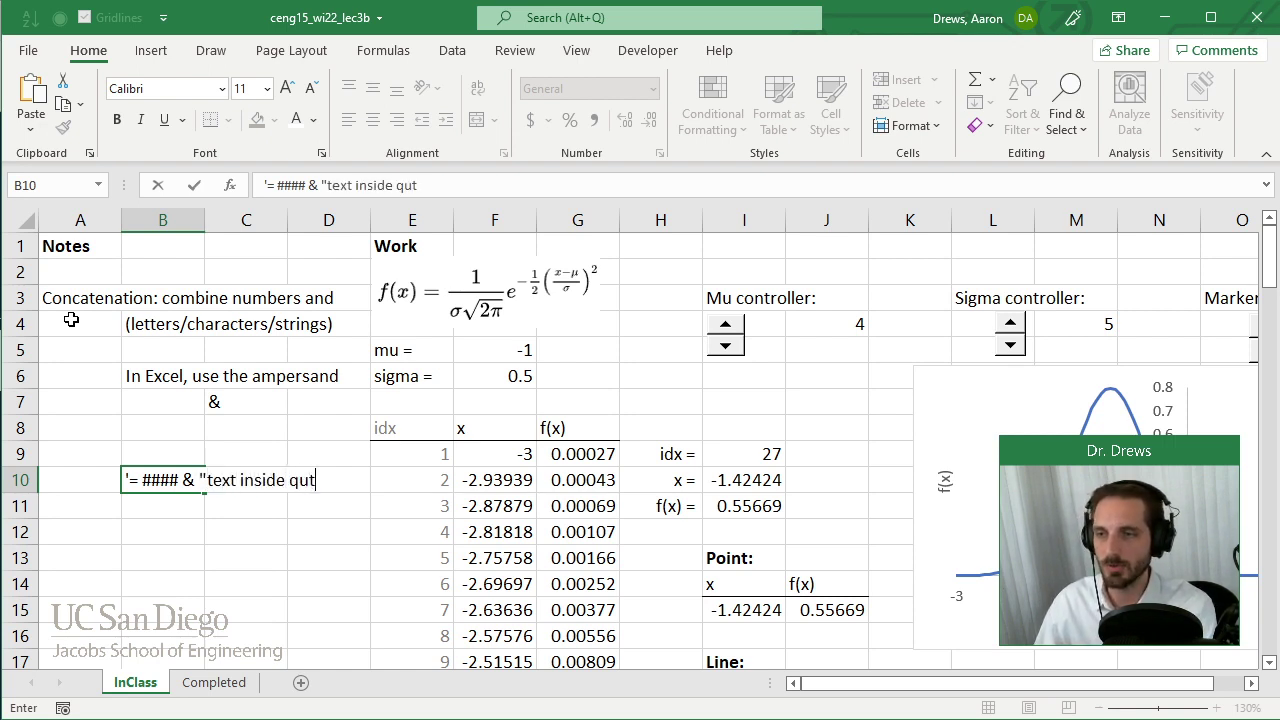
key(BackSpace)
text(otes")
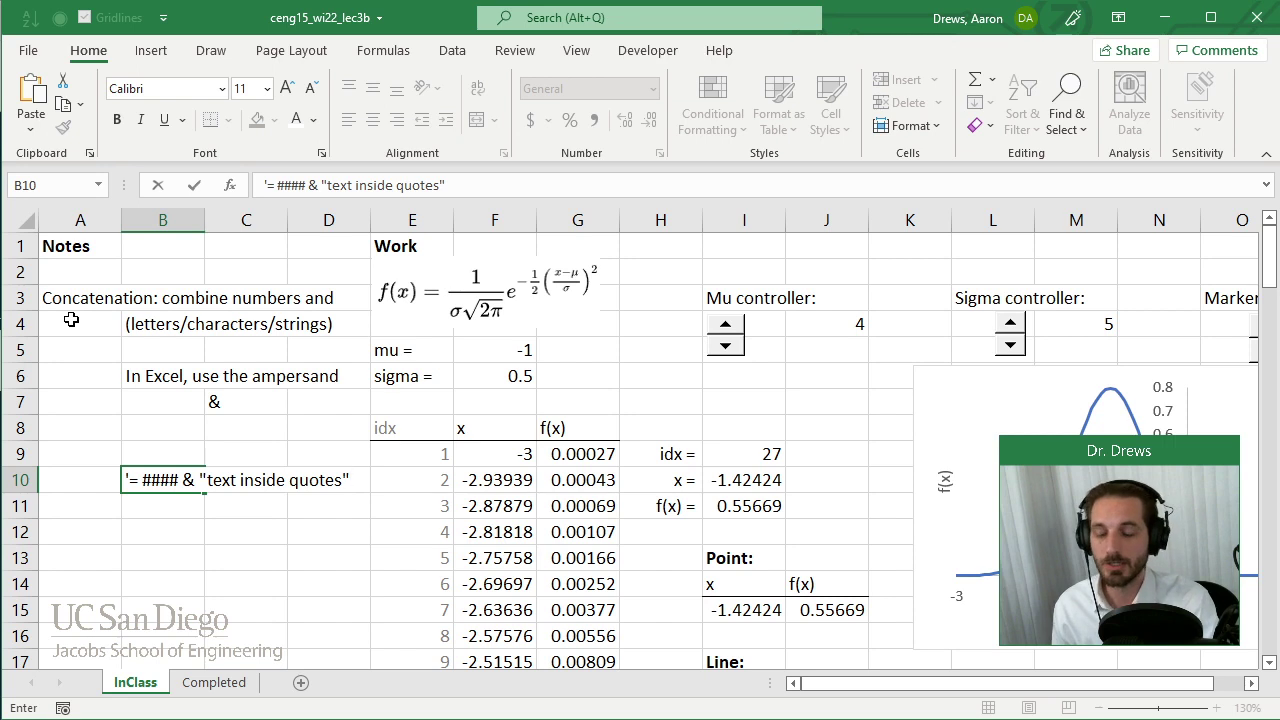
key(Return)
Step: Enter 7 in cell B12 and the concatenation formula ="The number is"&B12 in cell B13
key(Return)
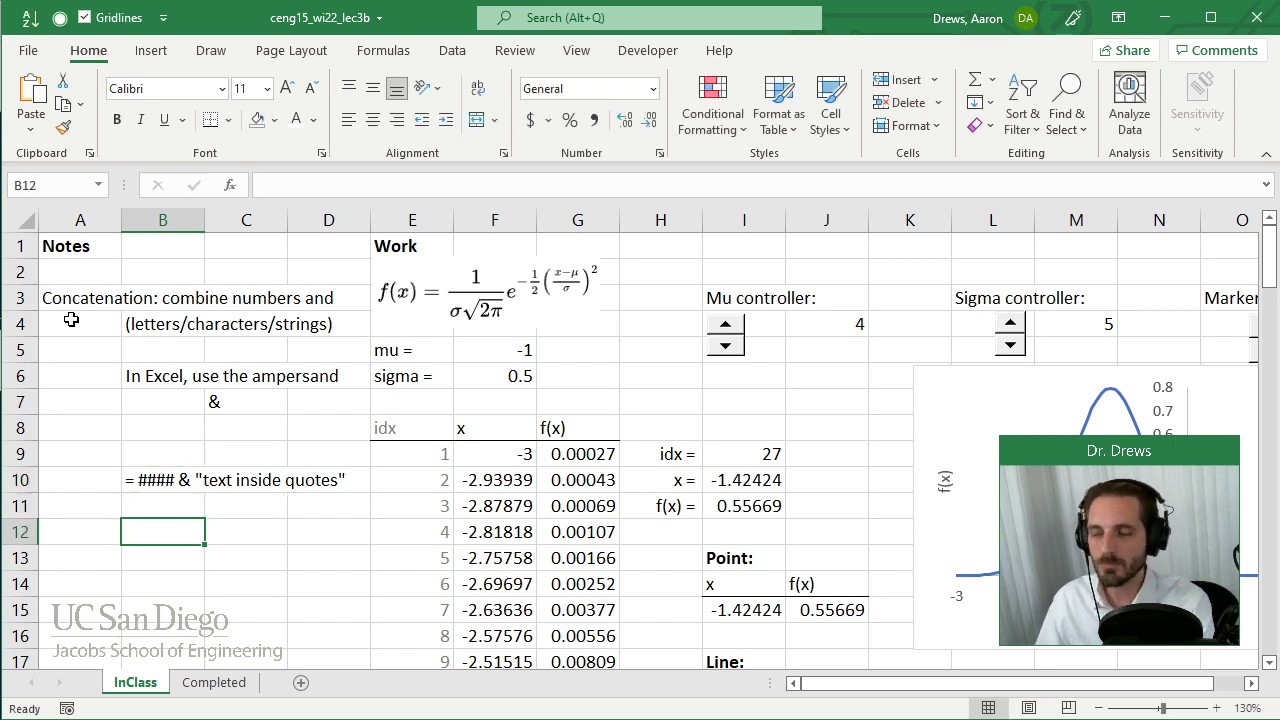
text(7)
key(Return)
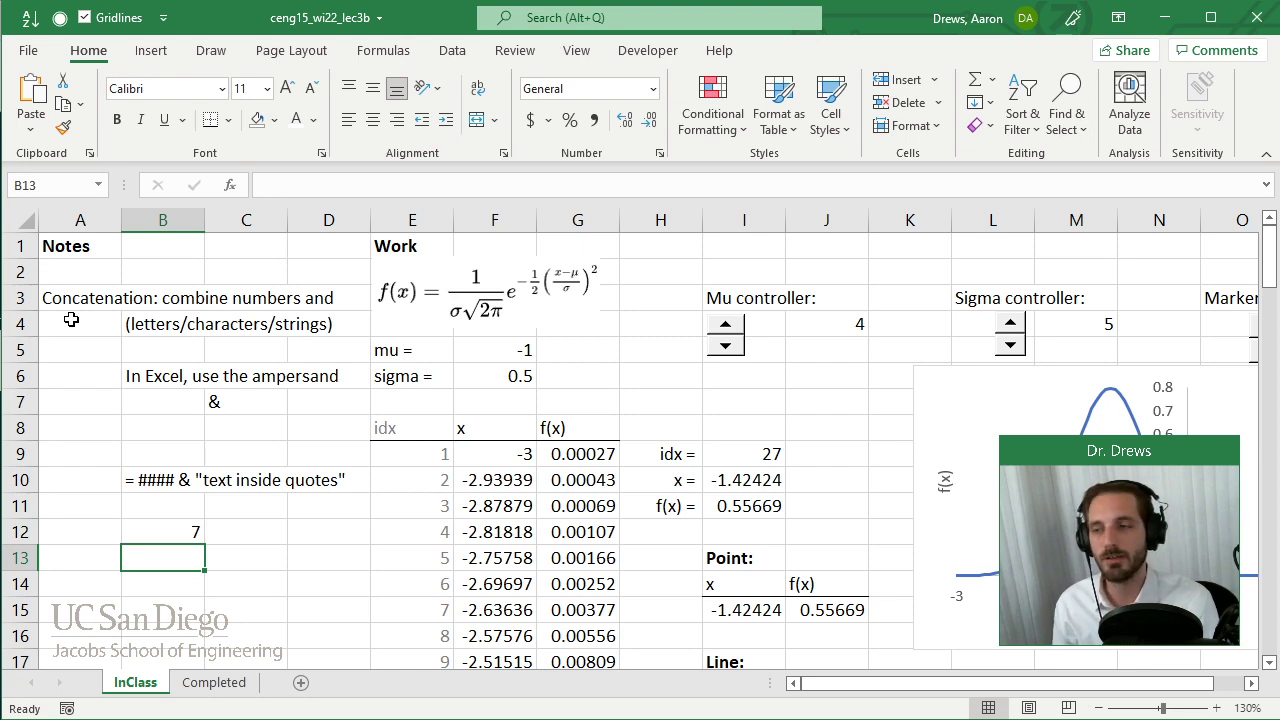
text(=')
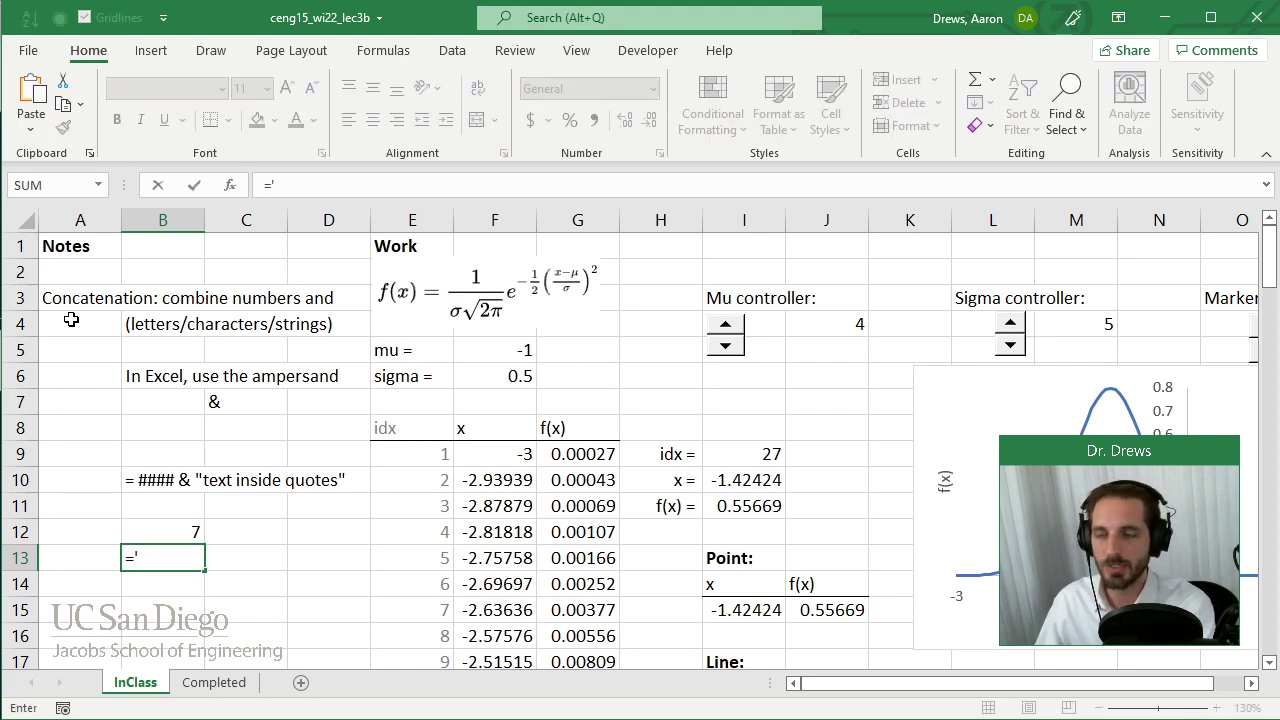
key(BackSpace)
text(")
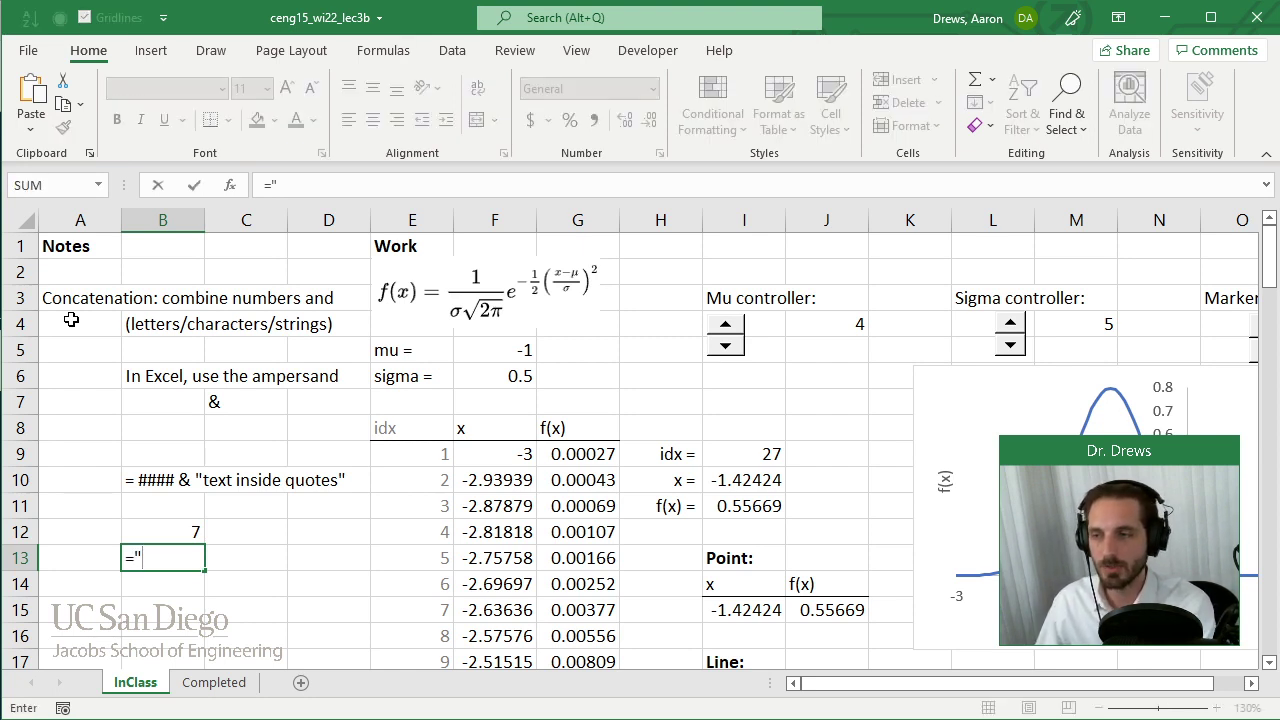
text(The number is")
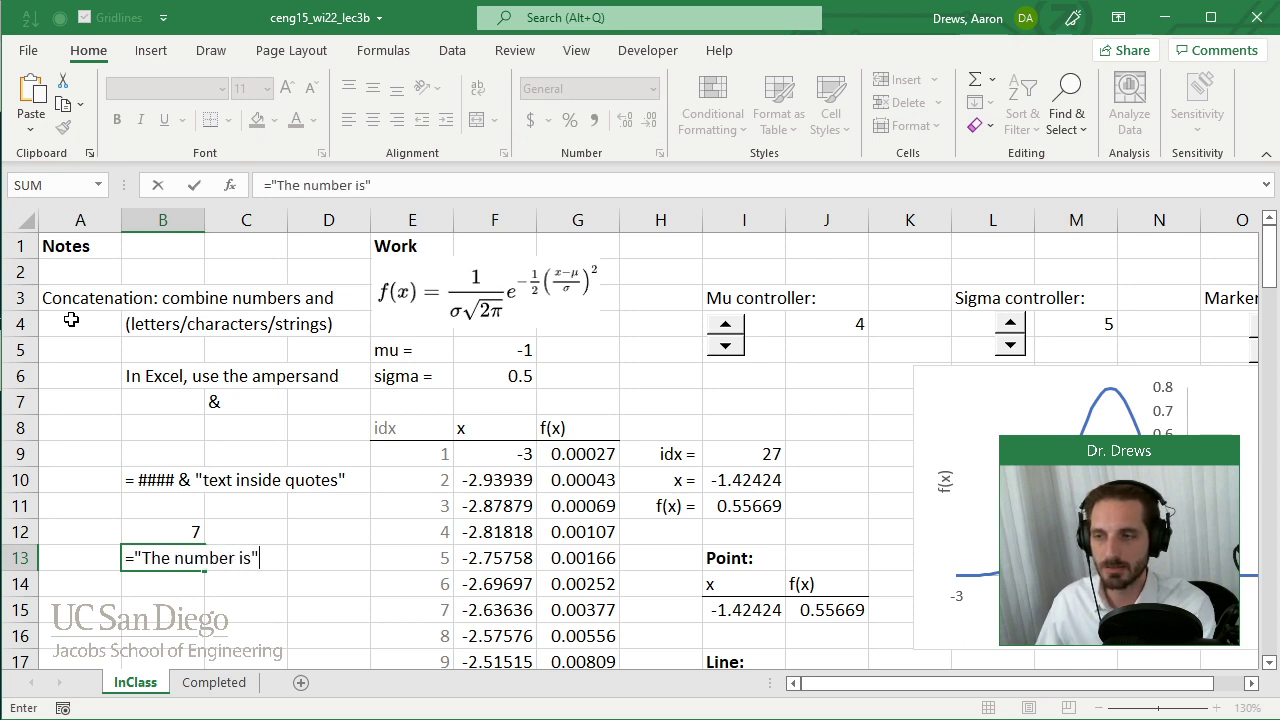
text(&)
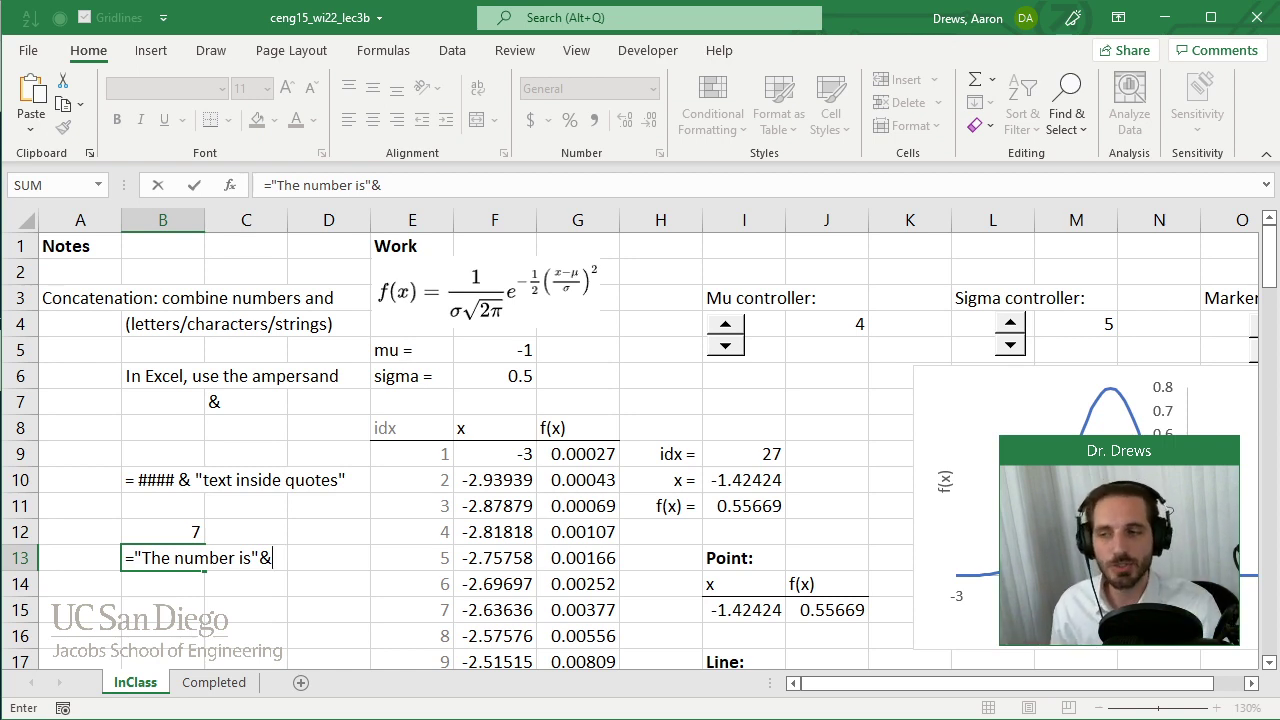
click(169, 513)
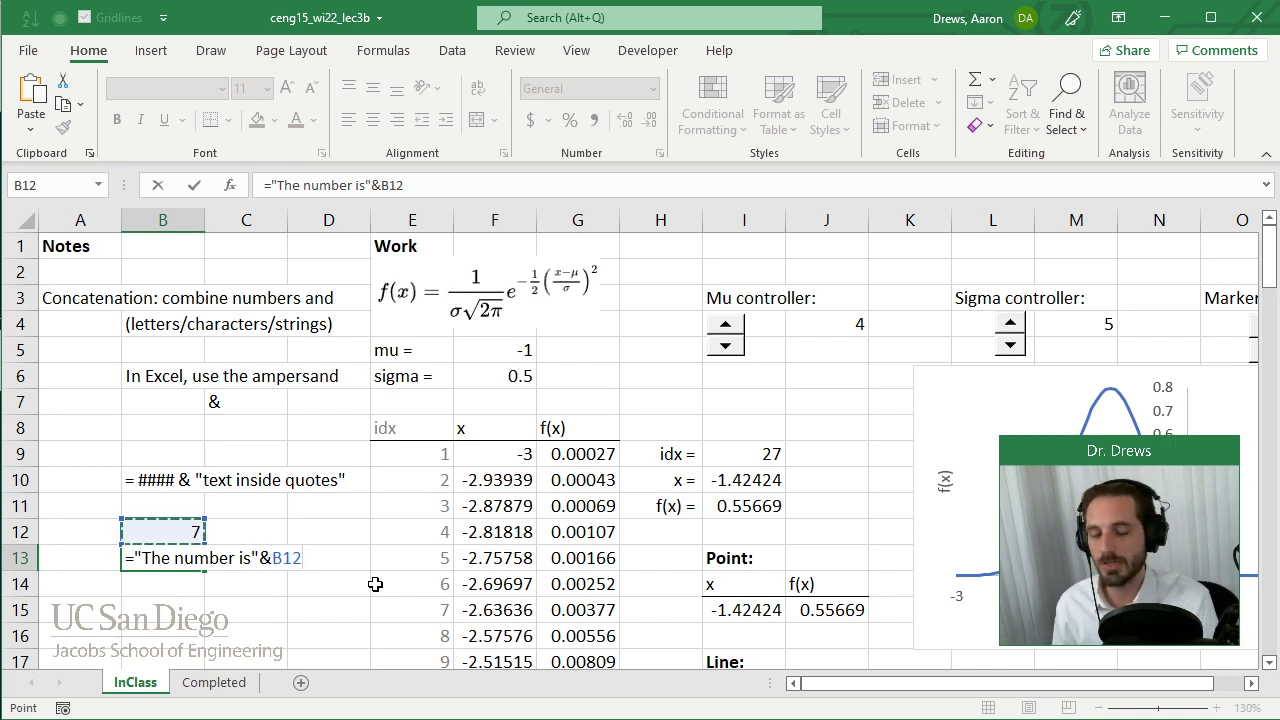
key(Return)
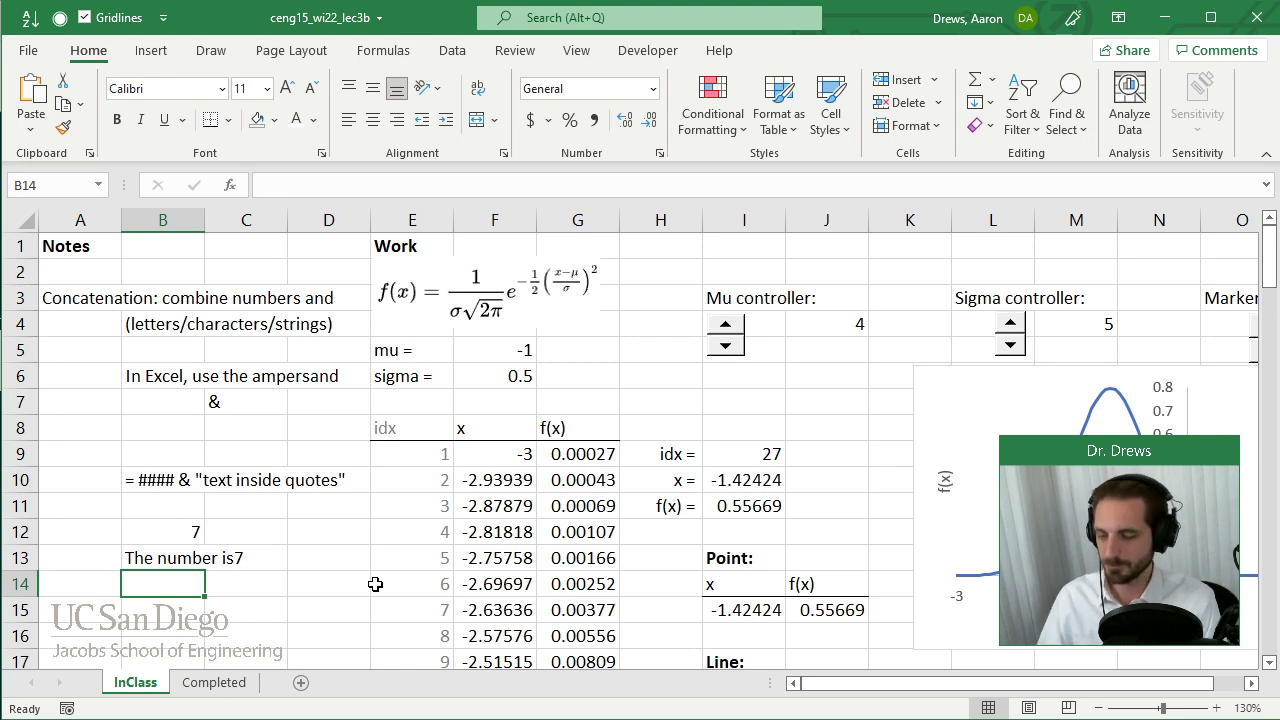
Step: Add a trailing space inside the quoted text of B13's formula, making it ="The number is "&B12
key(Up)
key(F2)
key(Left)
key(Left)
key(Left)
key(Left)
key(Left)
key(Left)
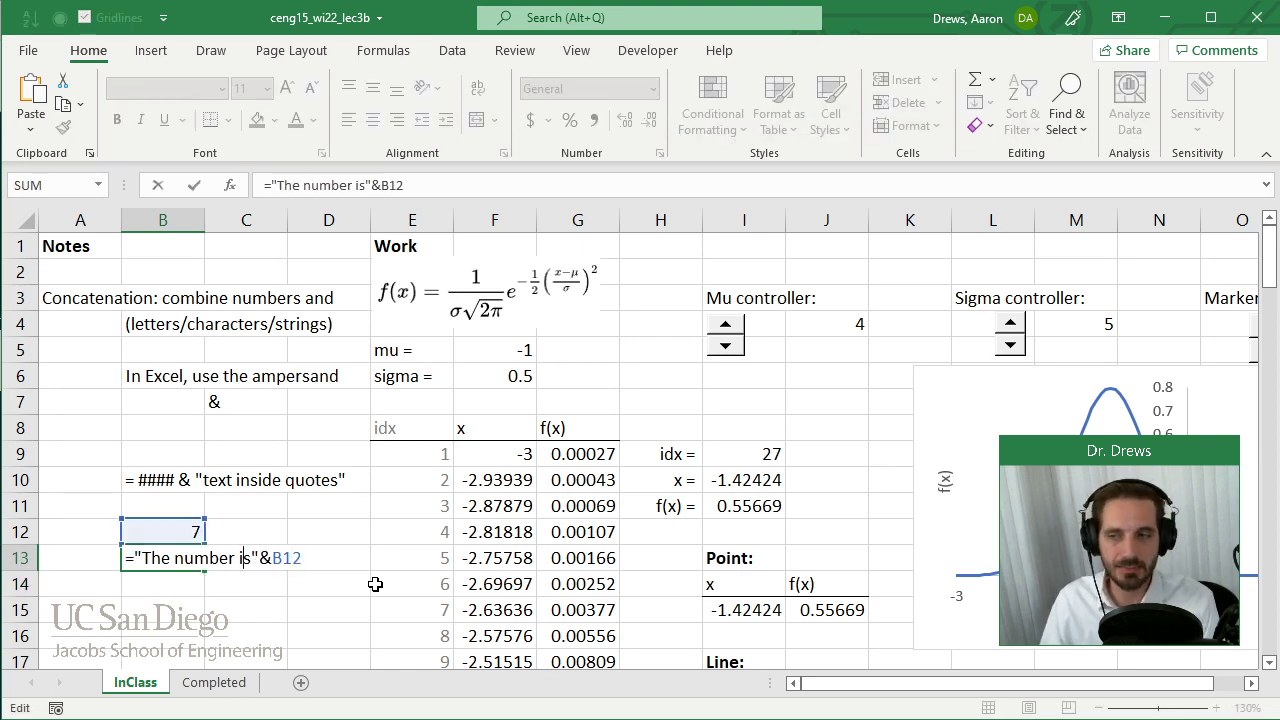
key(Right)
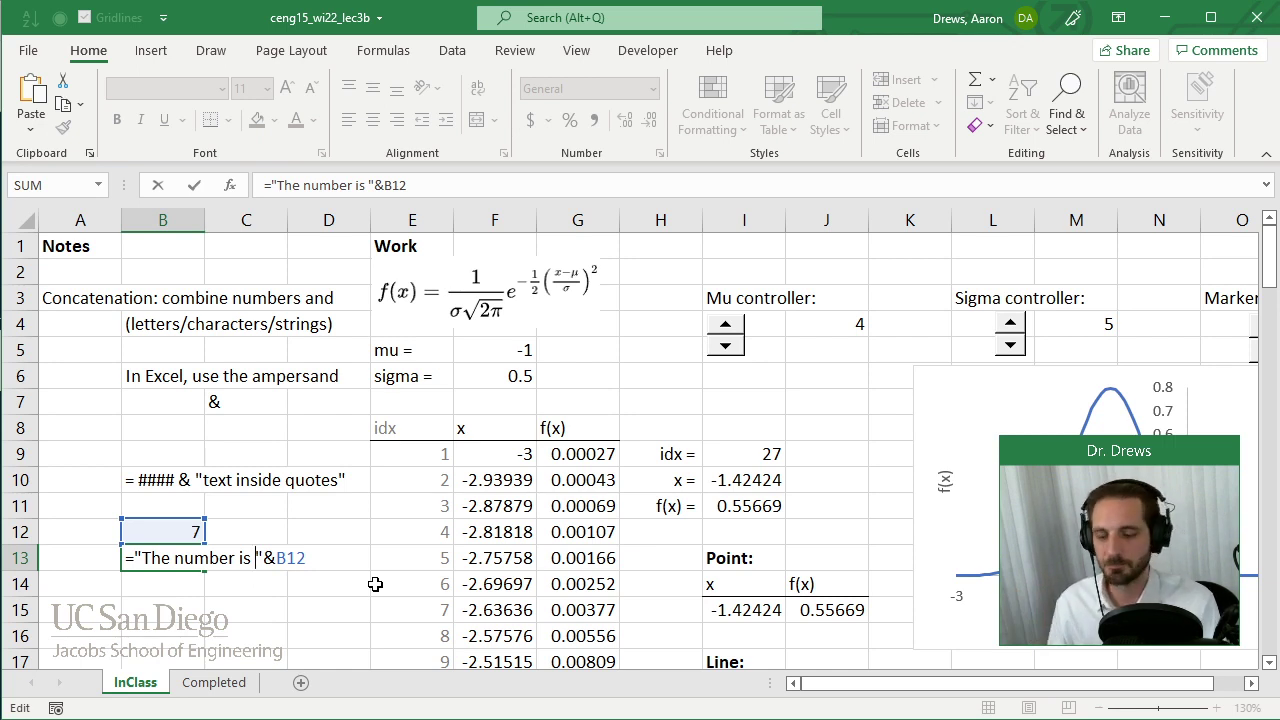
key(Return)
key(Return)
key(Return)
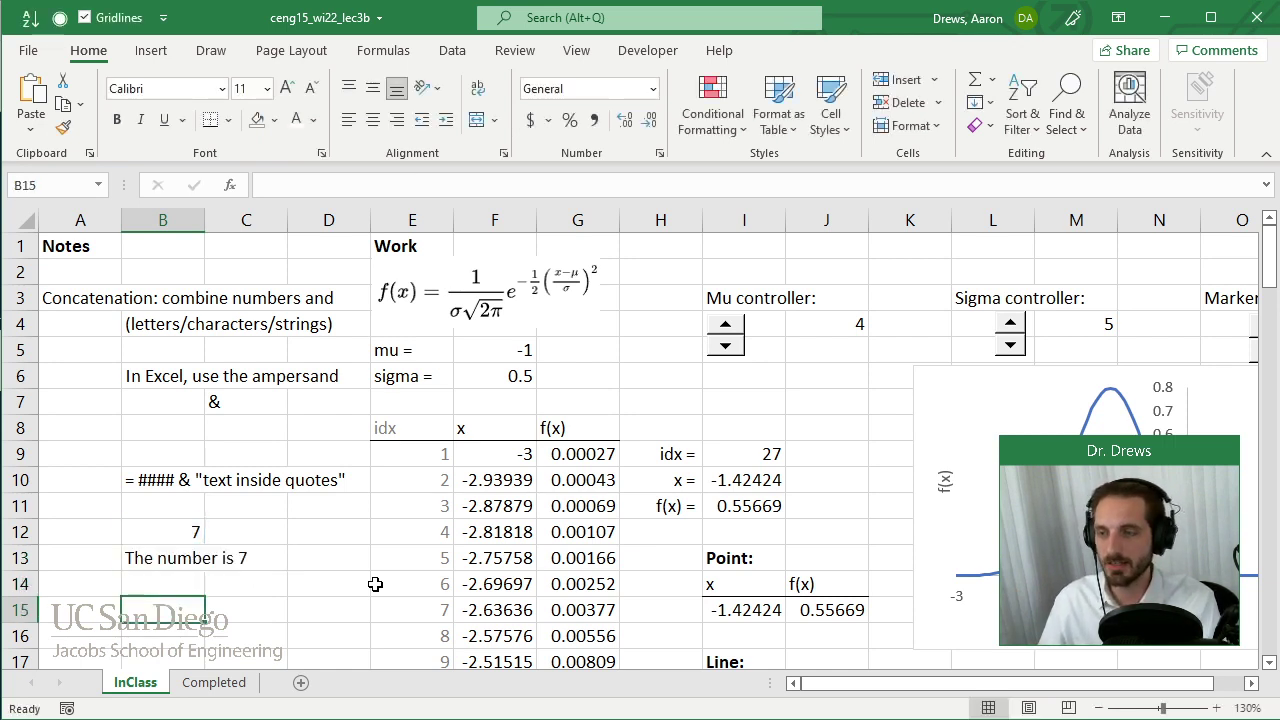
key(Up)
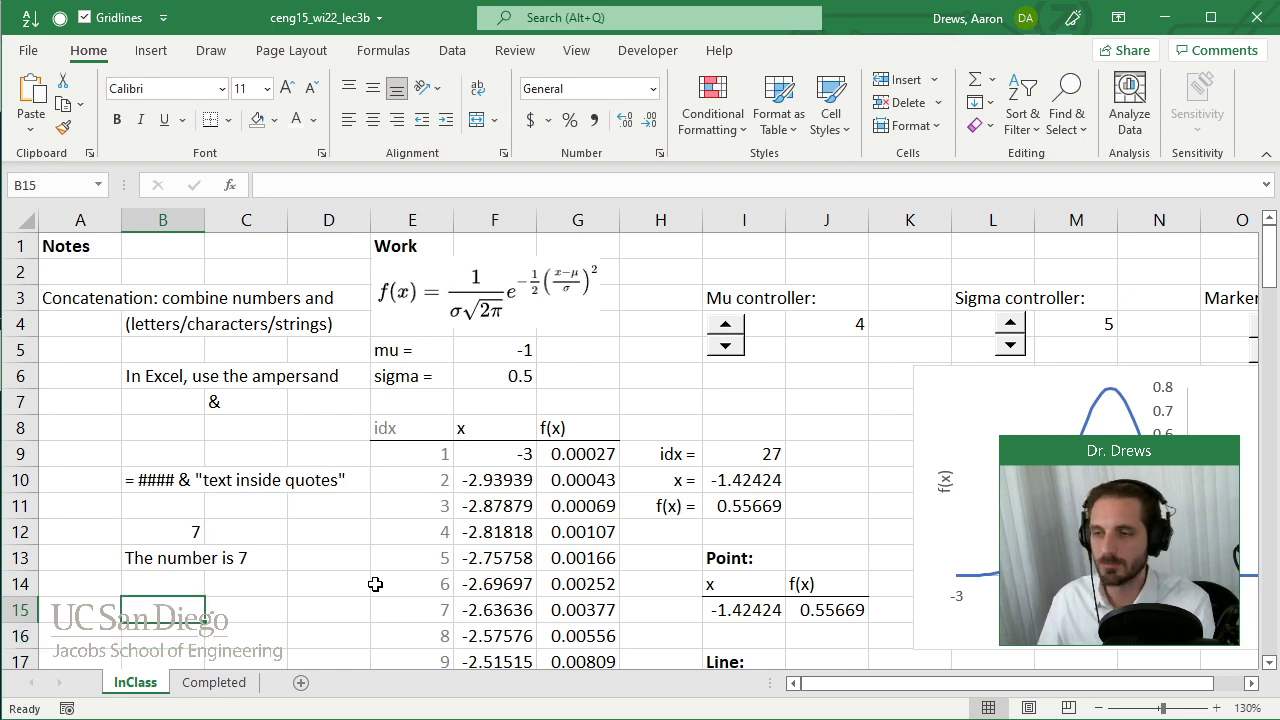
Step: Enter the exercise note Try to get f(###) = ### in cell A15 below the worked example
text(Get)
key(BackSpace)
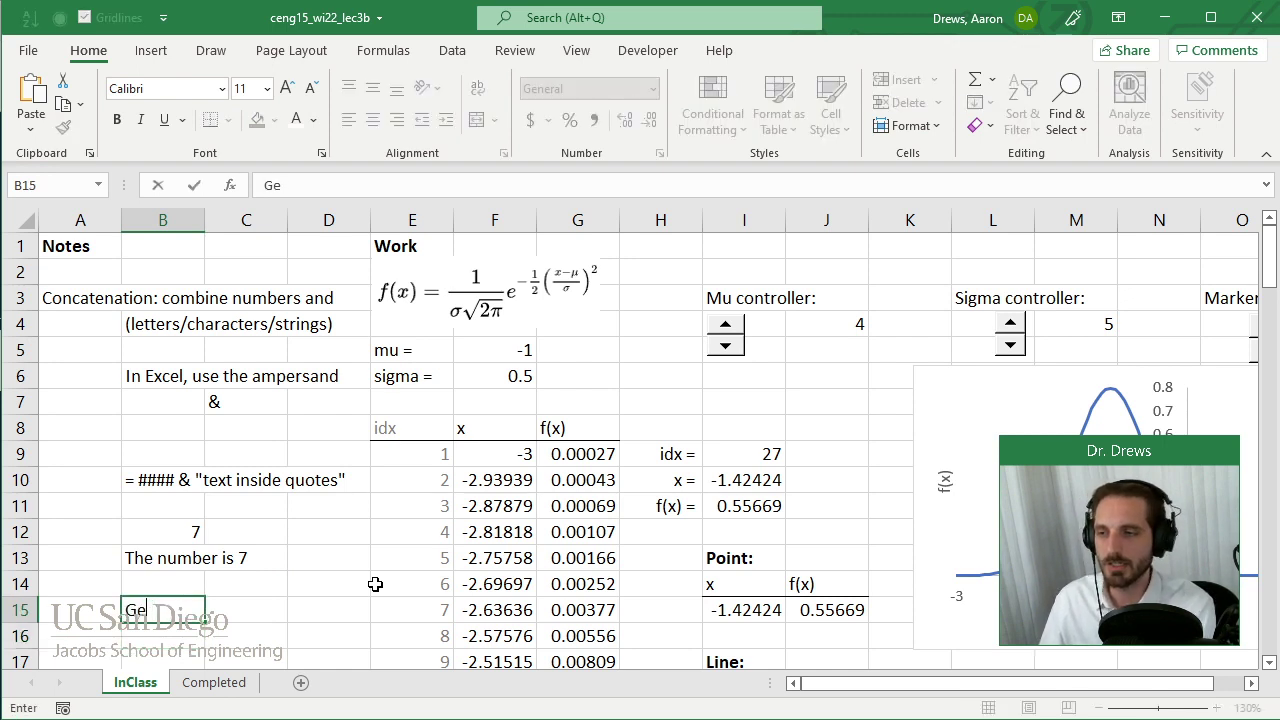
key(Escape)
key(Left)
text(Try to get)
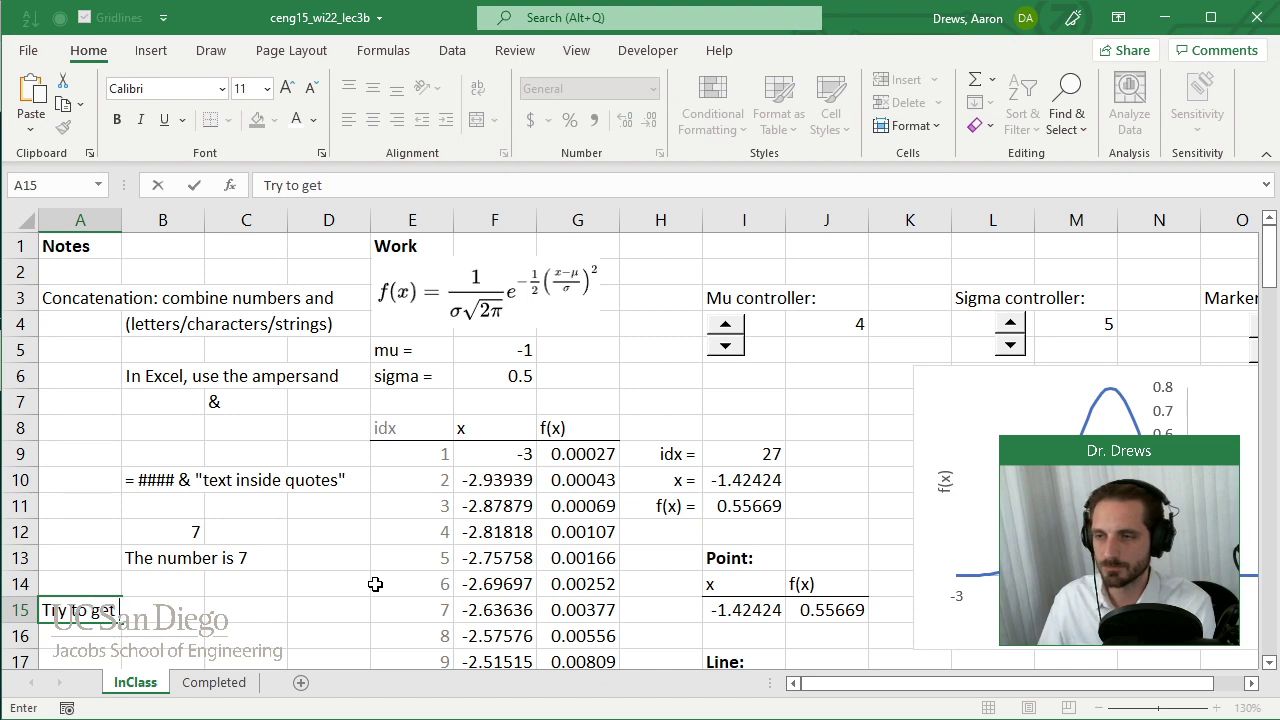
text( f()
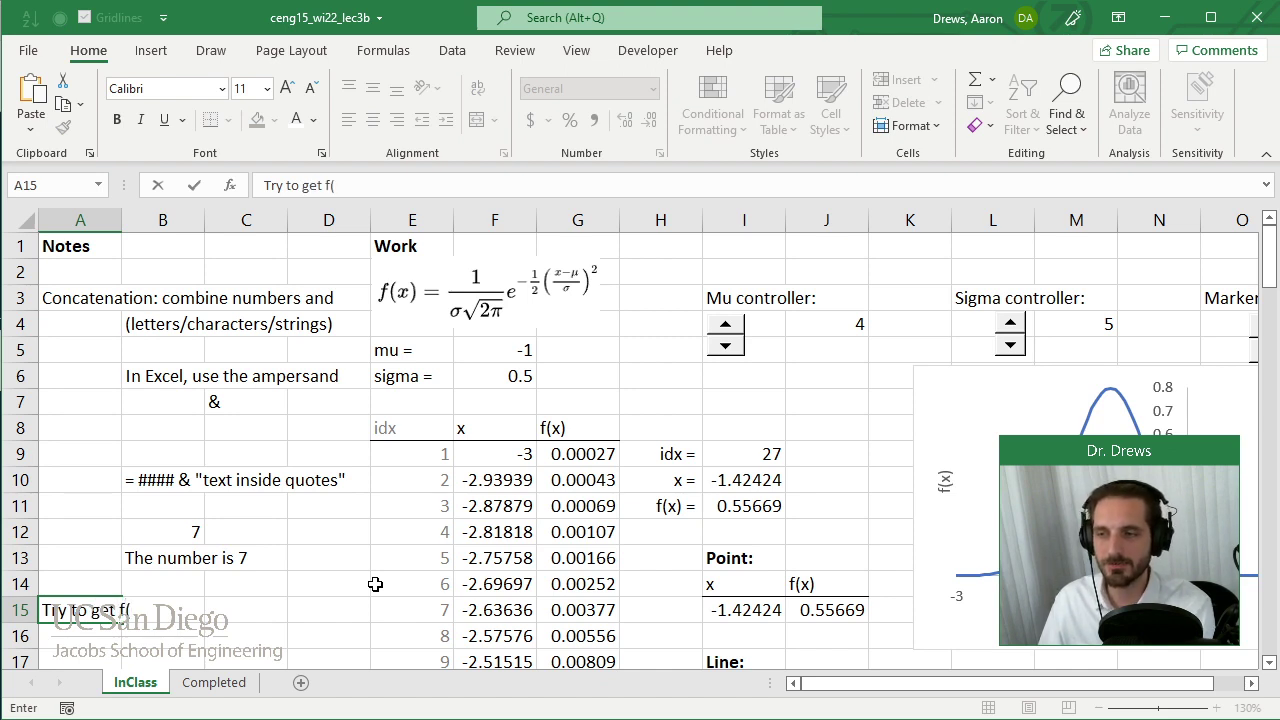
text(####)
key(BackSpace)
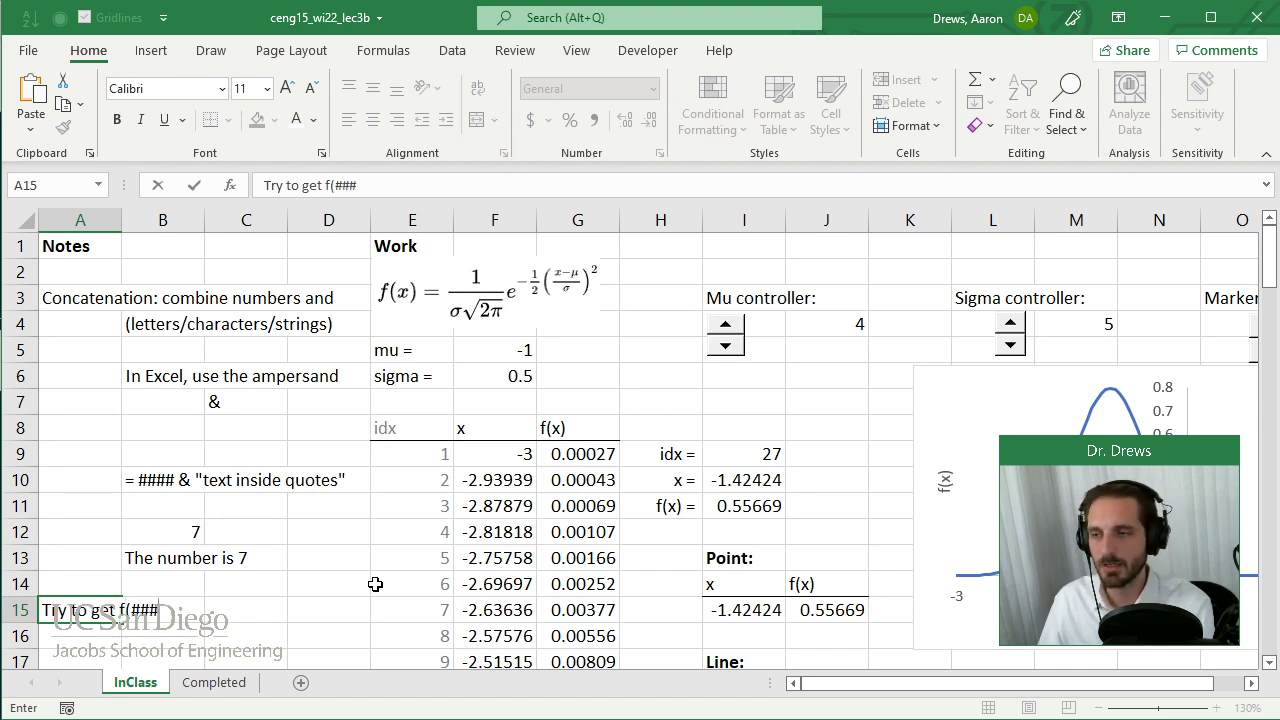
text() = ###)
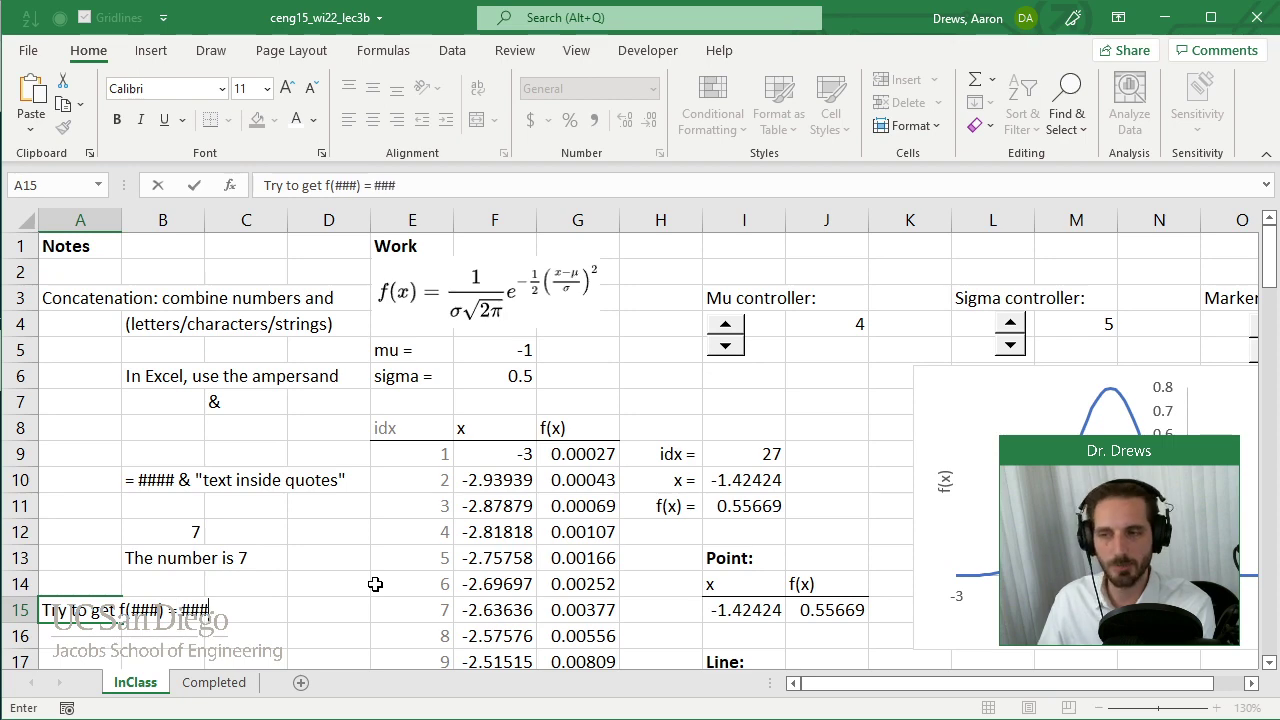
key(Return)
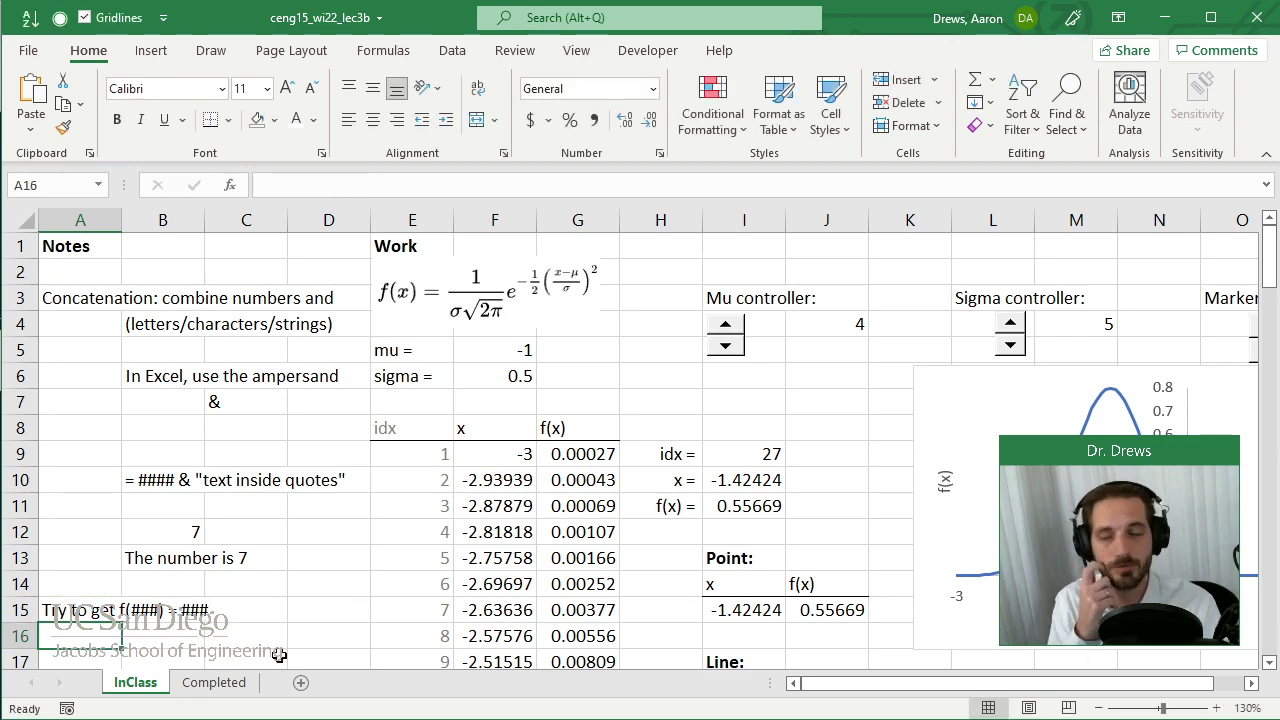
Step: On the Completed sheet, move the marker five points toward lower x and examine how the f(x) label above the chart responds
click(214, 682)
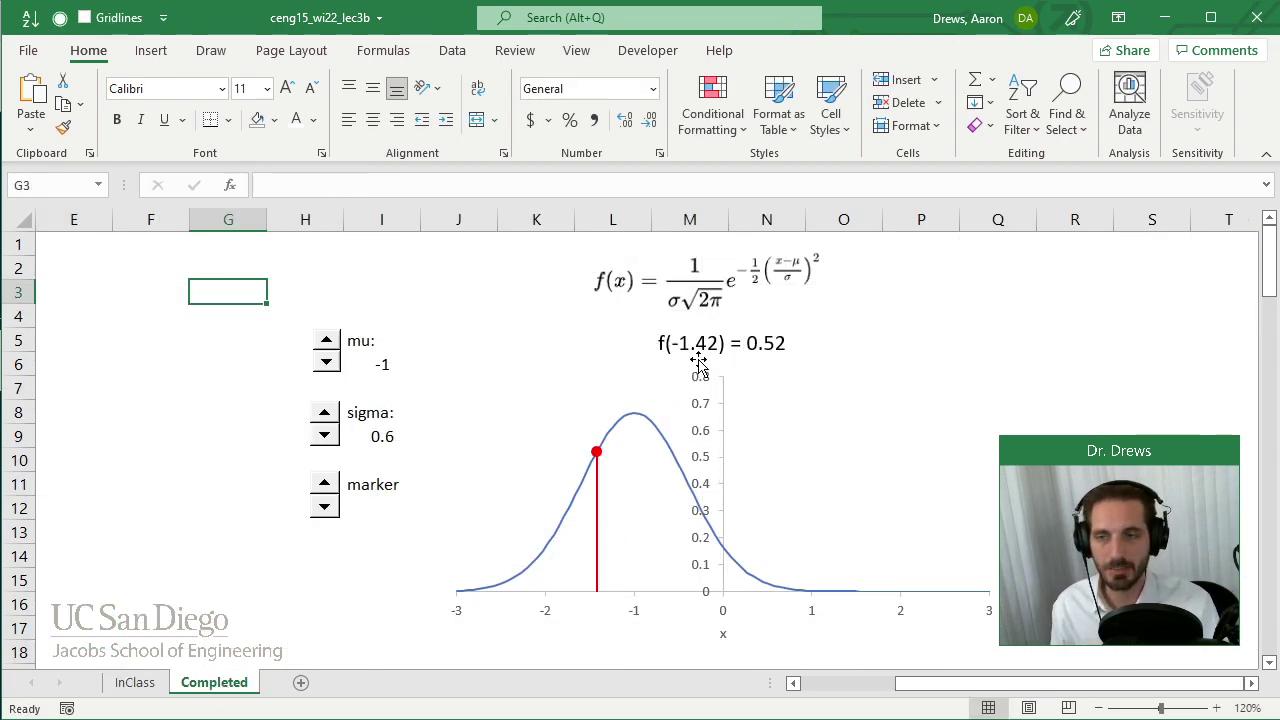
click(325, 500)
click(325, 500)
click(325, 498)
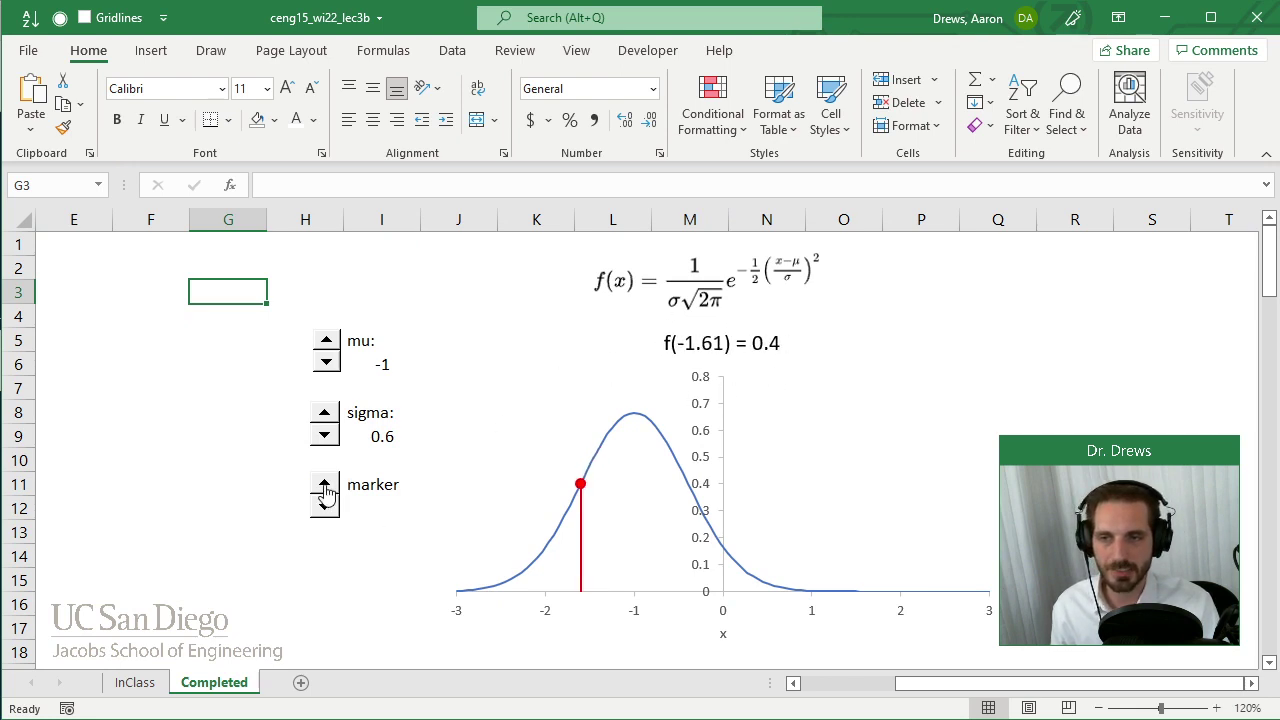
click(325, 500)
click(325, 500)
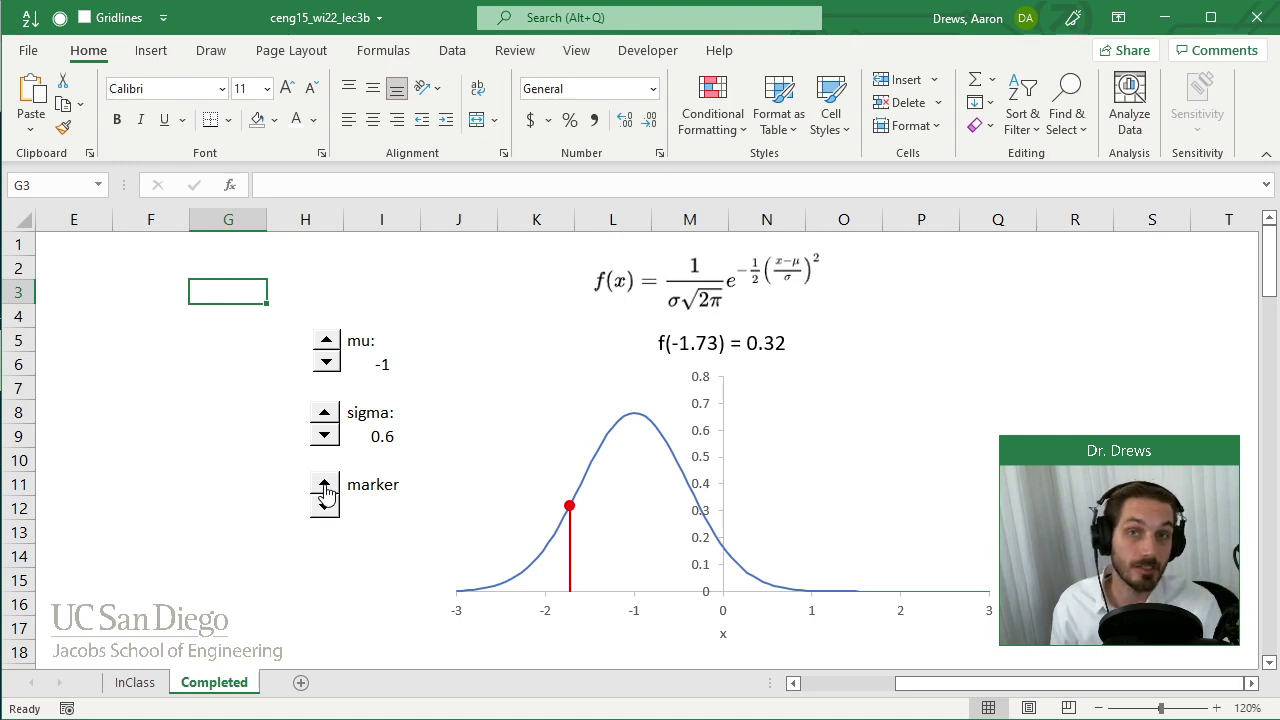
Step: Return to the InClass sheet and enter the break reminder (back 3:25) in cell B16
click(134, 682)
scroll(190, 632, down, 1)
click(160, 561)
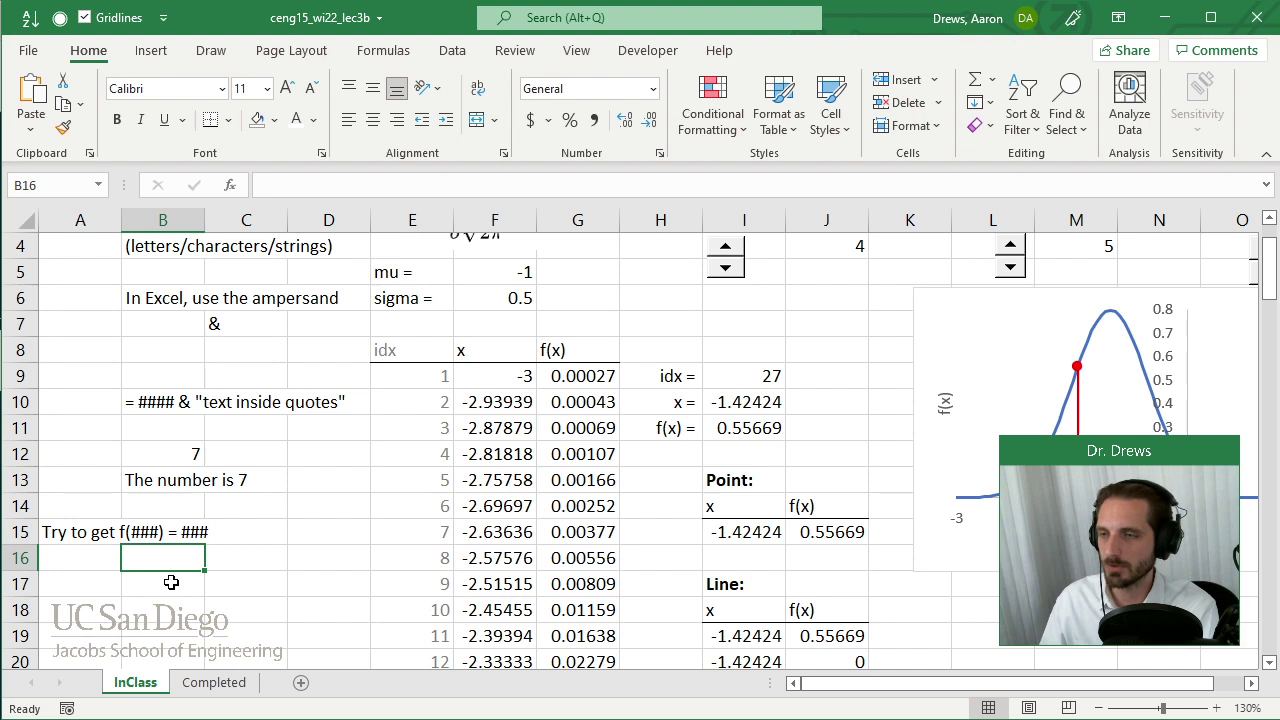
text((B)
key(BackSpace)
text(back )
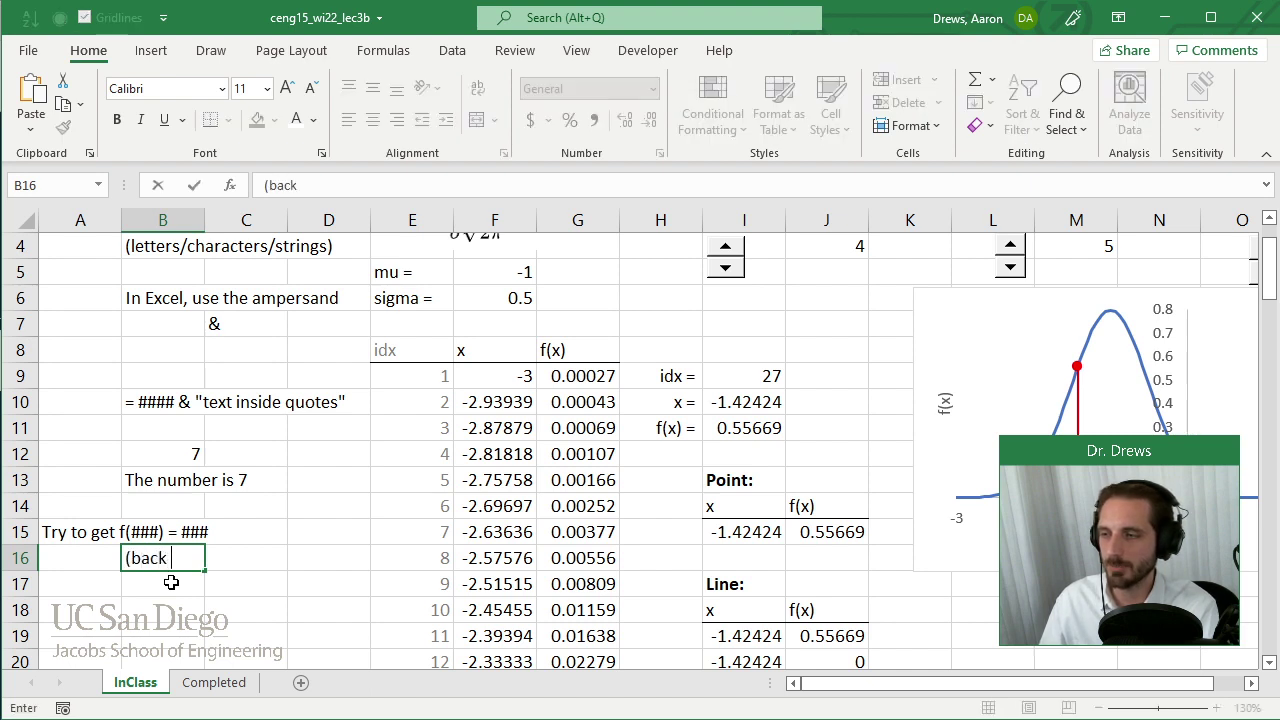
text(3:25))
key(Return)
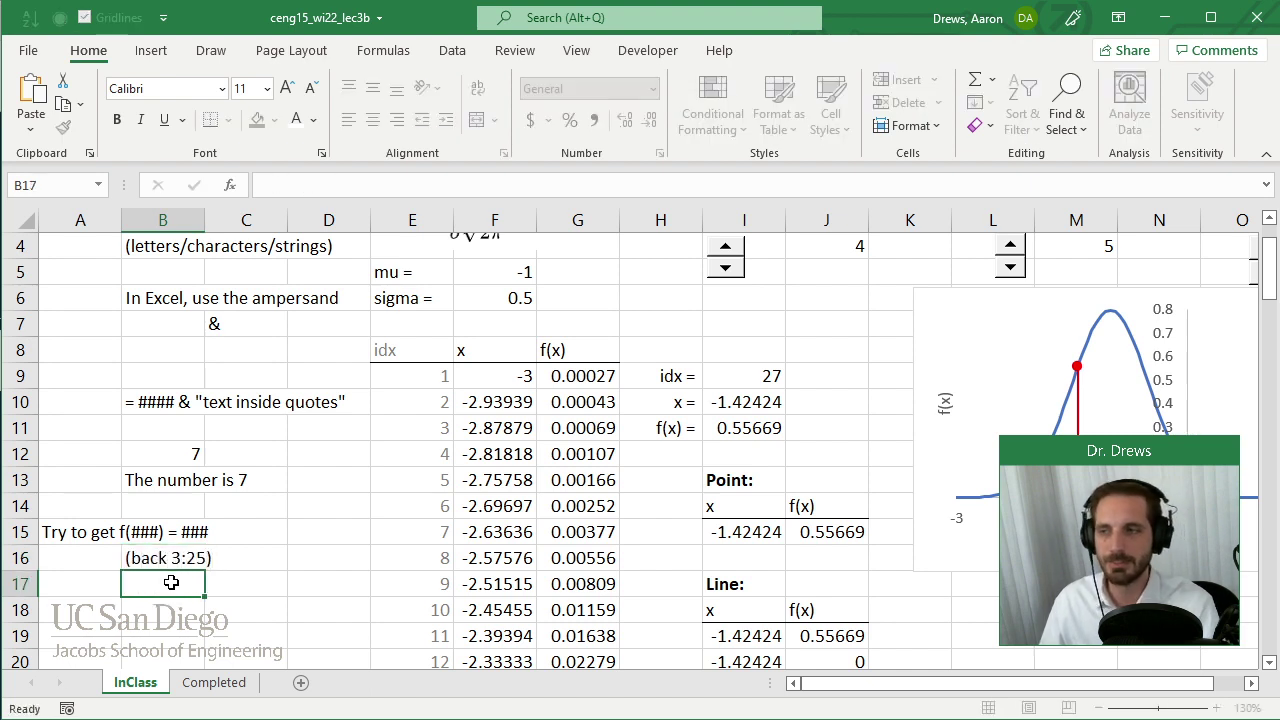
Step: Highlight the exercise note across cells A15:C15 with a yellow fill
key(Up)
key(Up)
key(Left)
key(shift+Right)
key(shift+Right)
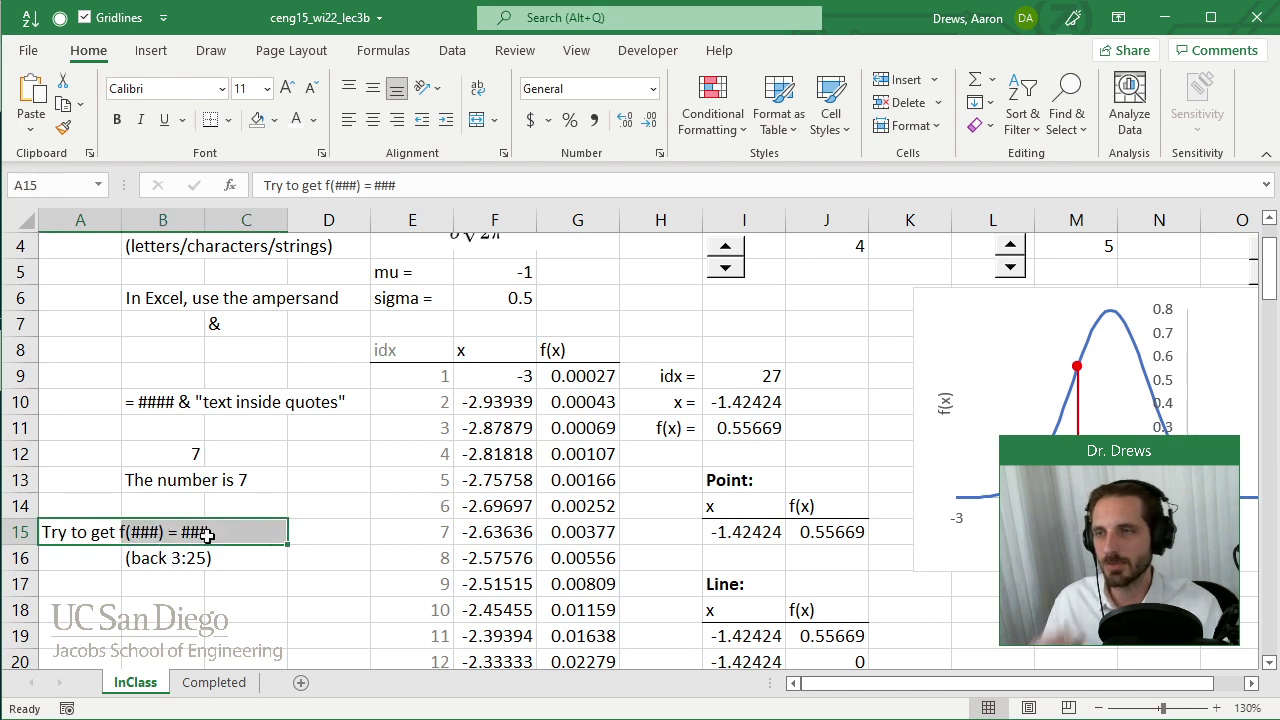
click(274, 120)
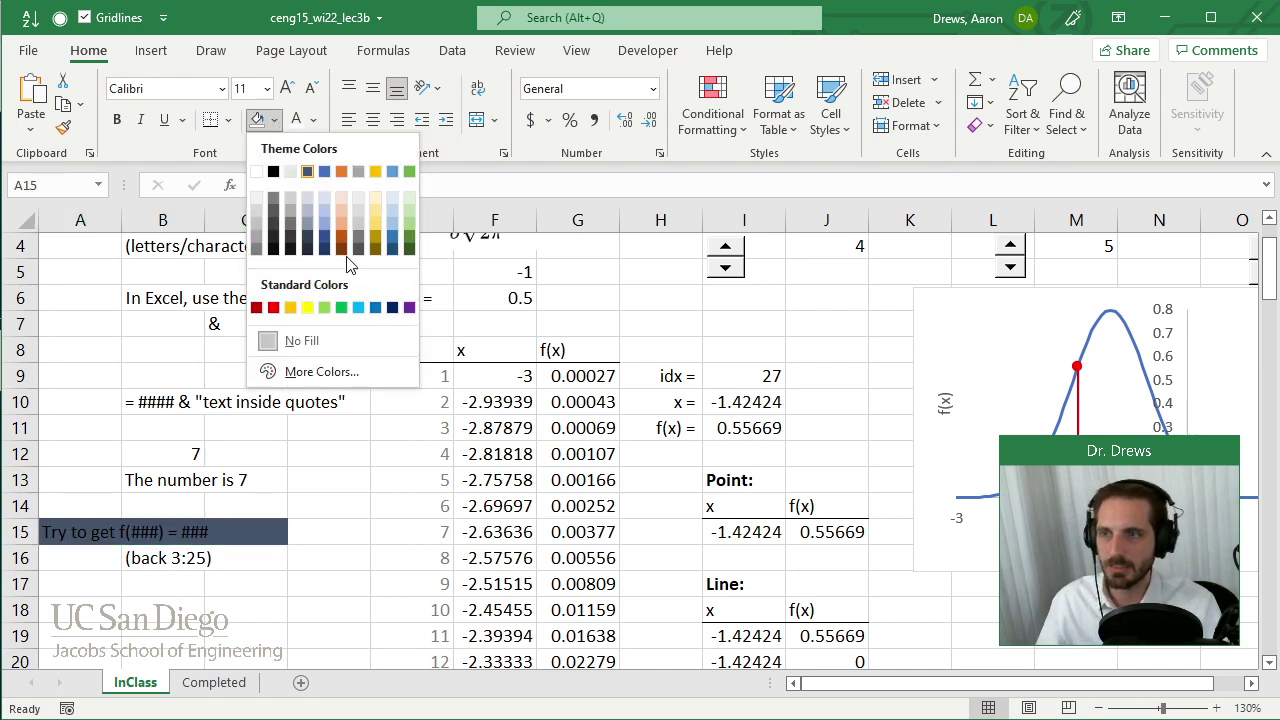
click(311, 306)
click(388, 508)
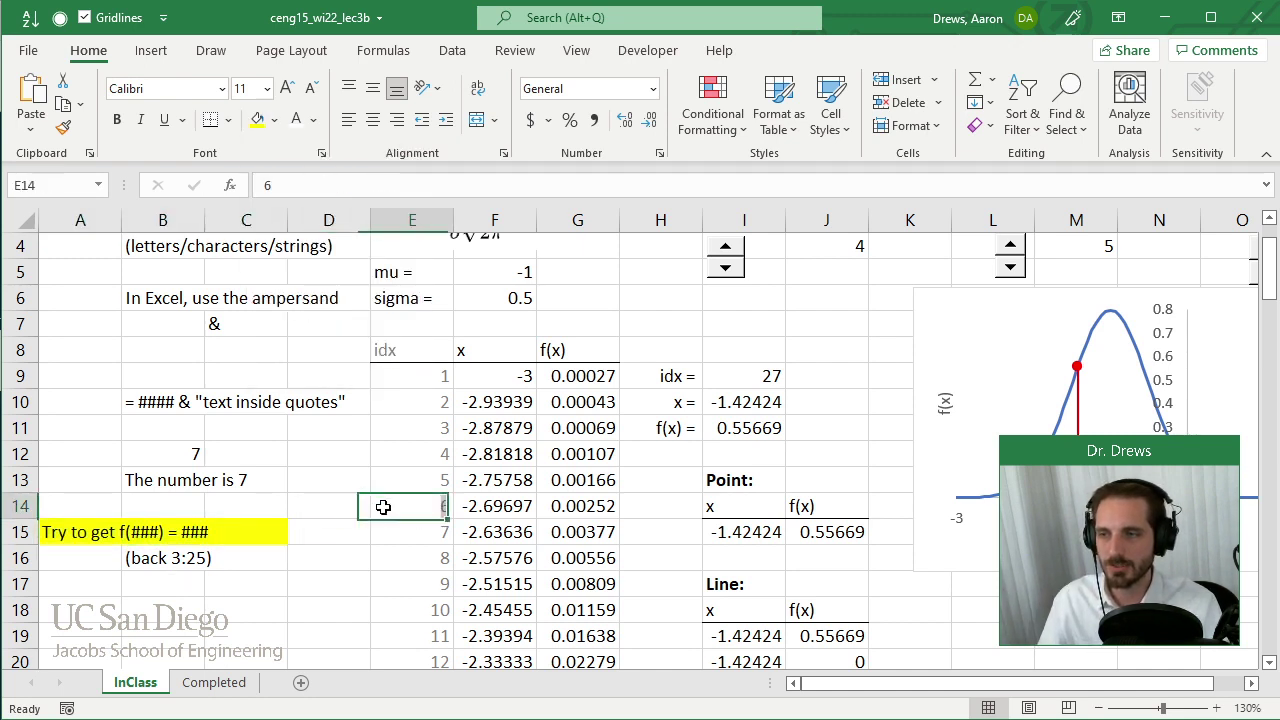
Step: Enter the formula ="f("&I10&") = "&I11 in cell B18, joining the label text with the marker's x and f(x) values
double_click(147, 481)
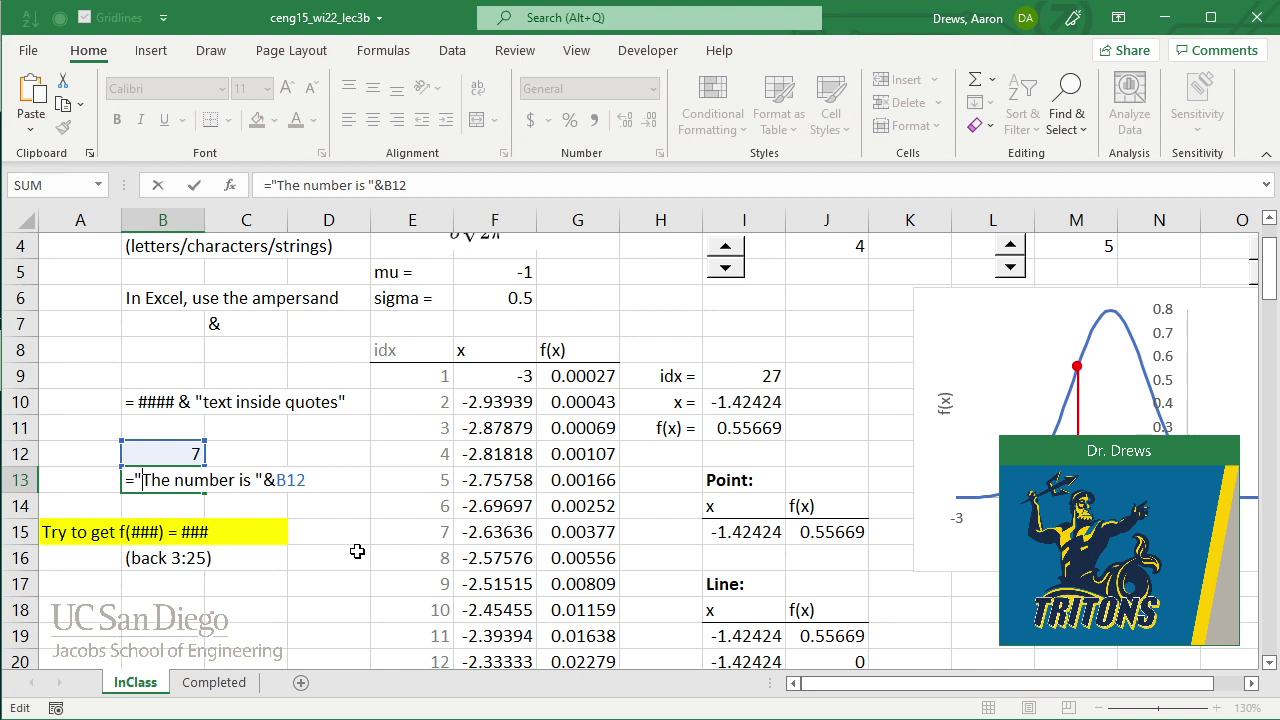
click(148, 603)
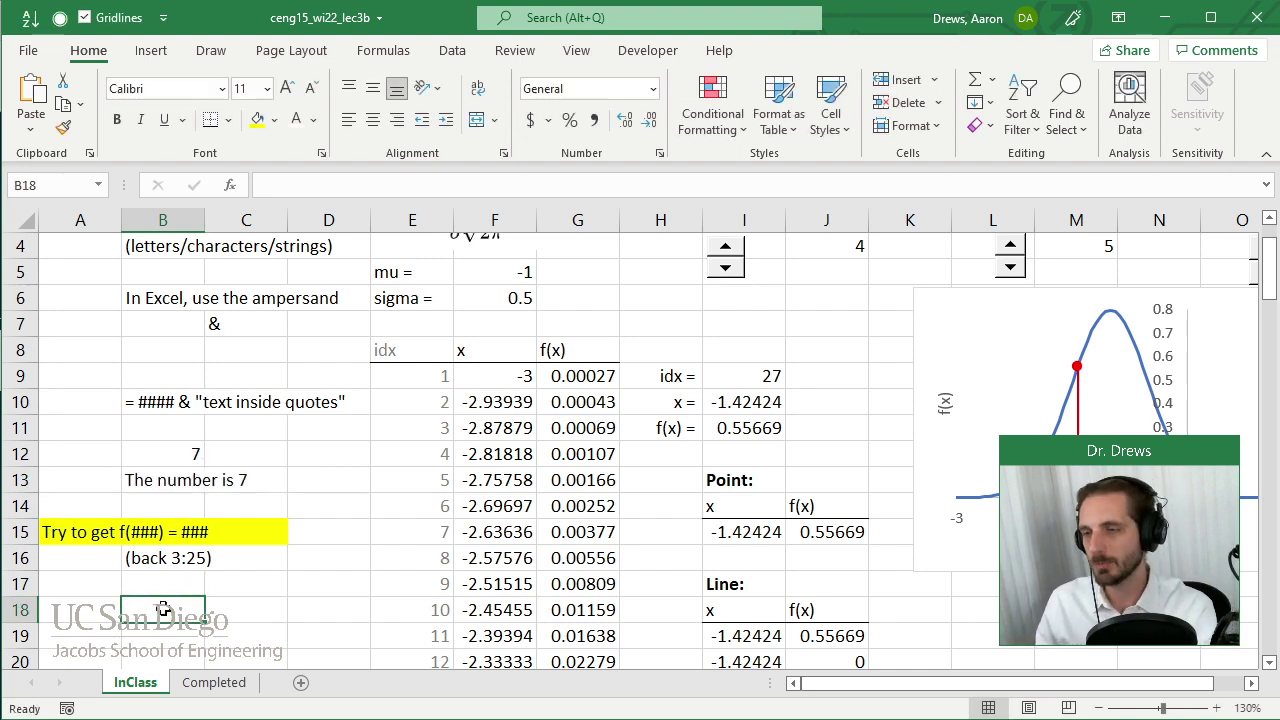
text(=)
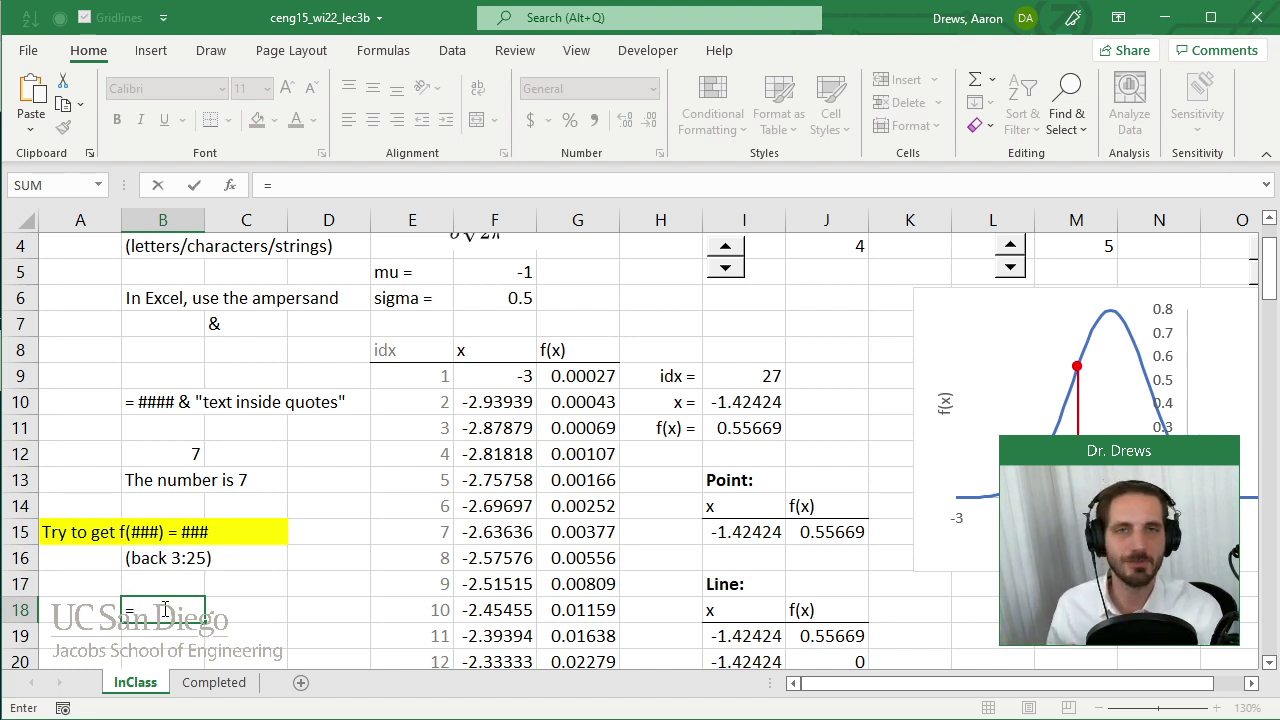
text("f()
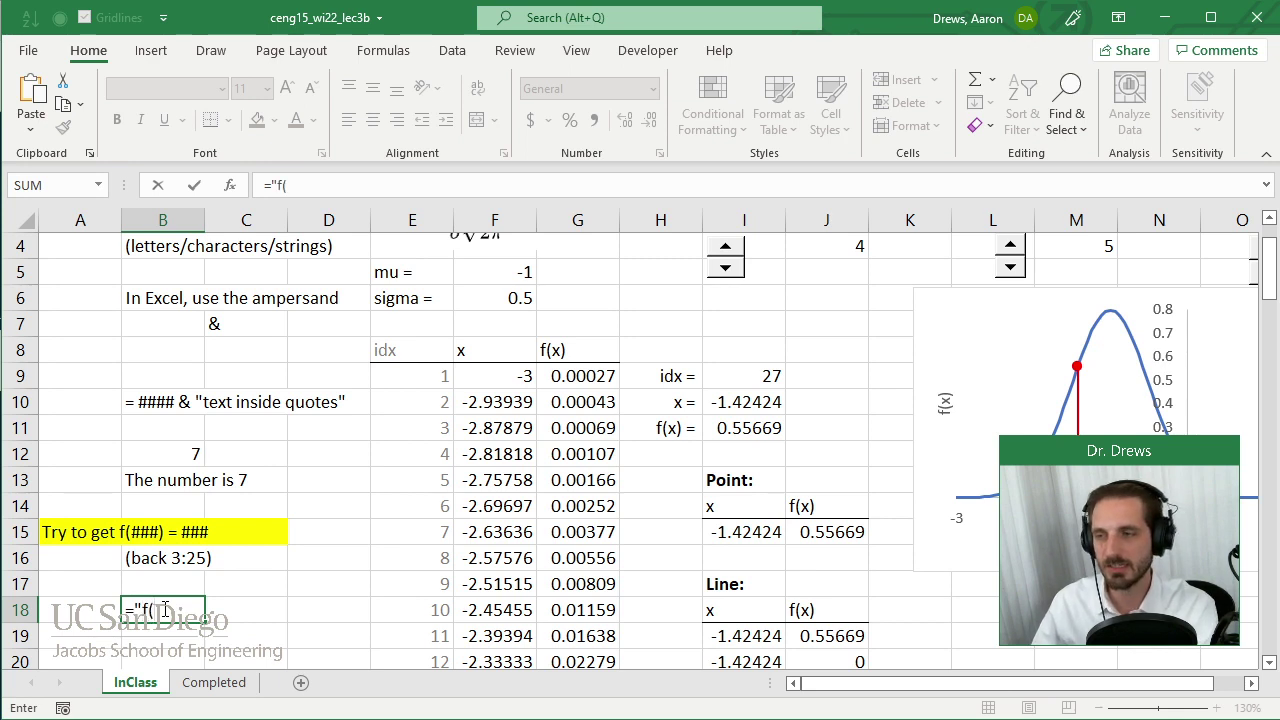
text(")
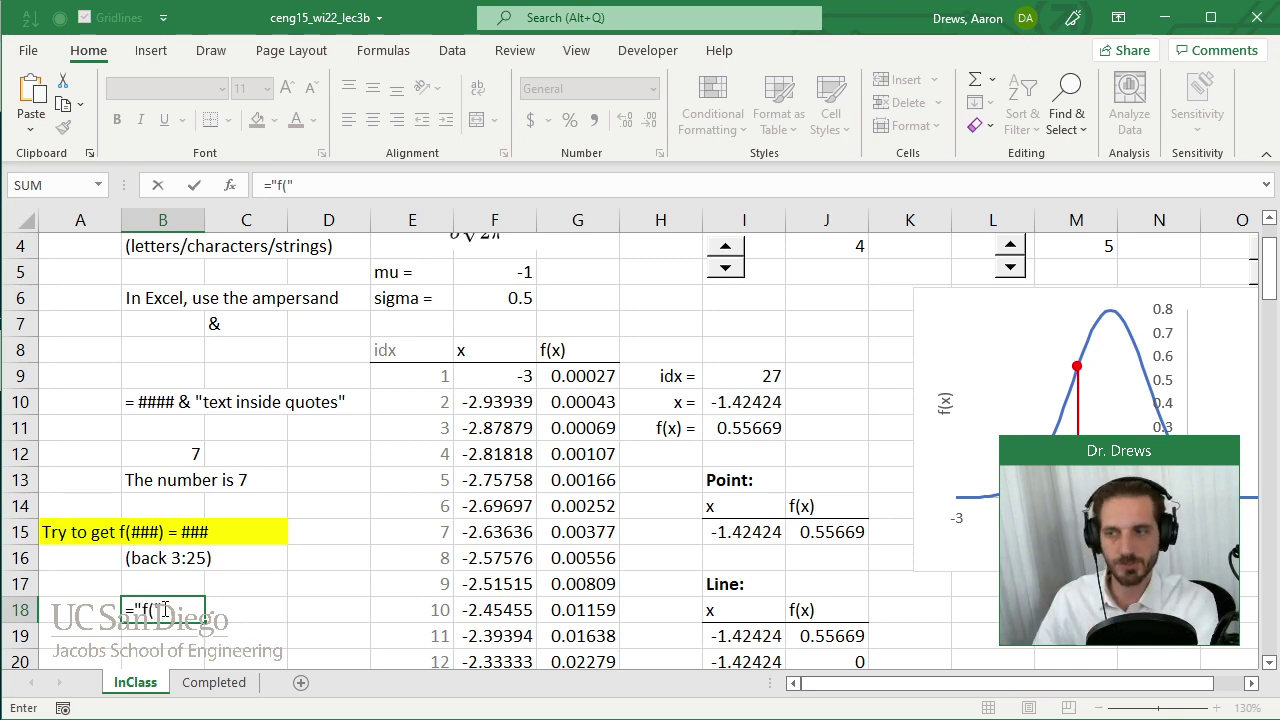
text(&)
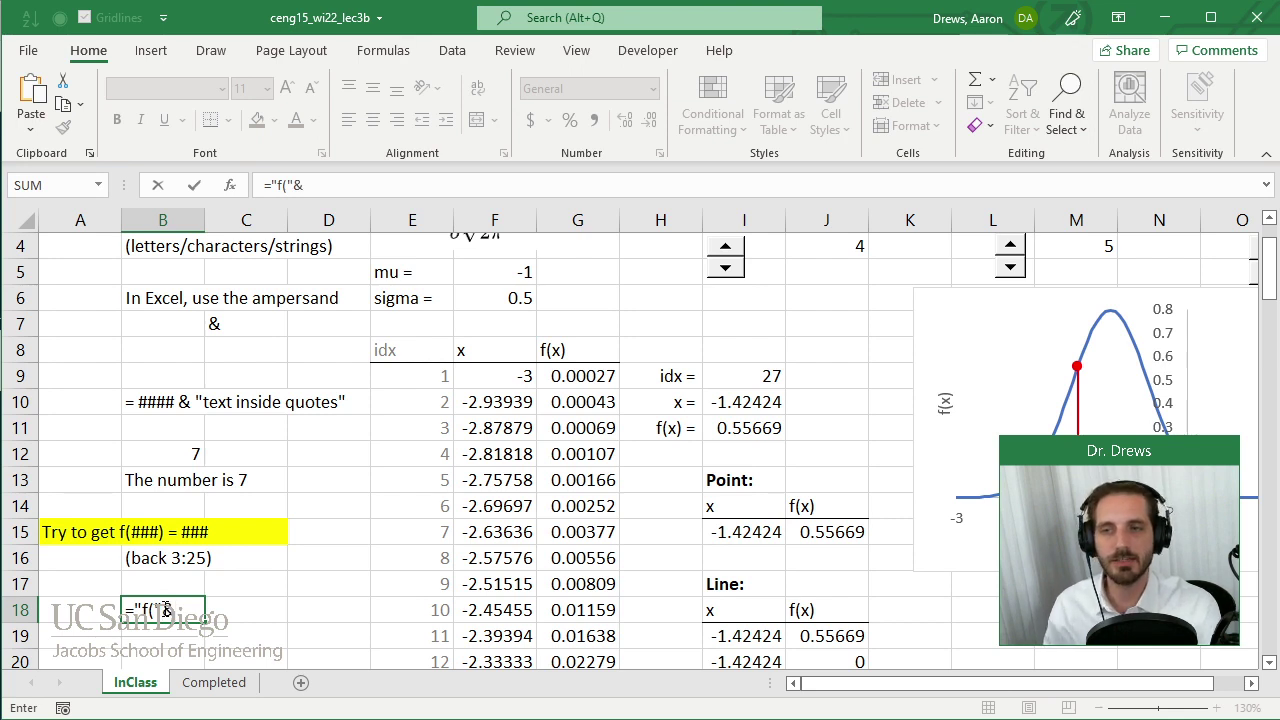
click(727, 391)
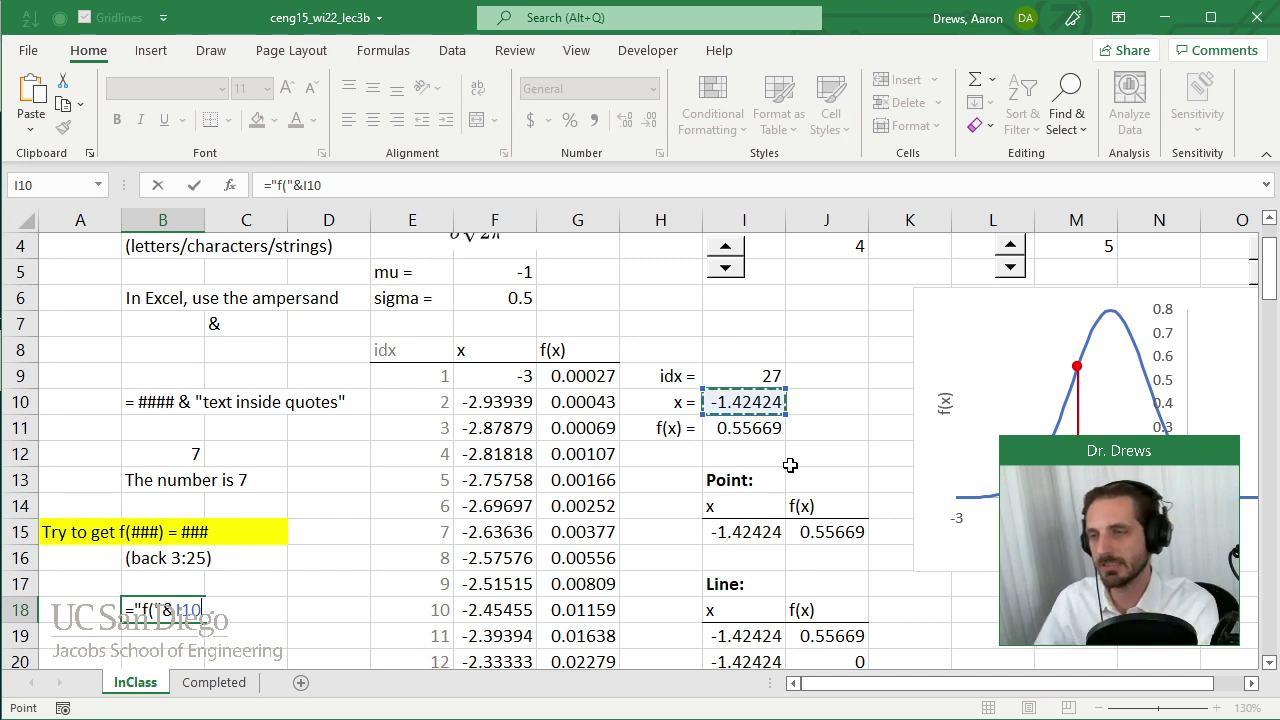
text(&)
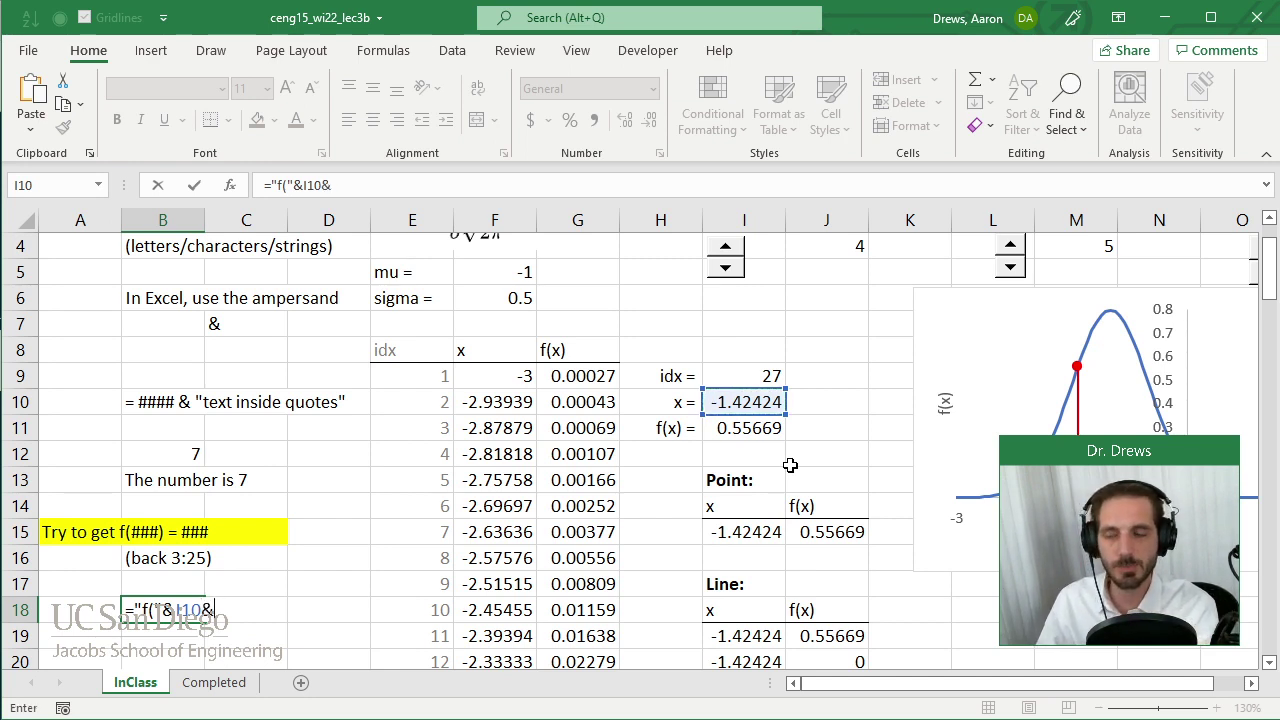
text("))
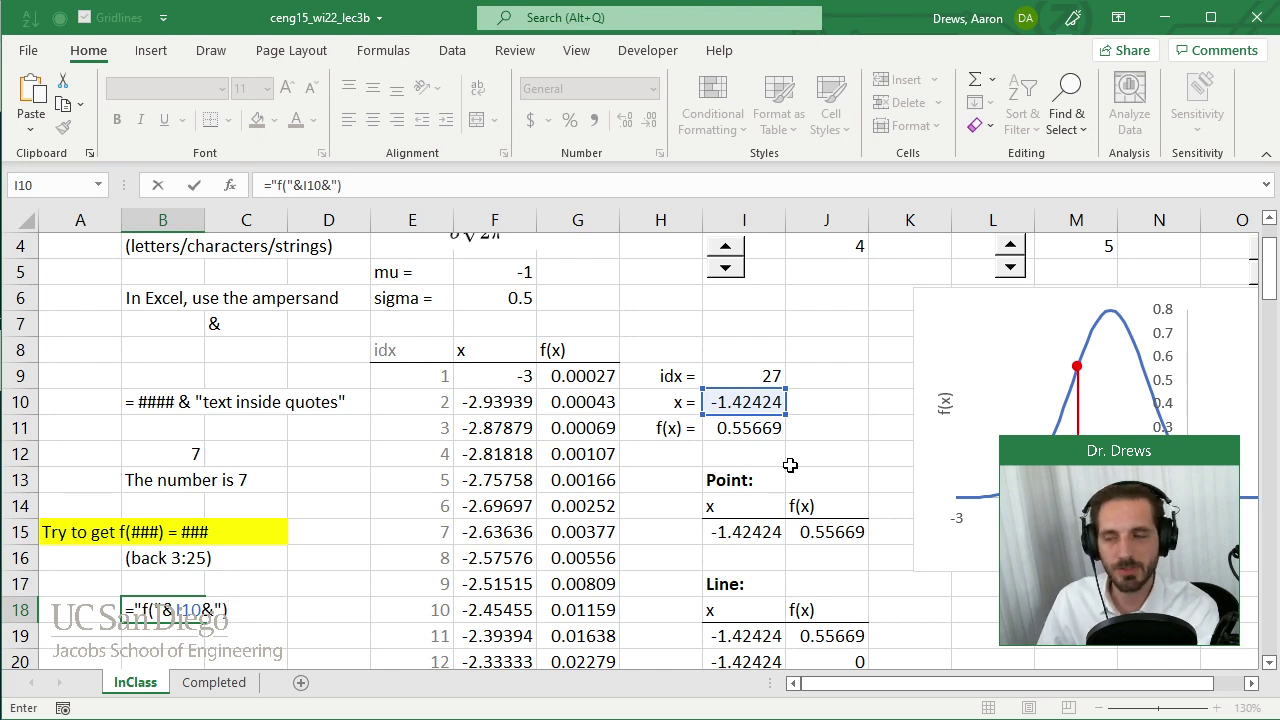
text( = )
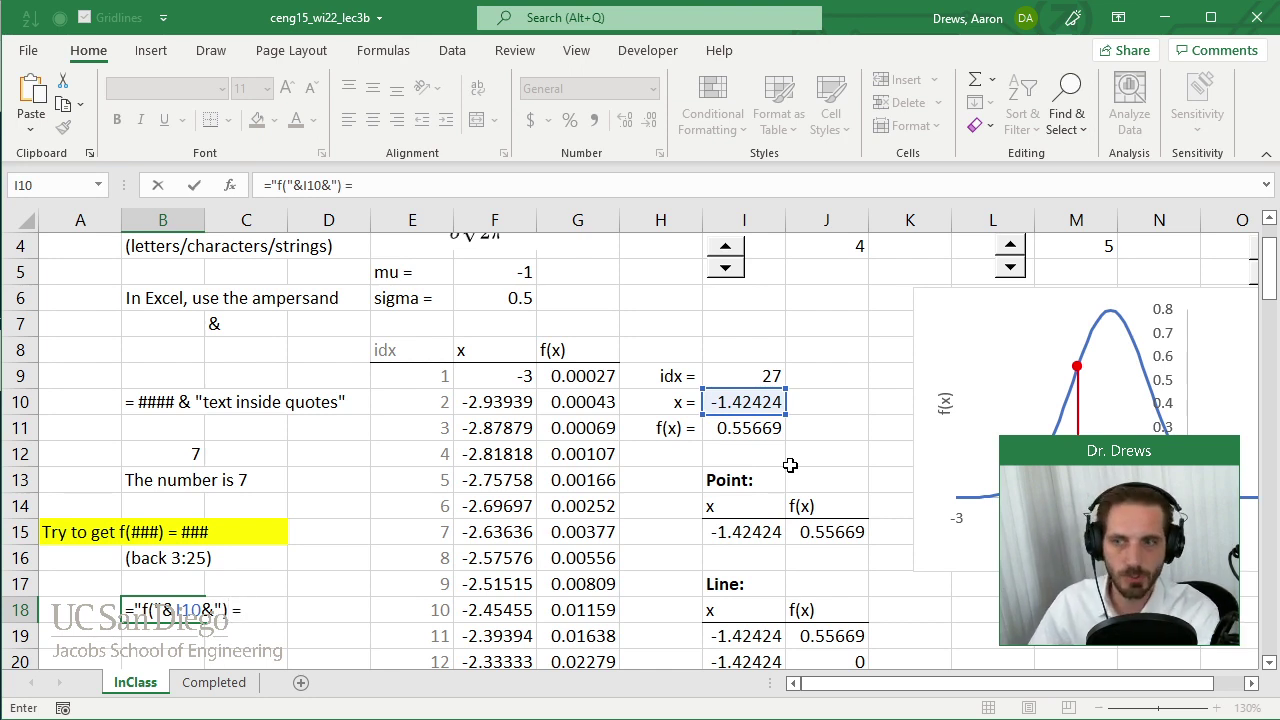
text(")
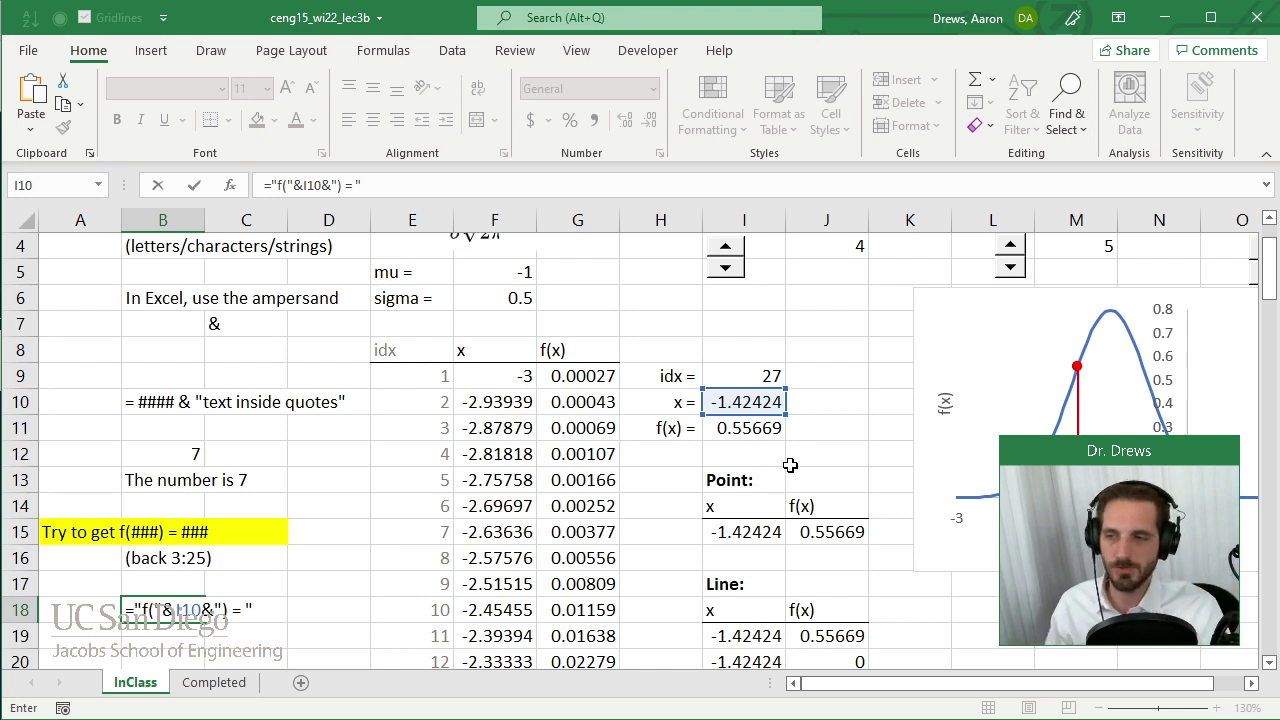
text(&)
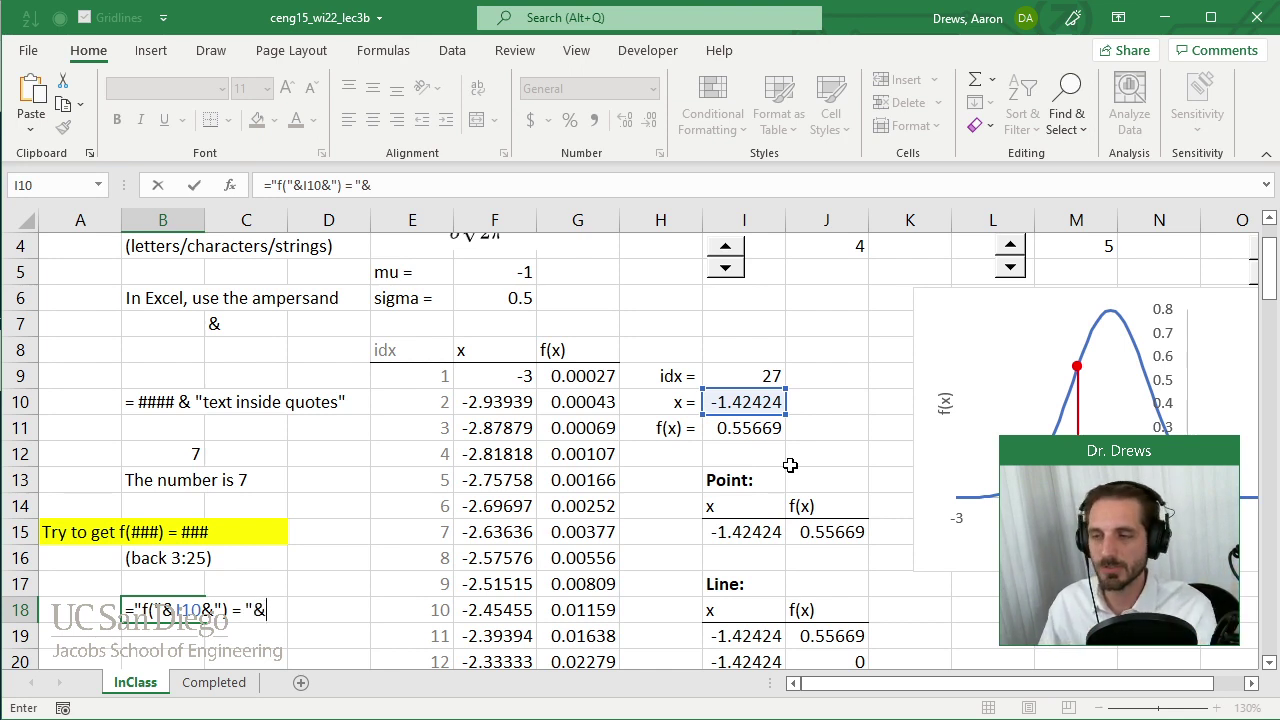
click(724, 430)
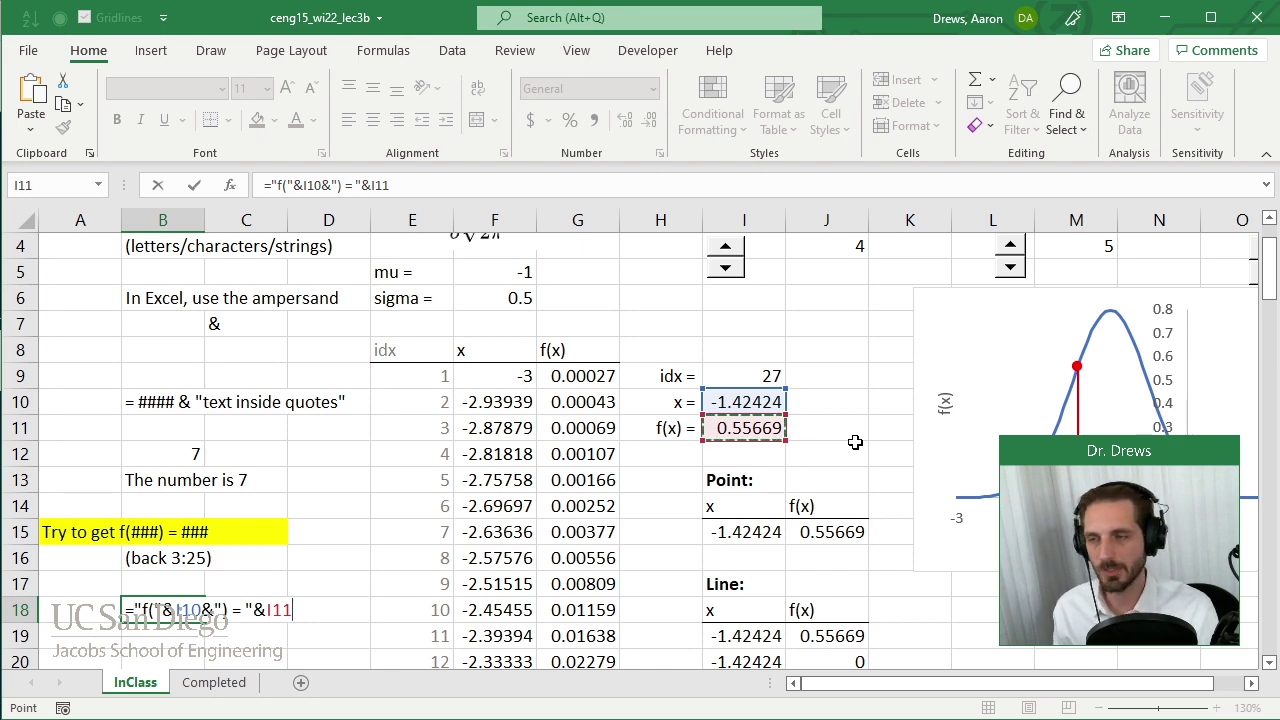
key(Return)
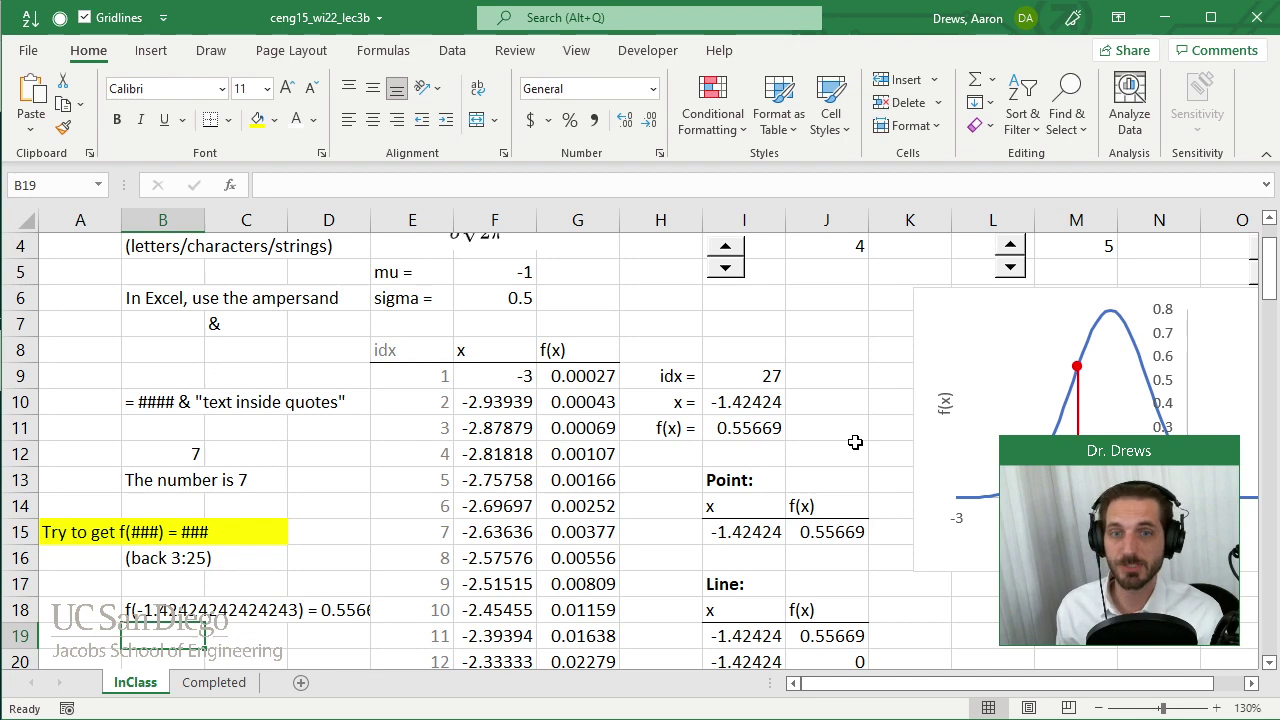
Step: Remove the fill colour from cells A14:C16 and clear the exercise note and break reminder there
scroll(724, 472, down, 1)
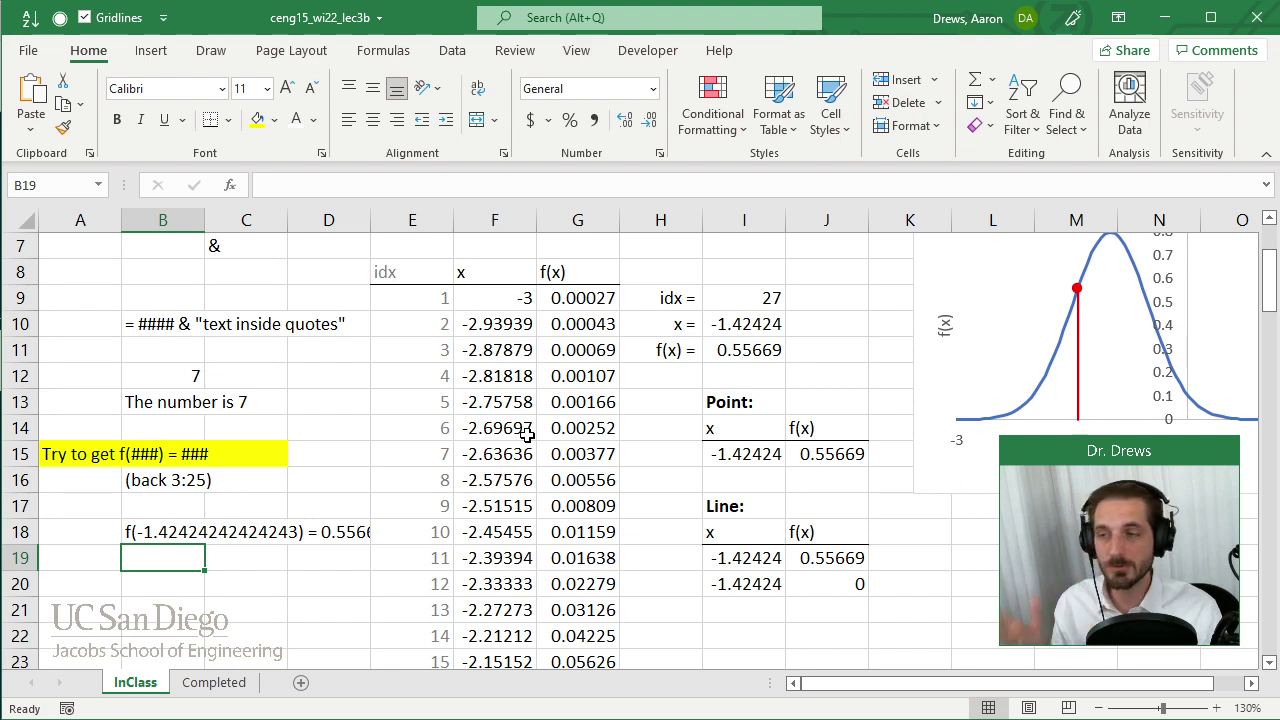
drag(84, 436, 218, 460)
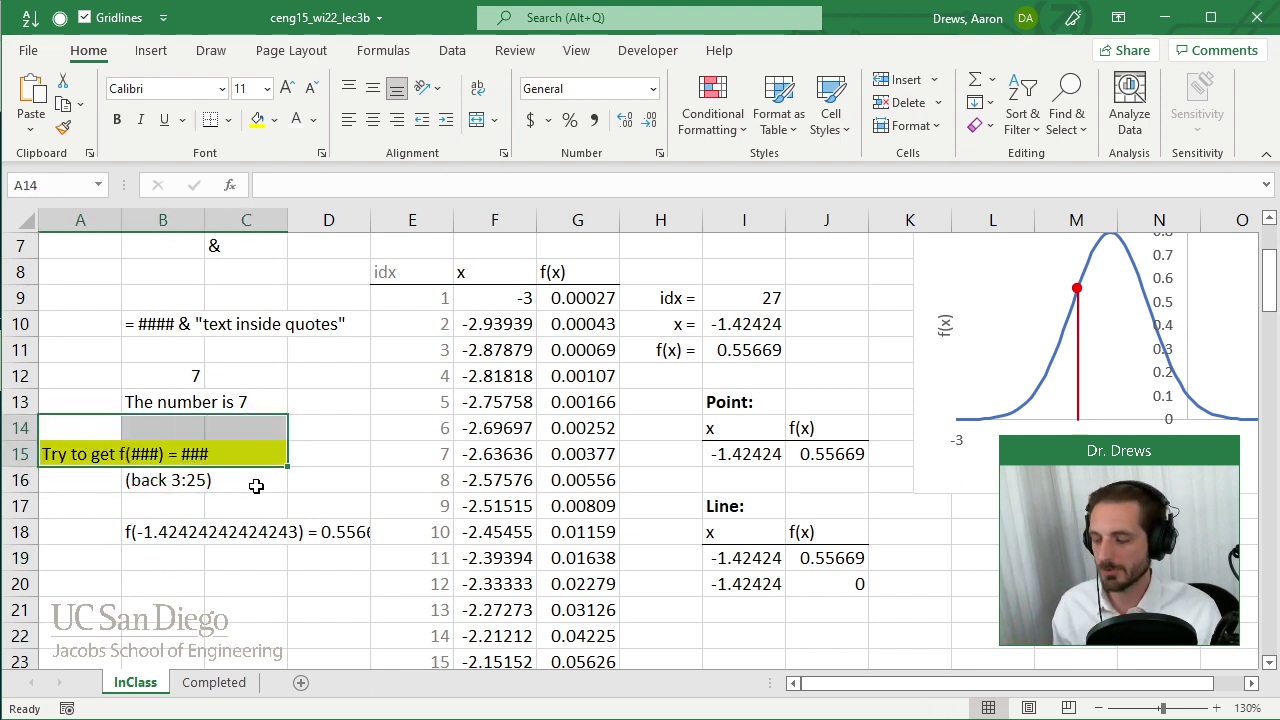
shift+click(248, 483)
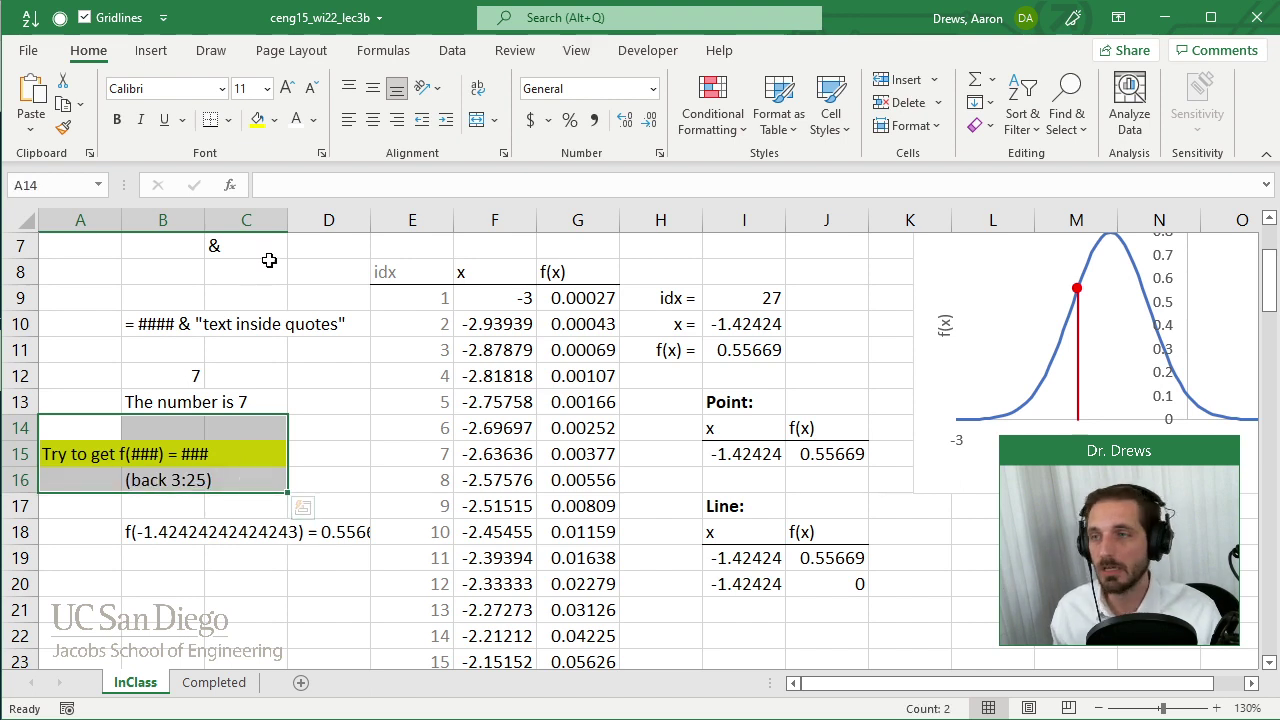
click(275, 121)
click(300, 340)
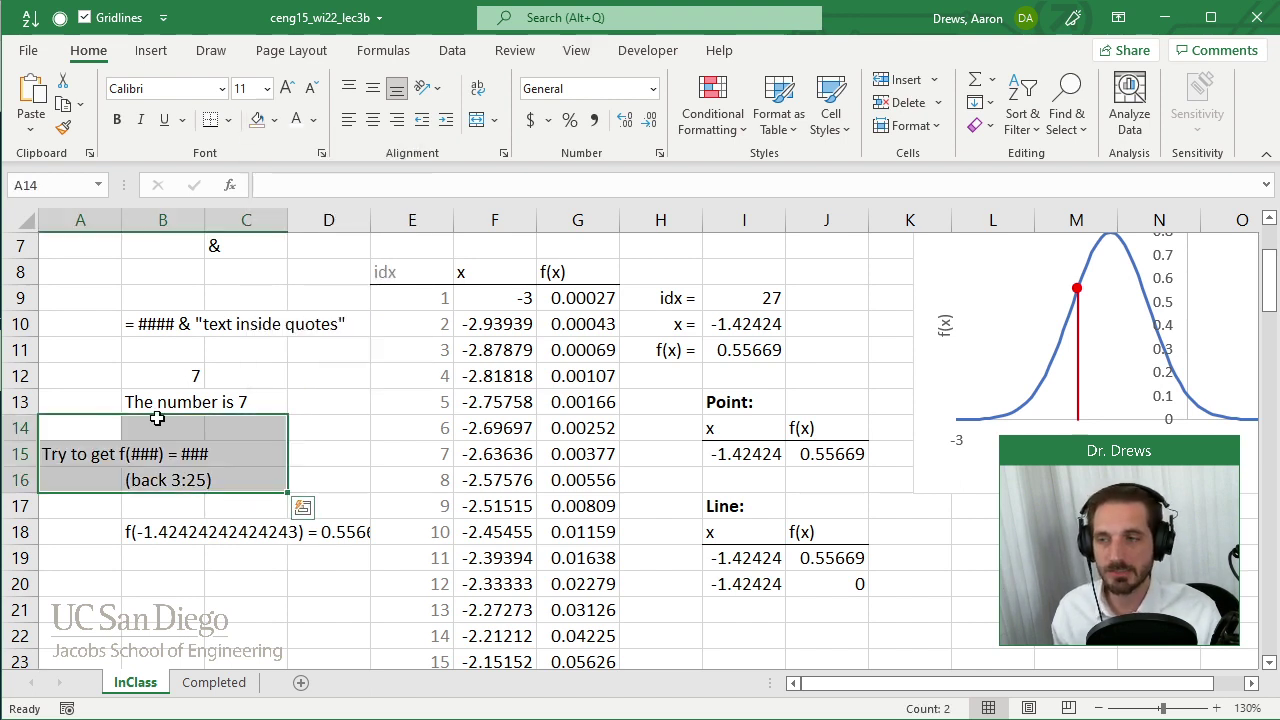
key(Delete)
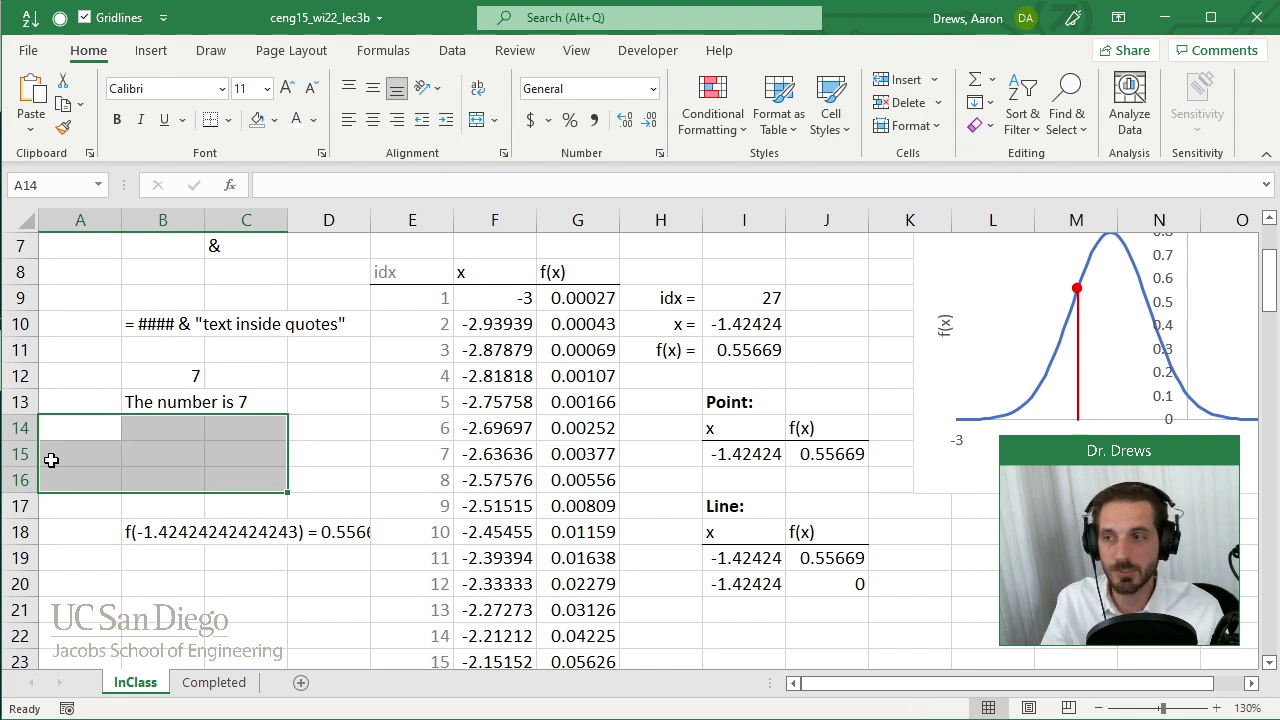
Step: Enter the heading "To round numbers," in cell A15
click(52, 459)
text(To round numbers,)
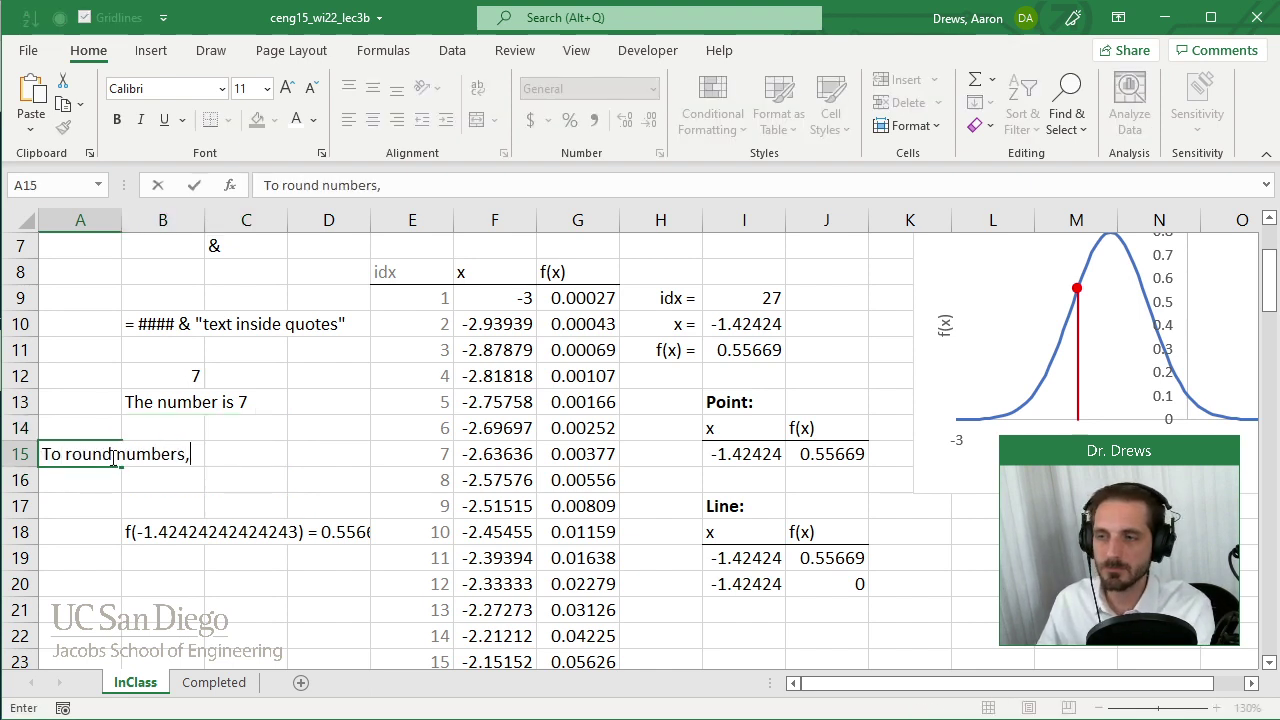
key(Return)
Step: Write the syntax note =round(###, numberOfDigits) as plain text in cell B16
key(Right)
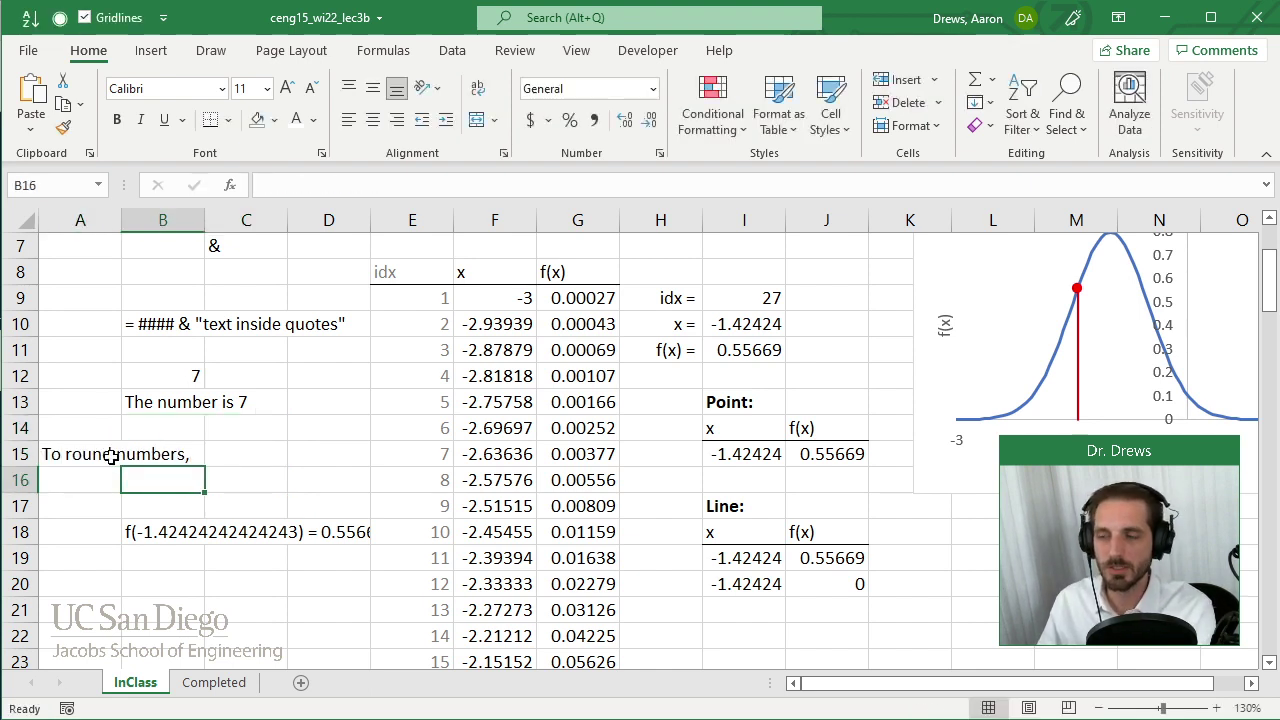
text('= rou)
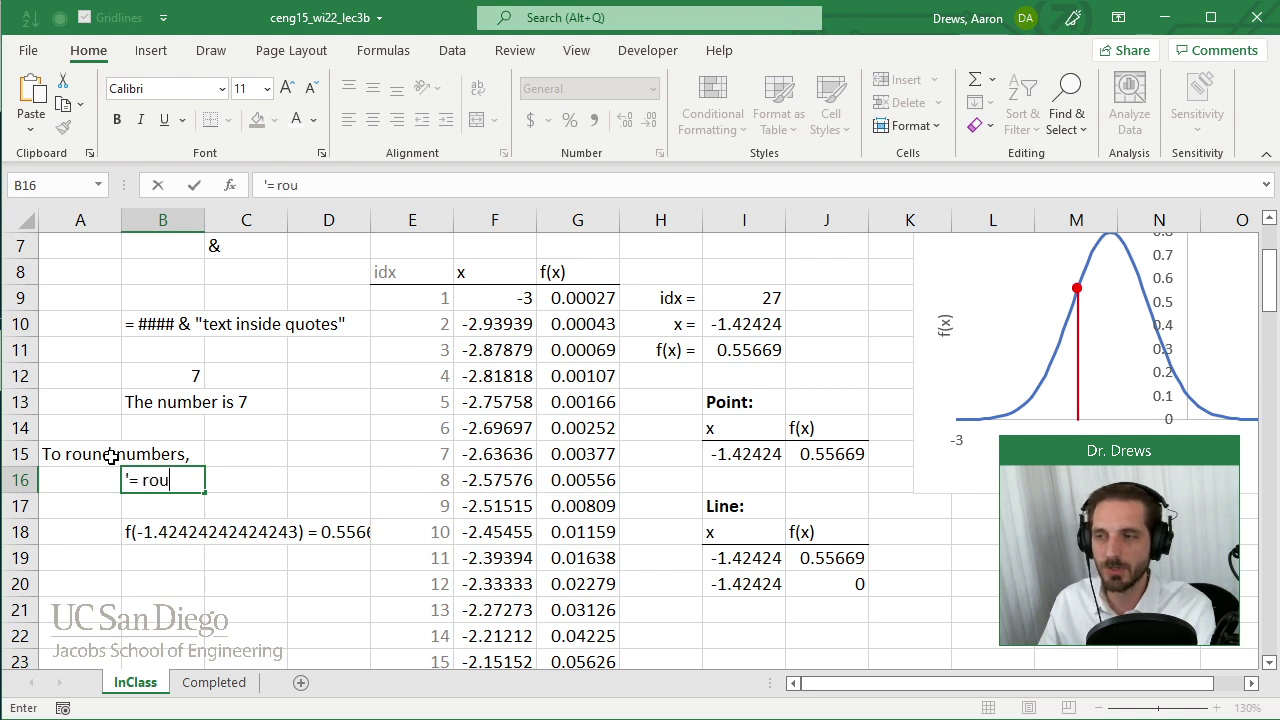
key(BackSpace)
key(BackSpace)
key(BackSpace)
key(BackSpace)
text(round(#)
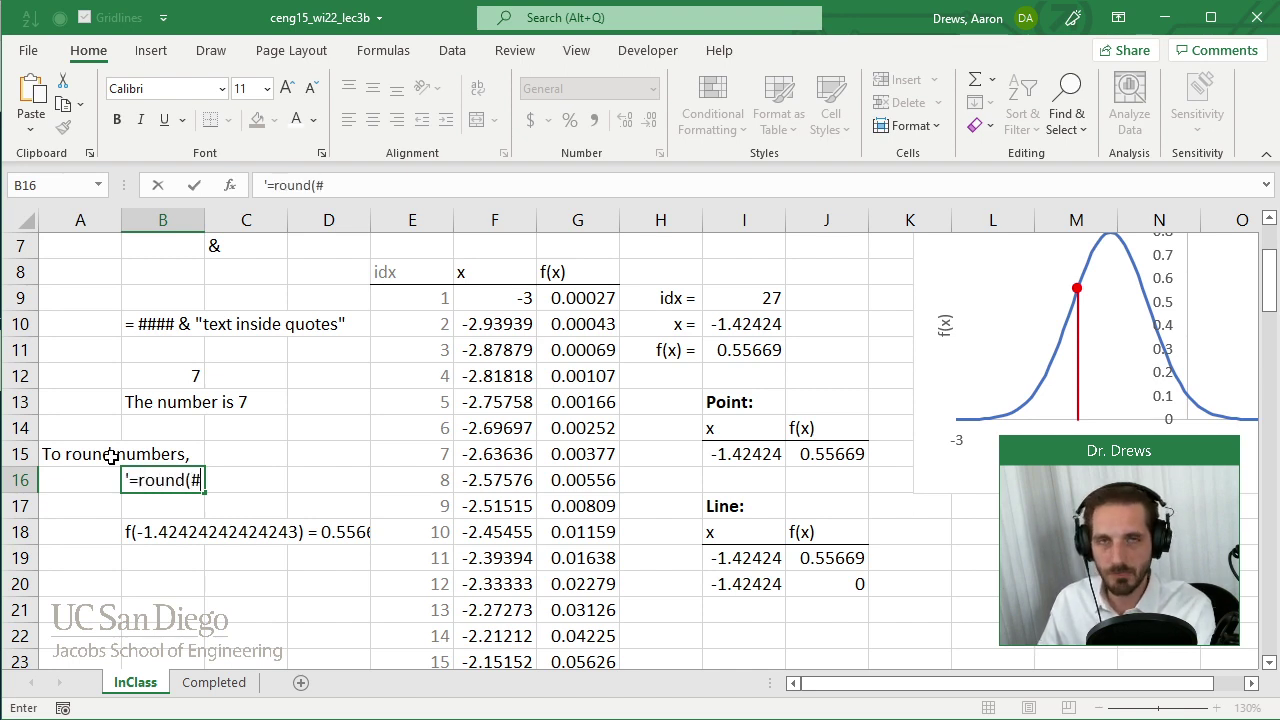
text(##, numbero)
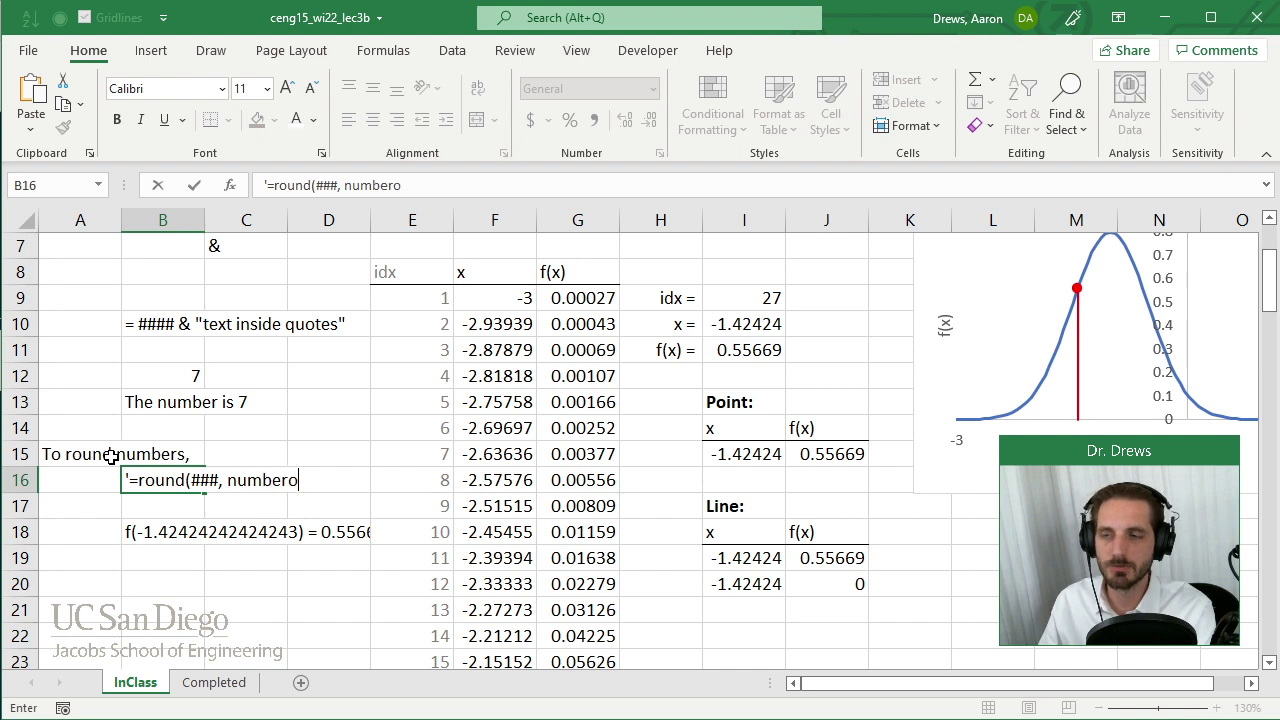
key(BackSpace)
text(OfDigits))
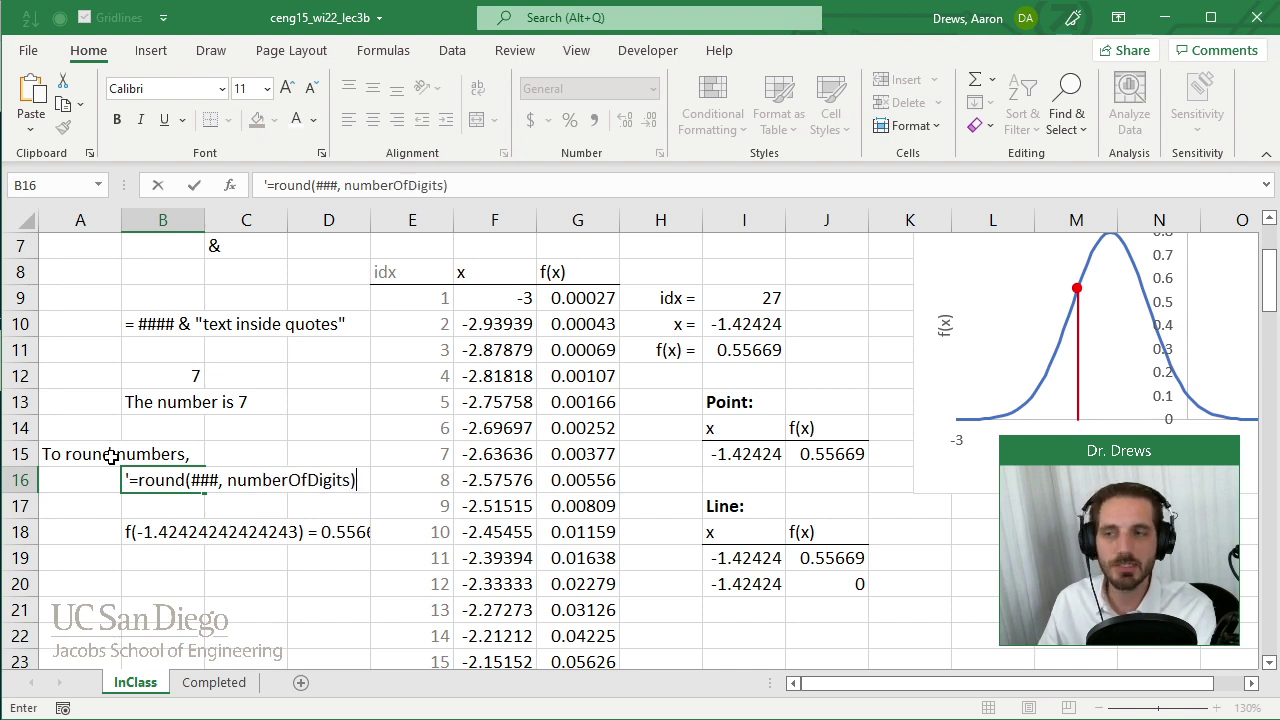
key(Return)
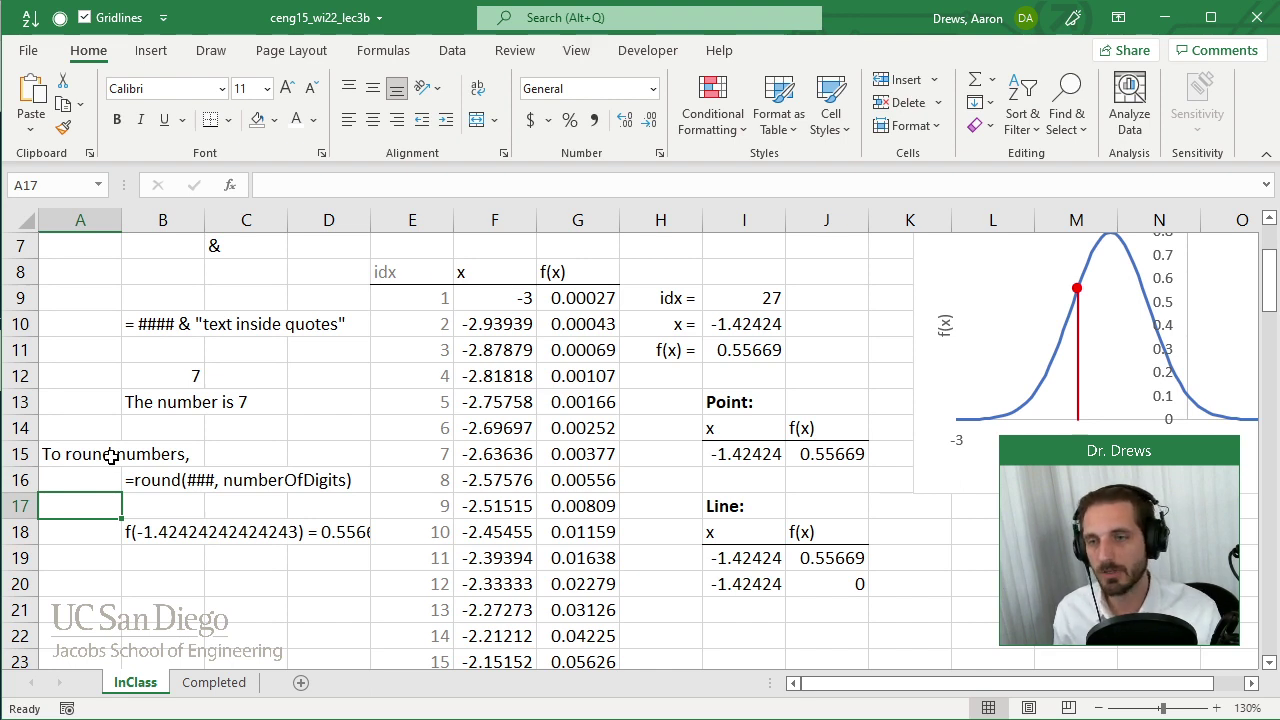
Step: Edit the label formula in B18 so its x value is rounded to two digits with round(I10,2)
click(142, 536)
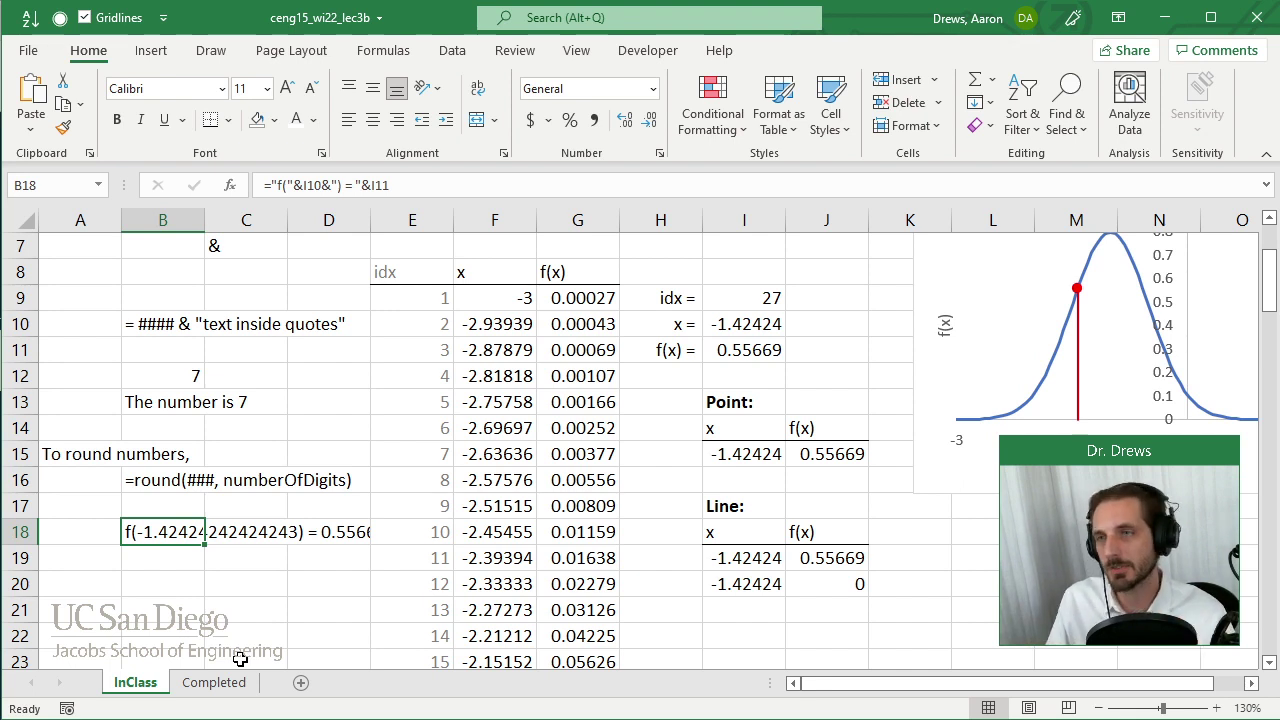
double_click(148, 532)
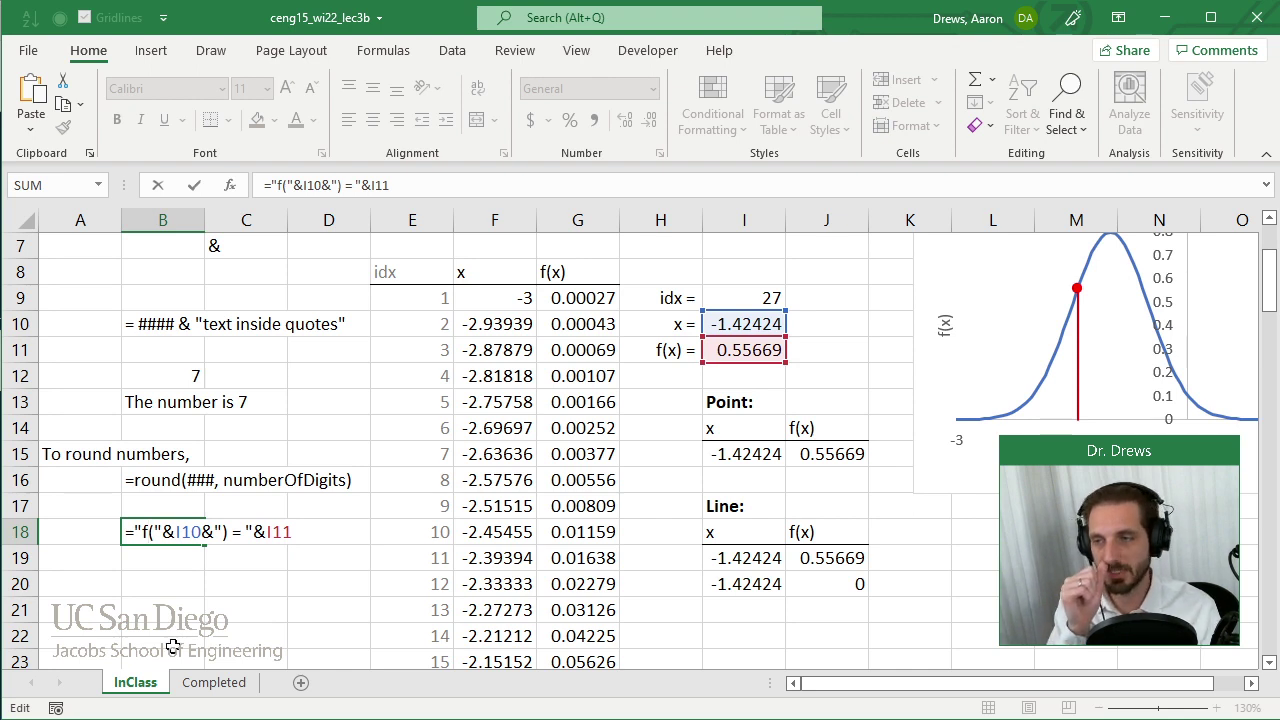
click(176, 534)
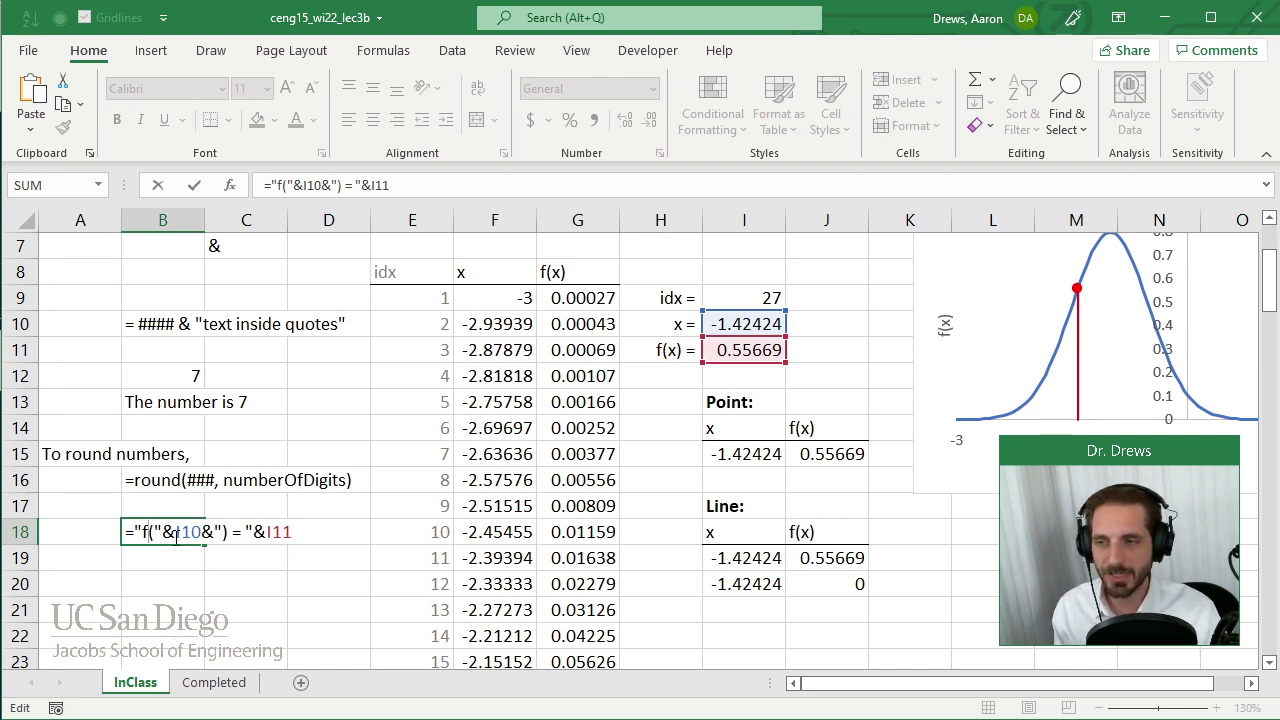
text(round()
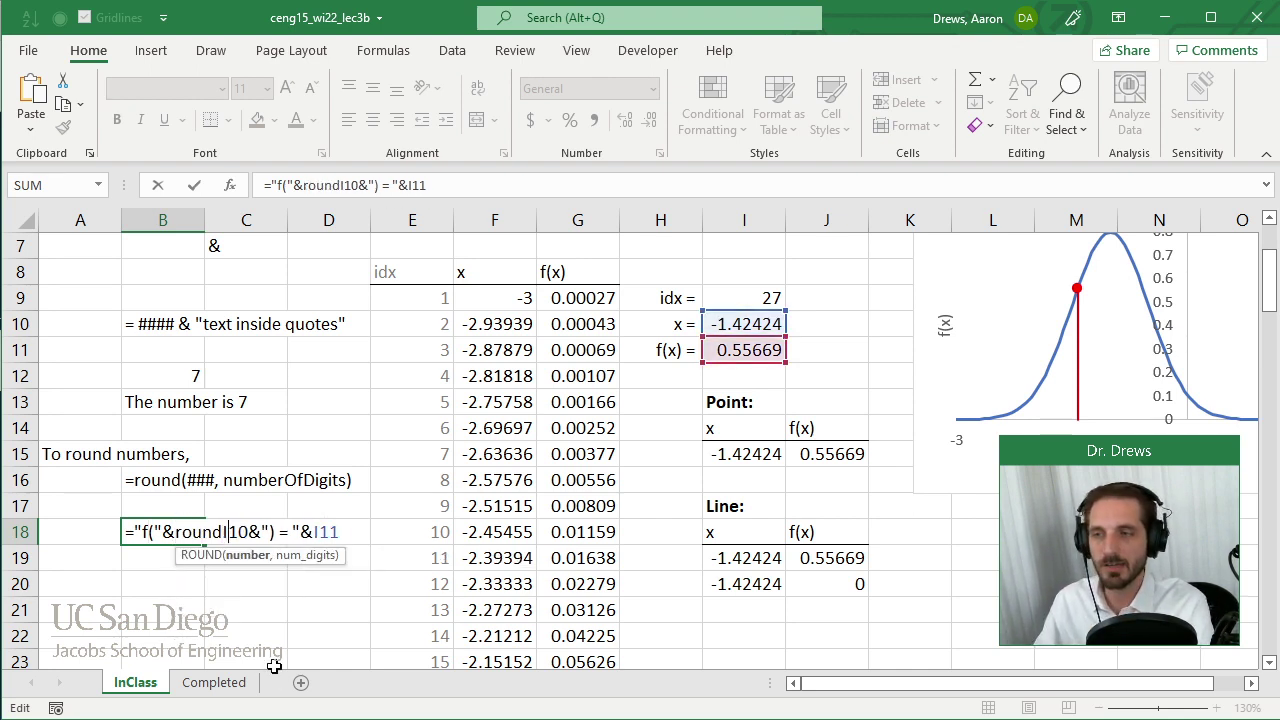
key(Right)
key(Right)
key(Right)
text())
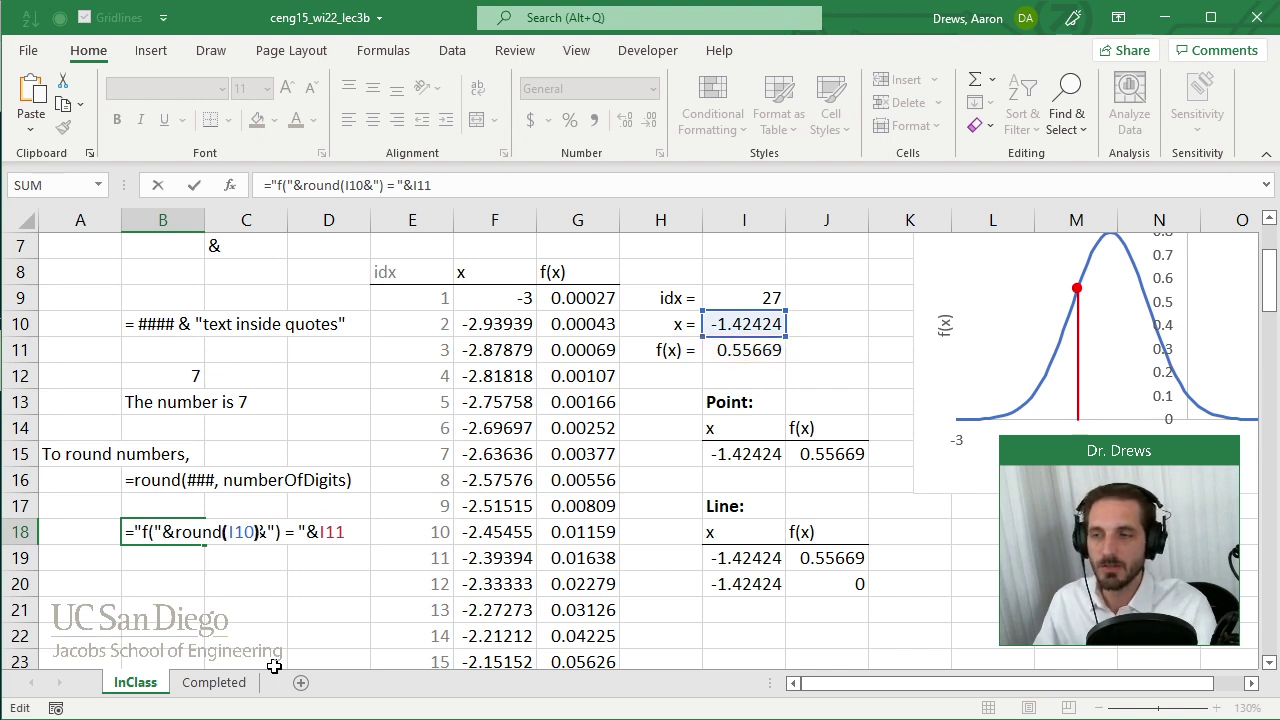
key(Left)
text(,2)
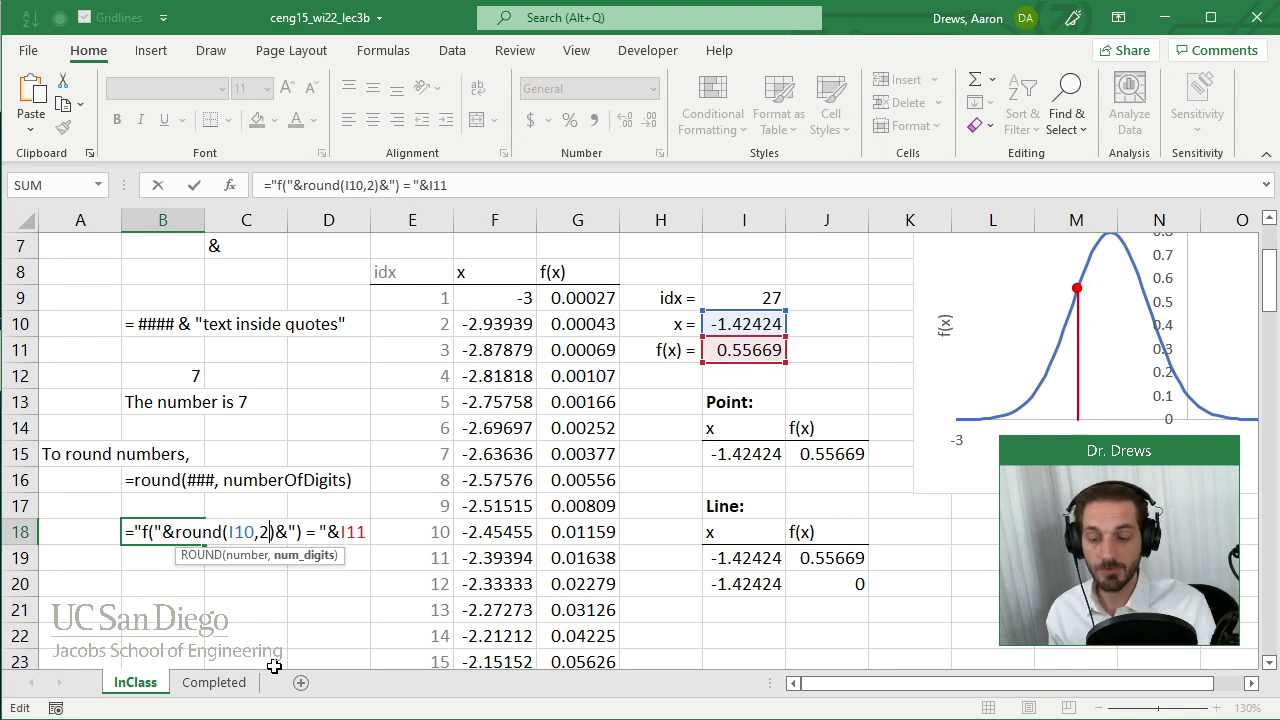
key(Return)
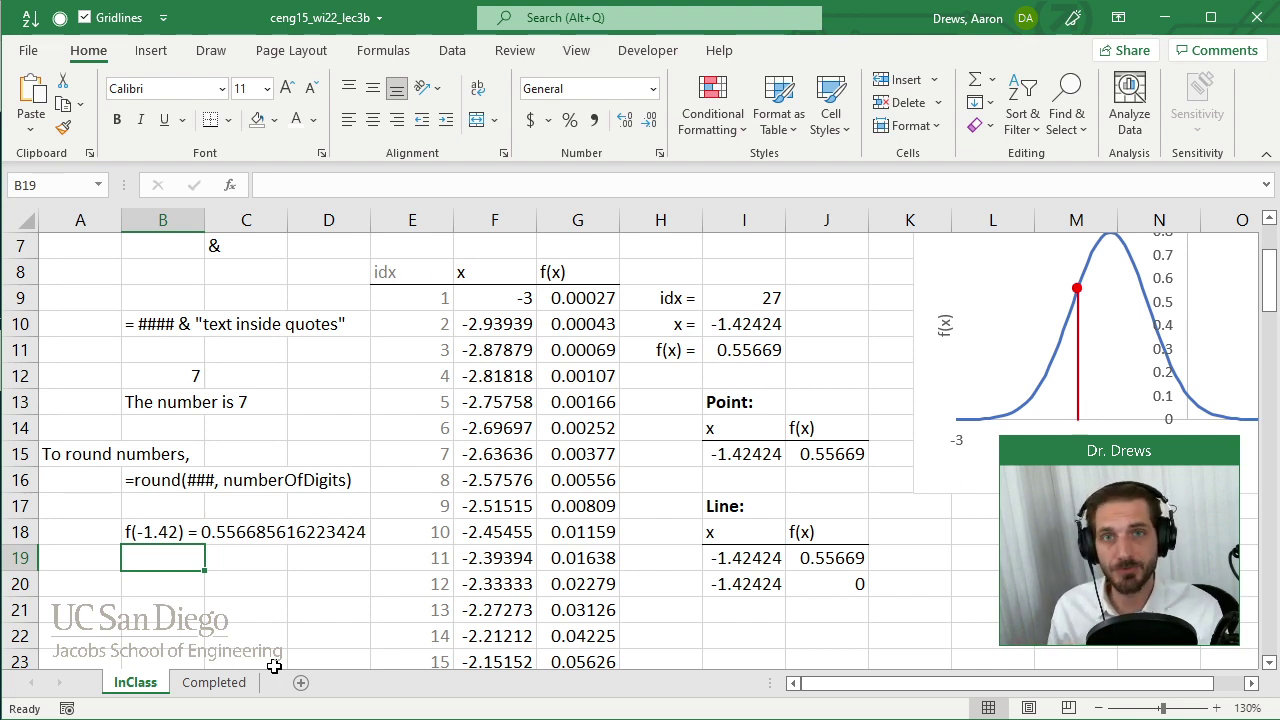
click(726, 462)
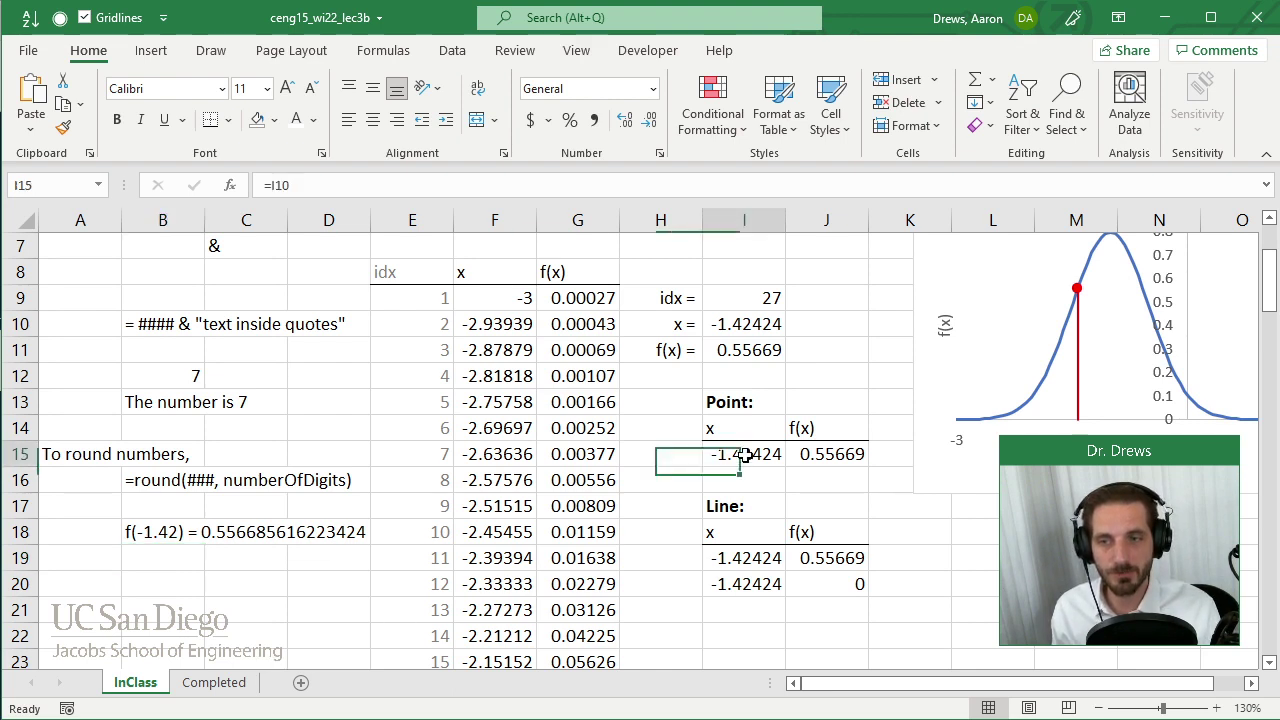
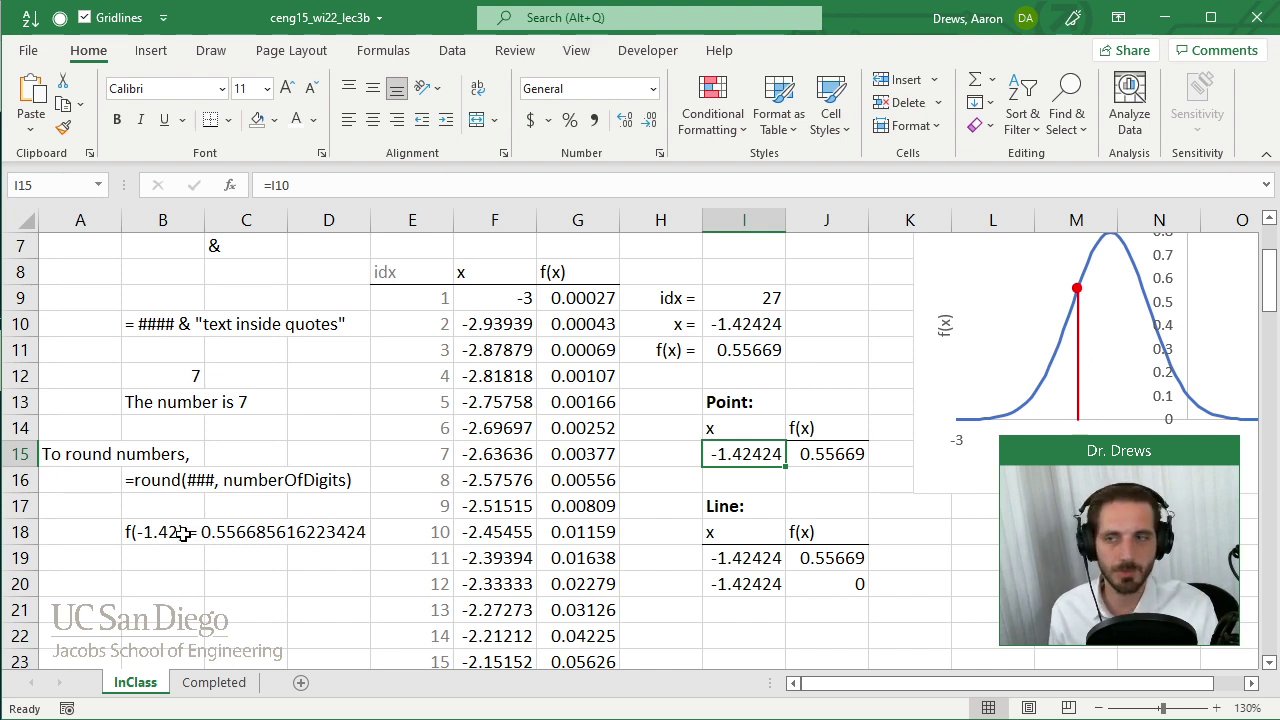
click(166, 563)
click(166, 537)
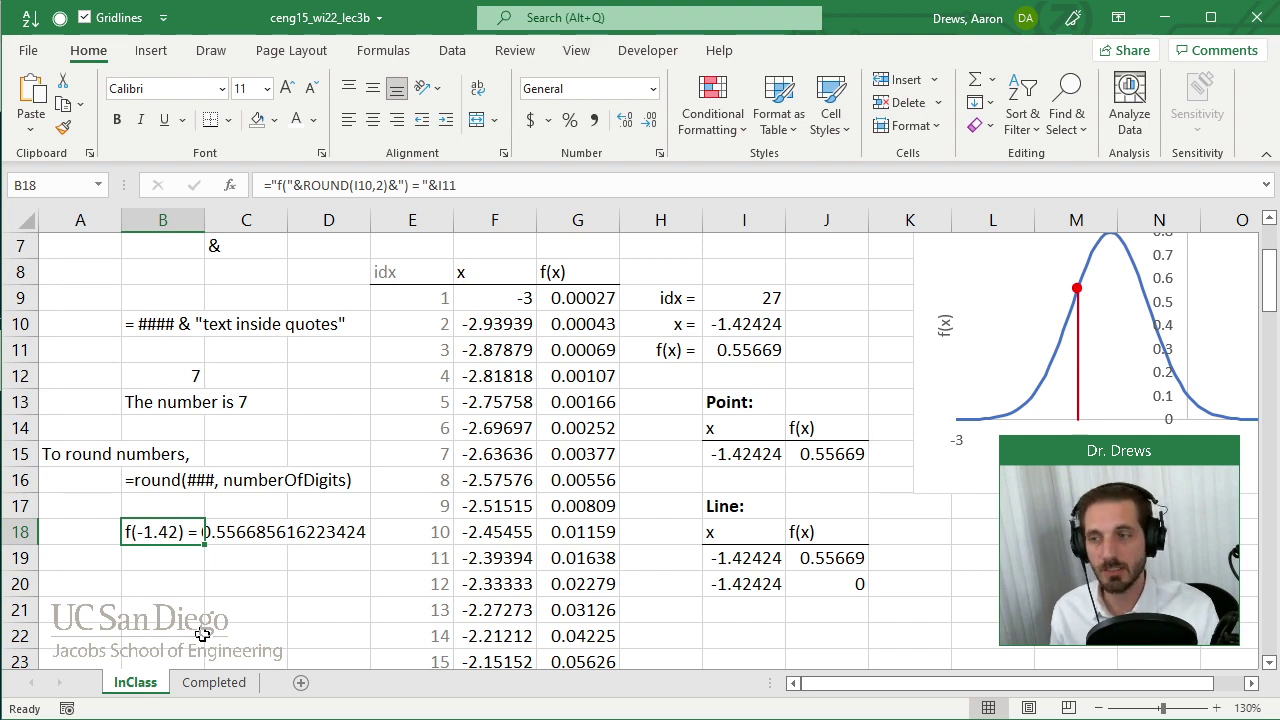
double_click(176, 530)
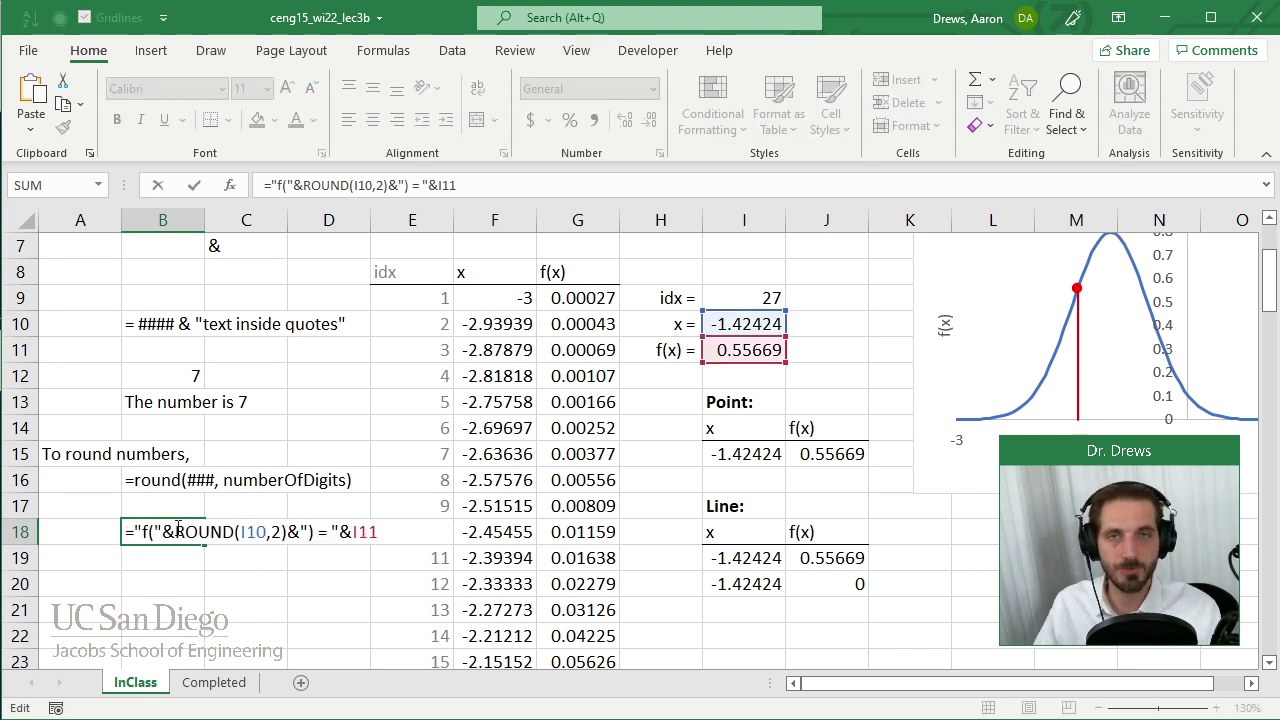
key(Escape)
click(180, 565)
Step: Edit the label formula in B18 so its f(x) value is rounded to two digits with round(I11,2)
click(193, 532)
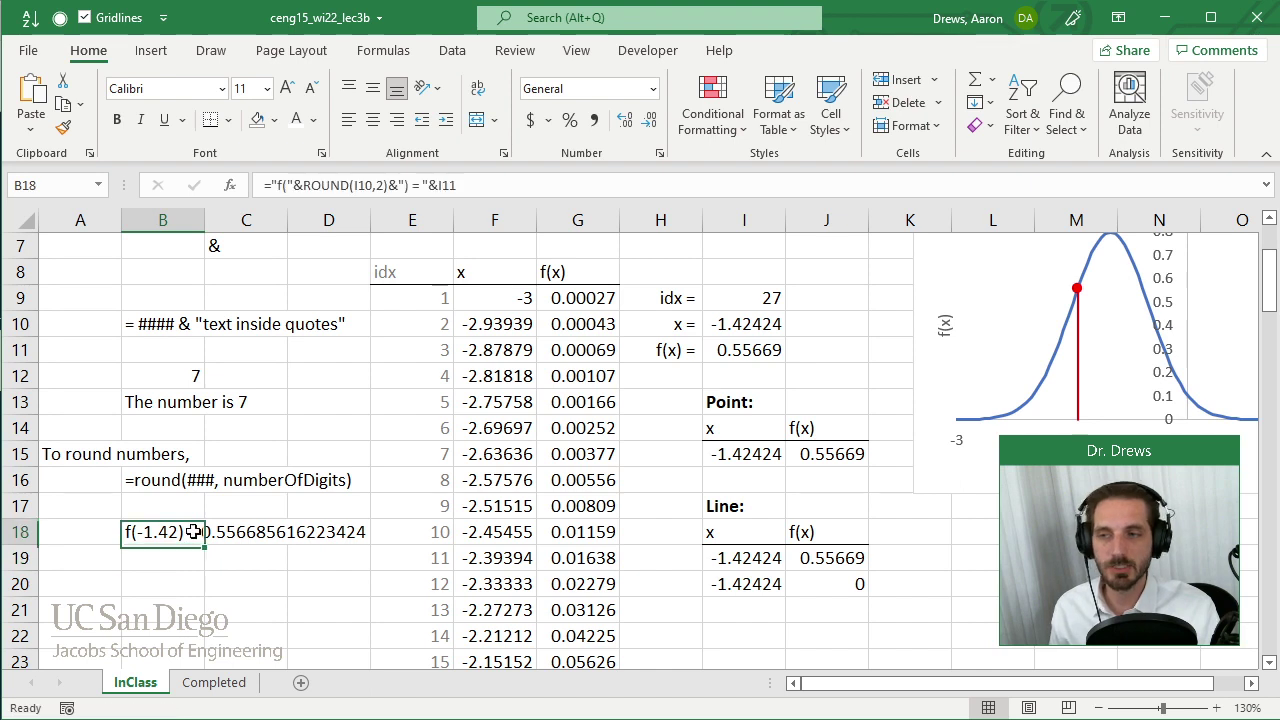
key(F2)
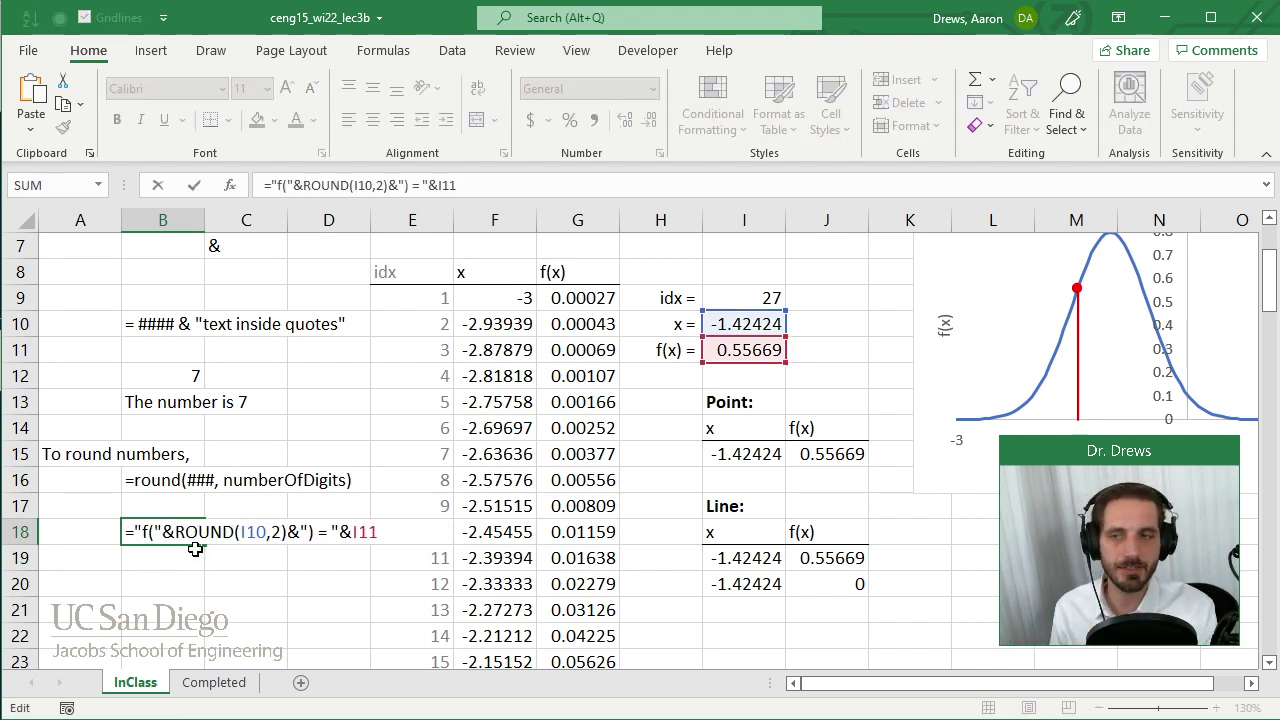
key(Left)
key(Left)
key(Left)
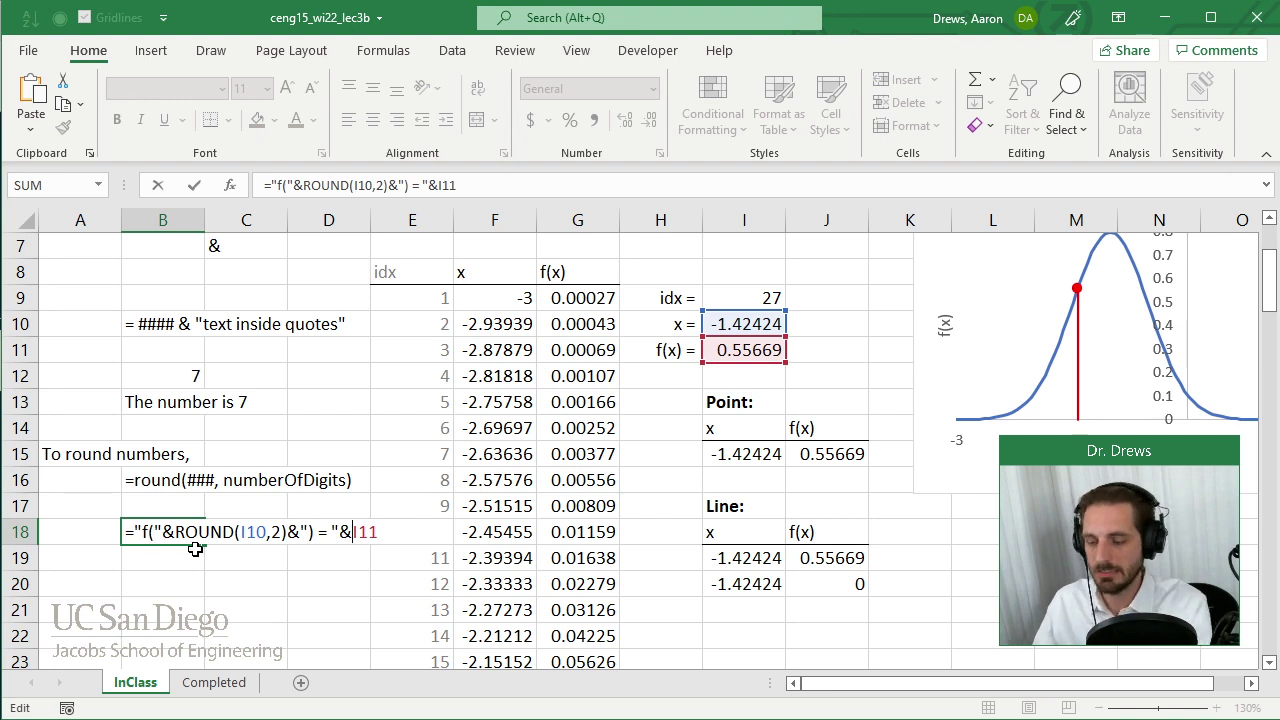
text(round()
key(Right)
key(Right)
key(Right)
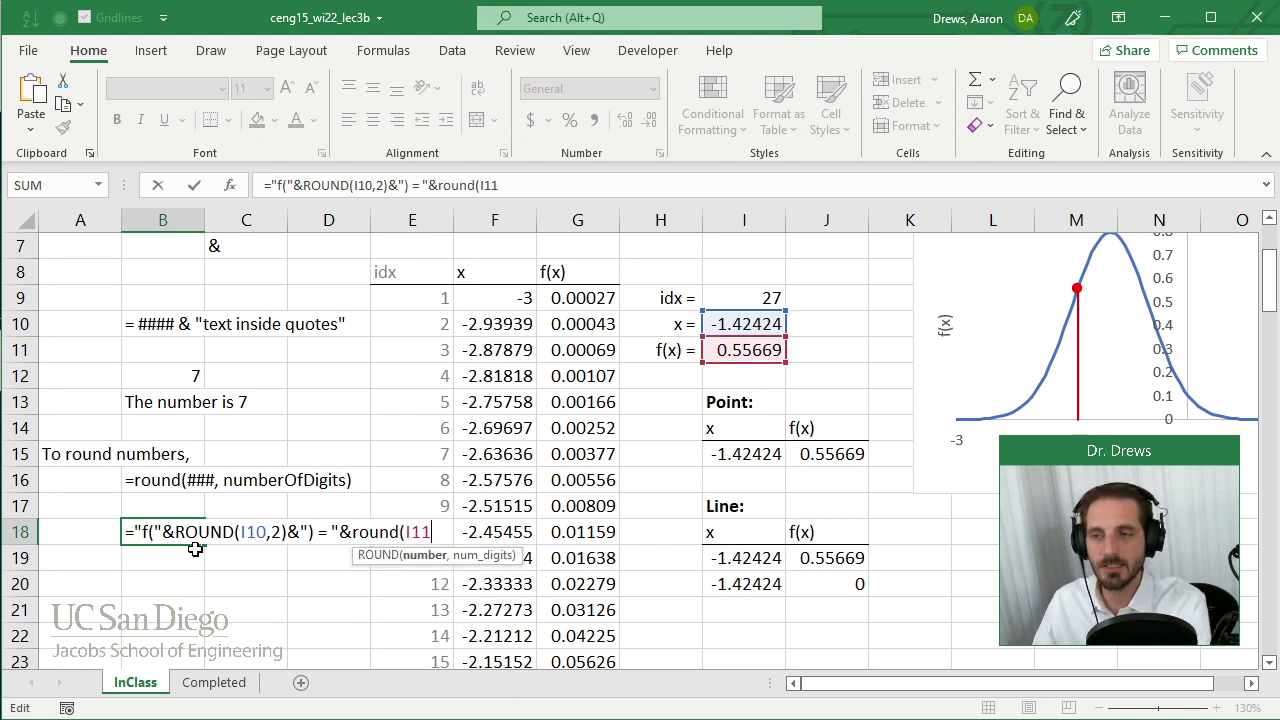
text(,2))
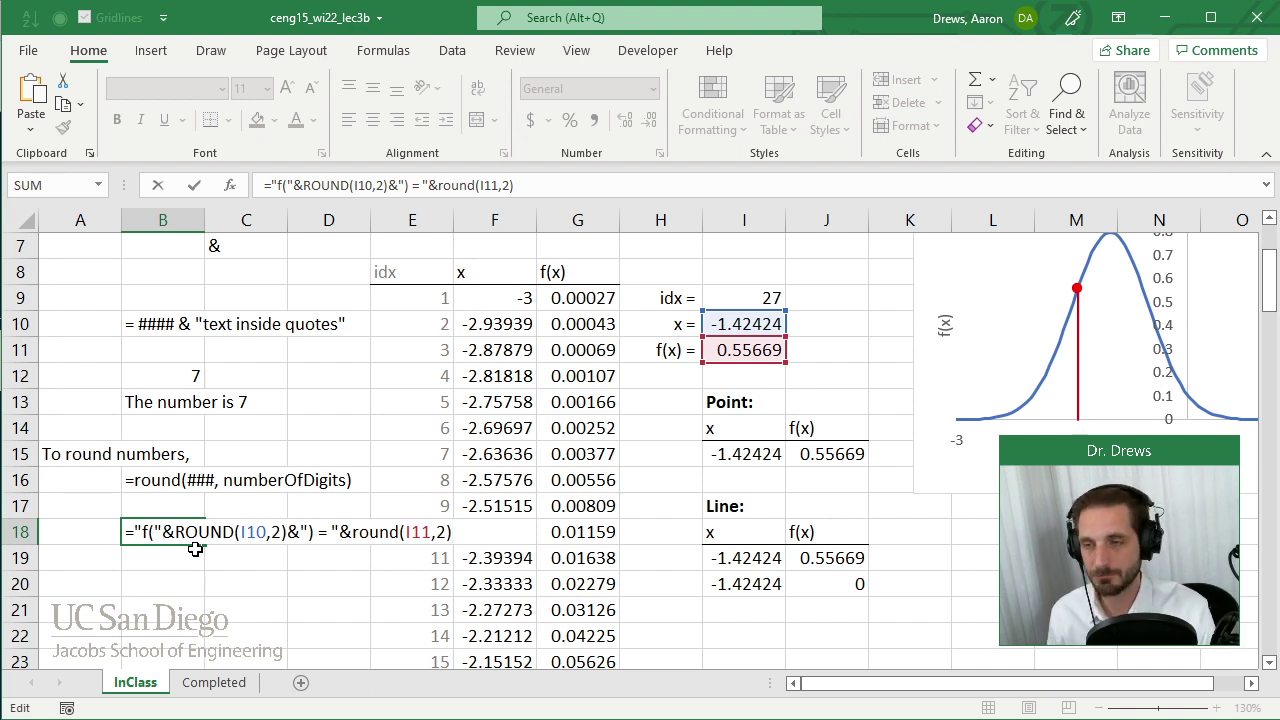
key(Return)
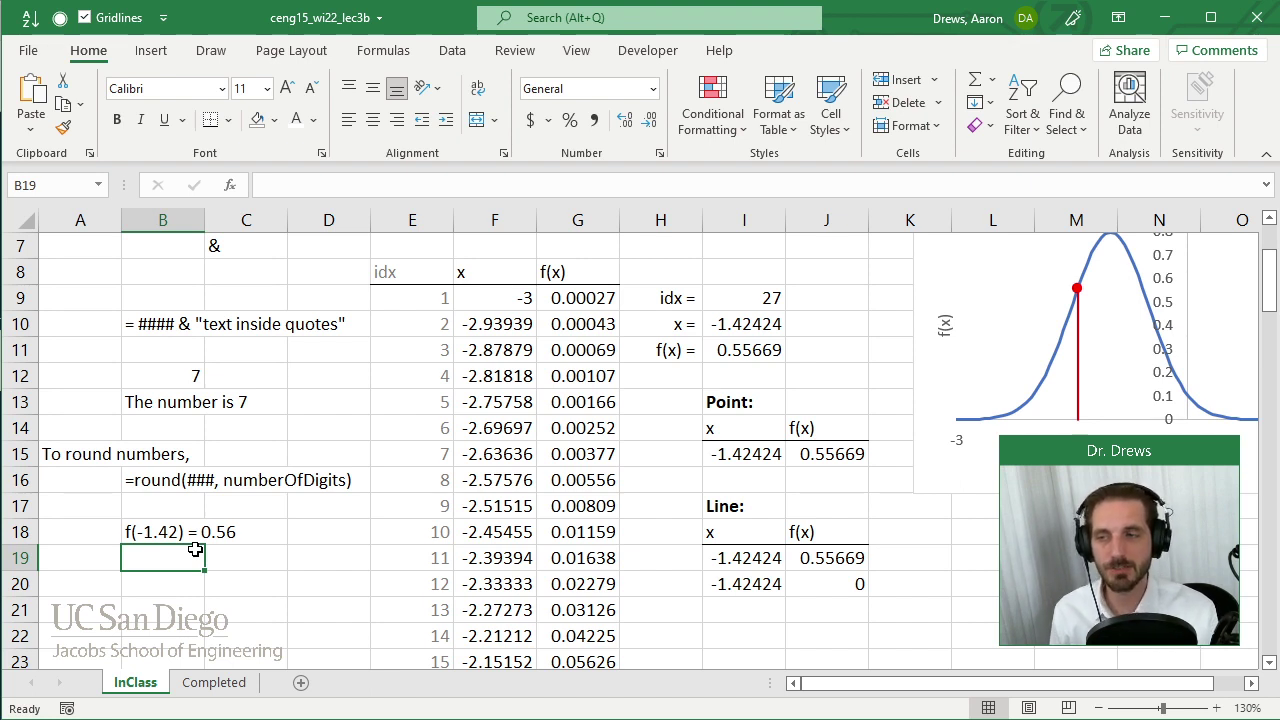
Step: Make the rounding note's heading in A15 bold
click(68, 443)
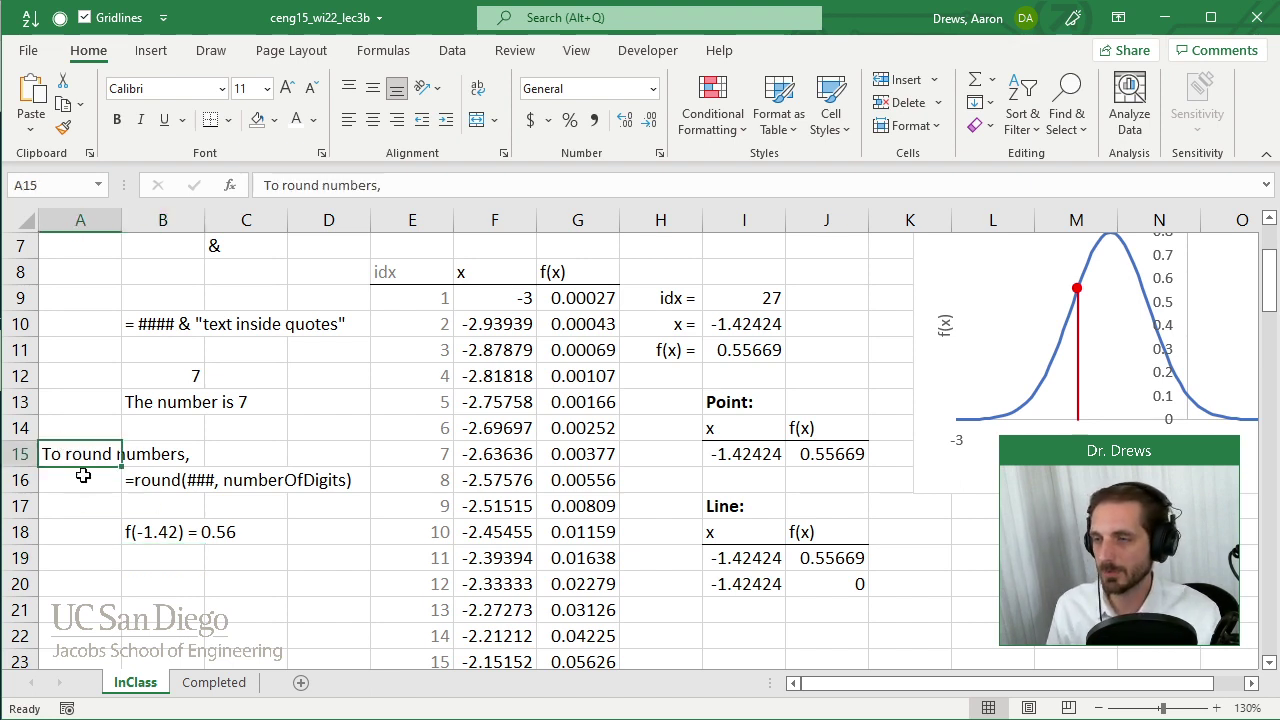
key(ctrl+b)
click(138, 551)
Step: Make only the word "Concatenation:" bold within the note in cell A3
scroll(136, 547, up, 2)
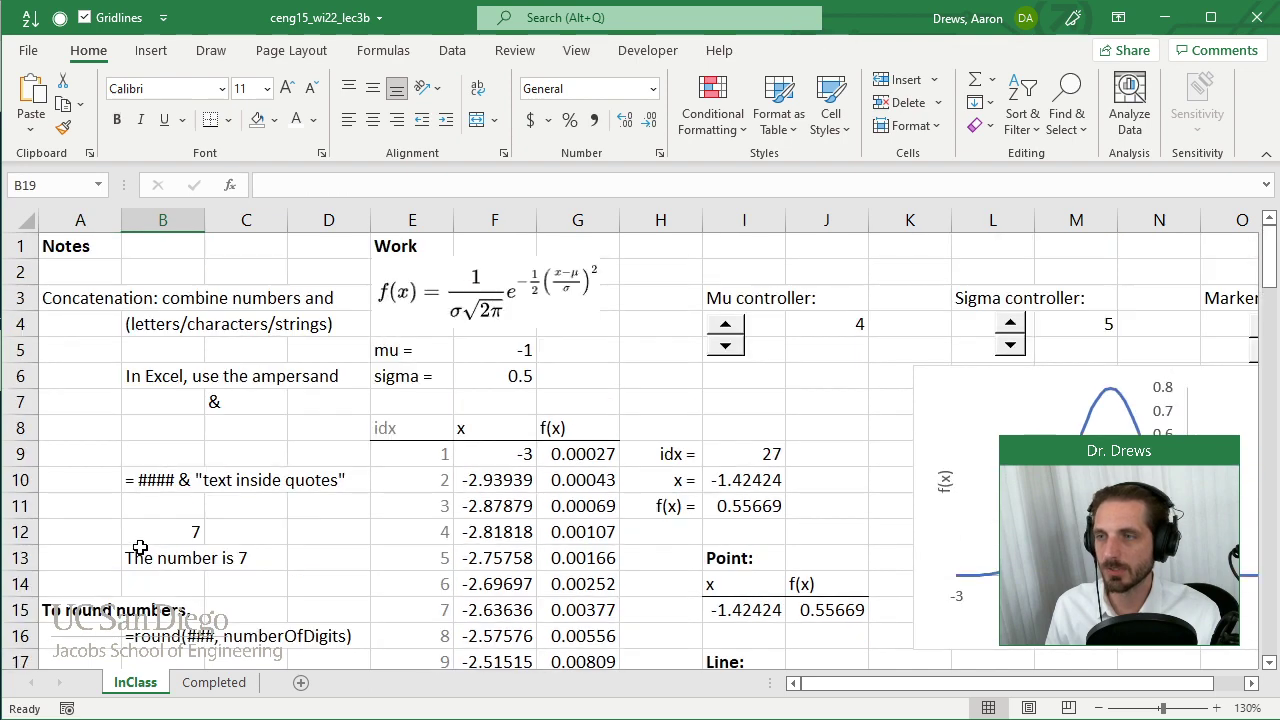
click(66, 278)
double_click(57, 302)
drag(43, 298, 158, 294)
key(ctrl+b)
click(51, 431)
Step: Examine the two rounded terms in the label formula in B18
scroll(51, 431, down, 2)
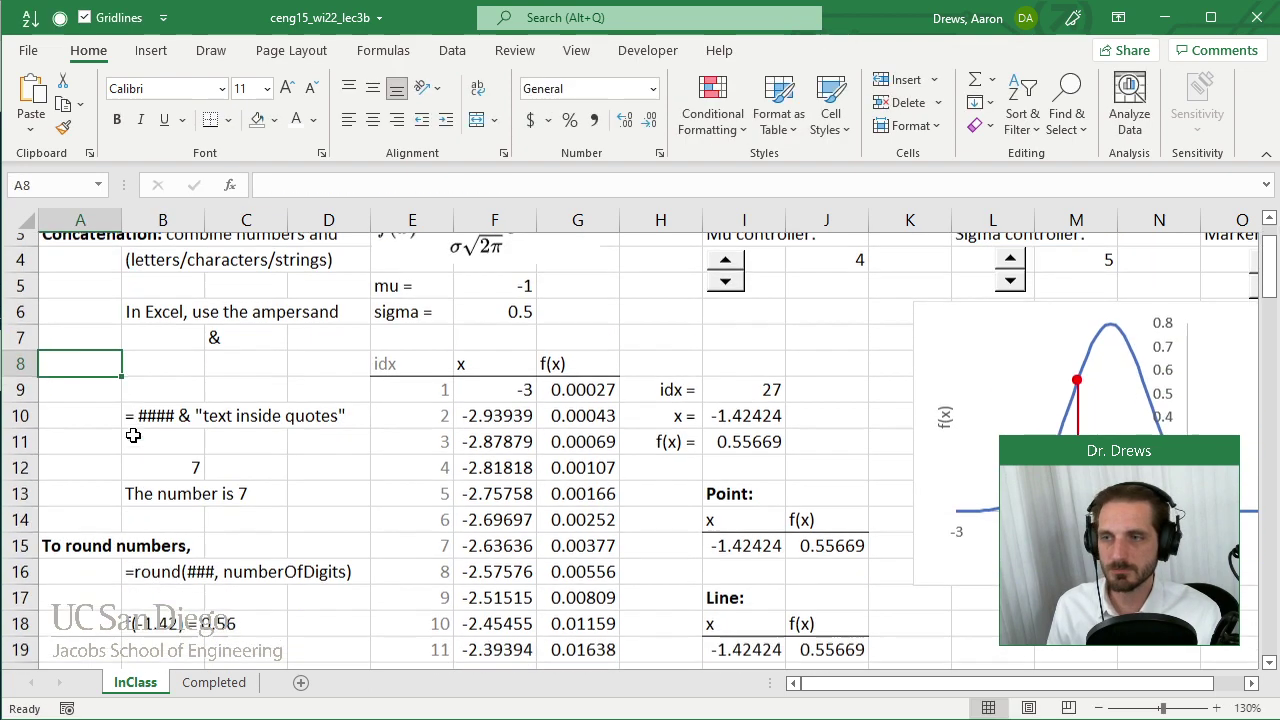
click(124, 532)
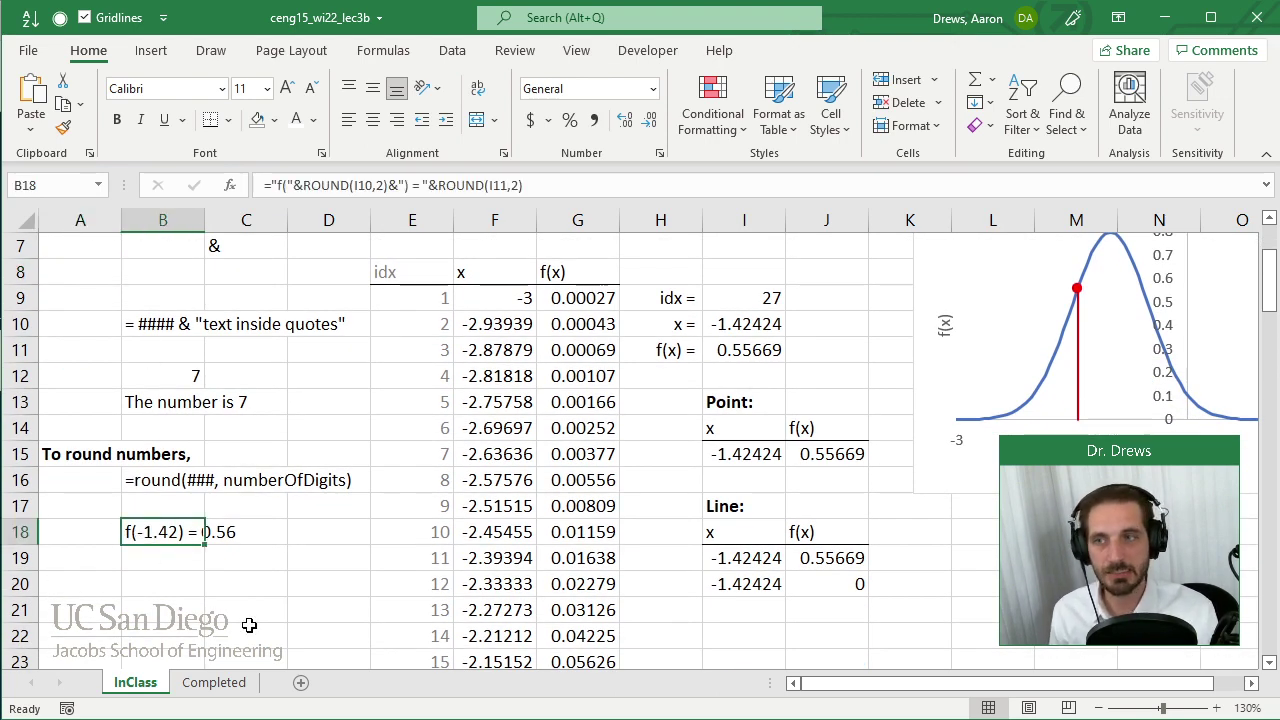
key(F2)
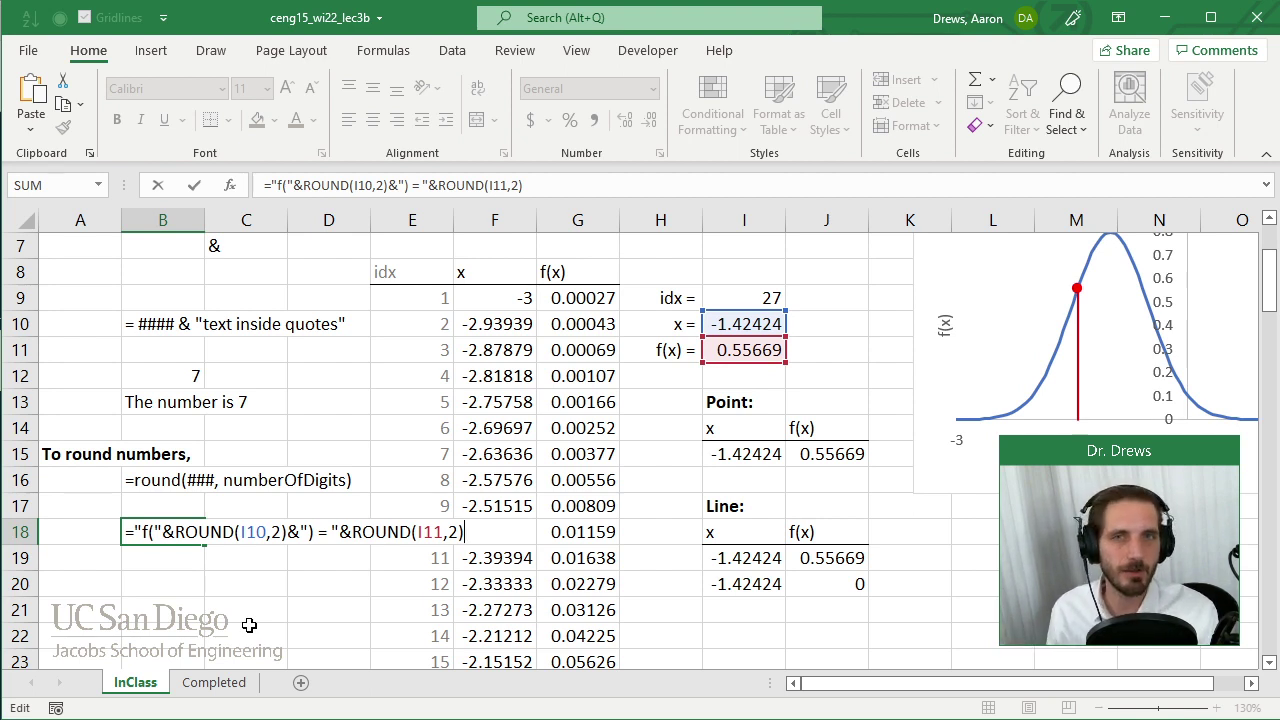
key(Return)
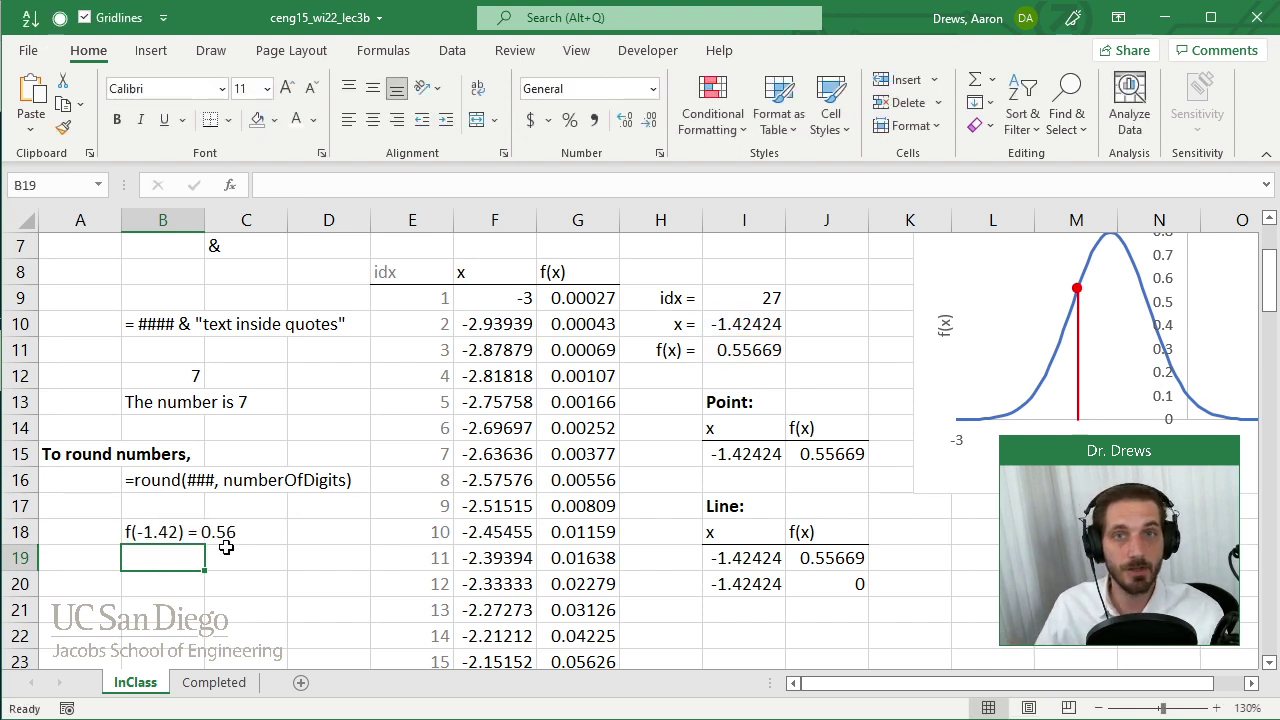
Step: Copy the label formula from B18 to cell M7, moving the chart down to make room above it
click(152, 528)
key(ctrl+c)
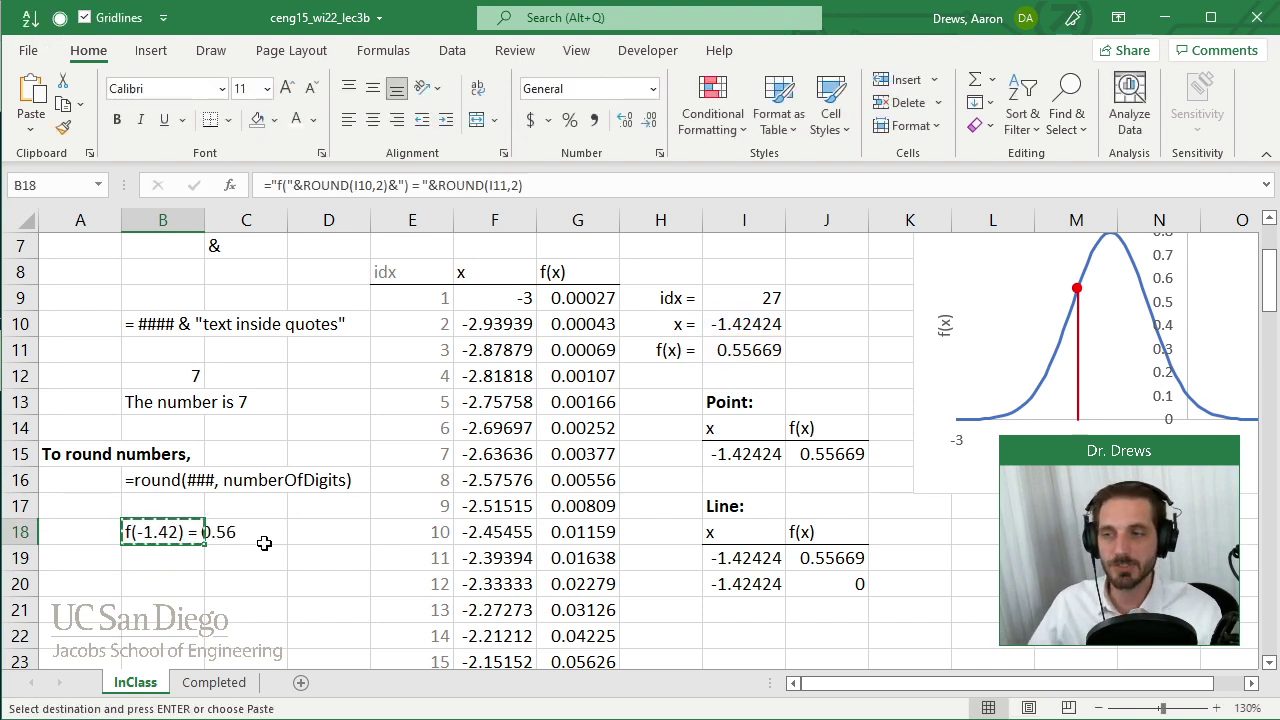
scroll(1100, 686, right, 1)
scroll(640, 440, up, 2)
scroll(877, 363, down, 1)
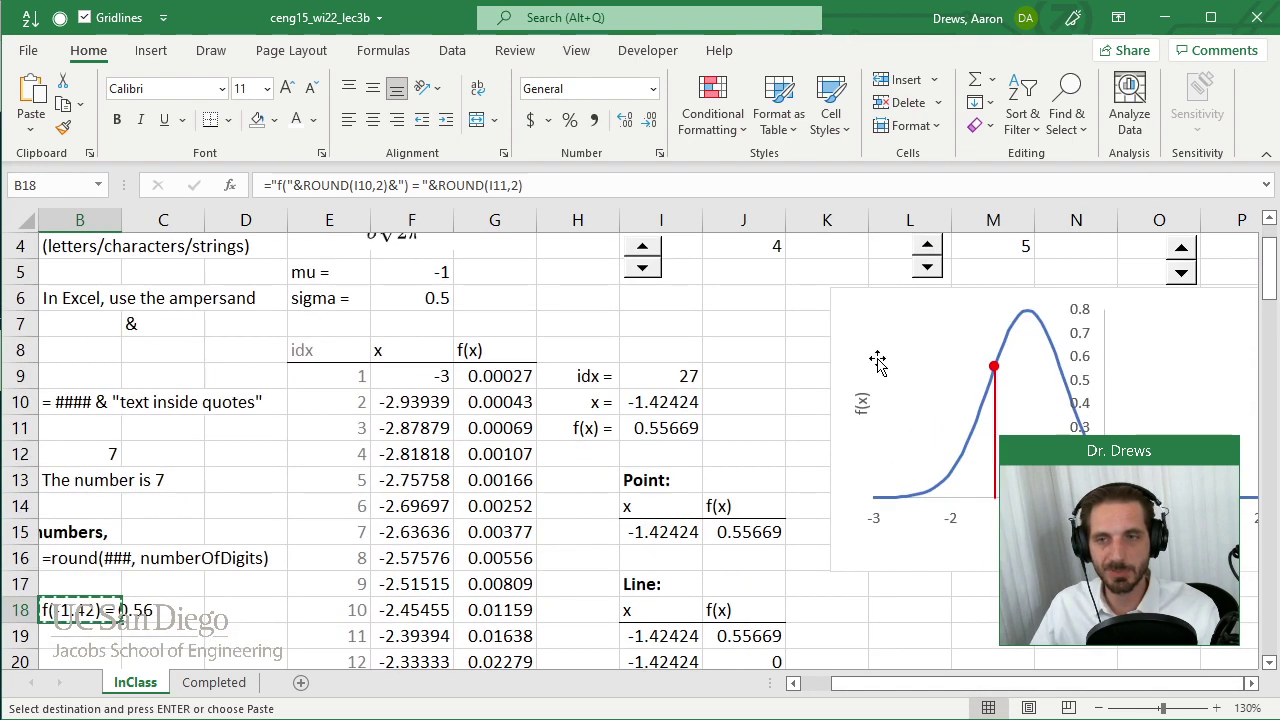
click(857, 354)
click(984, 323)
key(Return)
Step: Step the InClass marker index up to 34 and back down to 30 to test the f(x) label in M7
click(744, 323)
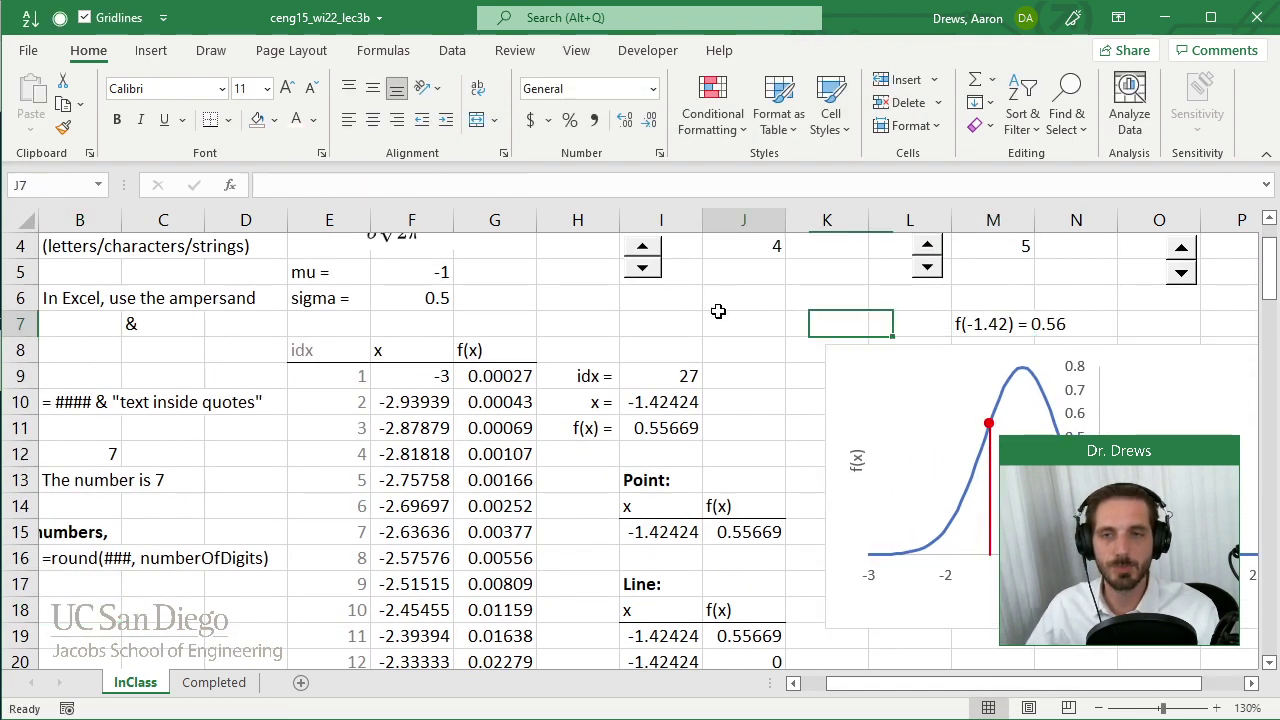
click(1251, 683)
scroll(1254, 692, right, 6)
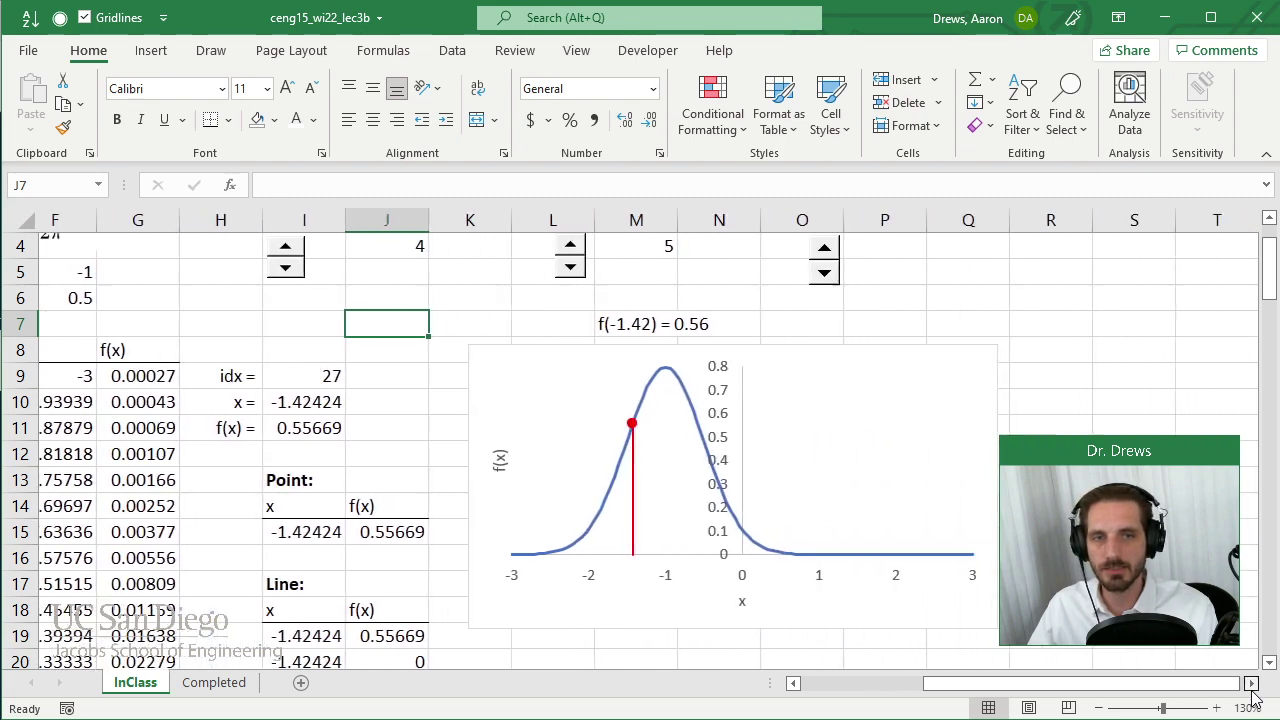
click(404, 318)
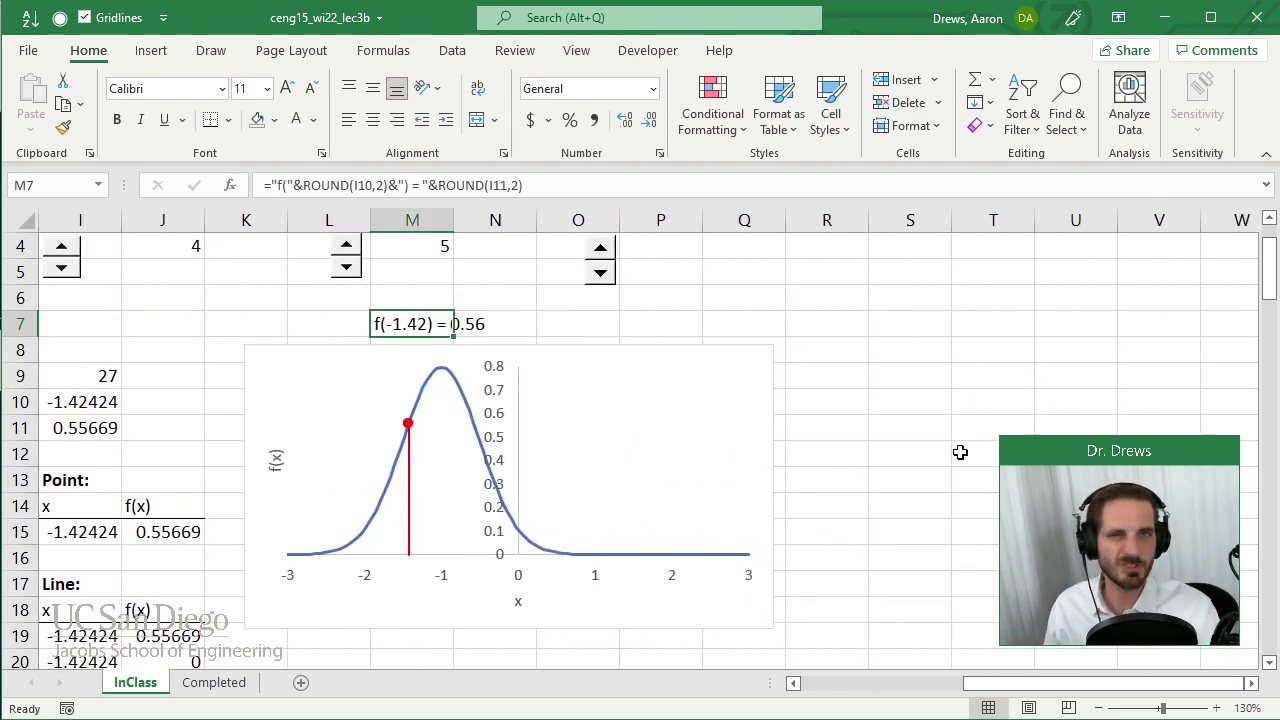
click(599, 249)
click(599, 249)
click(599, 249)
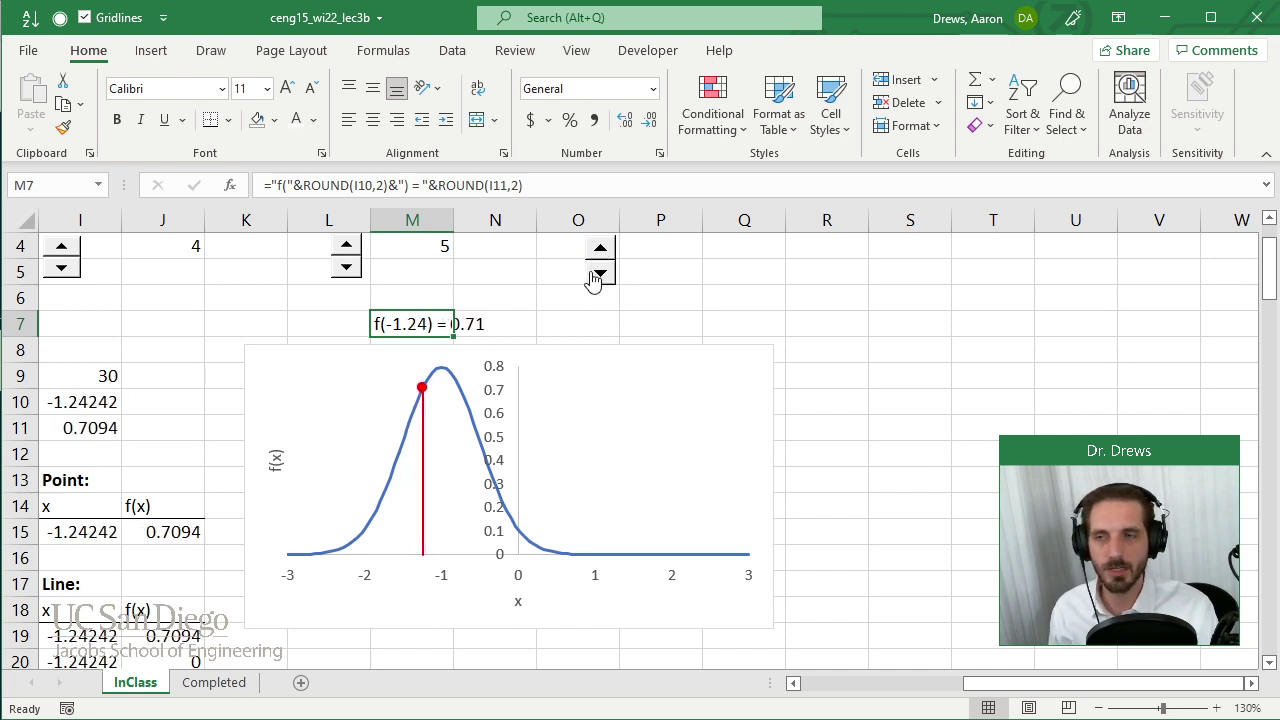
click(737, 304)
click(600, 249)
click(600, 249)
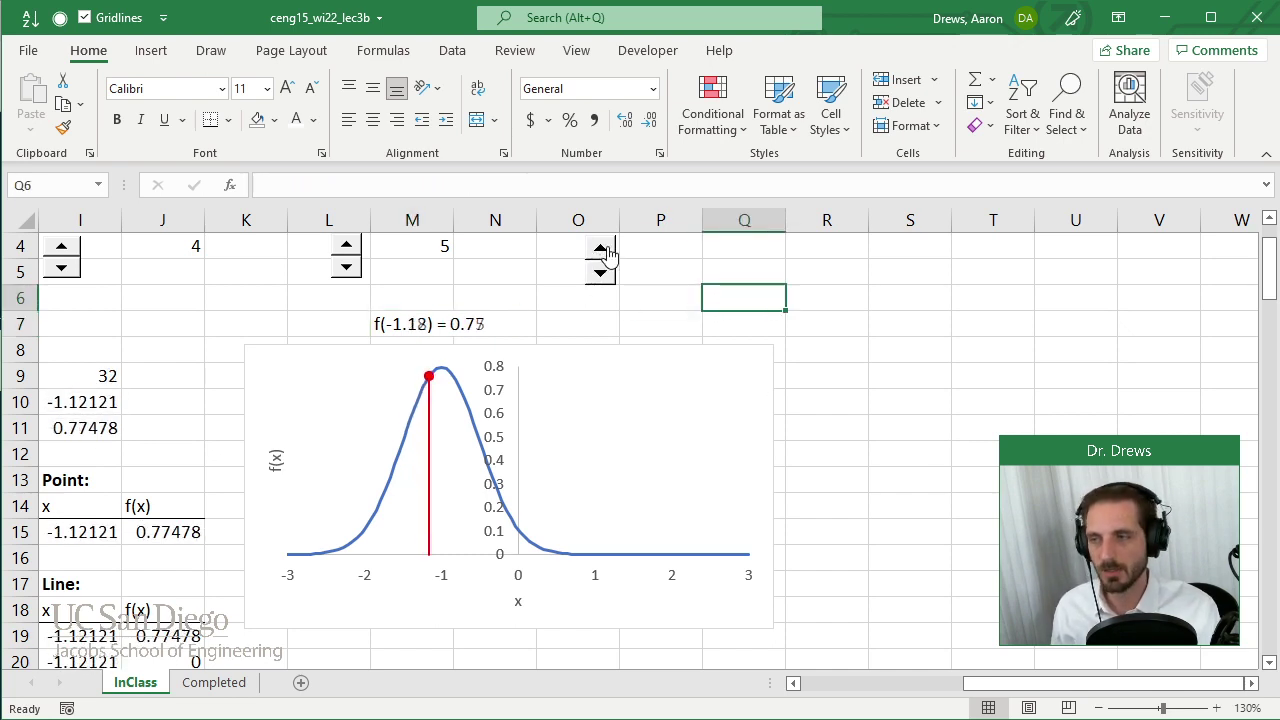
click(601, 249)
click(601, 249)
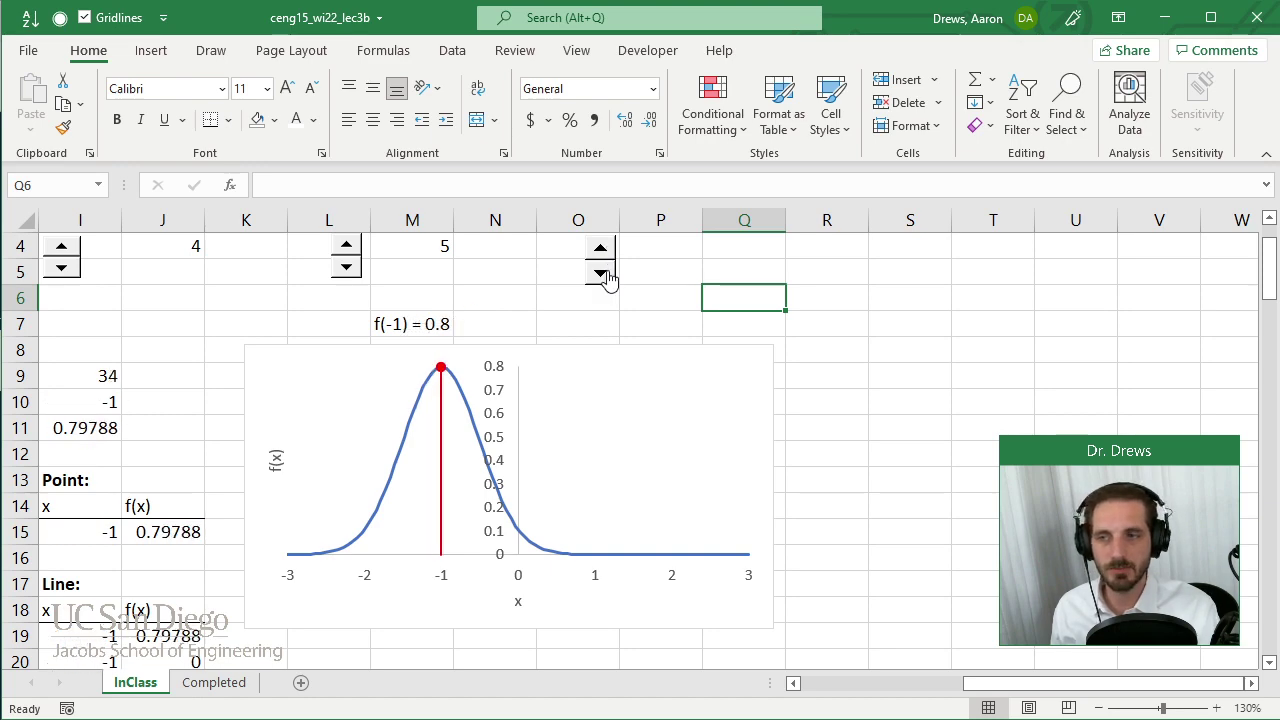
click(601, 272)
click(601, 272)
click(601, 272)
click(601, 272)
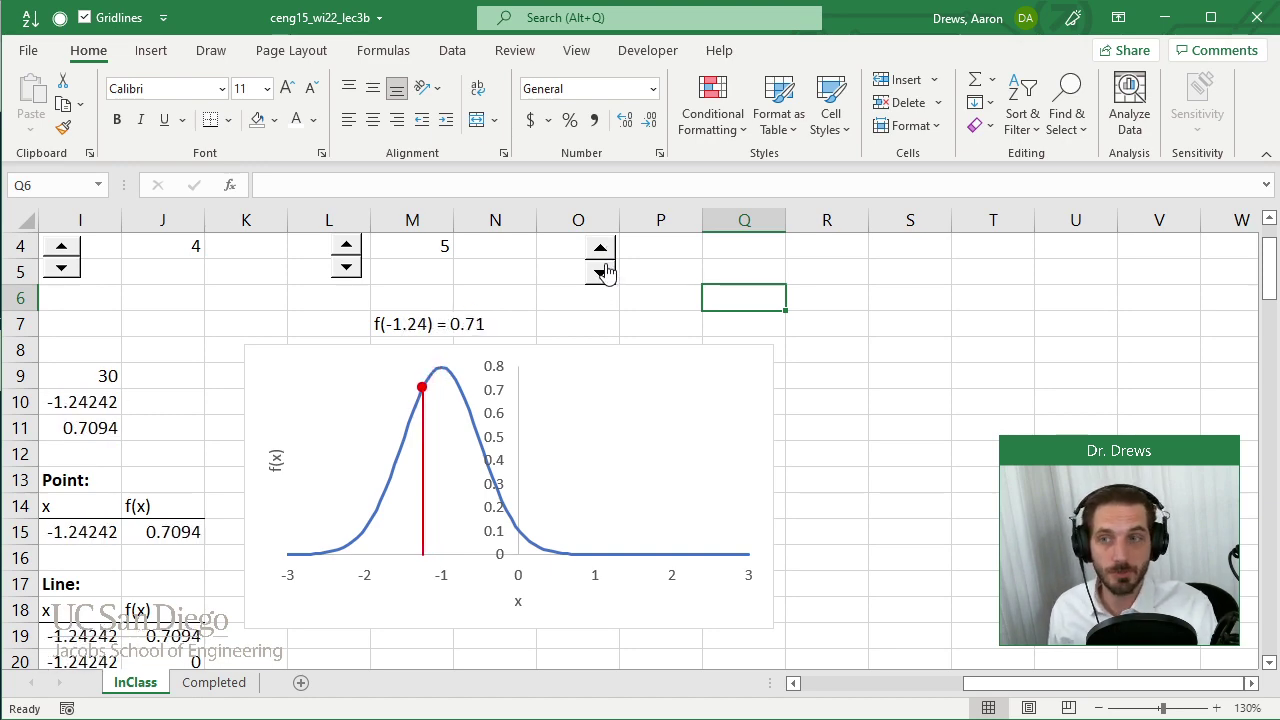
Step: Step the marker up and down on the Completed sheet and examine the f(x) label above its chart
click(212, 683)
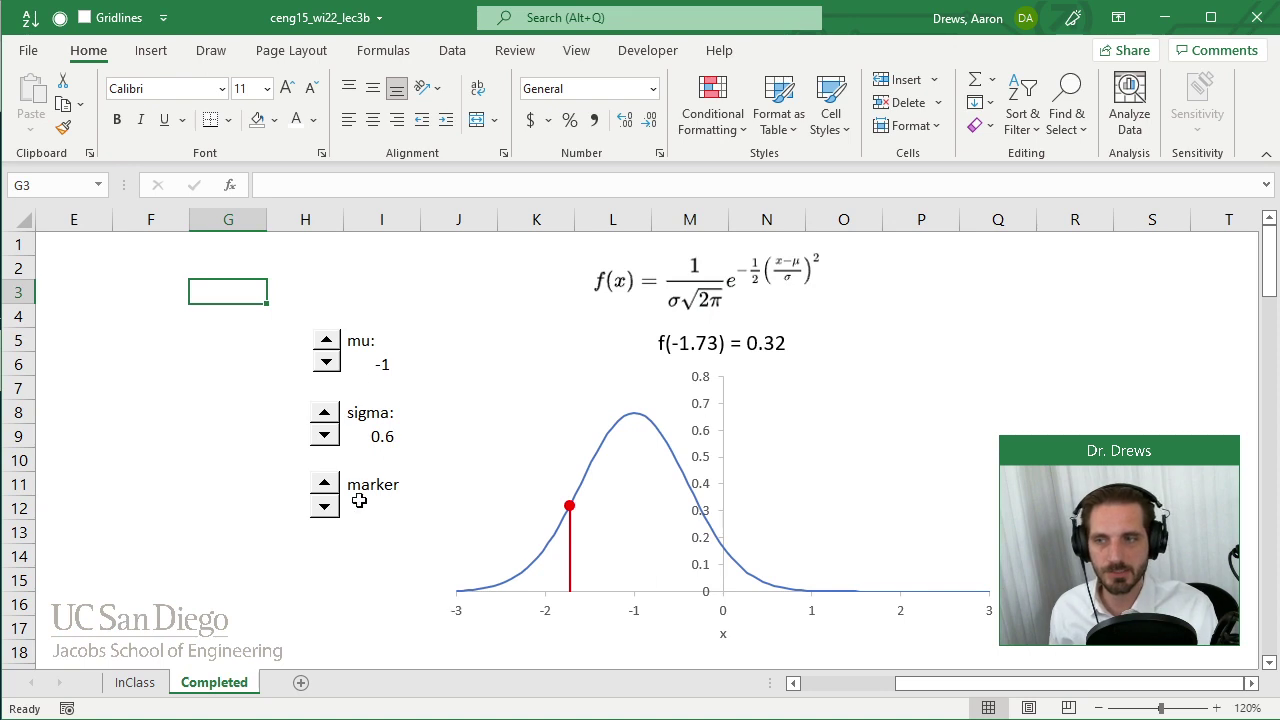
click(325, 487)
click(325, 510)
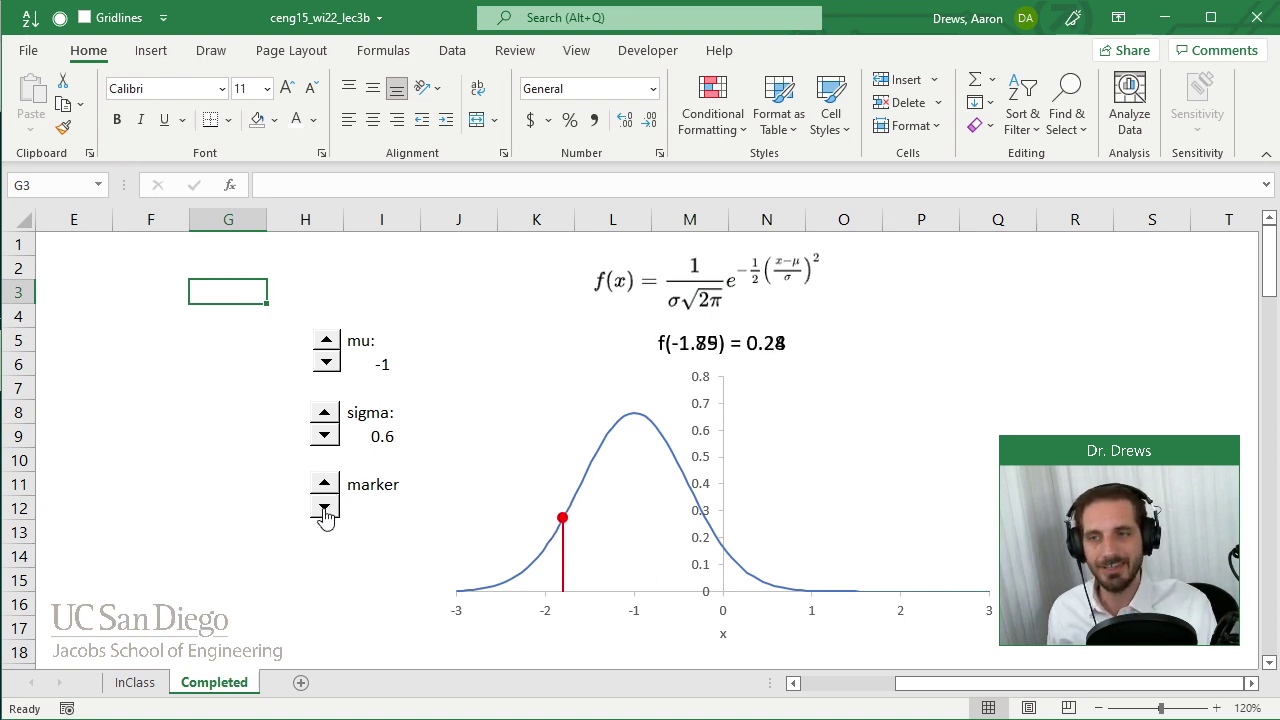
click(325, 510)
click(325, 510)
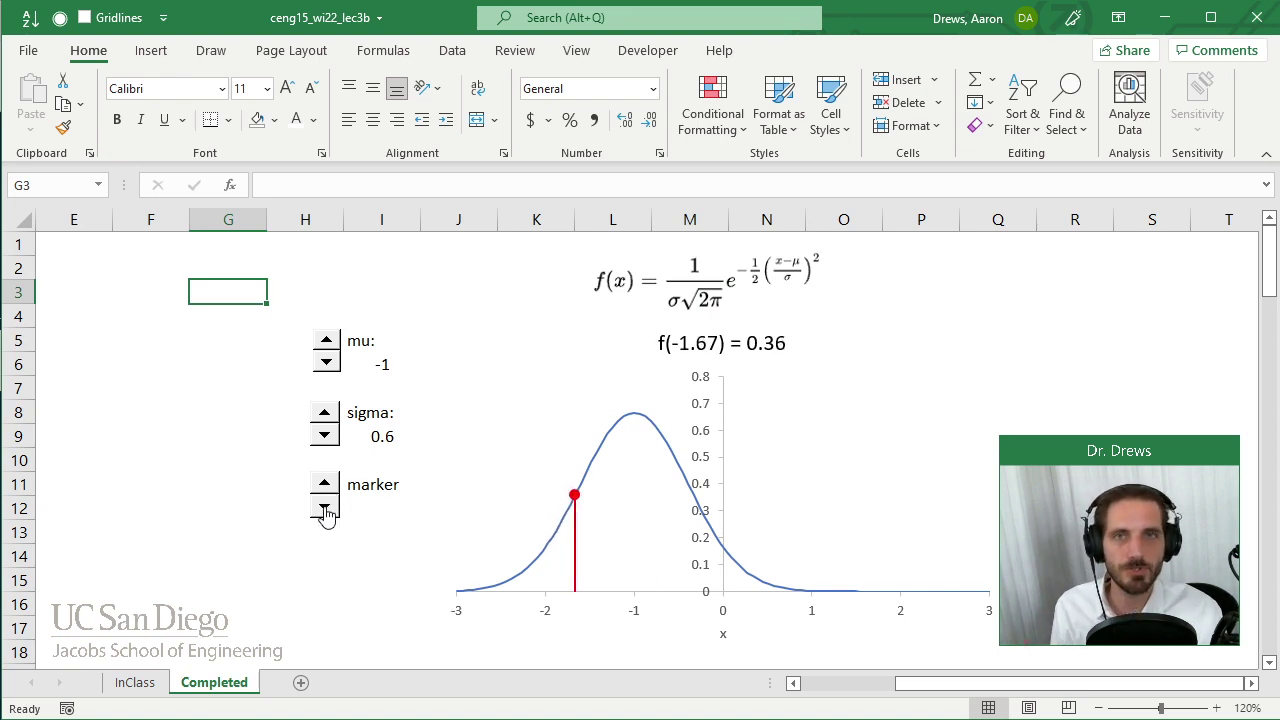
click(325, 487)
click(325, 487)
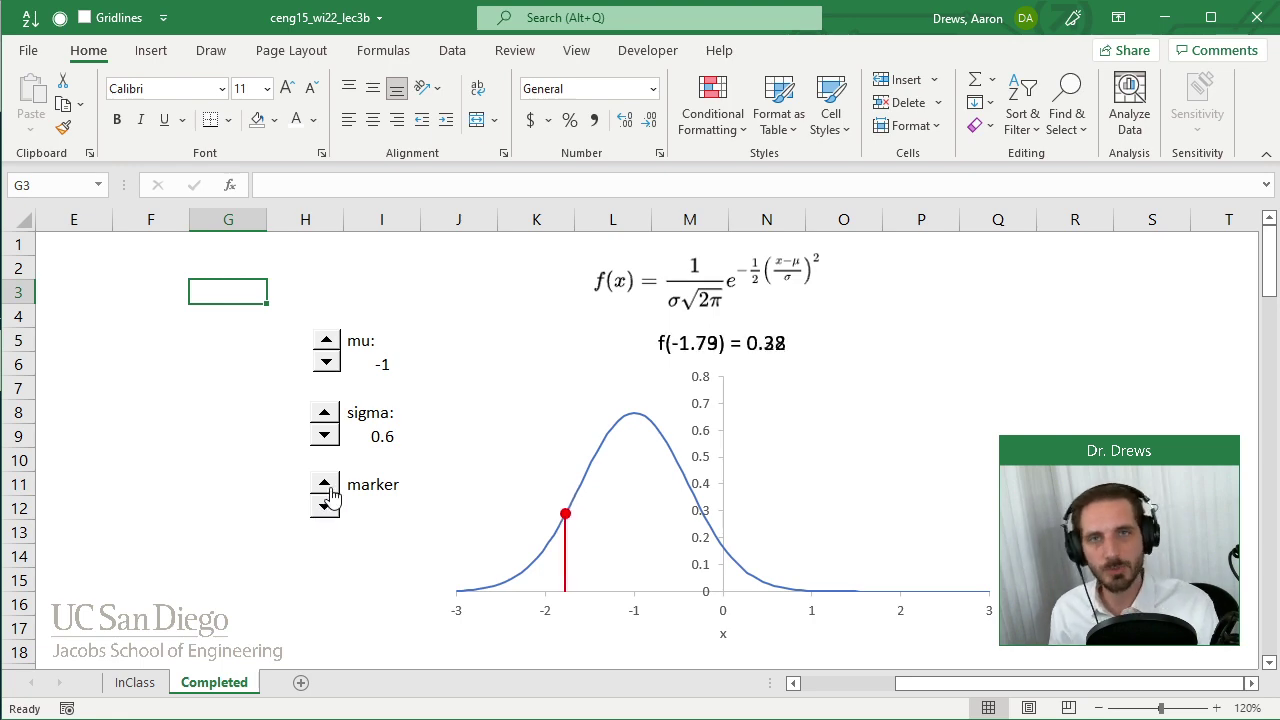
click(326, 488)
click(326, 488)
Step: Shift the charts on the InClass and Completed sheets slightly to compare how each f(x) label is attached
click(135, 689)
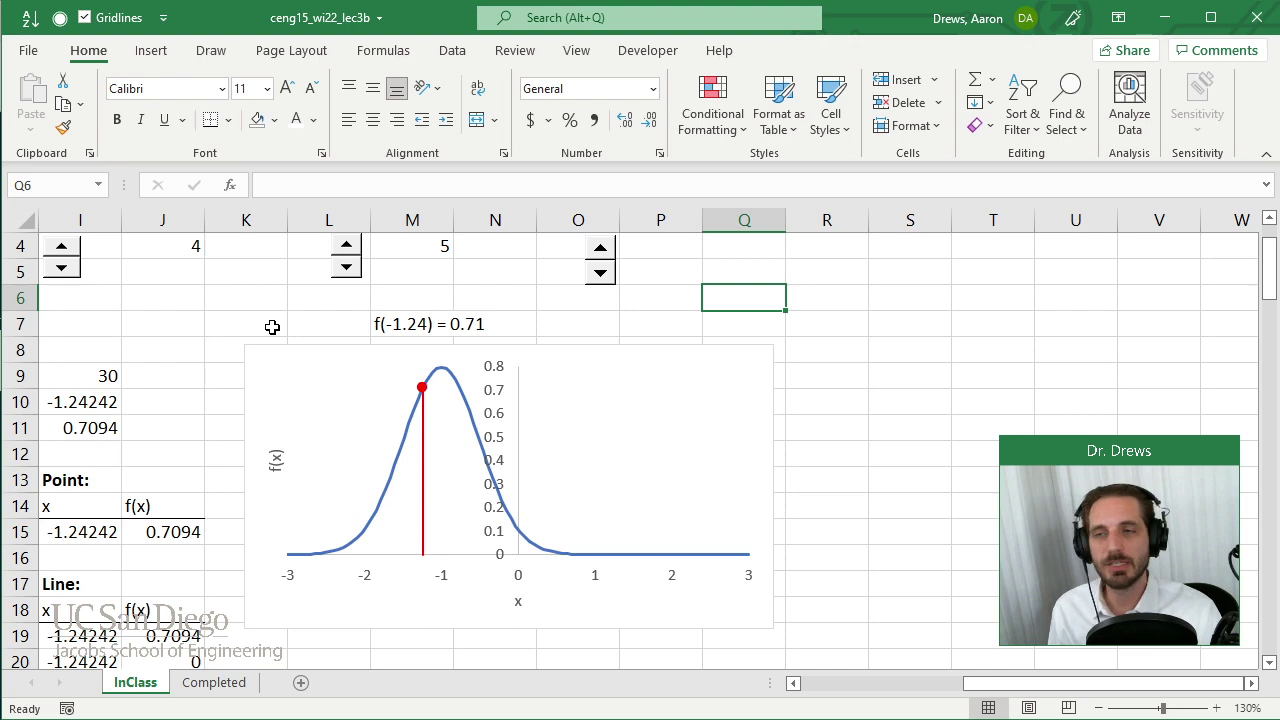
click(281, 365)
drag(281, 365, 257, 414)
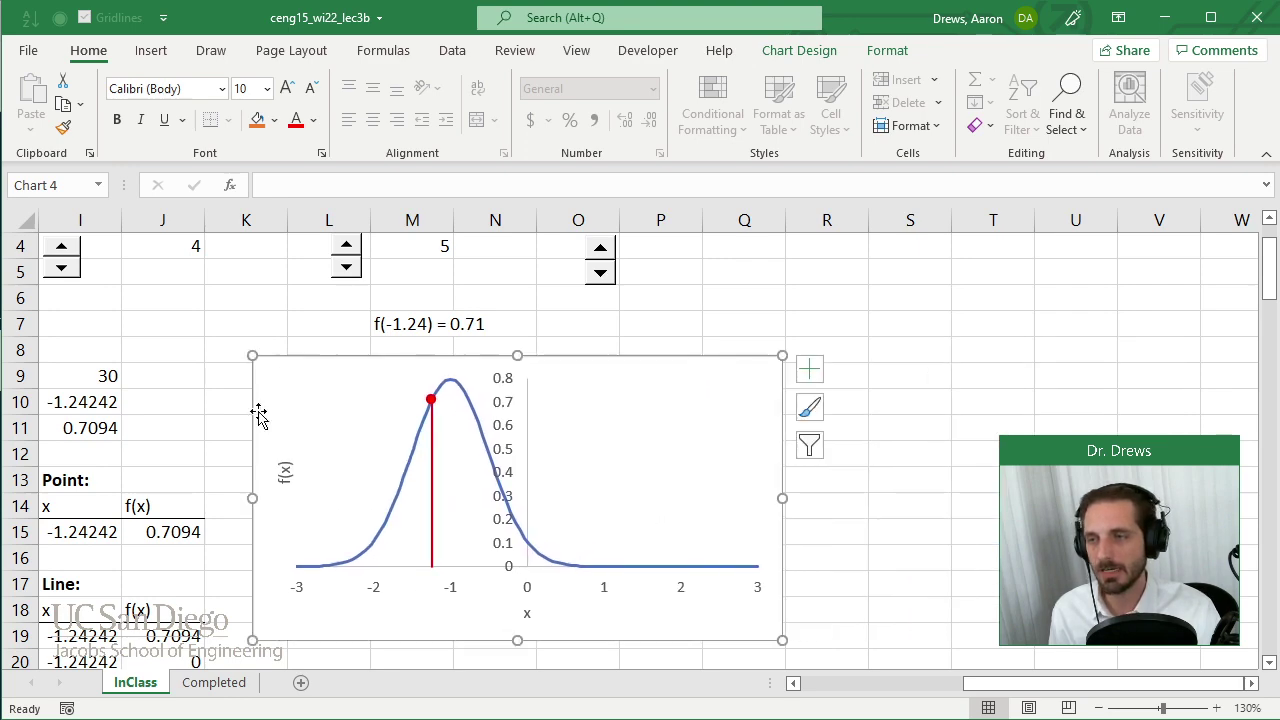
click(220, 680)
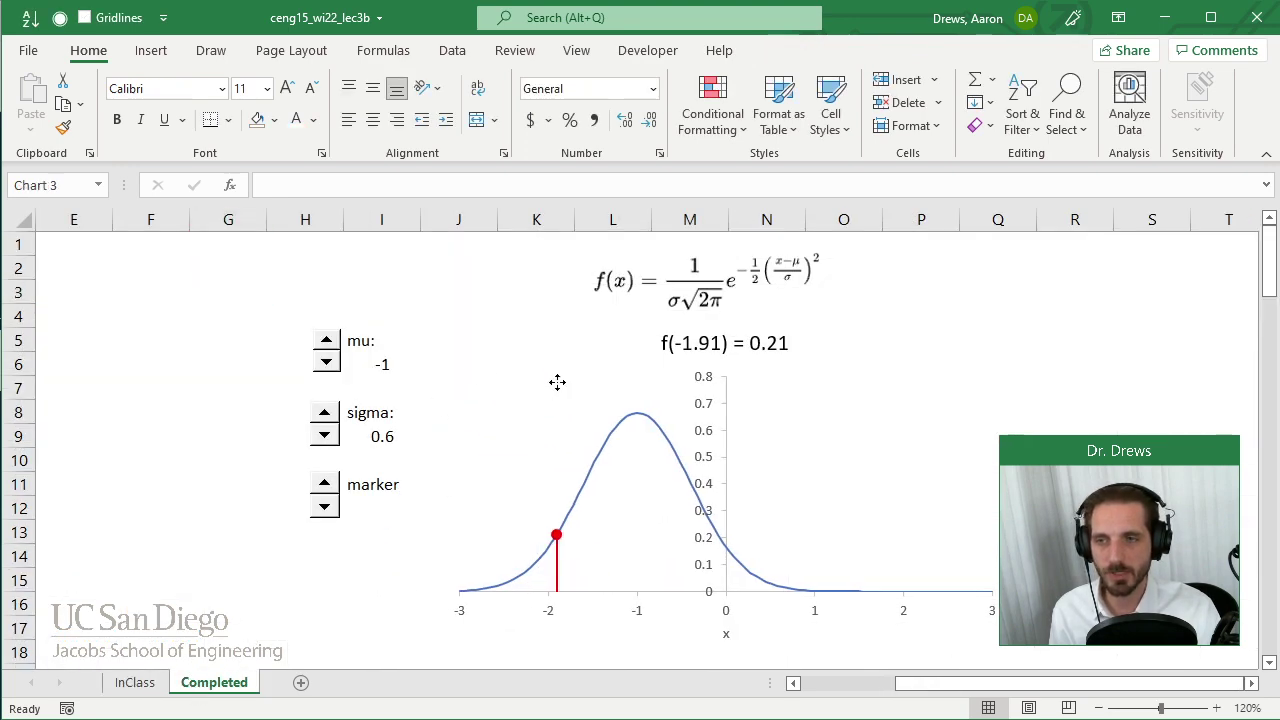
drag(557, 380, 465, 347)
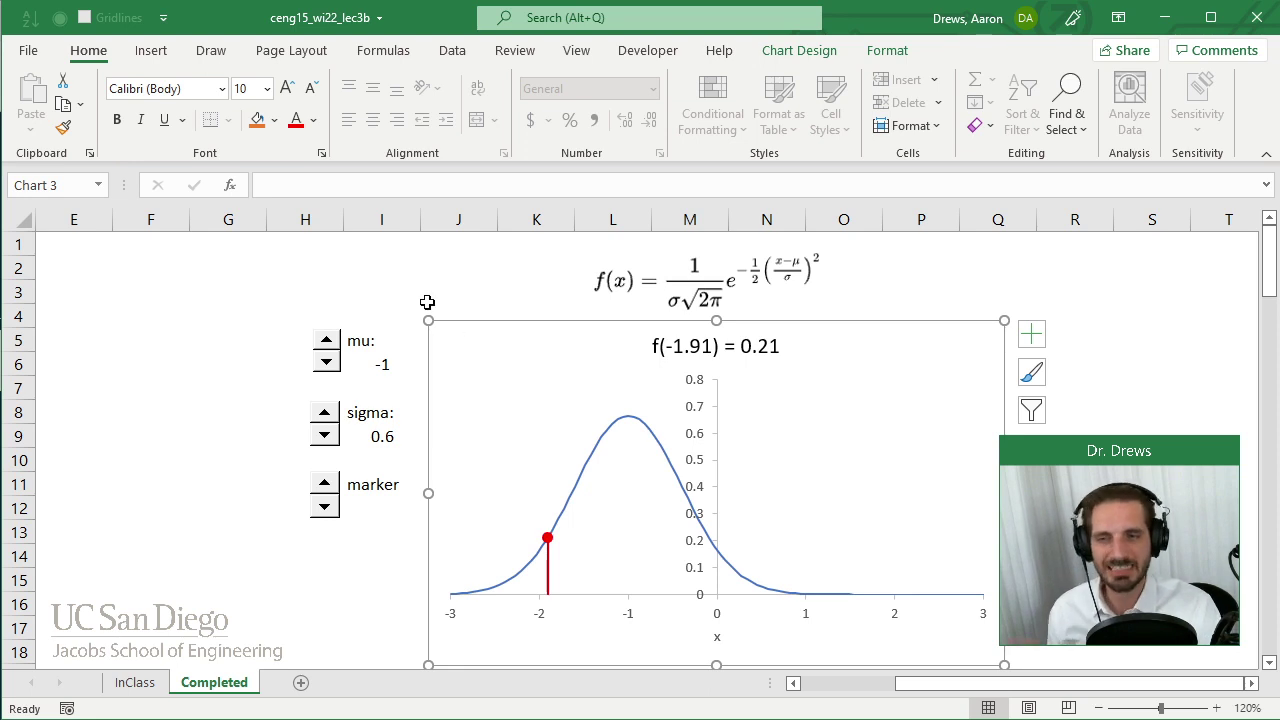
Step: Add a chart title to the InClass chart and shrink the plot area from its upper edge to clear the title
click(136, 682)
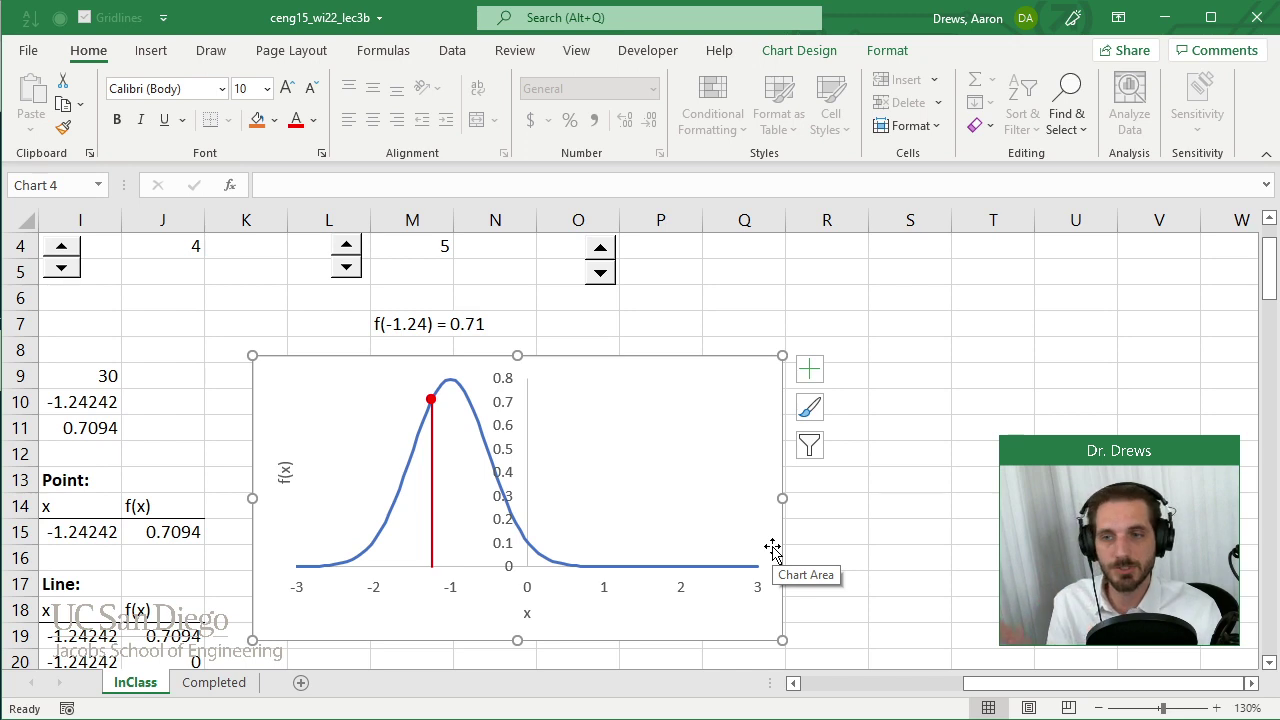
click(810, 371)
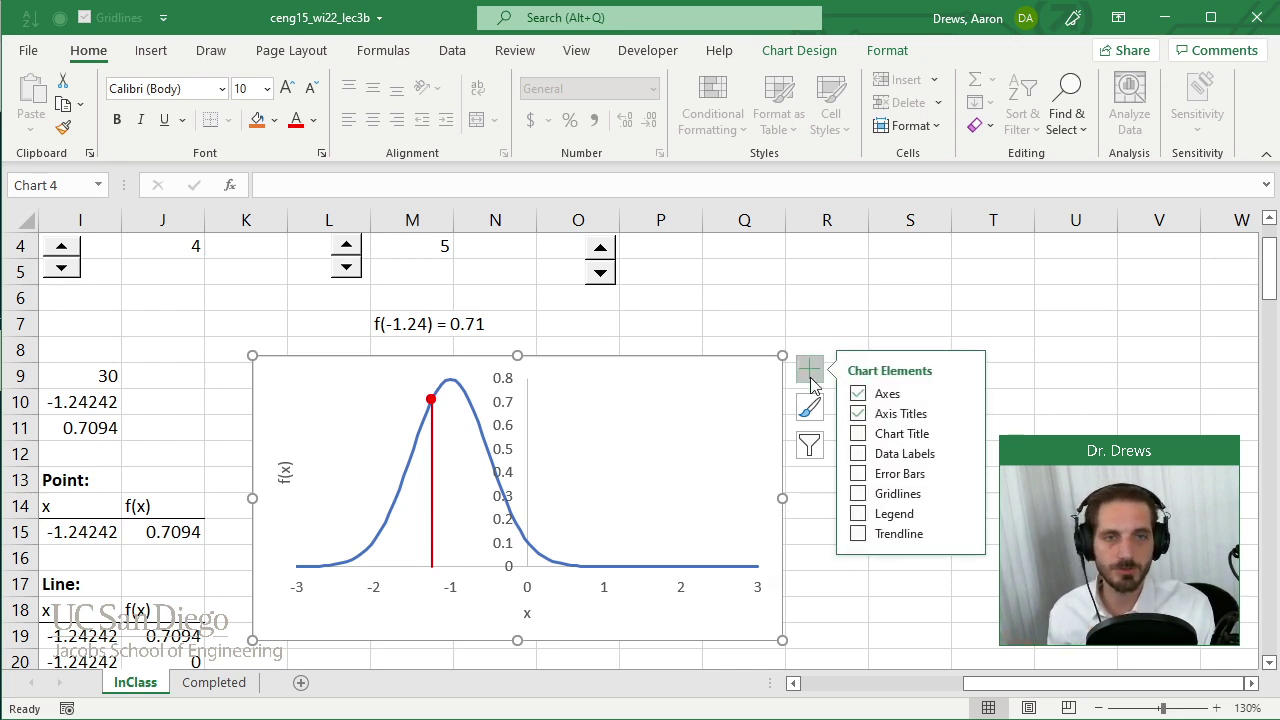
click(858, 434)
click(720, 637)
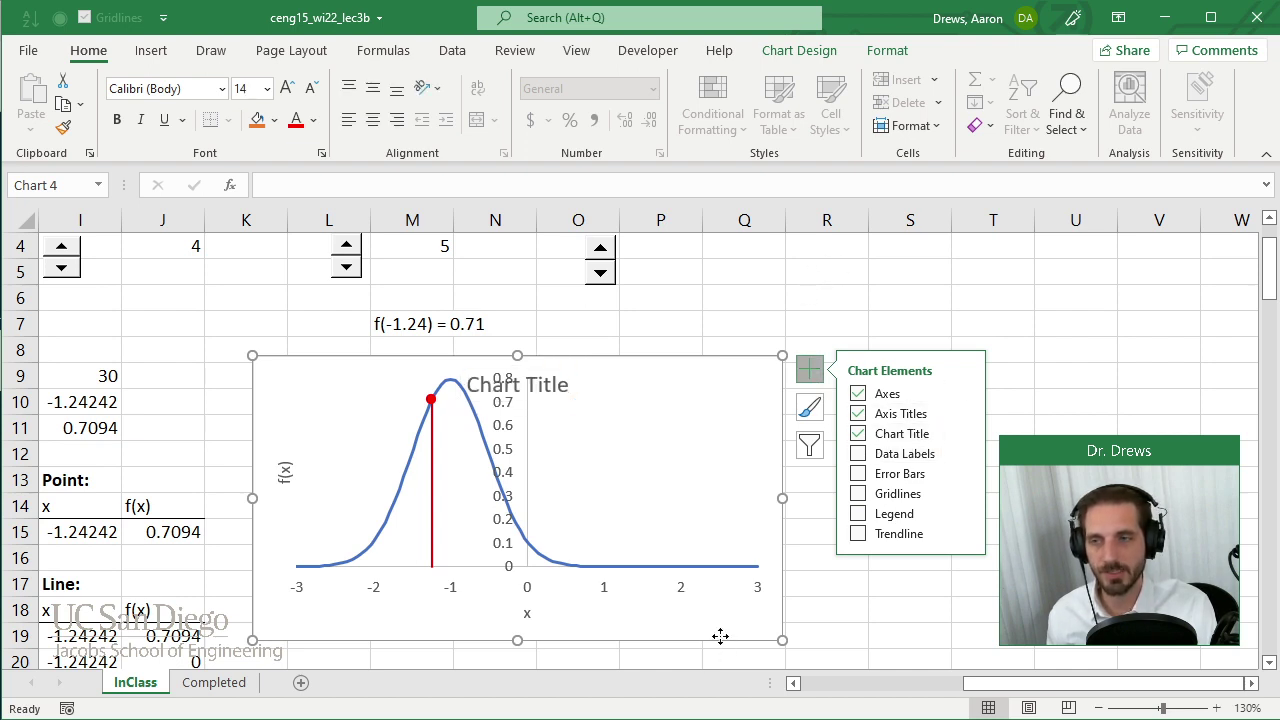
click(528, 414)
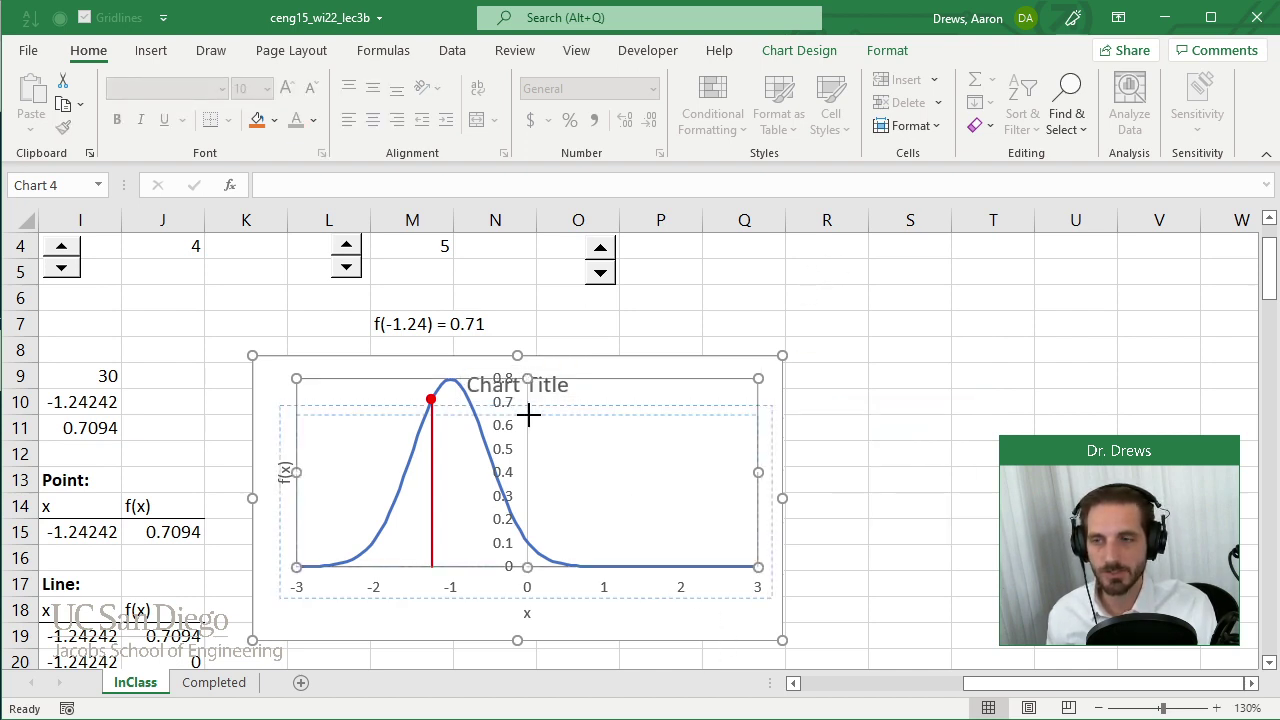
drag(527, 414, 527, 423)
click(611, 374)
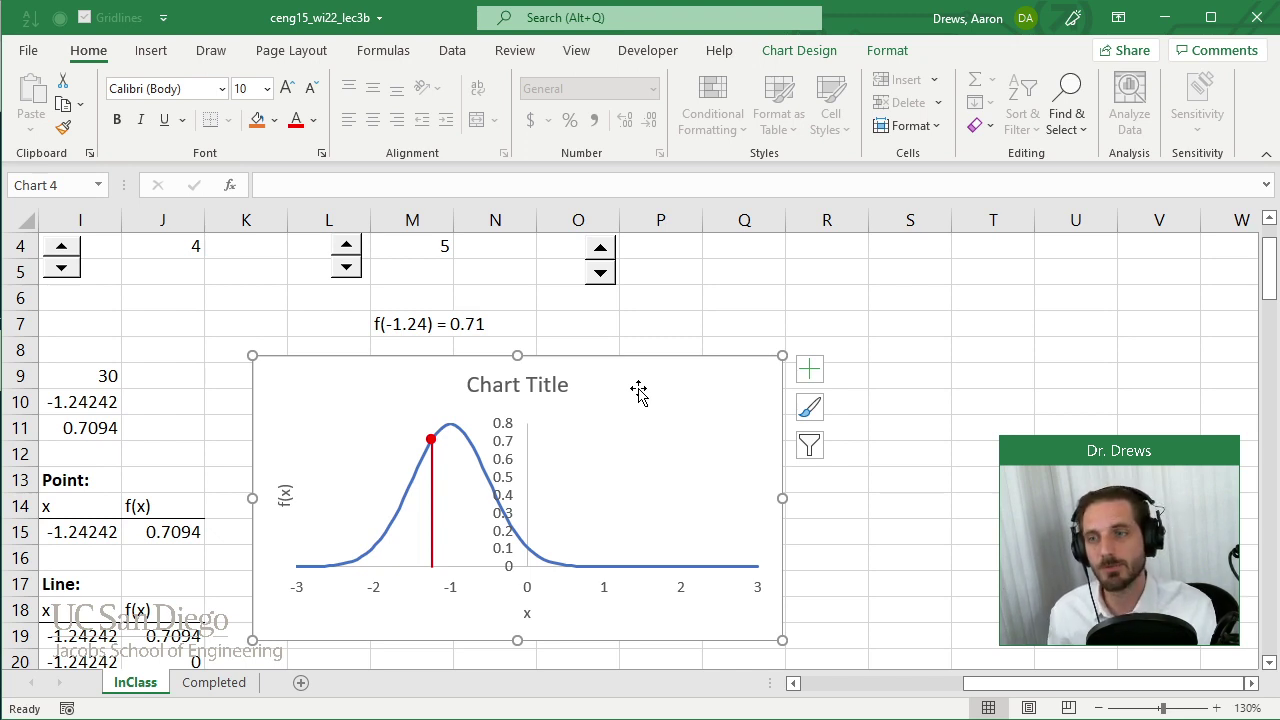
Step: Link the InClass chart title to the label cell with the formula =InClass!$M$7
click(541, 386)
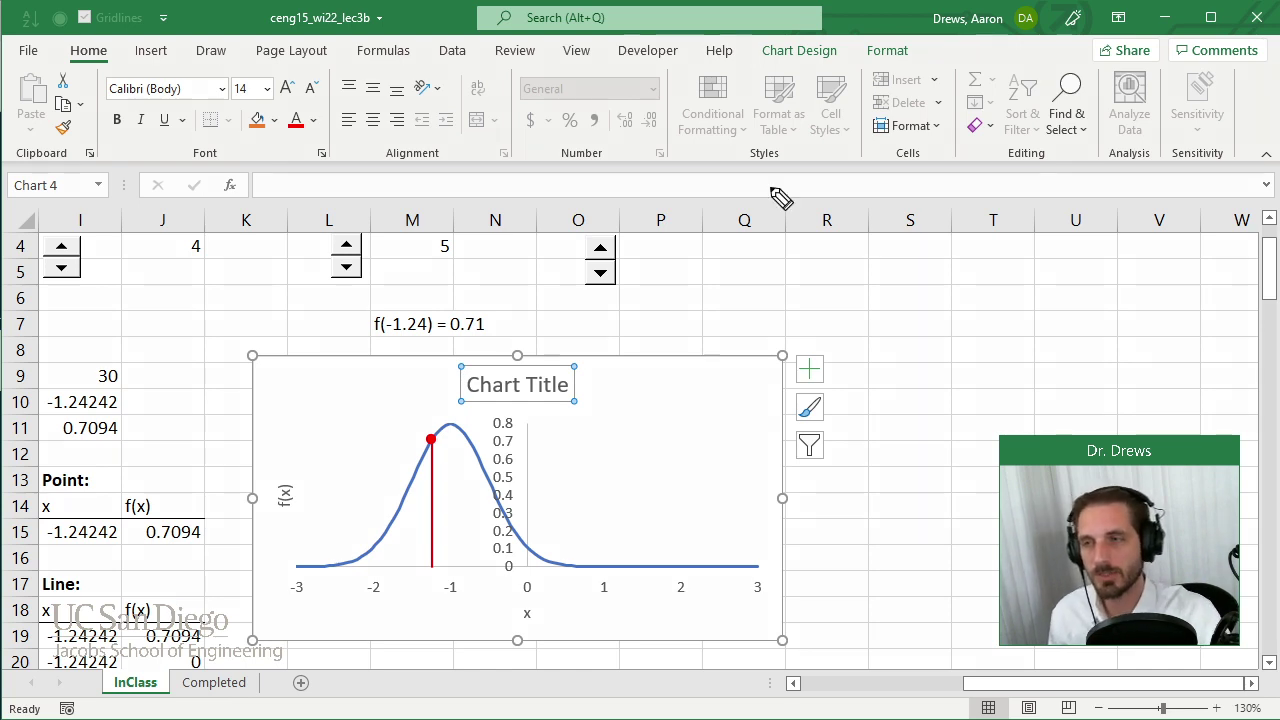
mouse_move(280, 160)
mouse_down()
mouse_move(251, 206)
mouse_move(380, 200)
mouse_move(265, 158)
mouse_up()
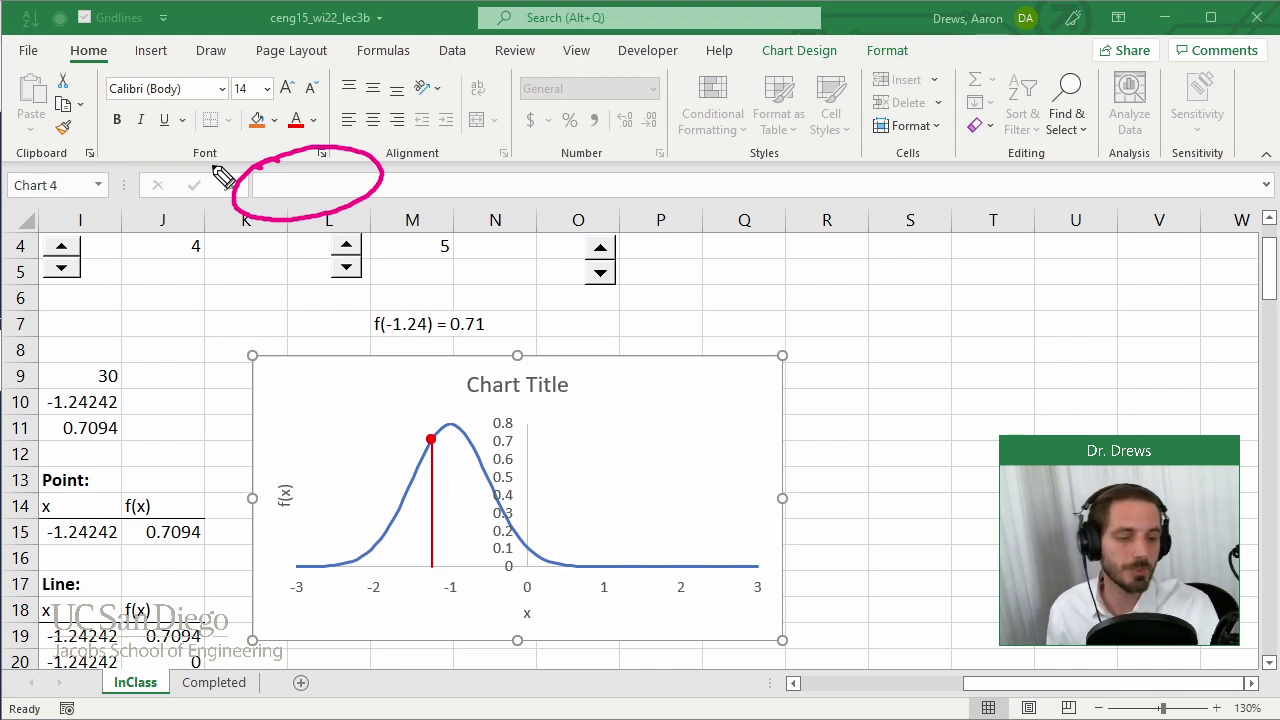
key(Escape)
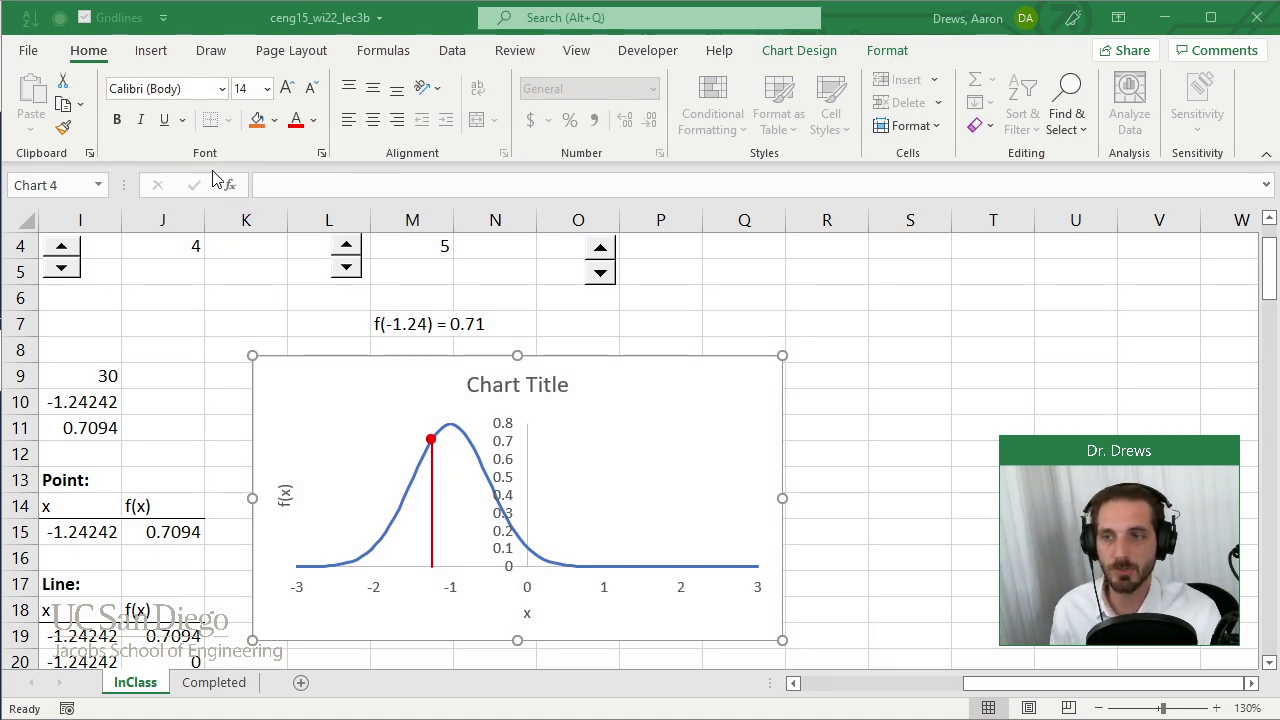
click(545, 389)
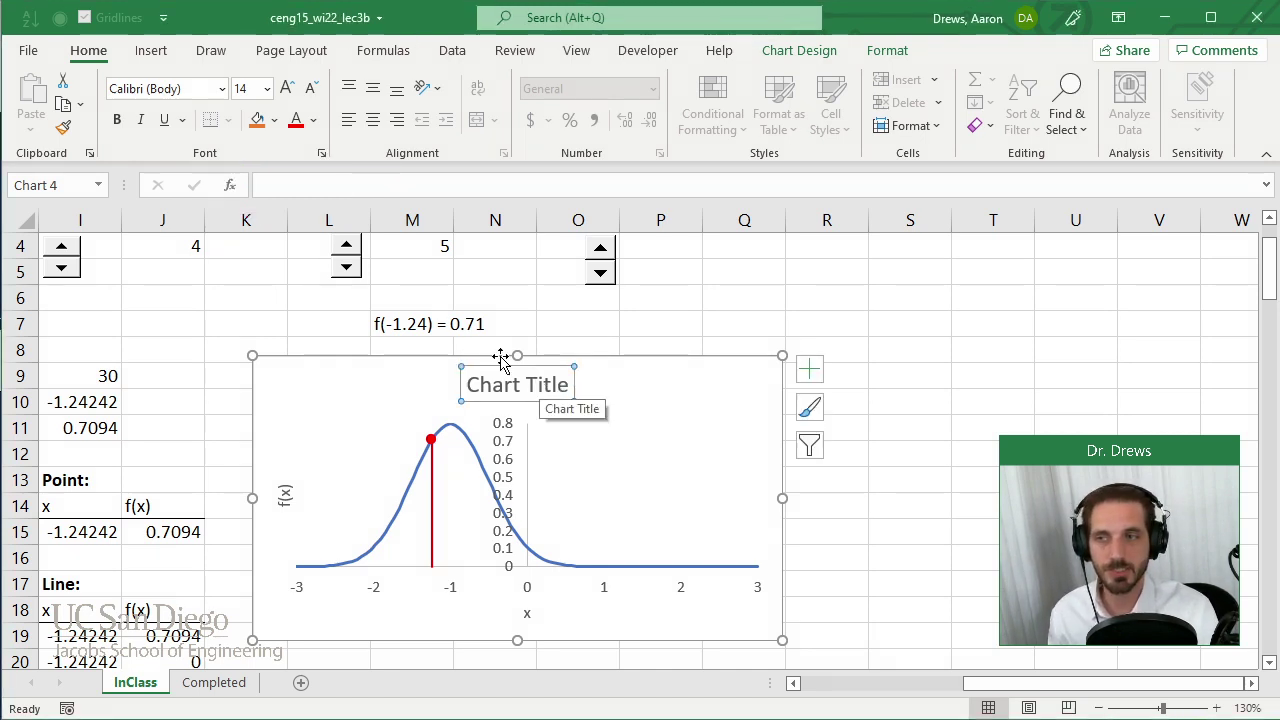
click(355, 190)
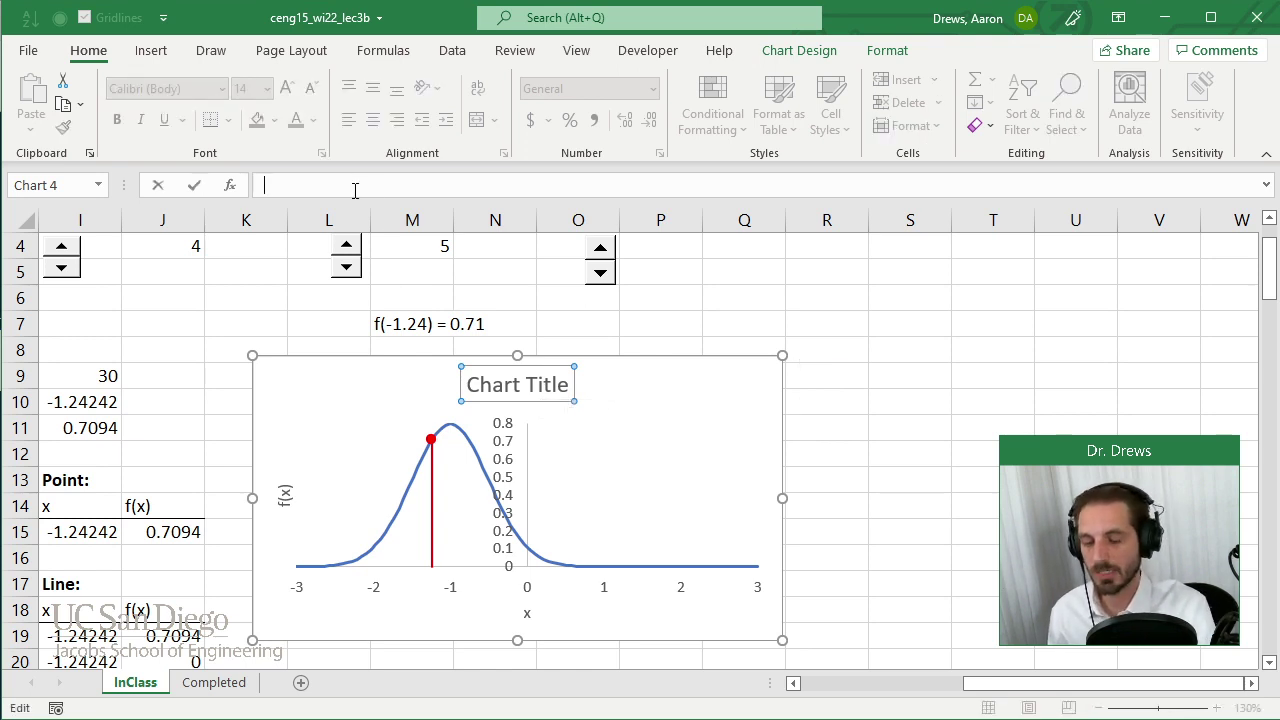
text(=)
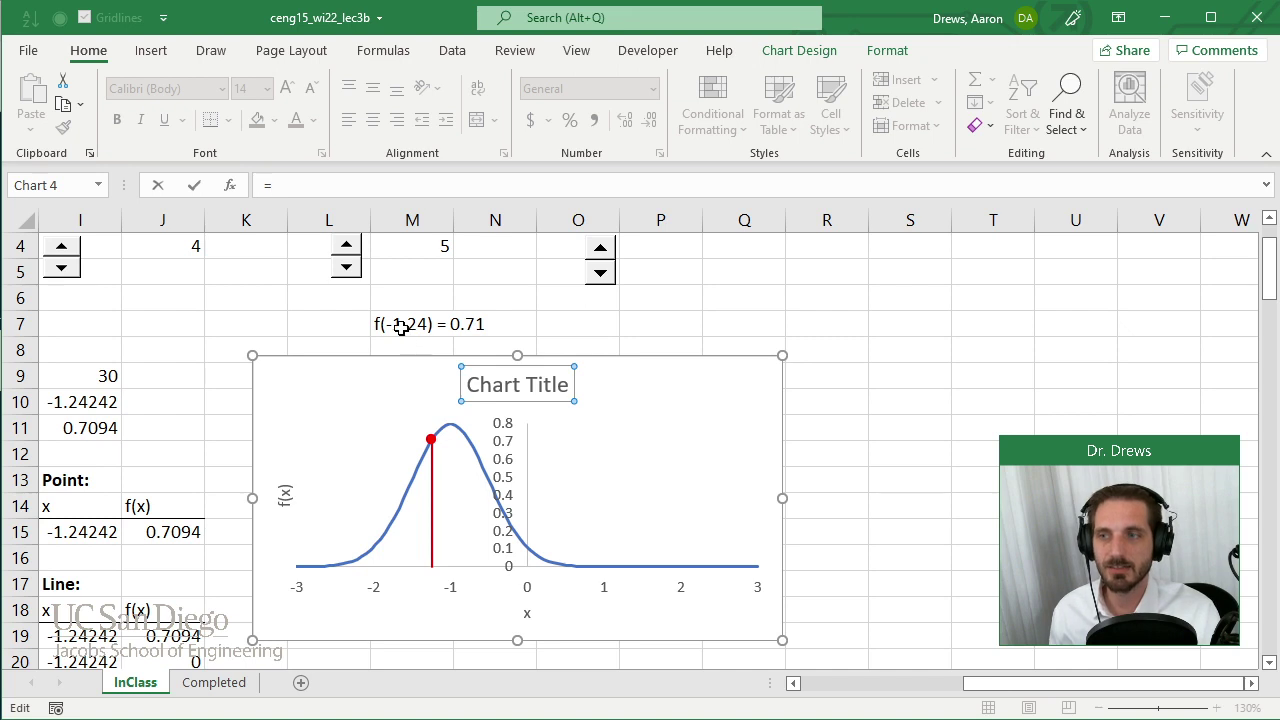
click(400, 327)
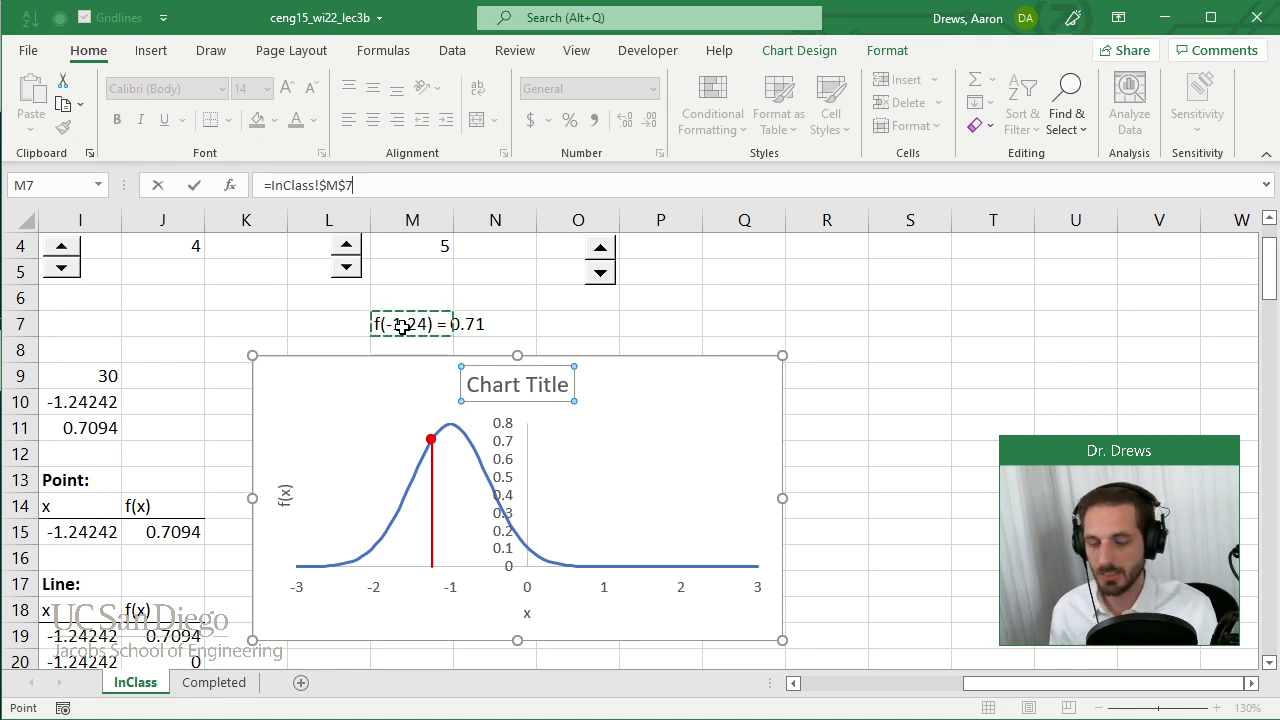
key(Return)
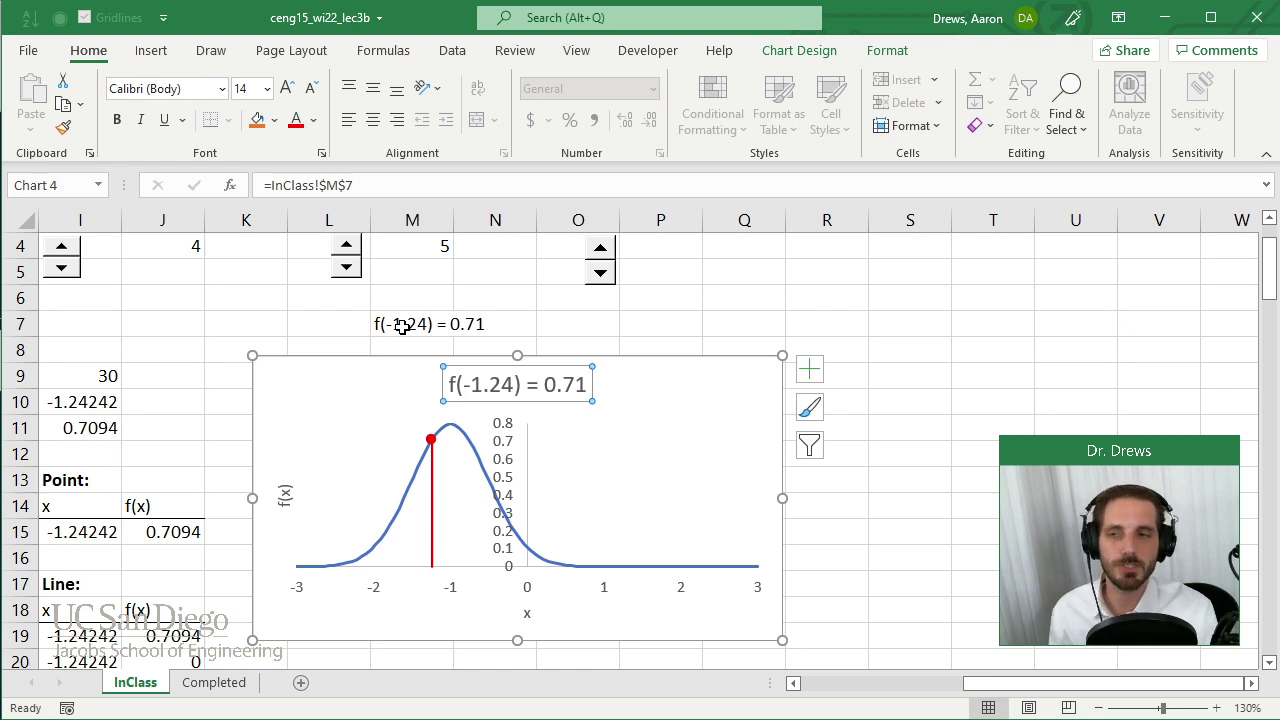
Step: Step the marker index up to 33, down to 26 and back to 29 to test the linked chart title
click(602, 304)
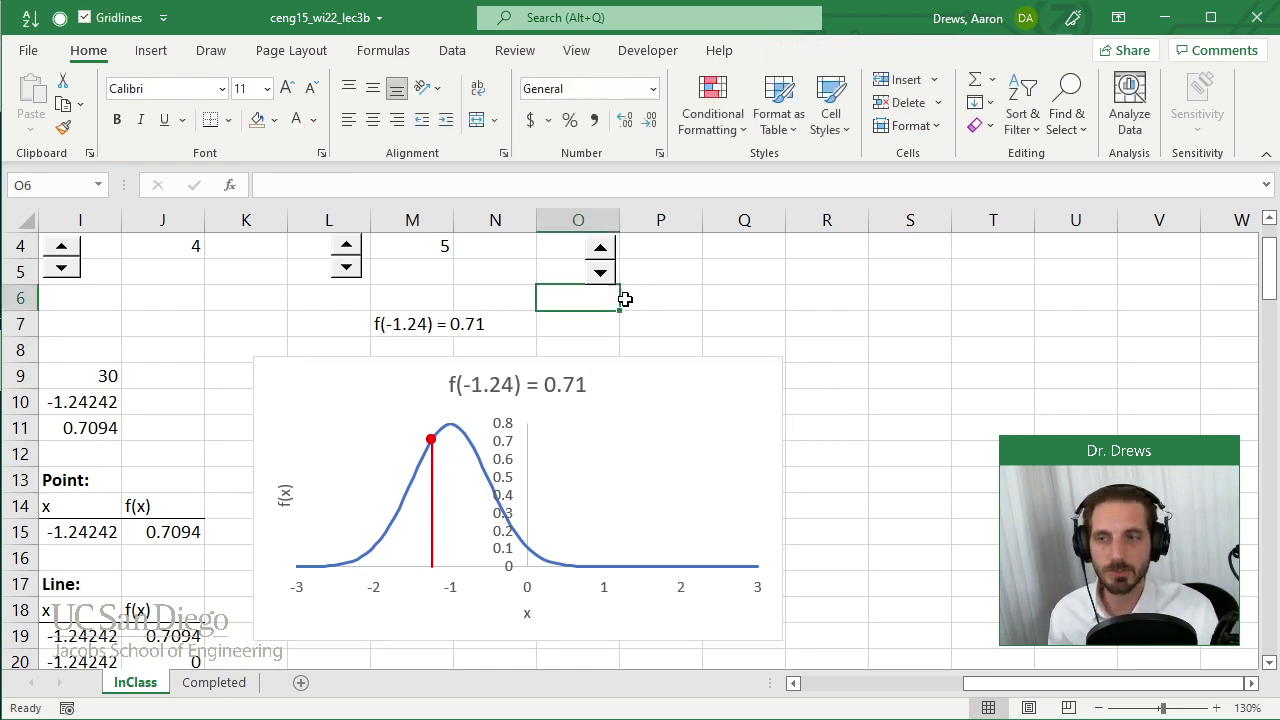
click(601, 251)
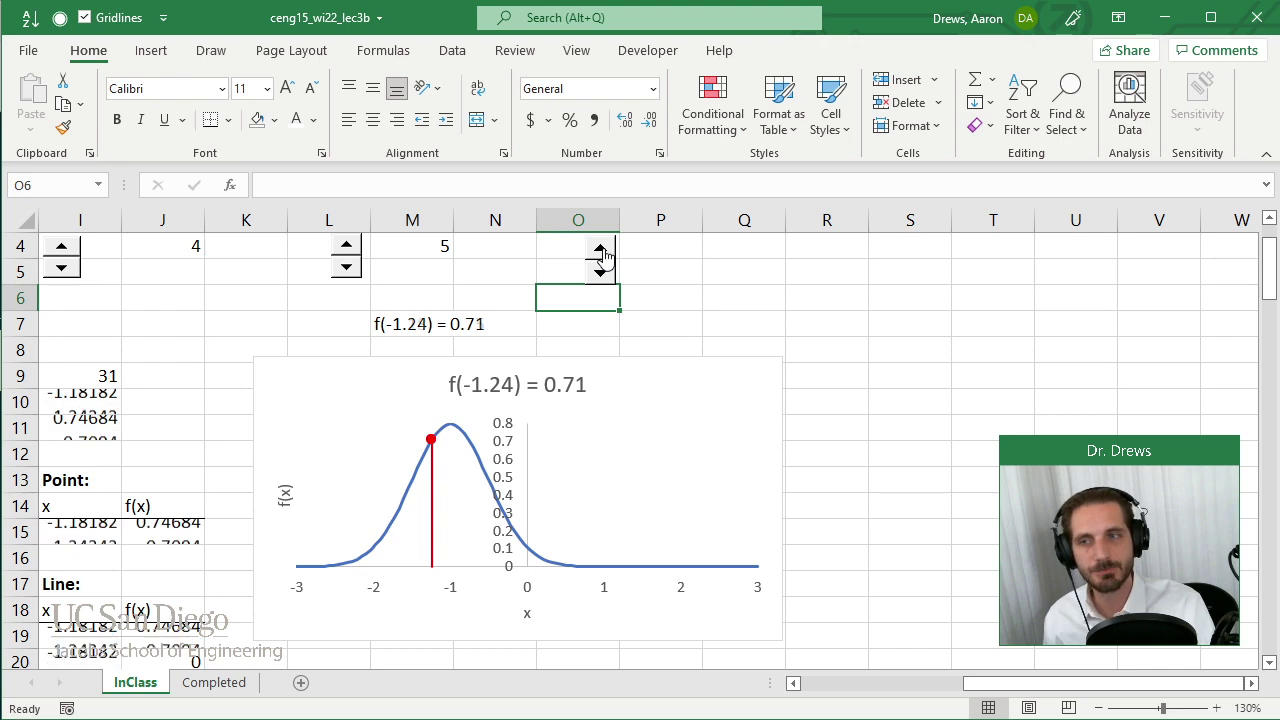
click(601, 251)
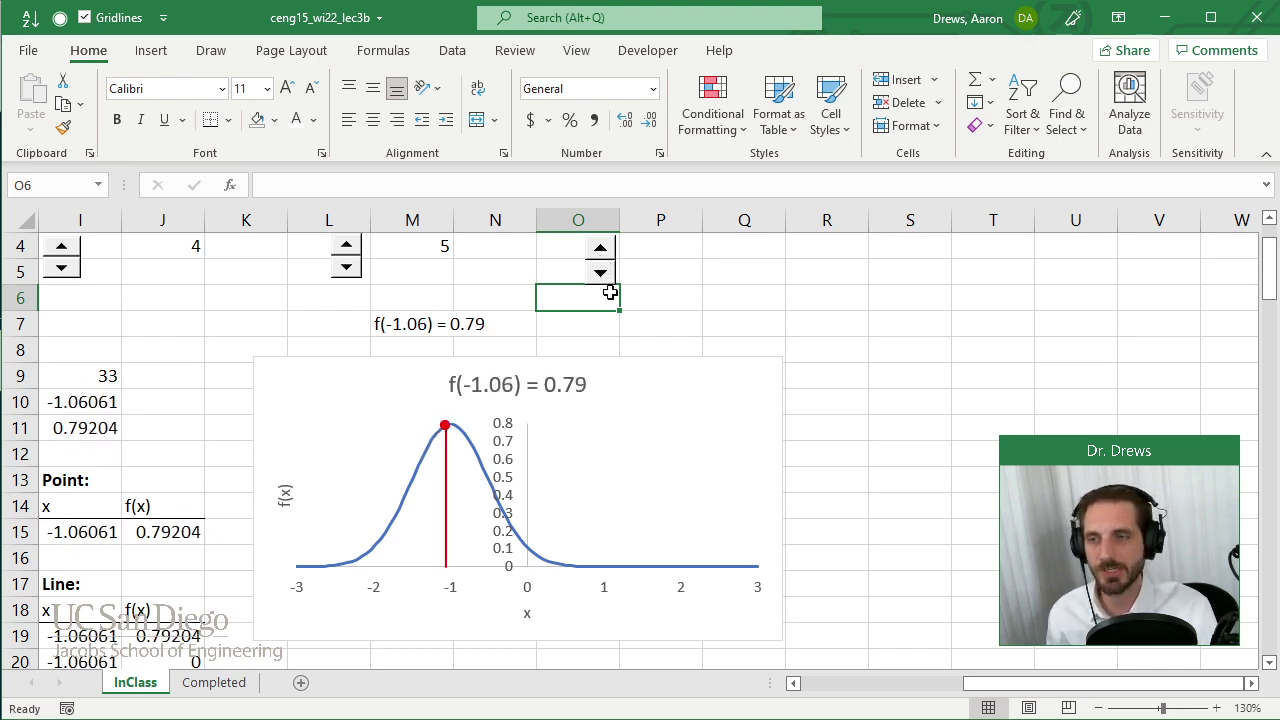
click(600, 273)
click(600, 273)
click(600, 273)
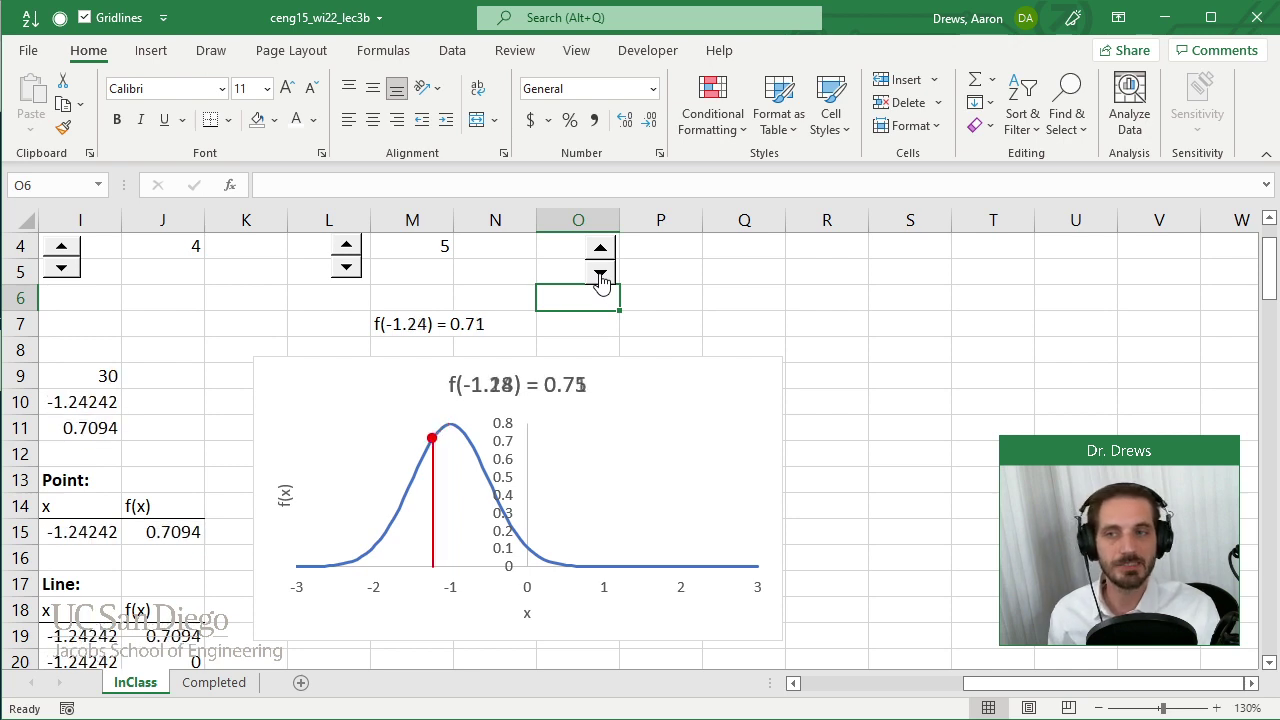
click(600, 273)
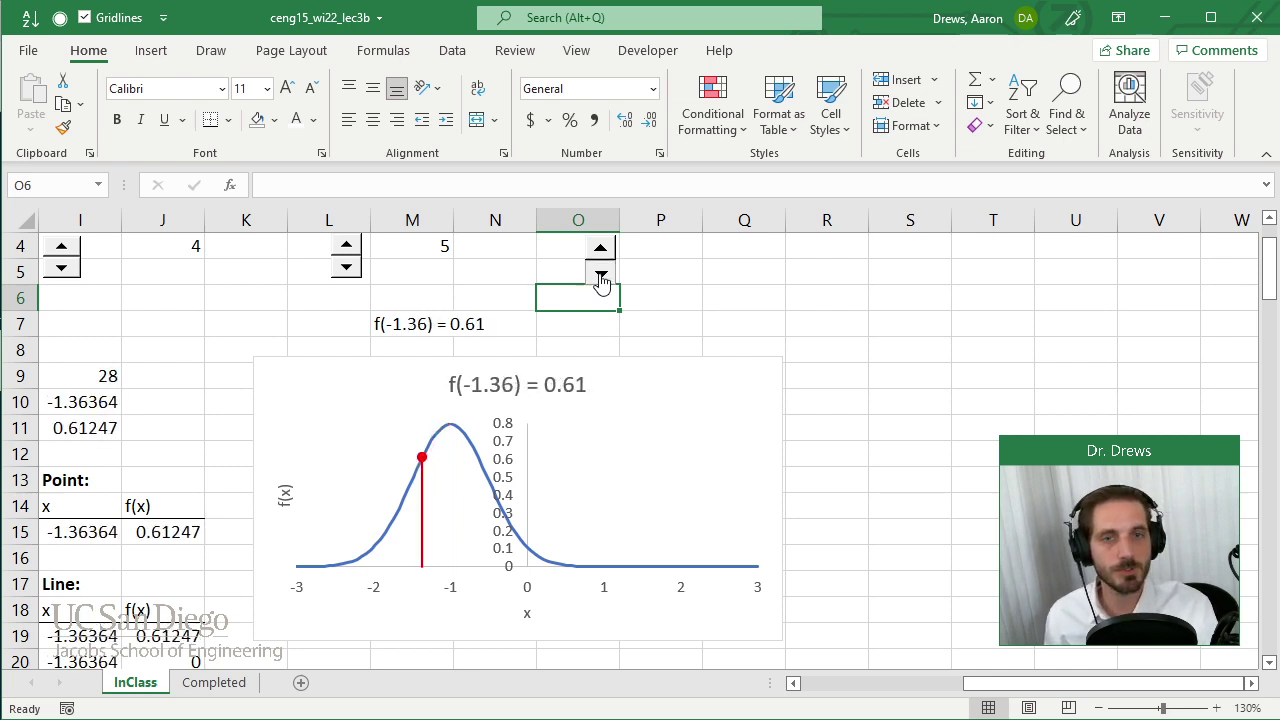
click(600, 274)
click(600, 274)
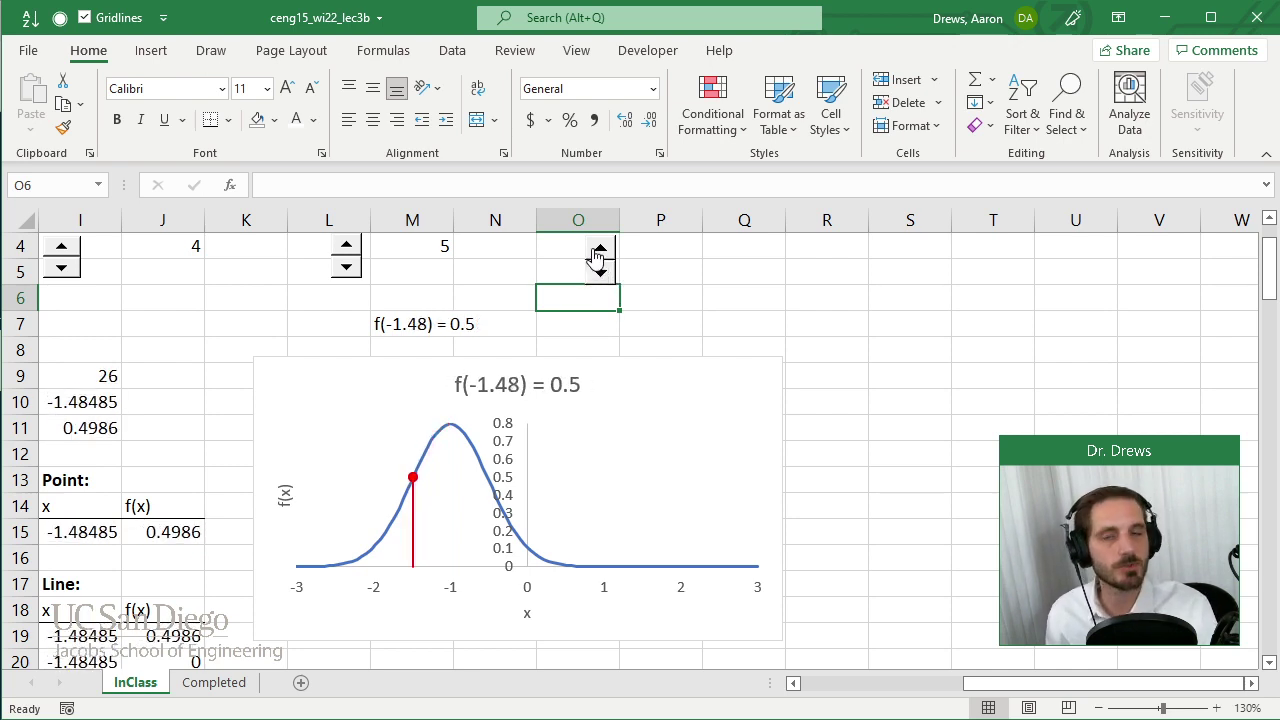
click(599, 250)
click(599, 250)
click(600, 251)
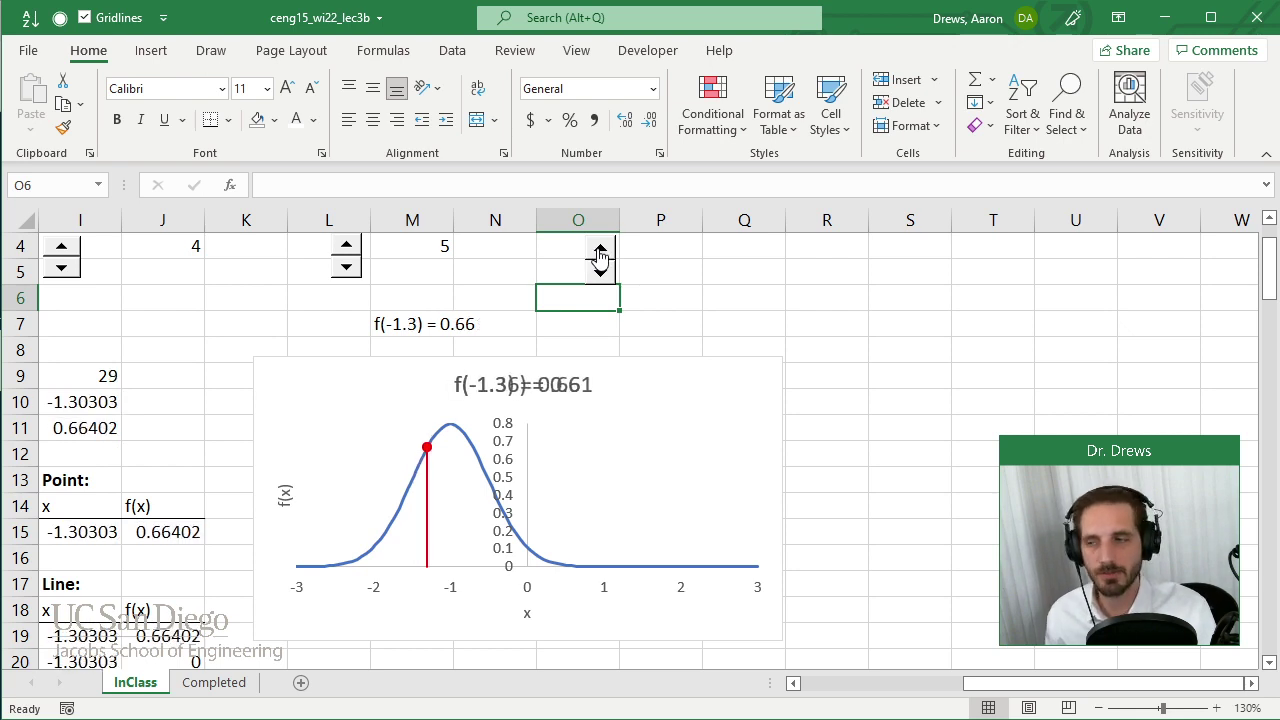
Step: Step the marker index to 31 and back to 29, moving the InClass chart away and back, to check the linked title against its M7 formula
click(600, 251)
click(600, 251)
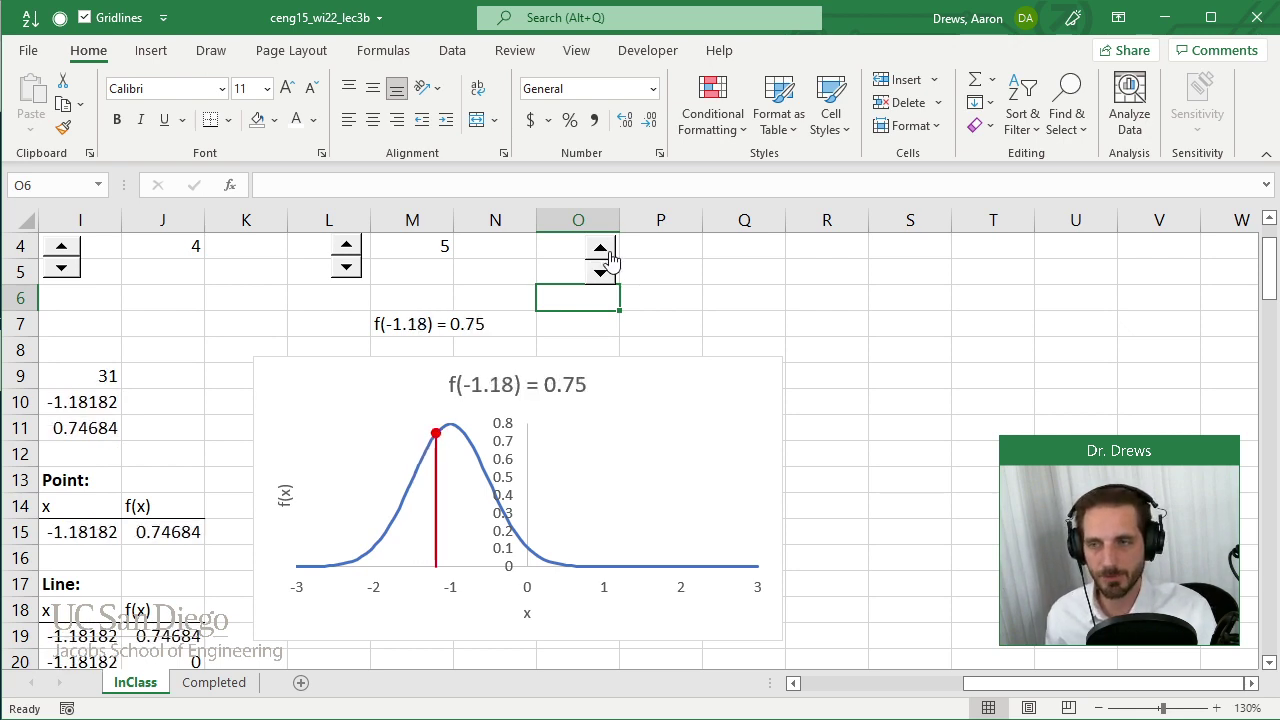
drag(318, 390, 629, 355)
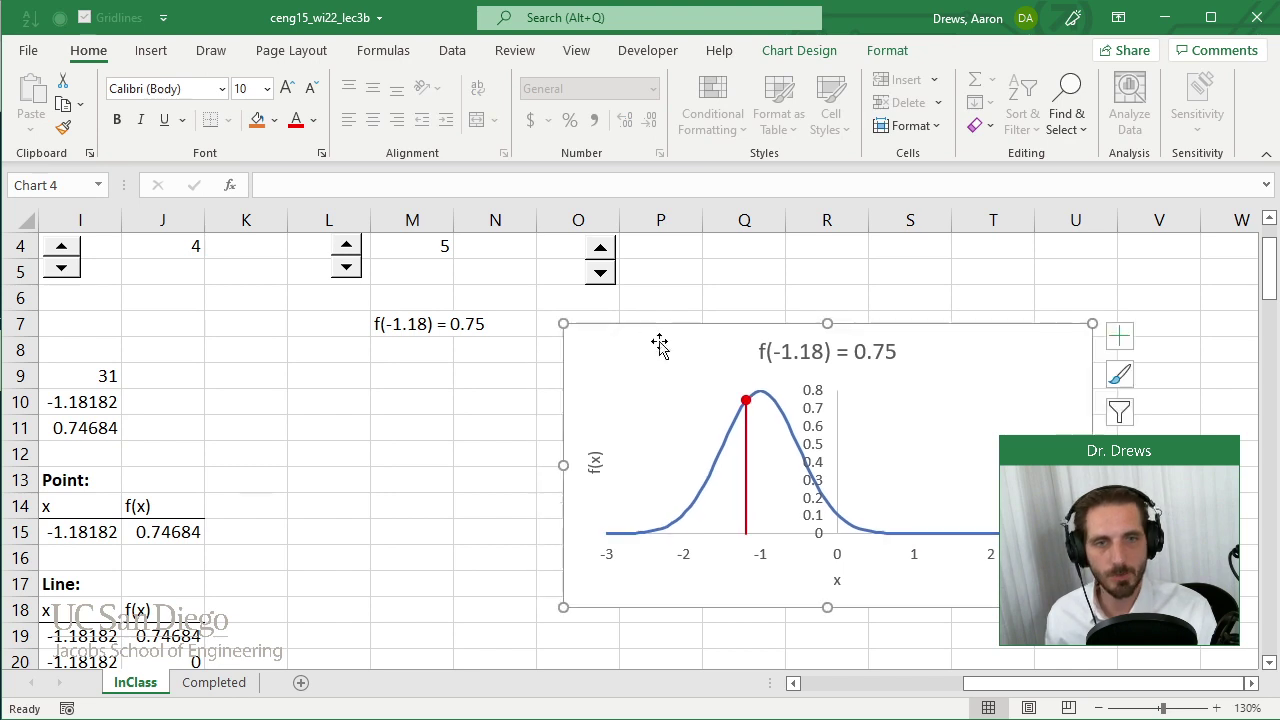
click(600, 272)
click(600, 275)
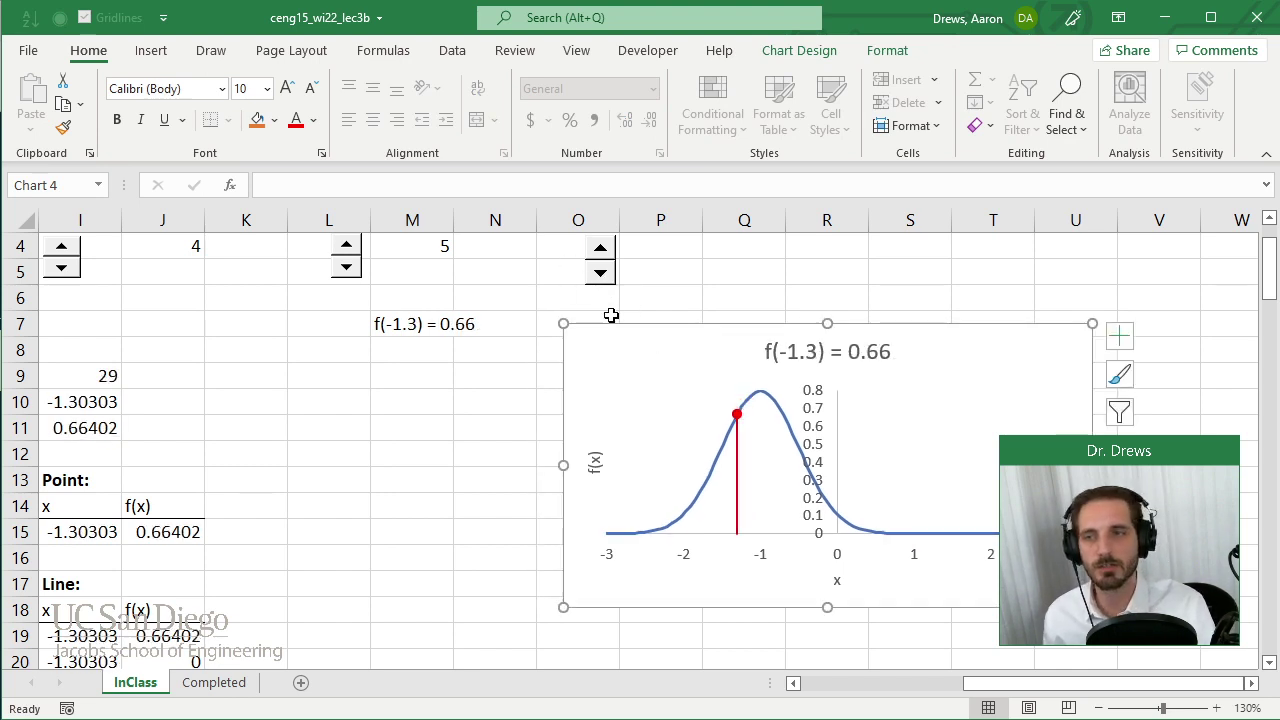
drag(612, 355, 327, 390)
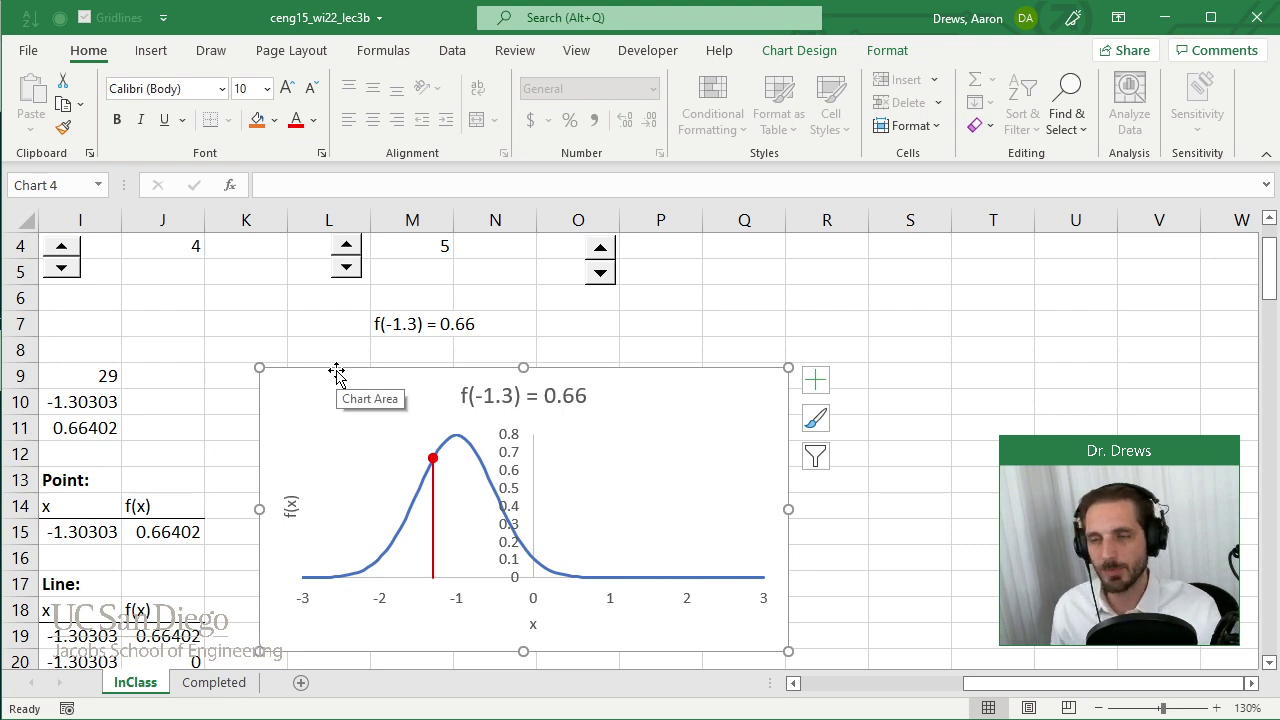
click(395, 324)
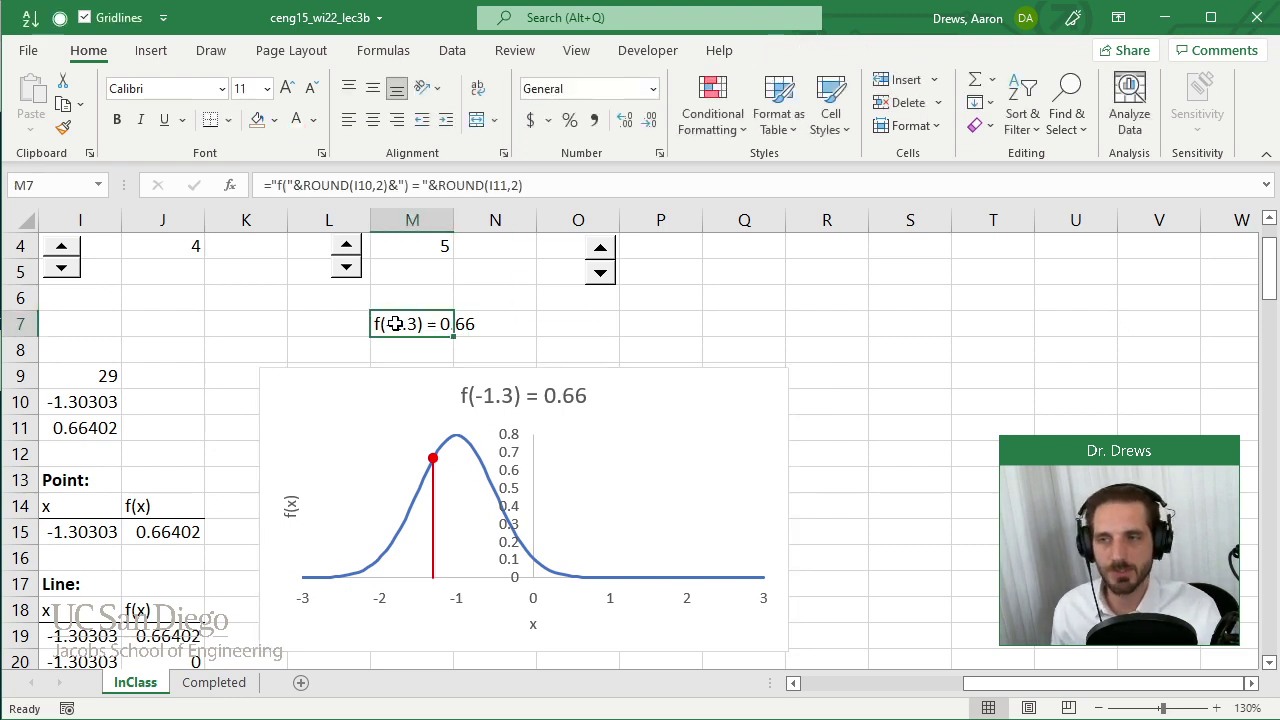
click(230, 324)
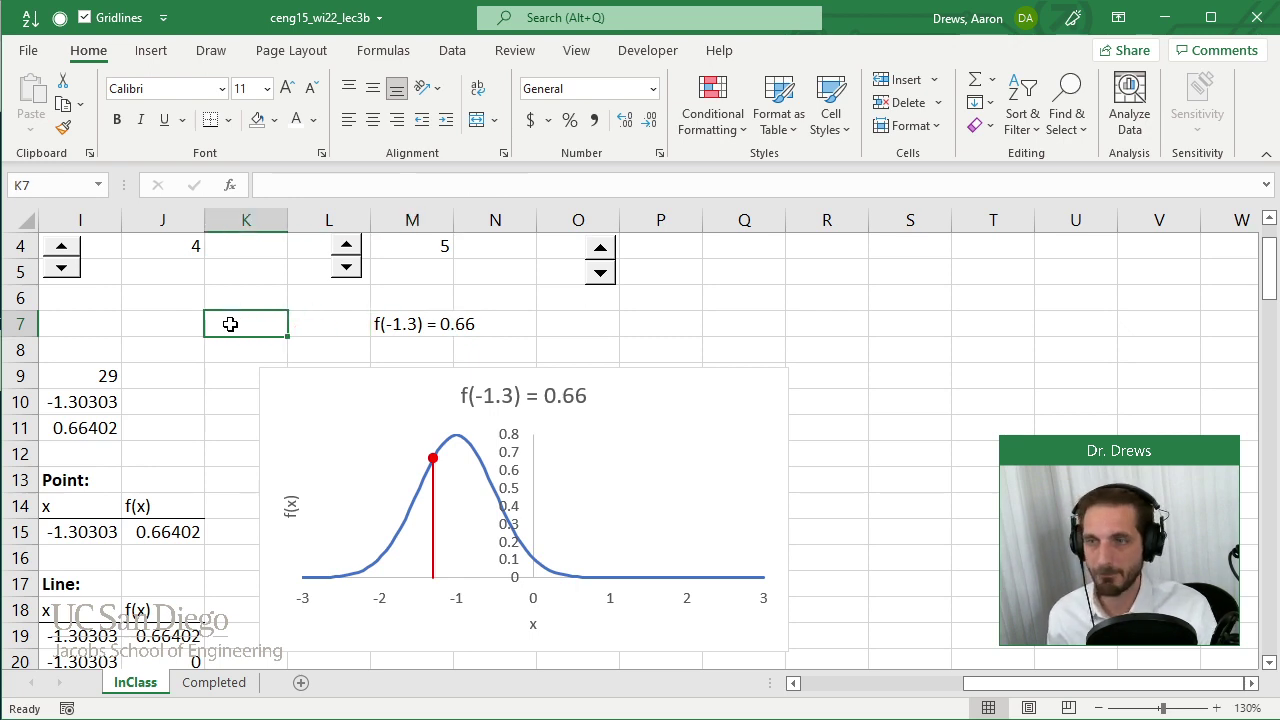
Step: On the Completed sheet, move the marker to x = -1.73, reduce sigma to 0.3 and return it to 0.6
click(226, 686)
click(235, 523)
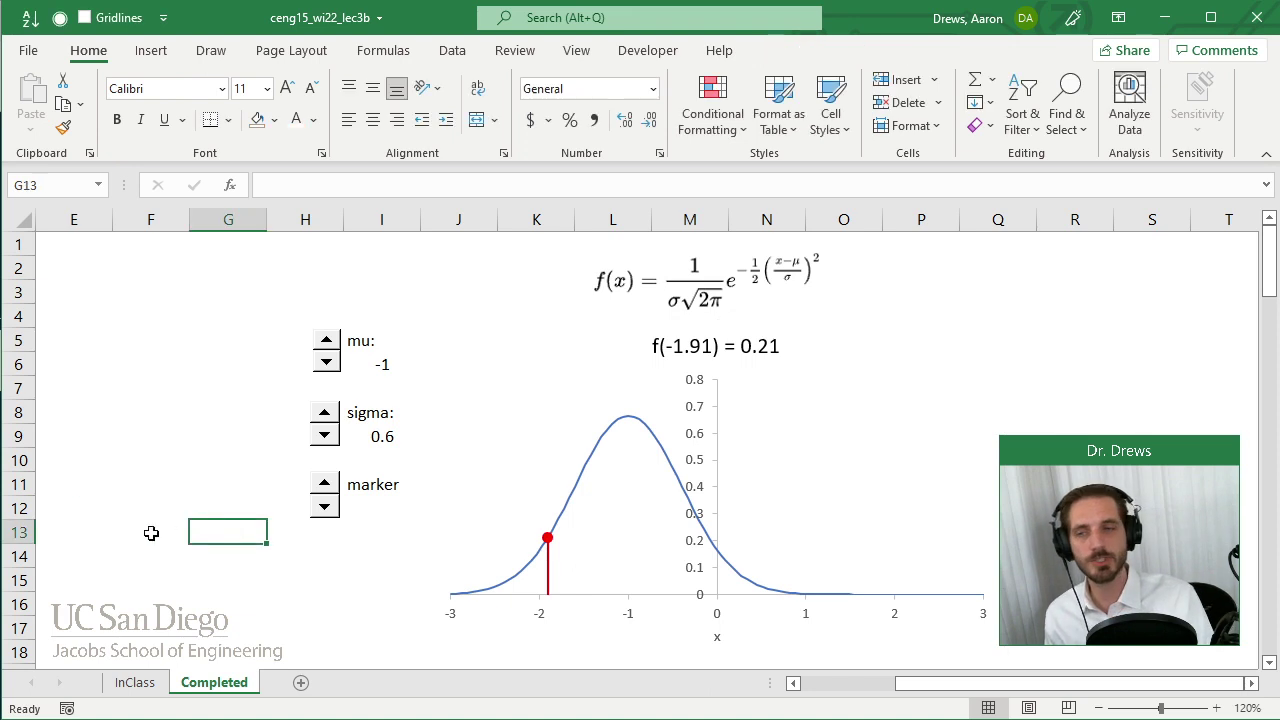
click(322, 503)
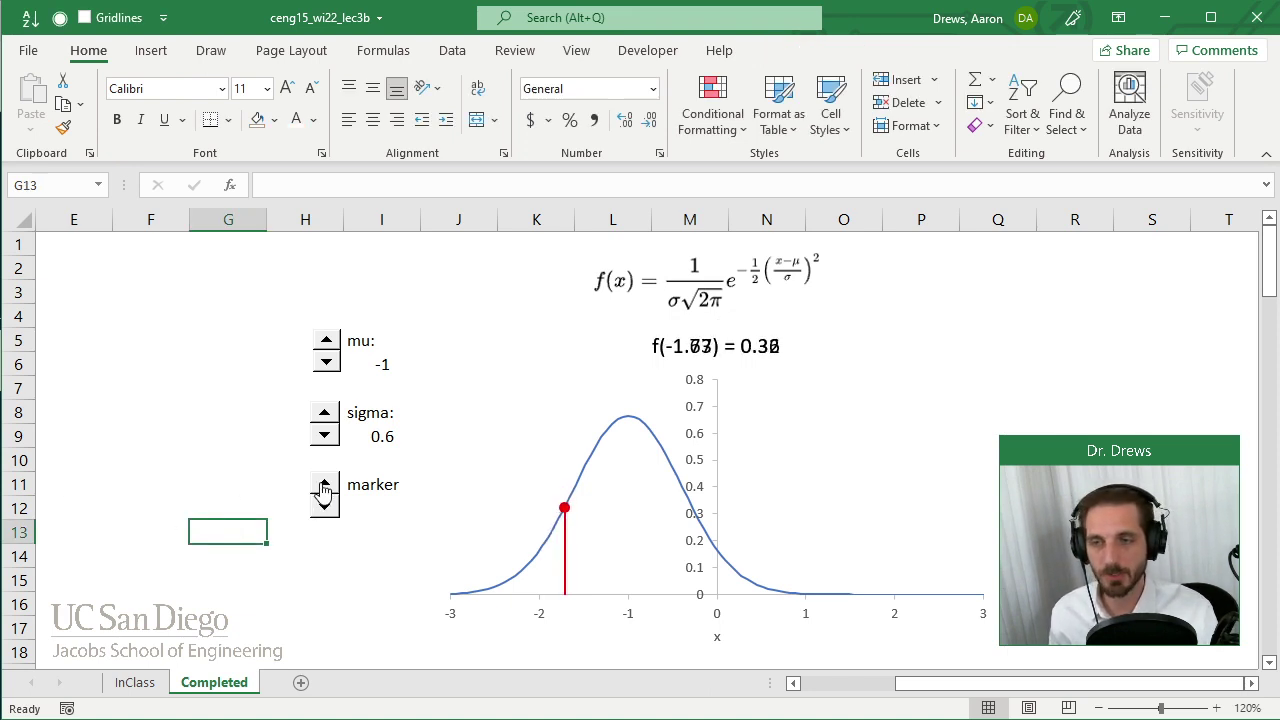
click(325, 437)
click(325, 437)
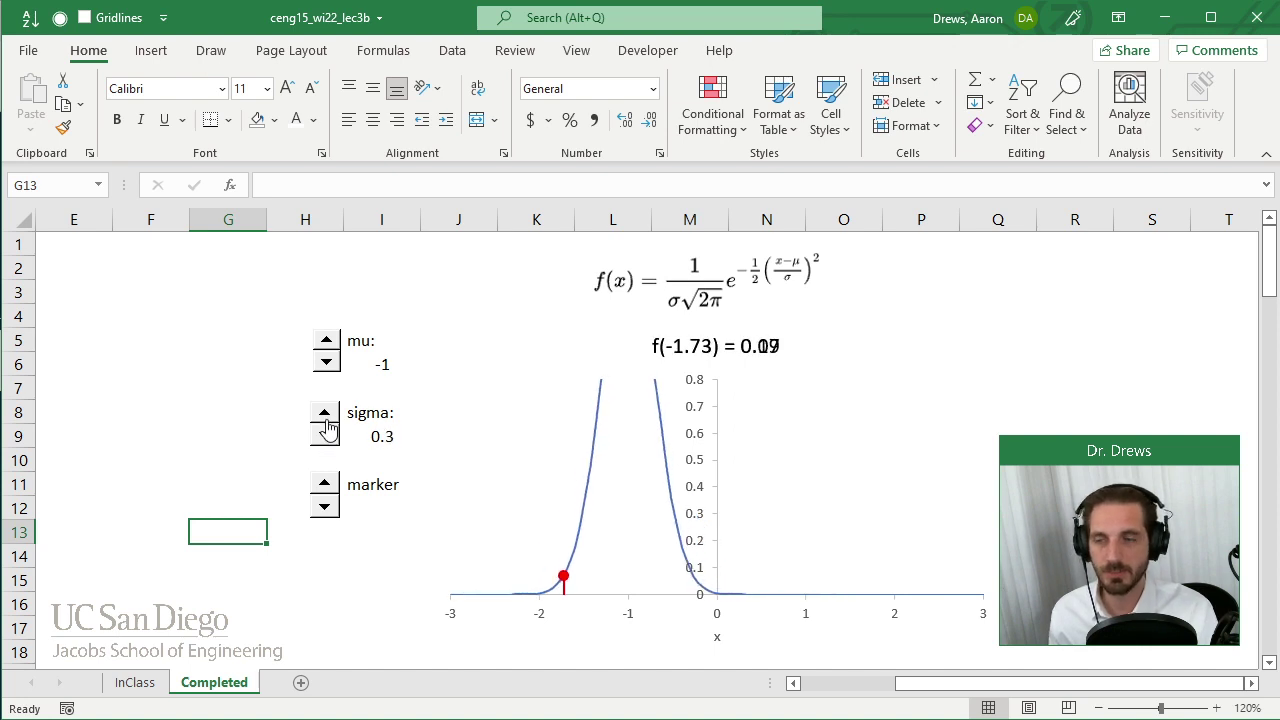
click(324, 412)
click(324, 412)
click(324, 412)
Step: Raise mu to 1, sweep the marker along the curve to x = -0.27, and set mu to 0
click(326, 341)
click(327, 342)
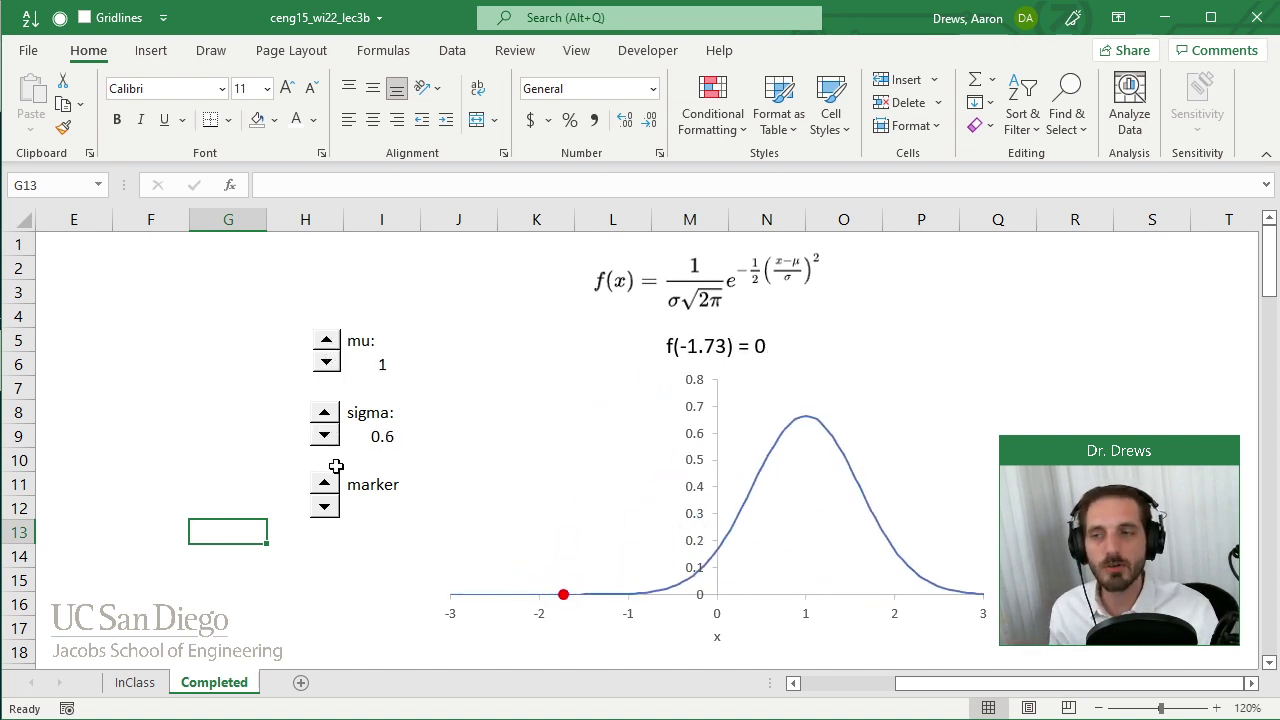
click(326, 505)
click(328, 508)
click(328, 508)
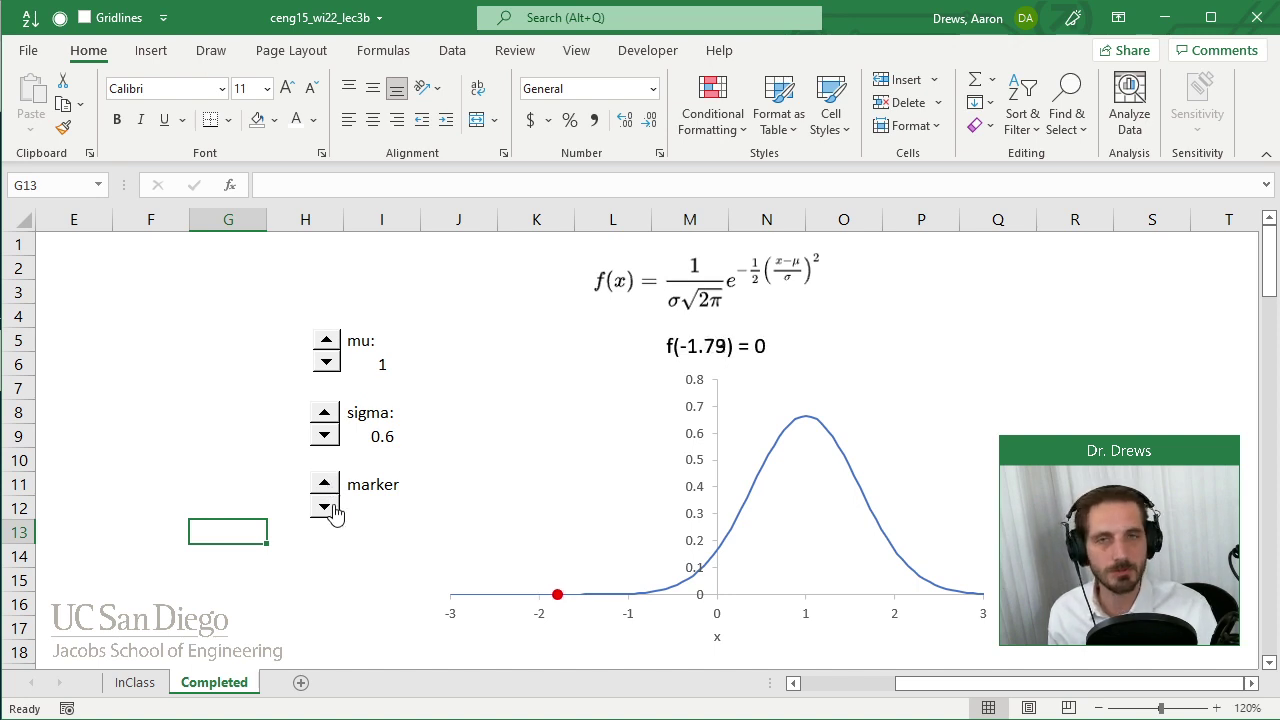
click(330, 509)
click(332, 510)
click(334, 510)
click(334, 510)
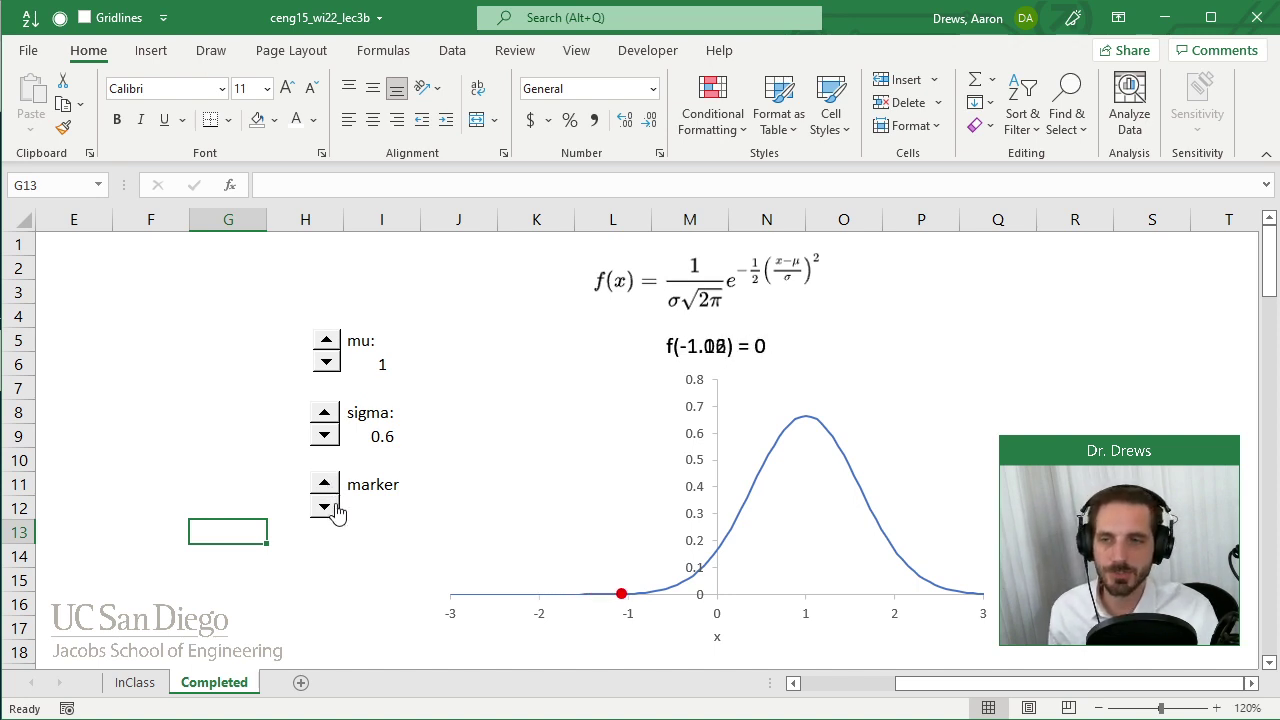
click(334, 510)
click(335, 510)
click(335, 510)
click(334, 510)
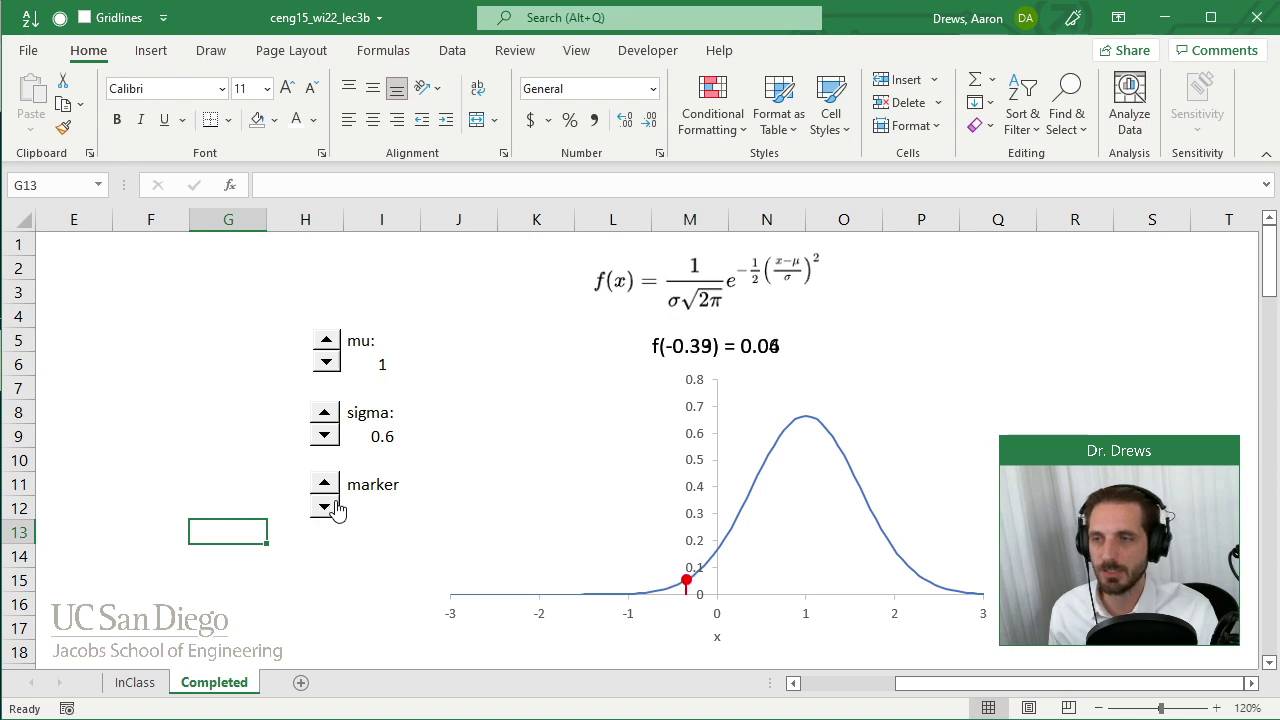
click(334, 510)
click(326, 364)
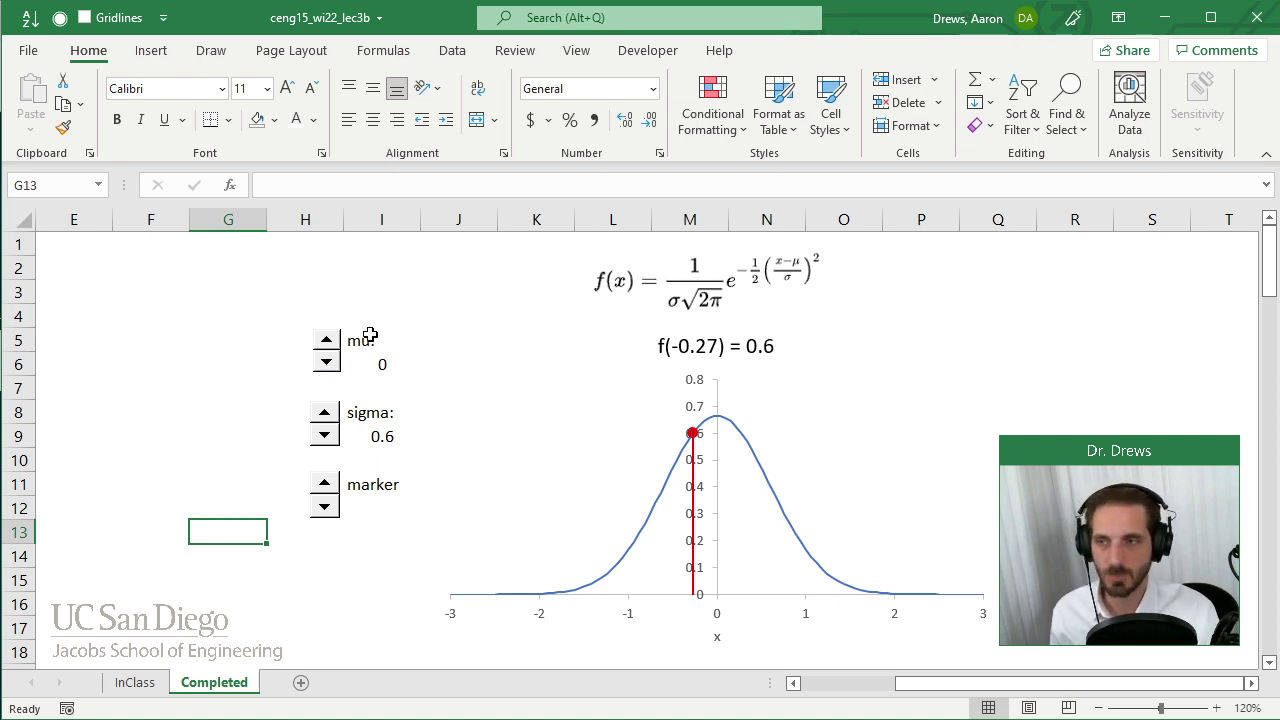
Step: Enter the note "Pause for 2 minutes for questions." in cell R5 of the InClass sheet
click(150, 684)
click(831, 275)
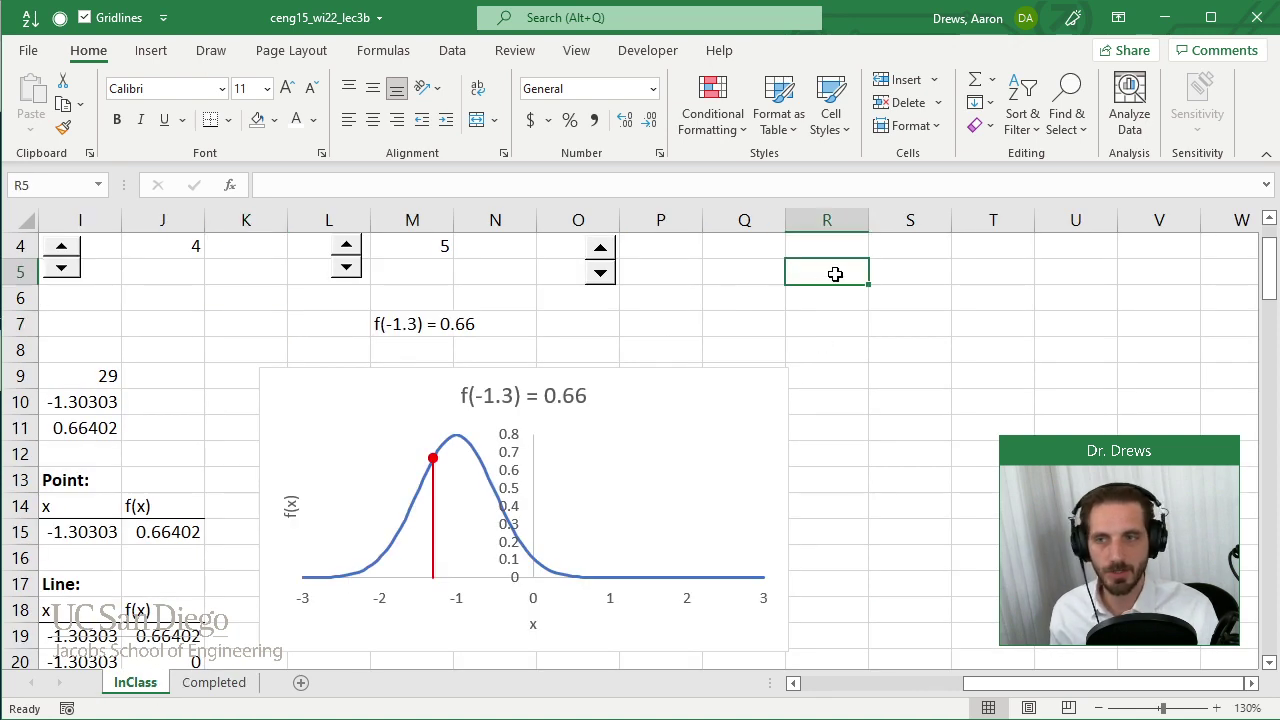
text(Pause)
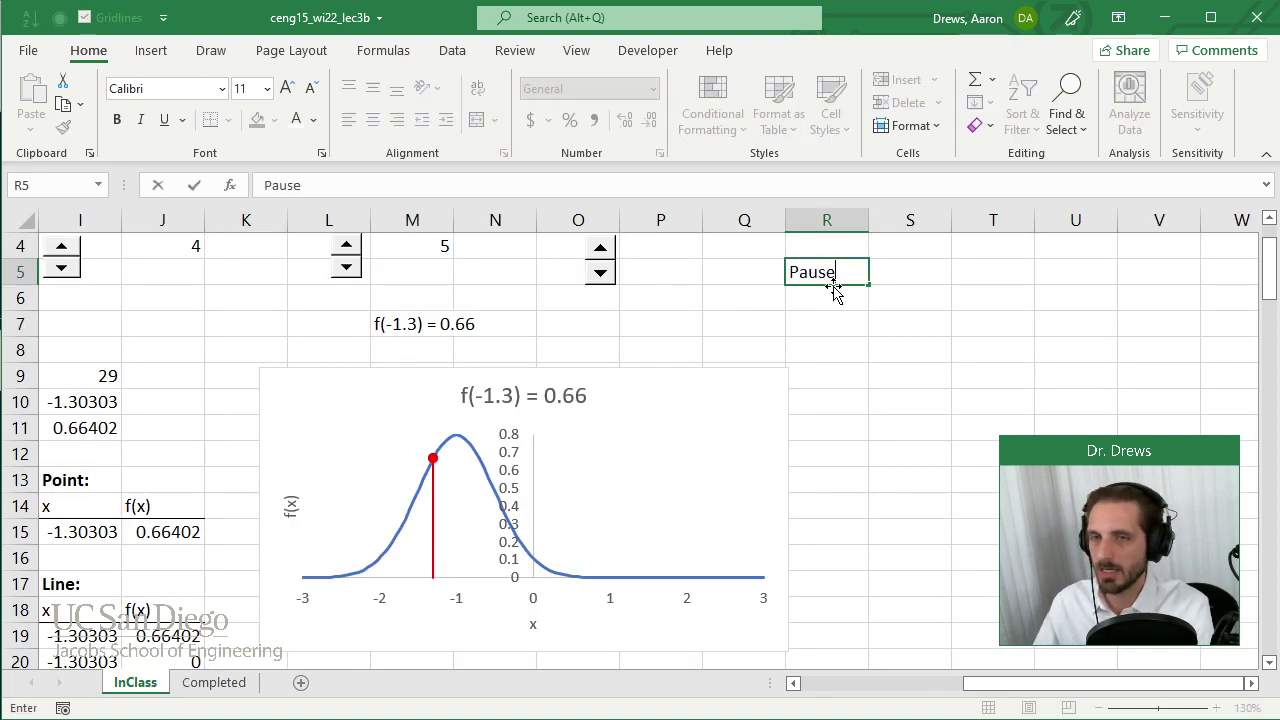
text( for 2 minutes)
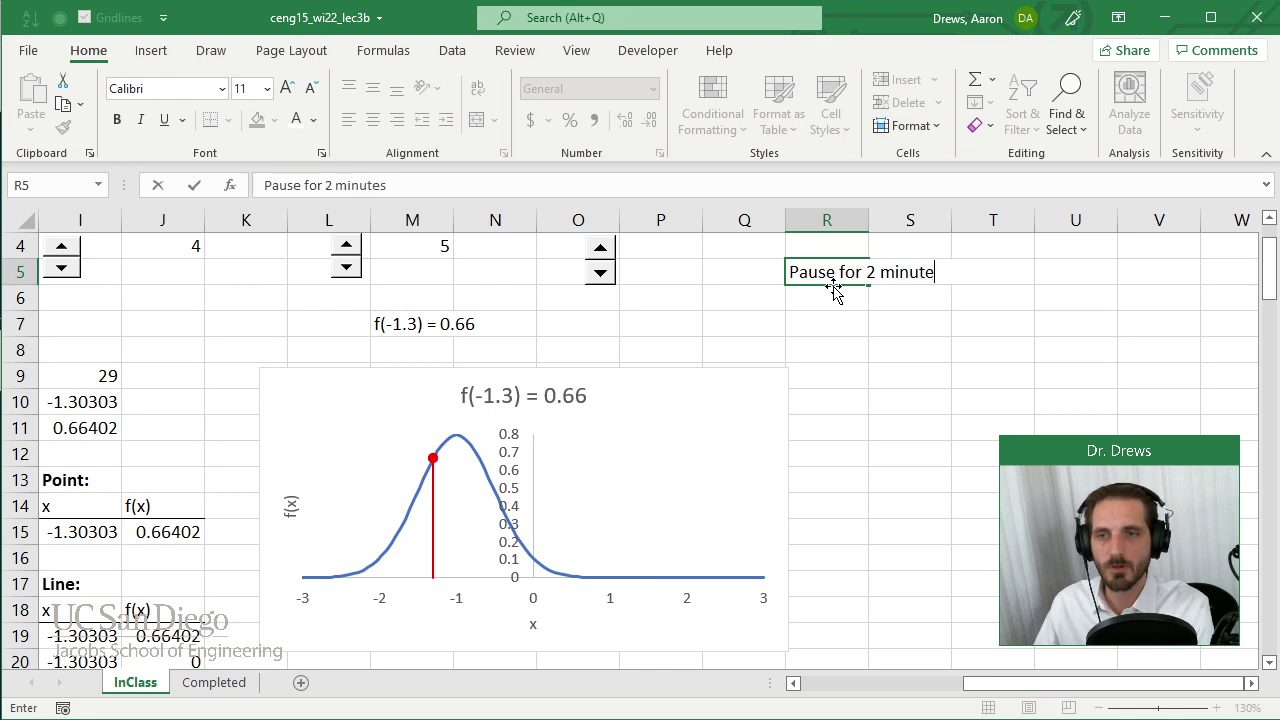
text( for questions.)
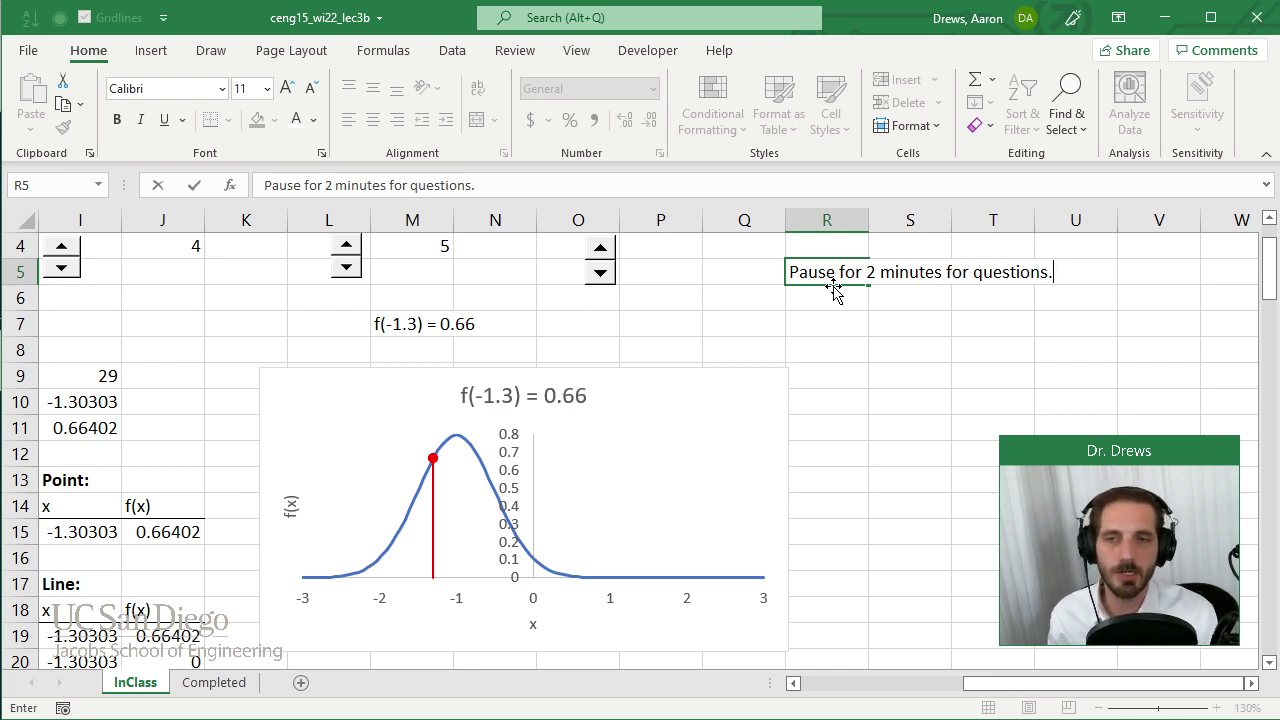
key(Return)
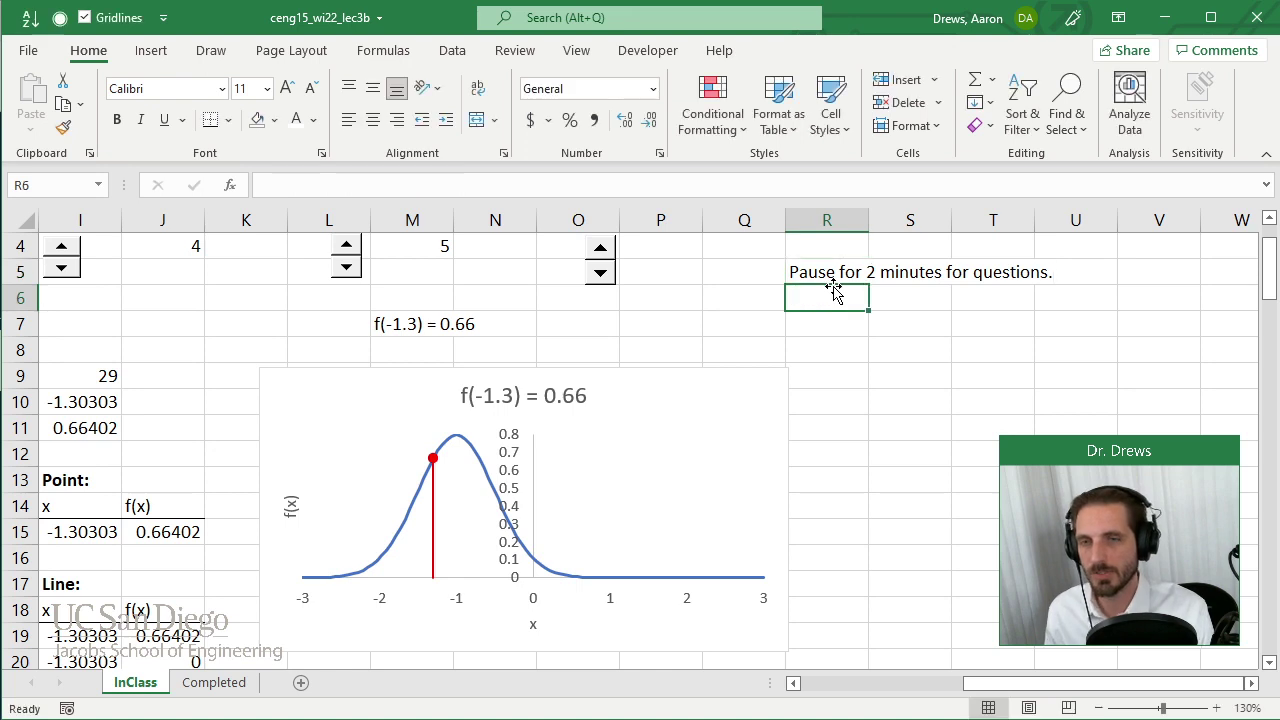
Step: Highlight the pause note across cells R5:U5 with a yellow fill
key(Up)
key(shift+Right)
key(shift+Right)
key(shift+Right)
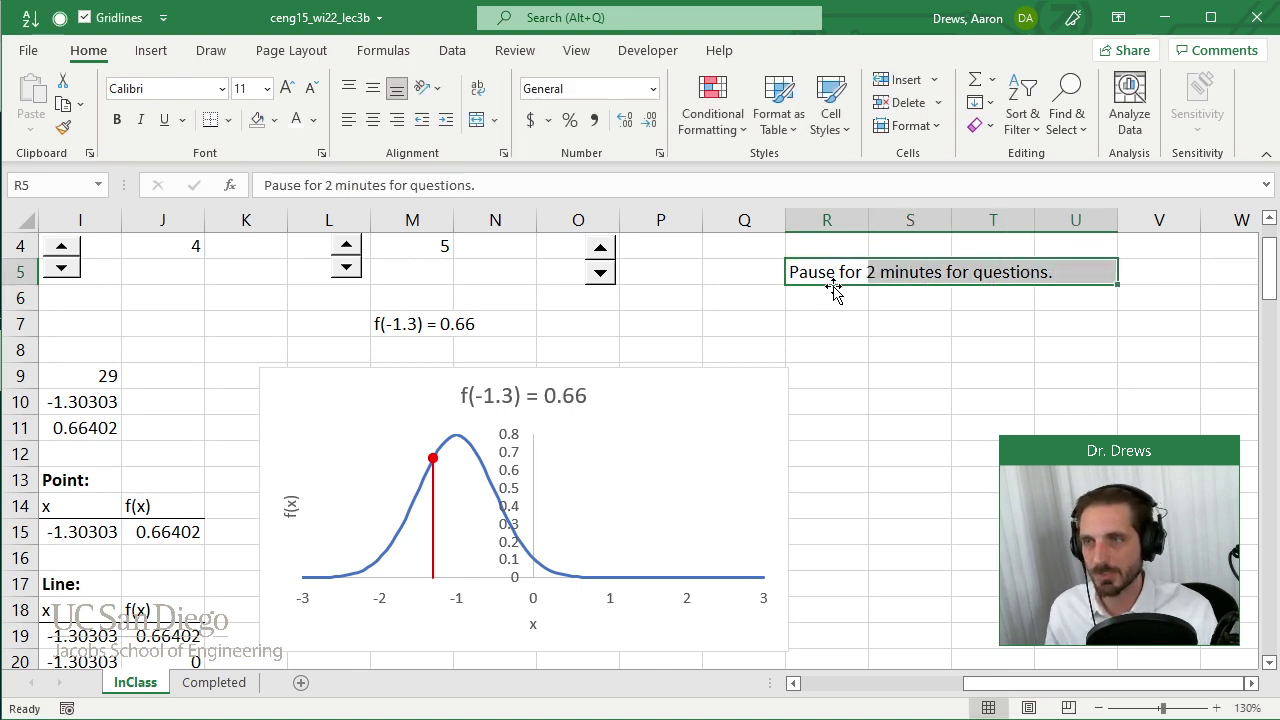
click(274, 120)
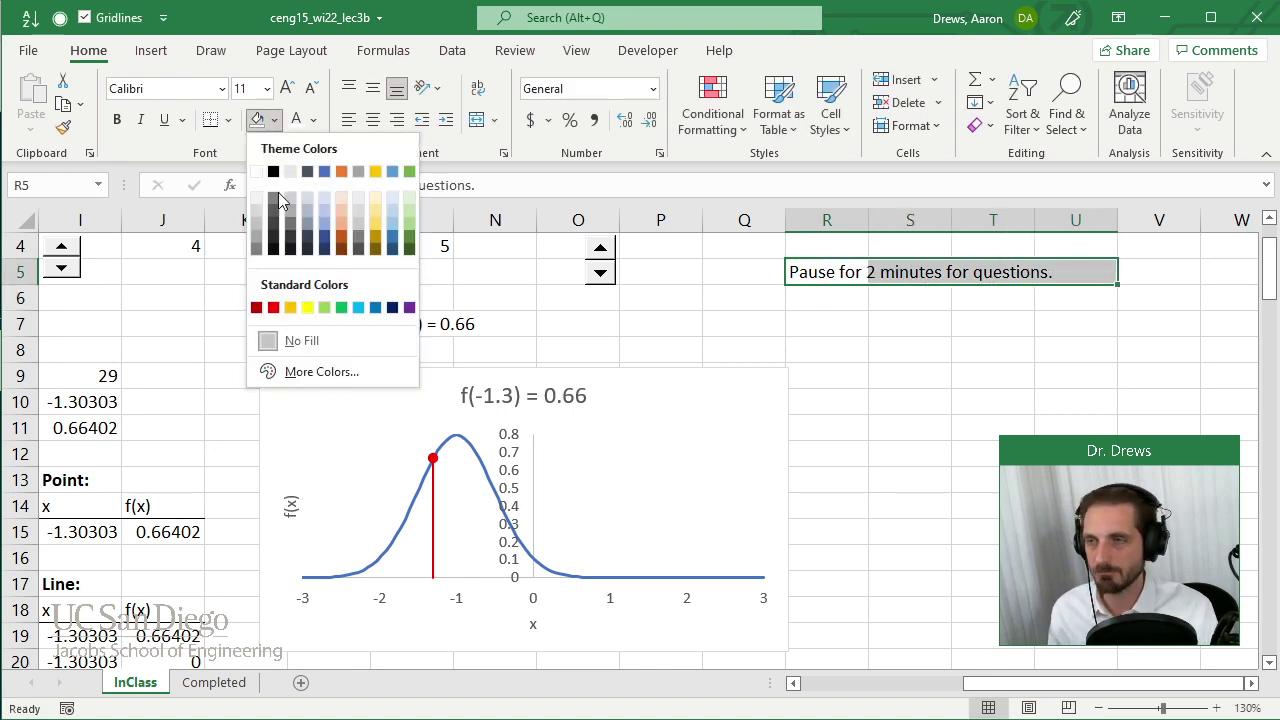
click(307, 307)
click(740, 322)
click(890, 315)
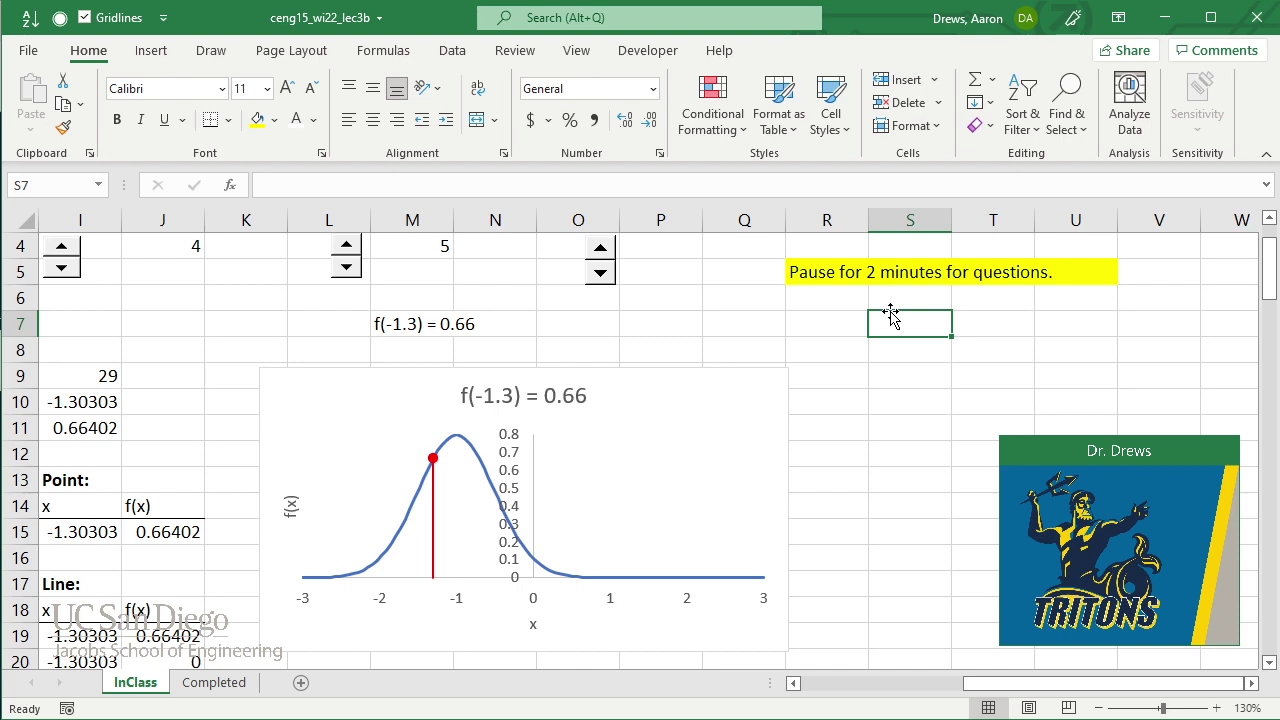
Step: Change the note in R5 to read "Pause for 2 minutes for questions/catchup."
click(799, 270)
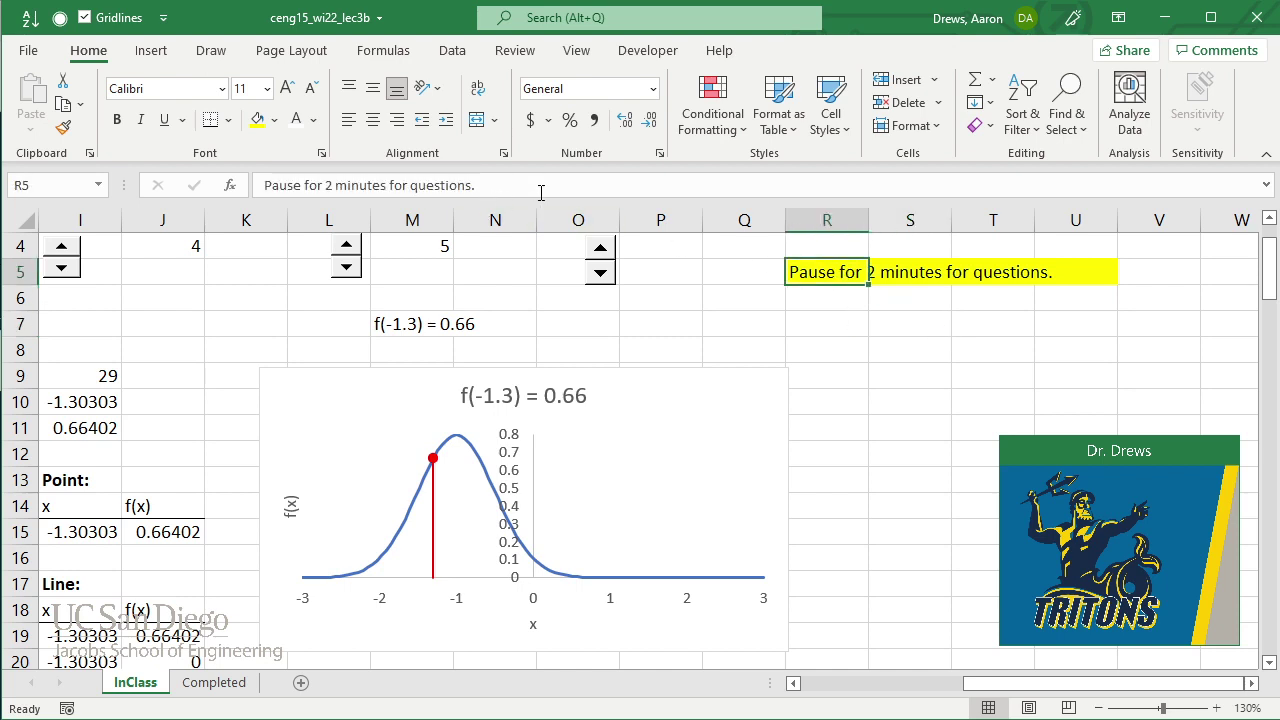
click(574, 185)
key(BackSpace)
text(/catchup)
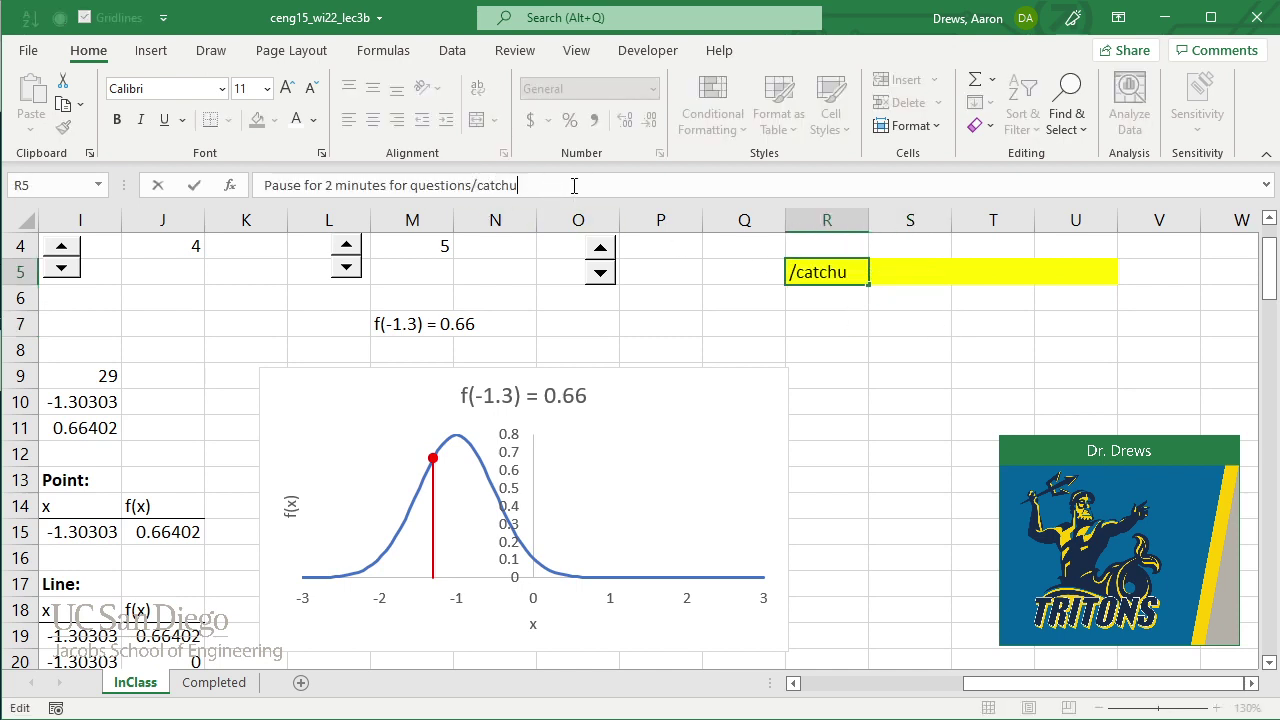
text(.)
key(Return)
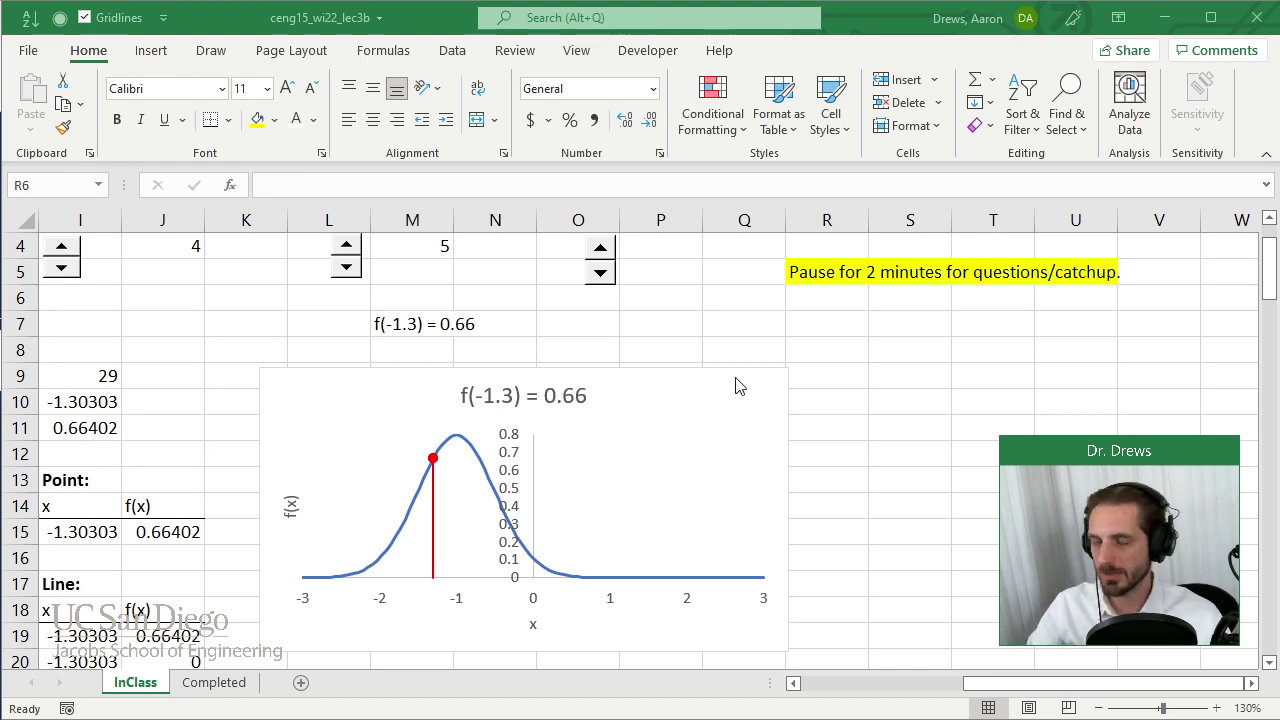
Step: Delete the pause note and remove the yellow fill from cells R5:U5
drag(830, 275, 1073, 268)
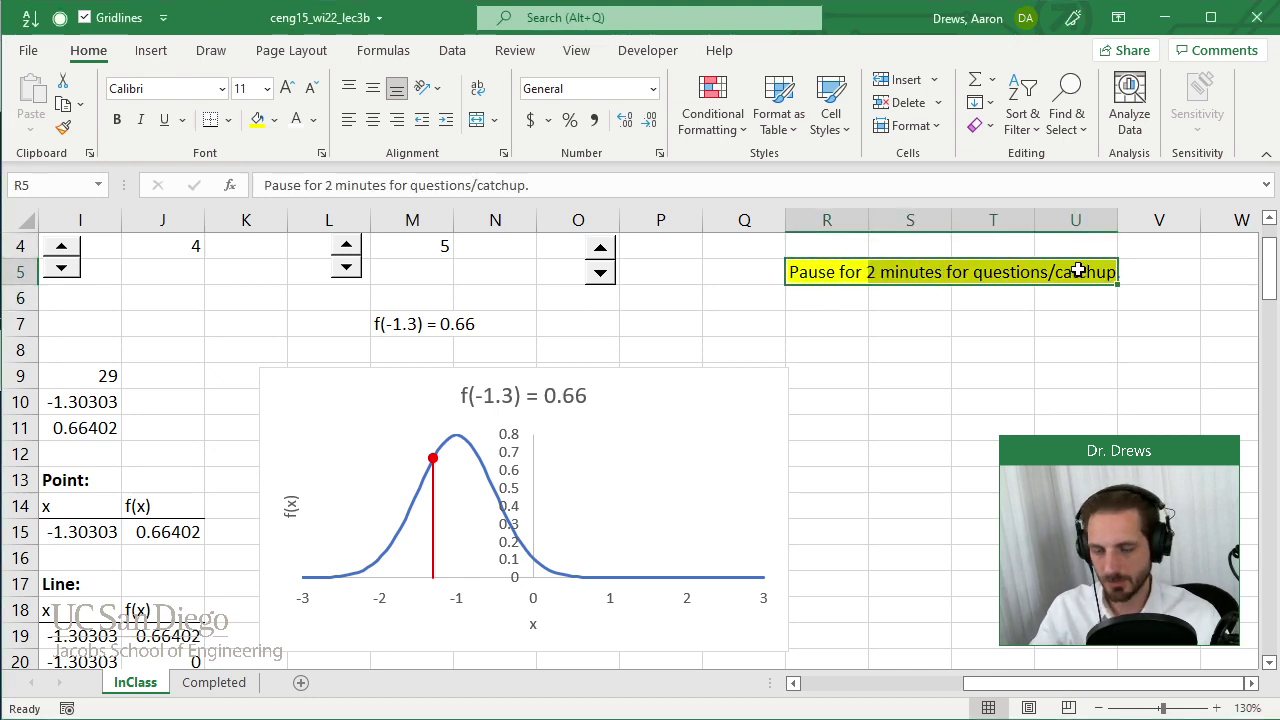
key(Delete)
click(274, 120)
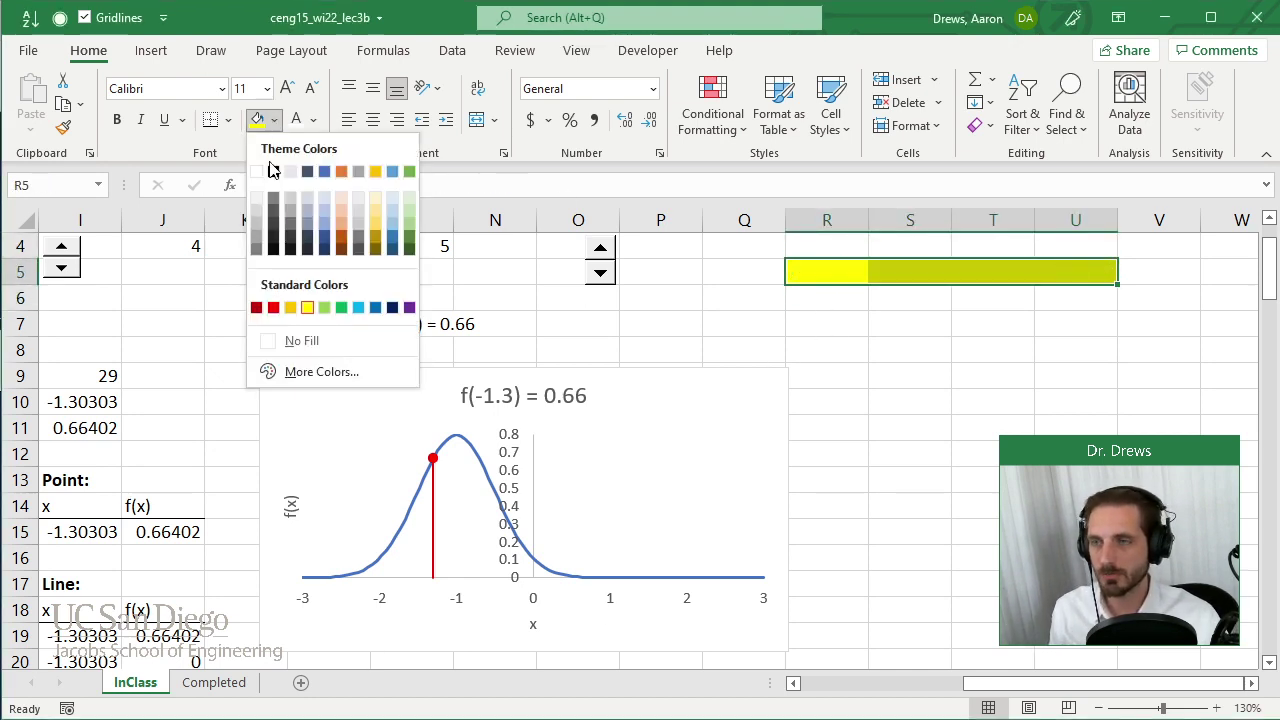
click(300, 337)
click(900, 315)
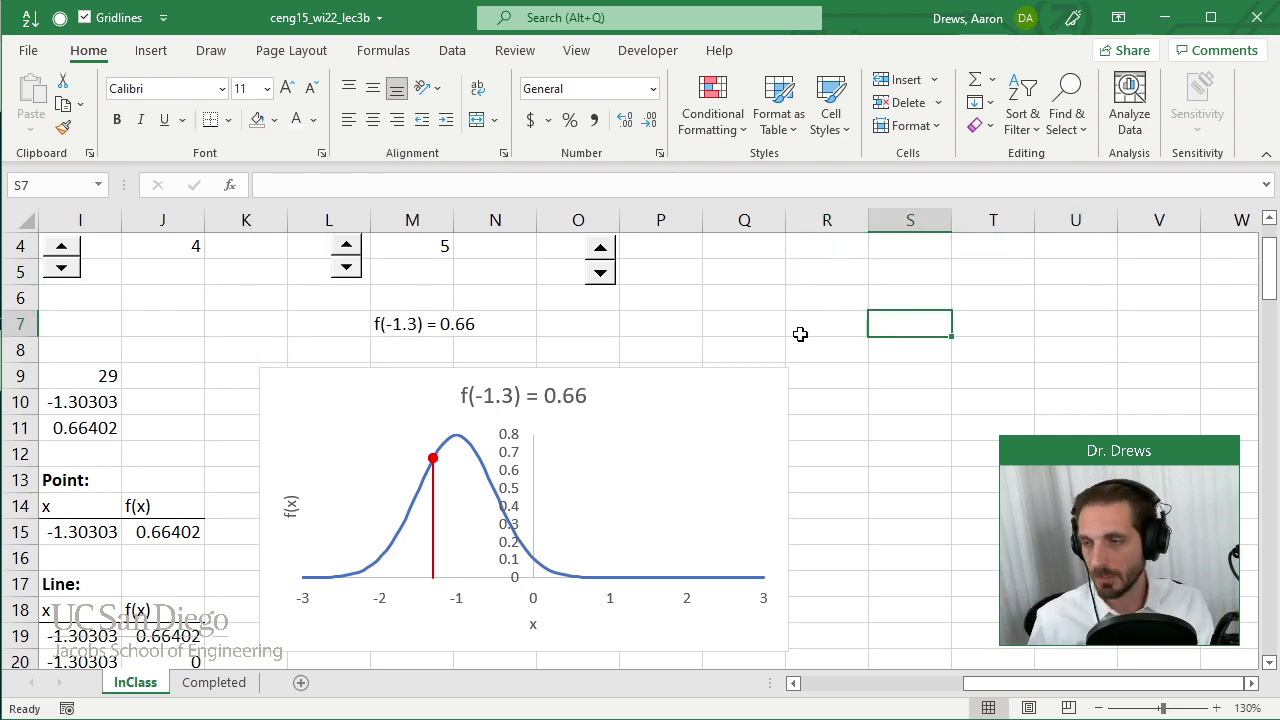
Step: Delete the vertical red Line series from the InClass chart
scroll(420, 528, down, 1)
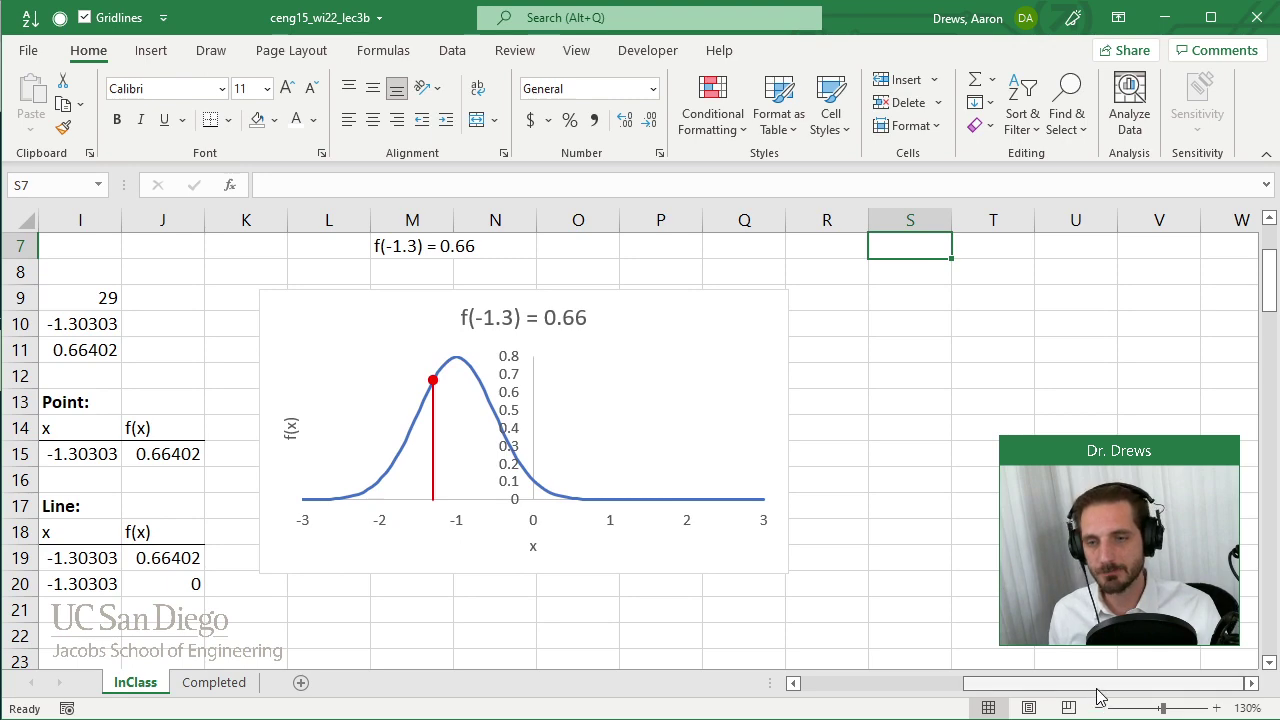
drag(1097, 689, 974, 690)
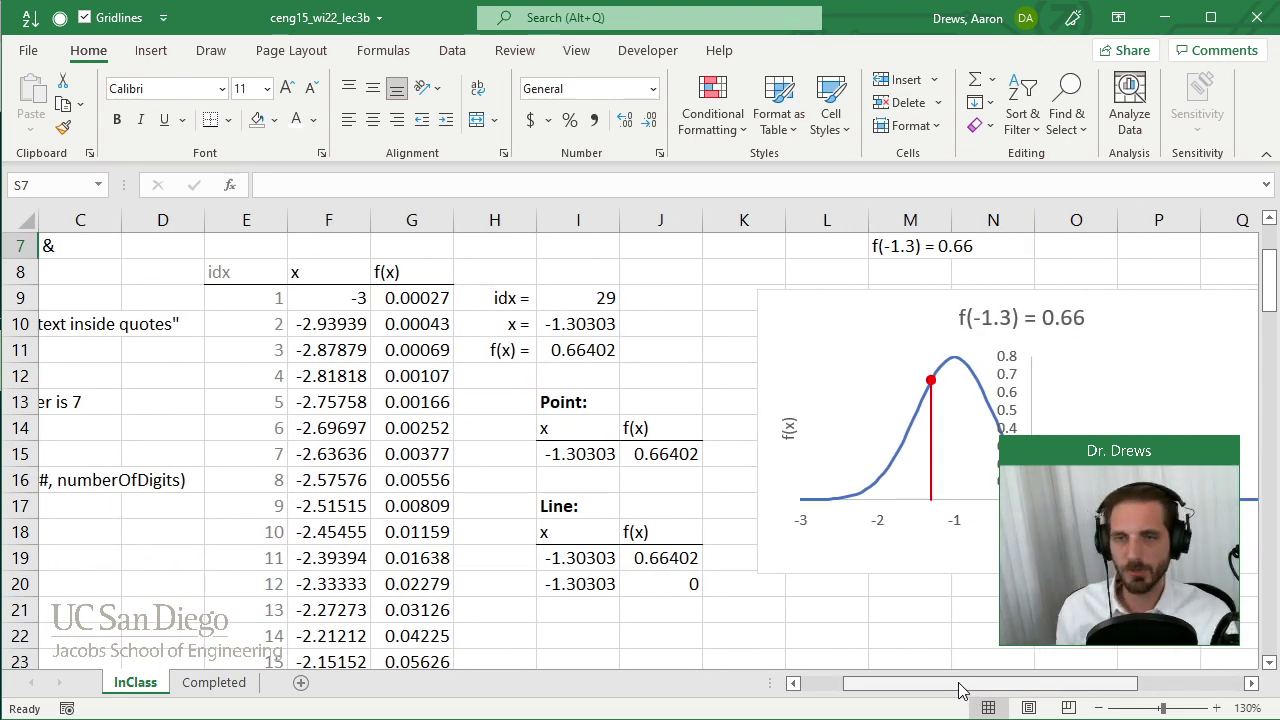
drag(1020, 678, 1083, 690)
click(678, 438)
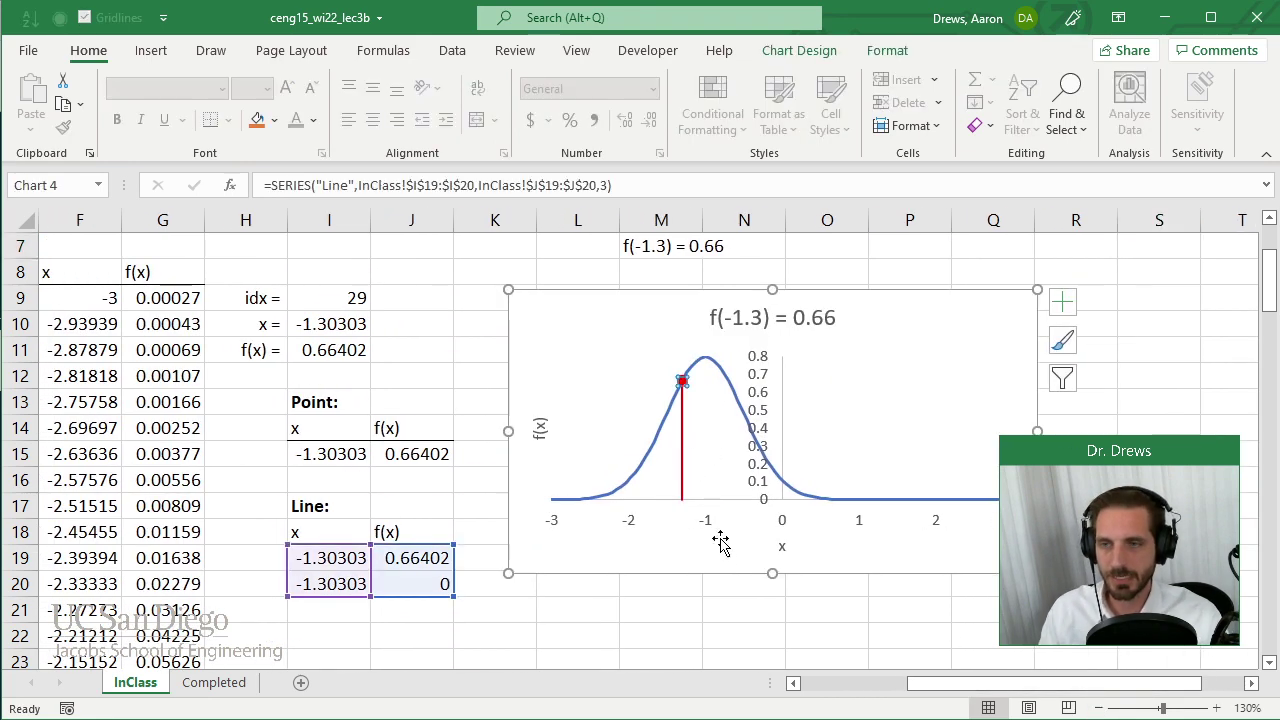
key(Delete)
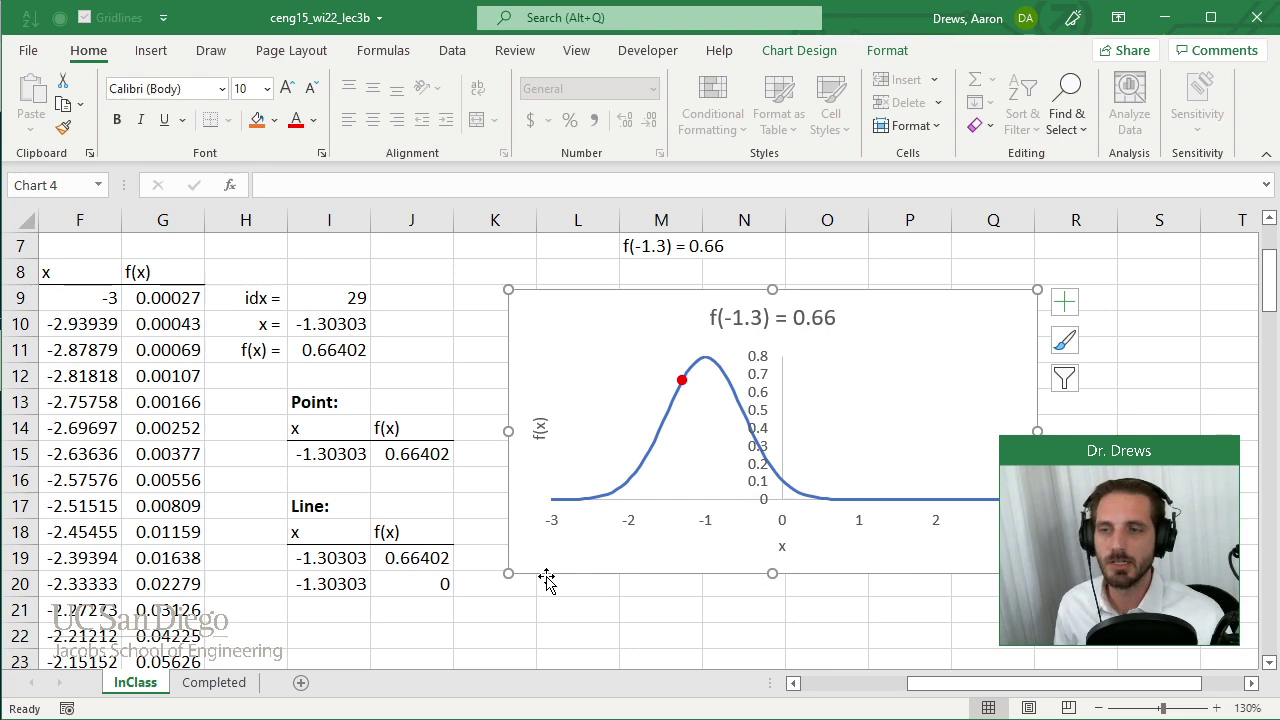
Step: Add a new data series named "Line" to the InClass chart
right_click(537, 297)
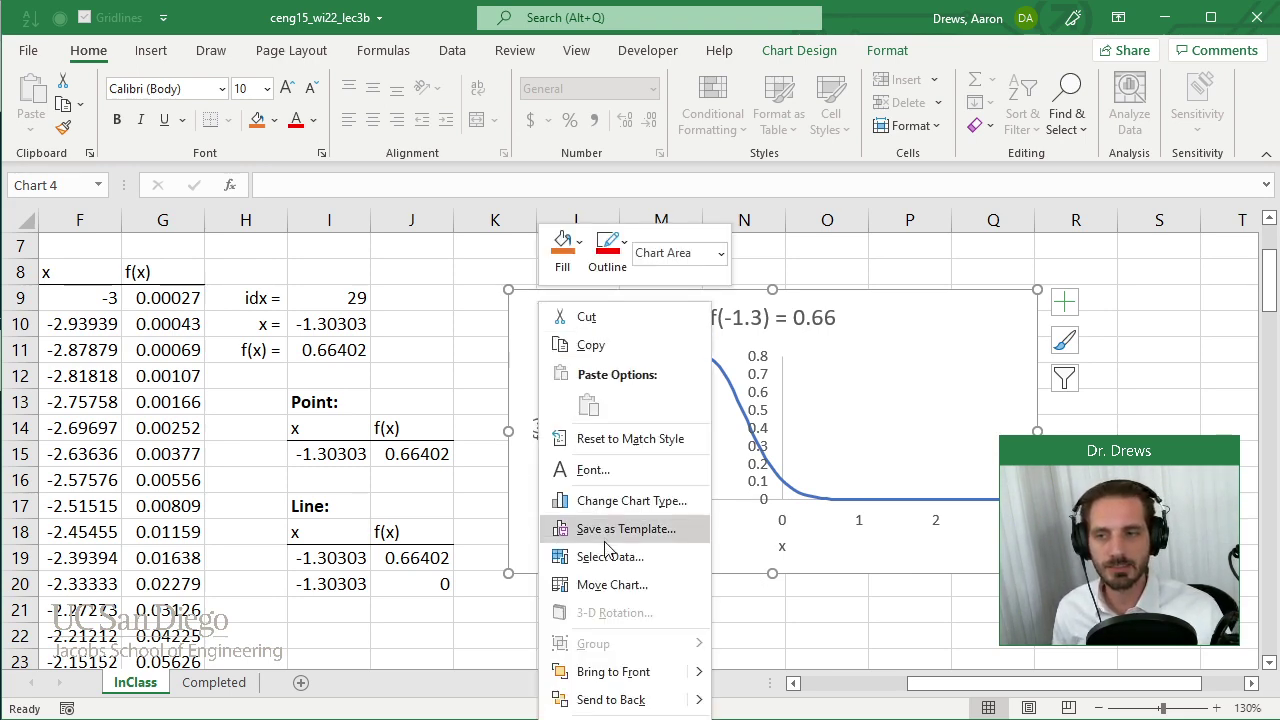
click(580, 557)
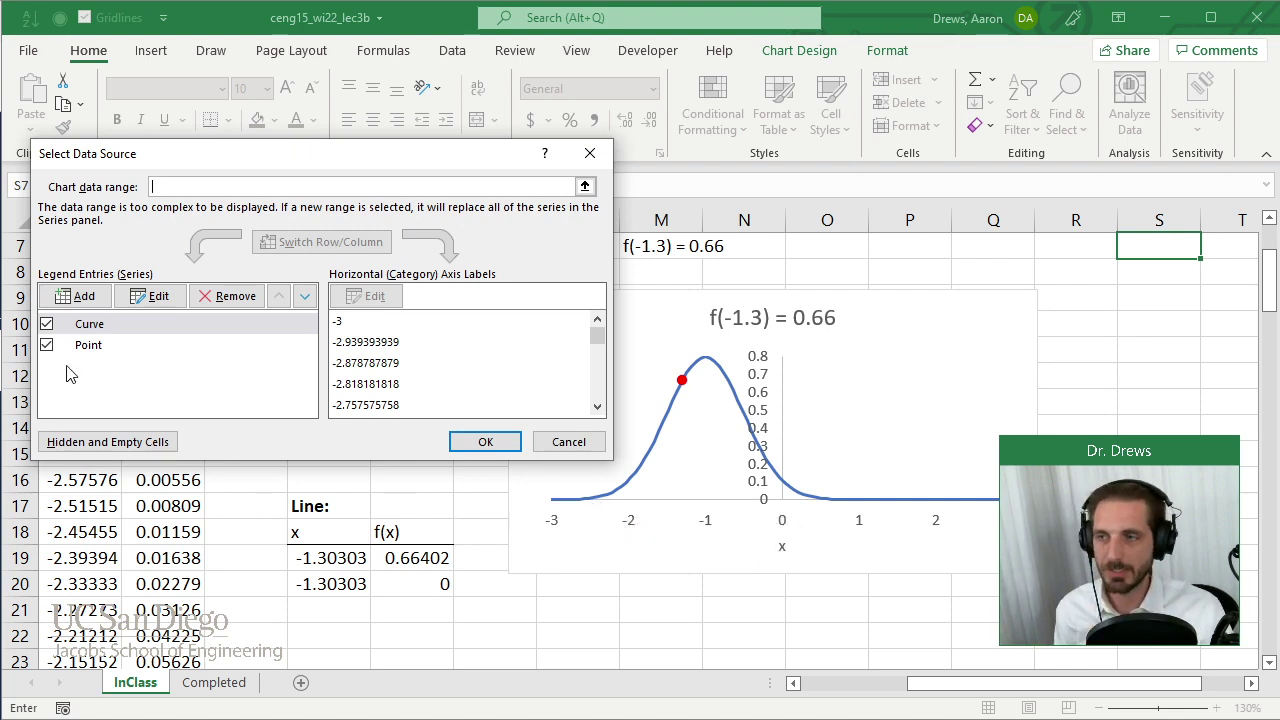
click(80, 297)
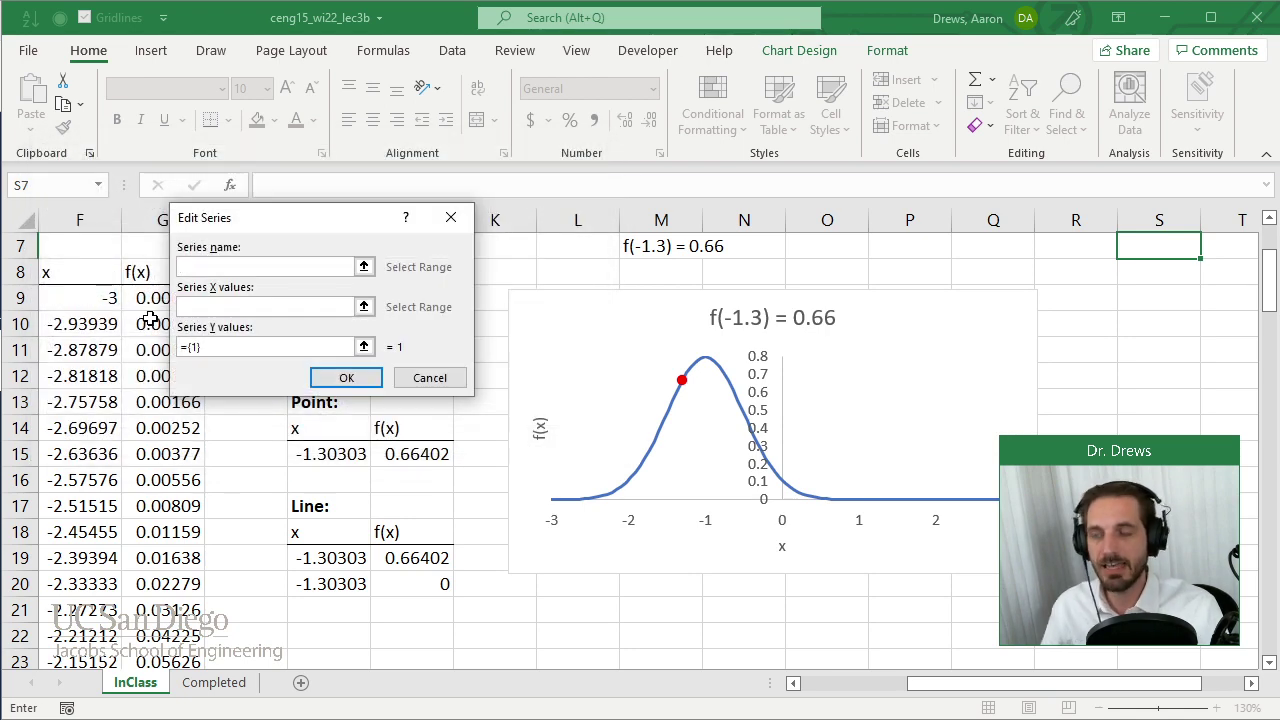
text(Line)
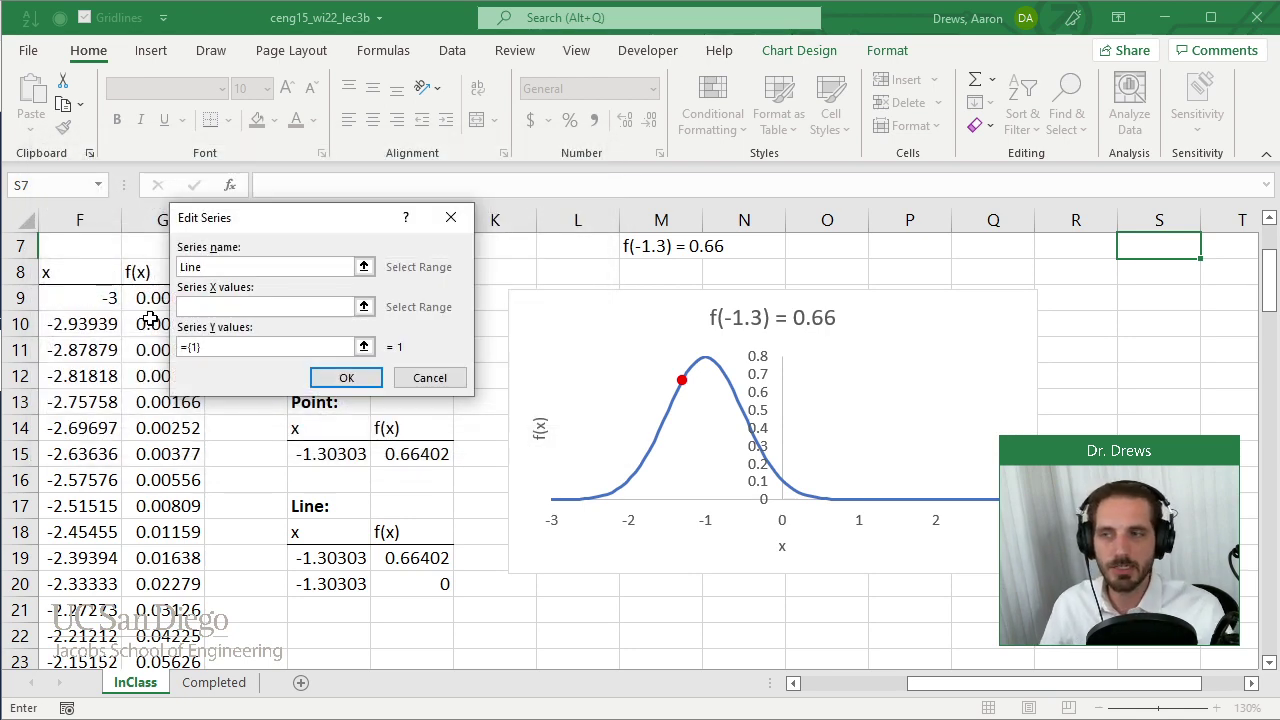
key(Tab)
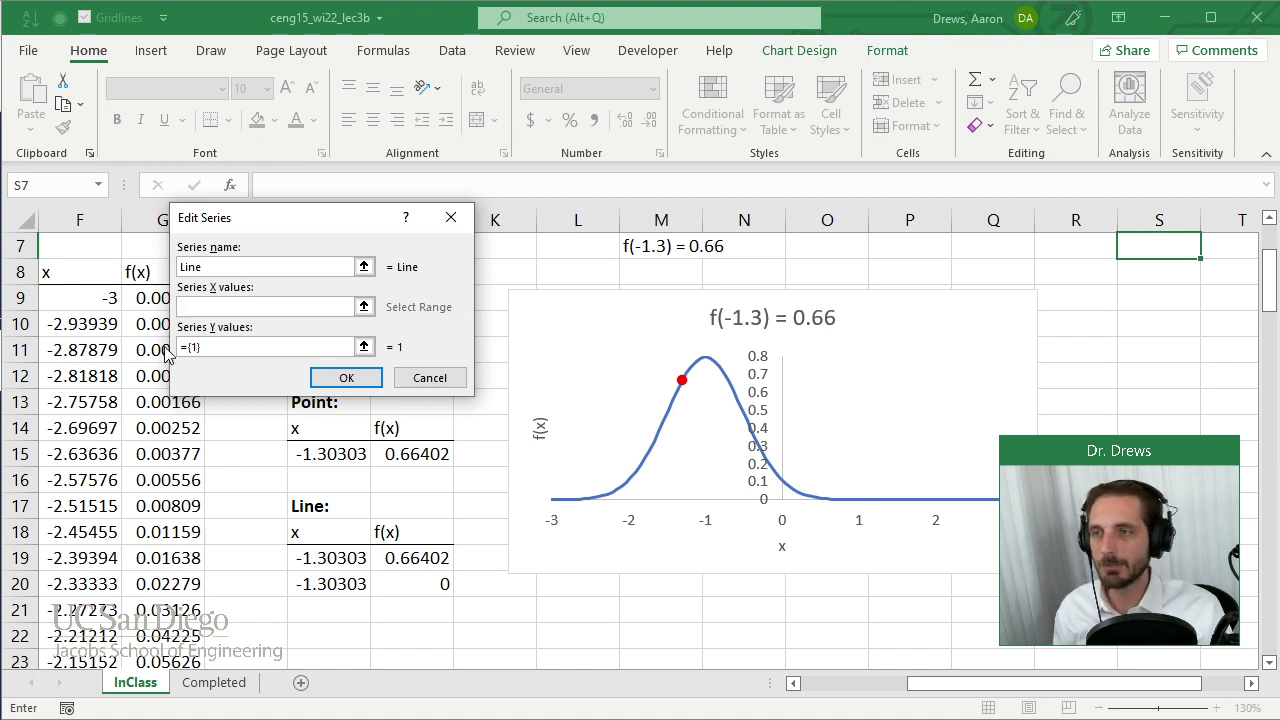
Step: Set the Line series' X values to the Line table's x cells, I19:I20
click(364, 307)
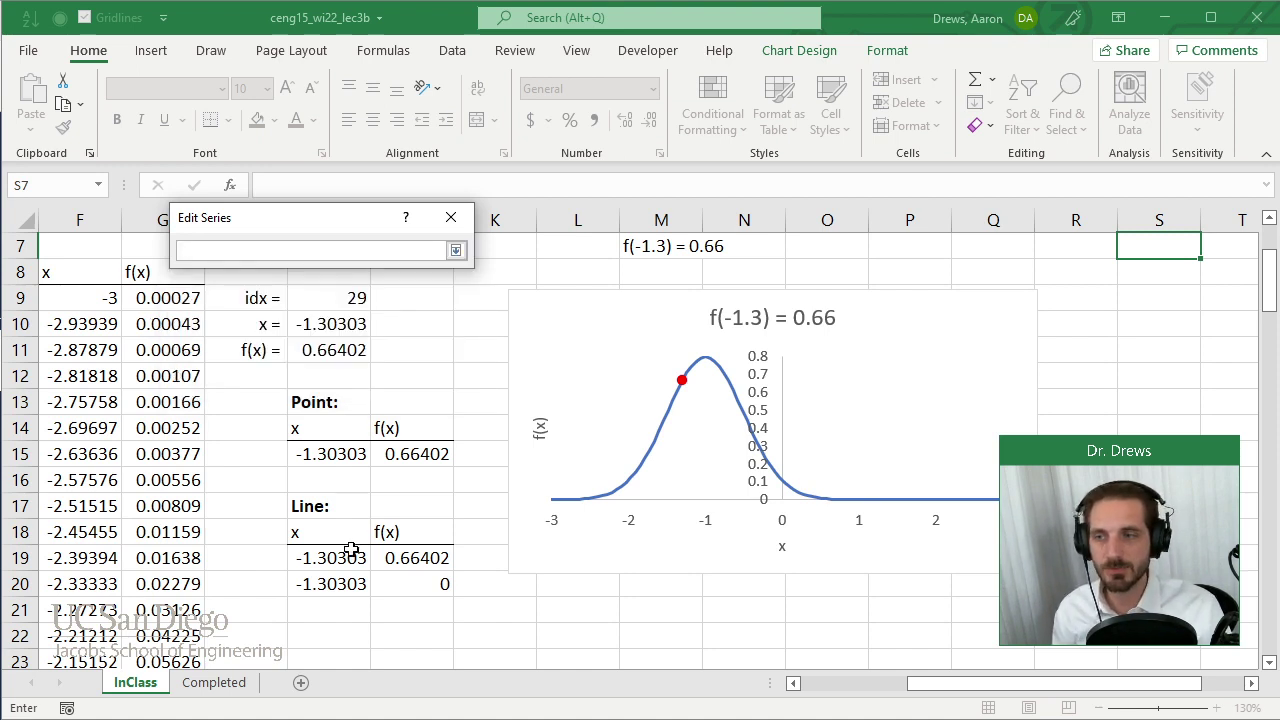
drag(347, 557, 348, 578)
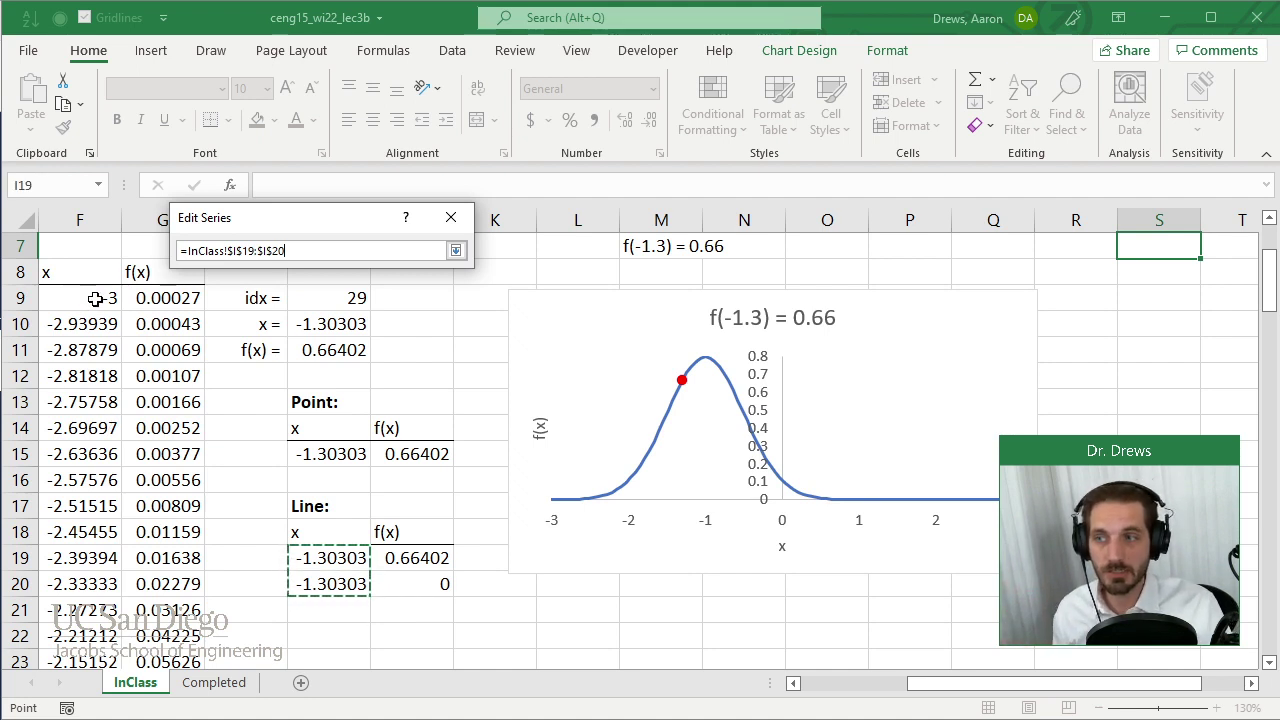
drag(92, 298, 100, 612)
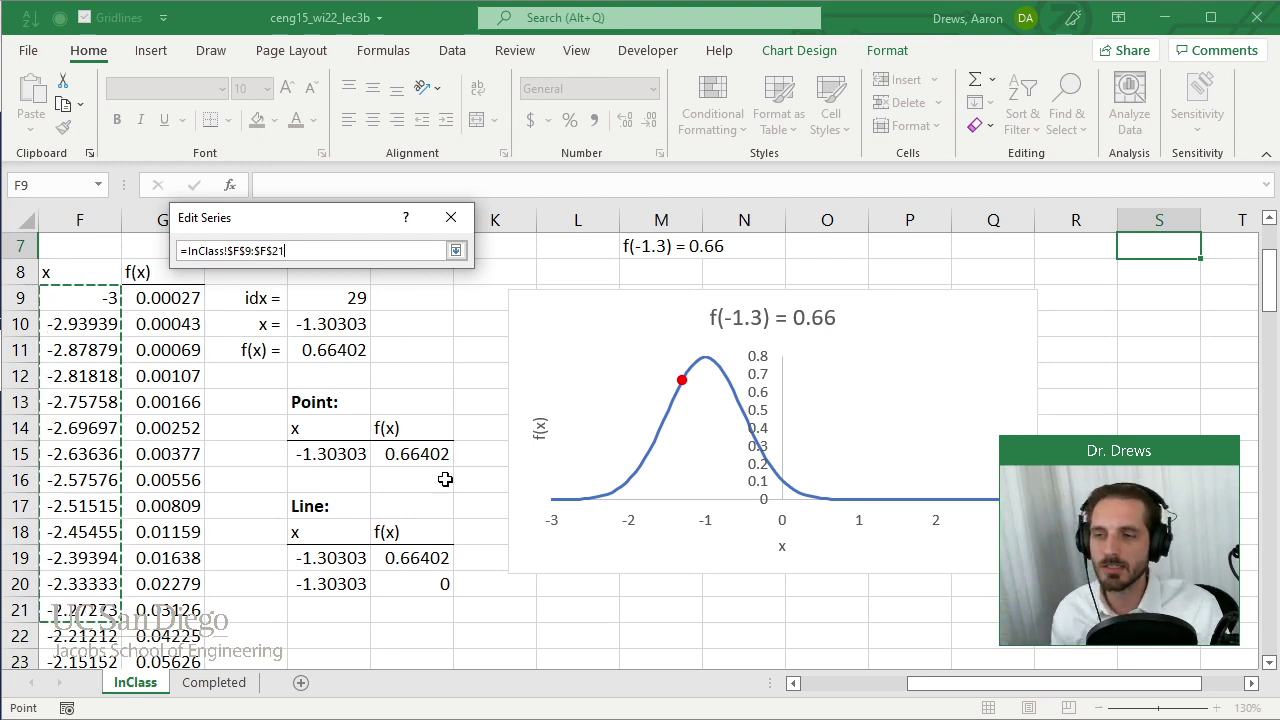
drag(341, 558, 343, 580)
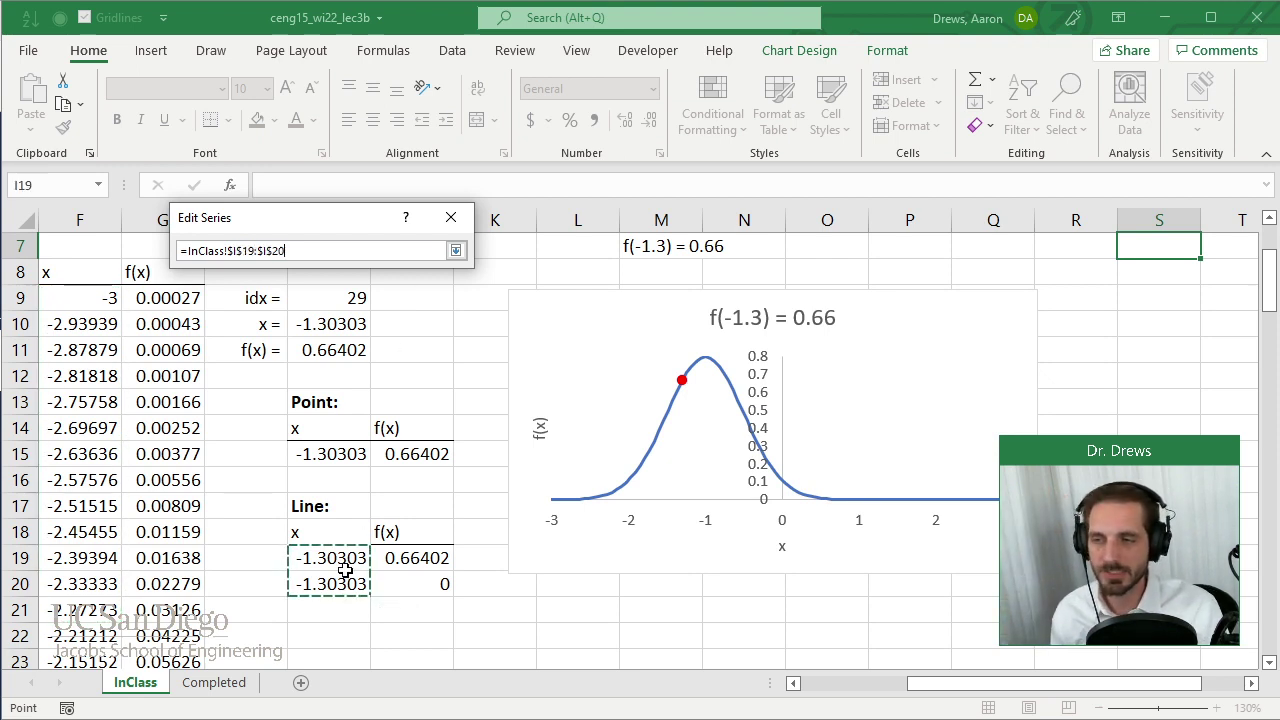
click(455, 250)
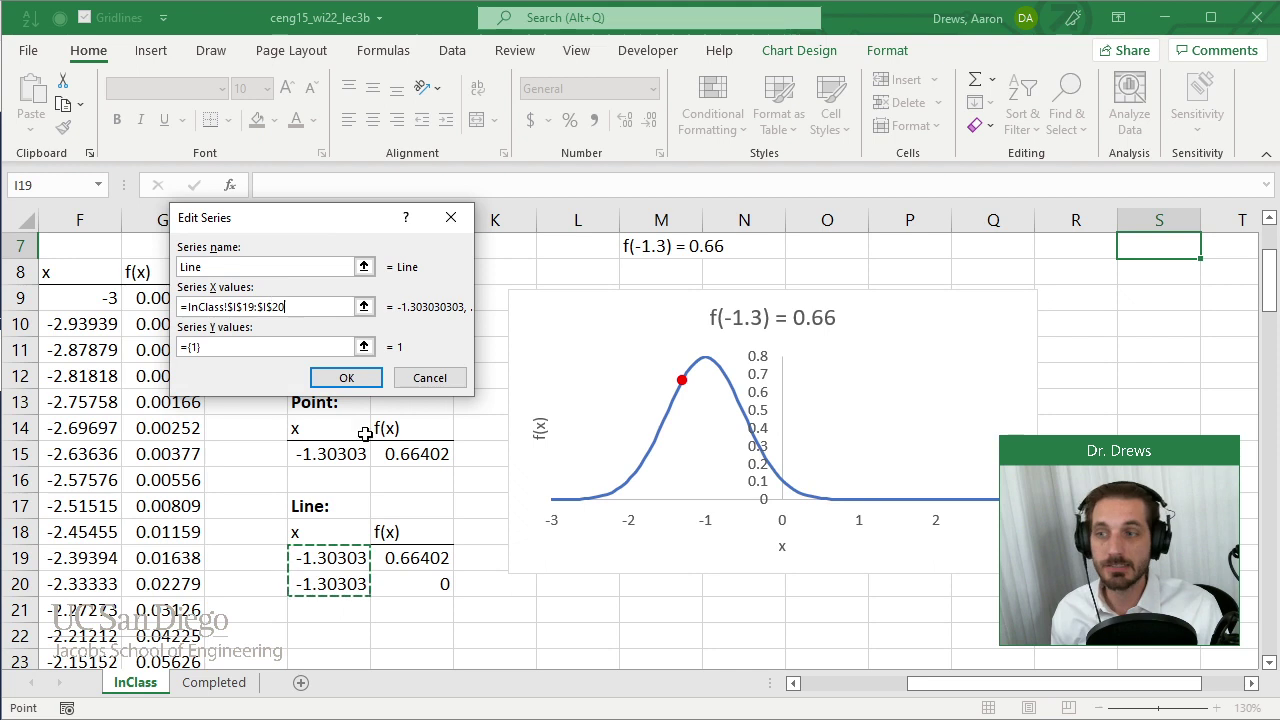
Step: Set the Line series' Y values to J19:J20 and apply the new series to the chart
click(364, 346)
click(415, 565)
drag(415, 565, 418, 588)
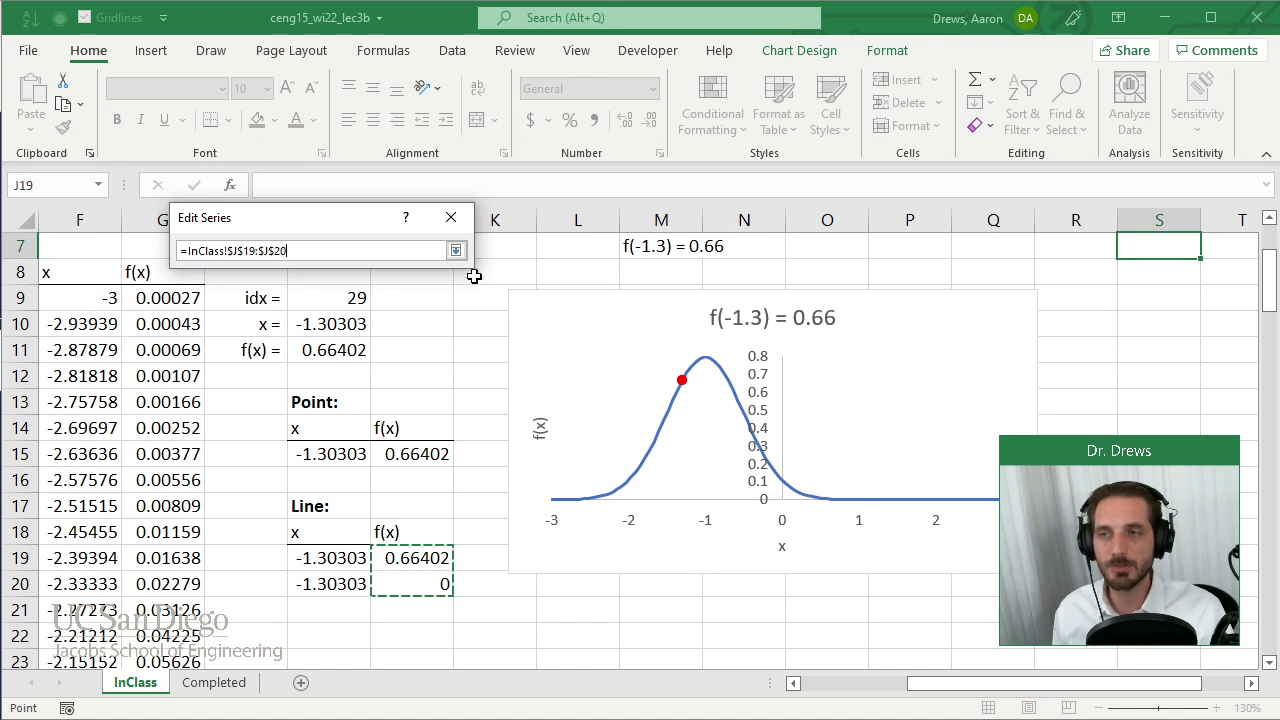
click(455, 250)
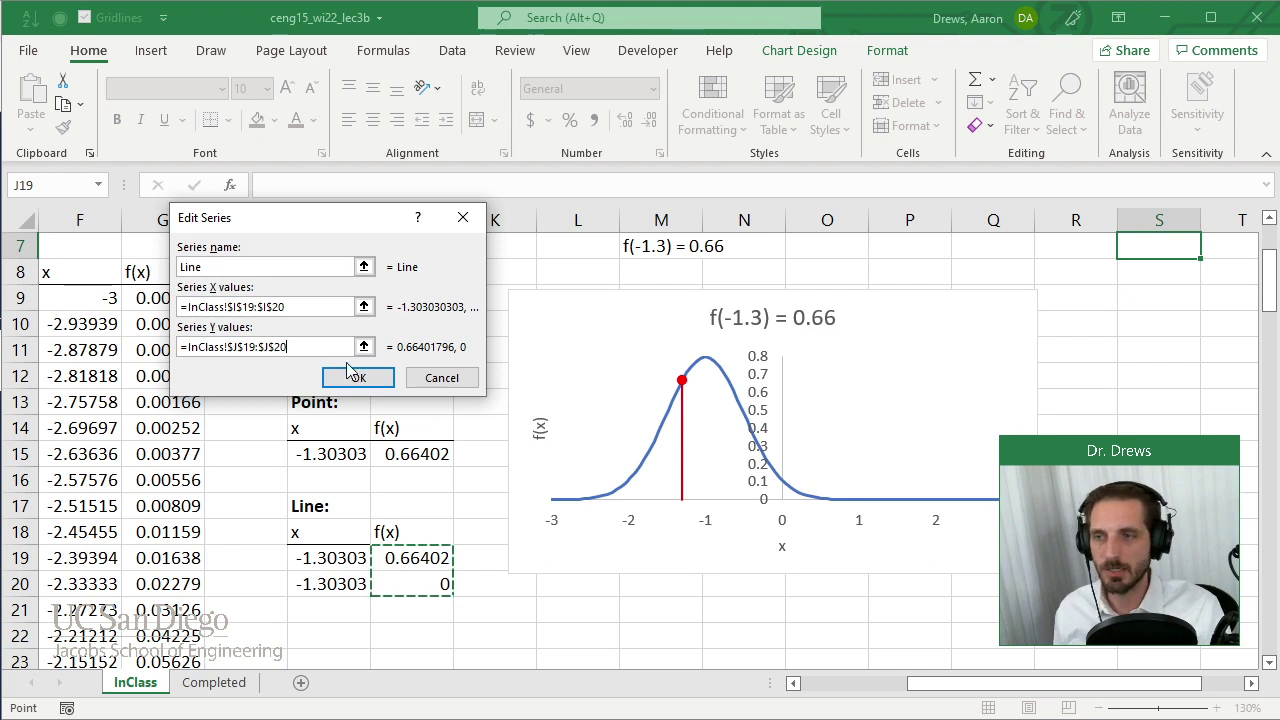
click(355, 377)
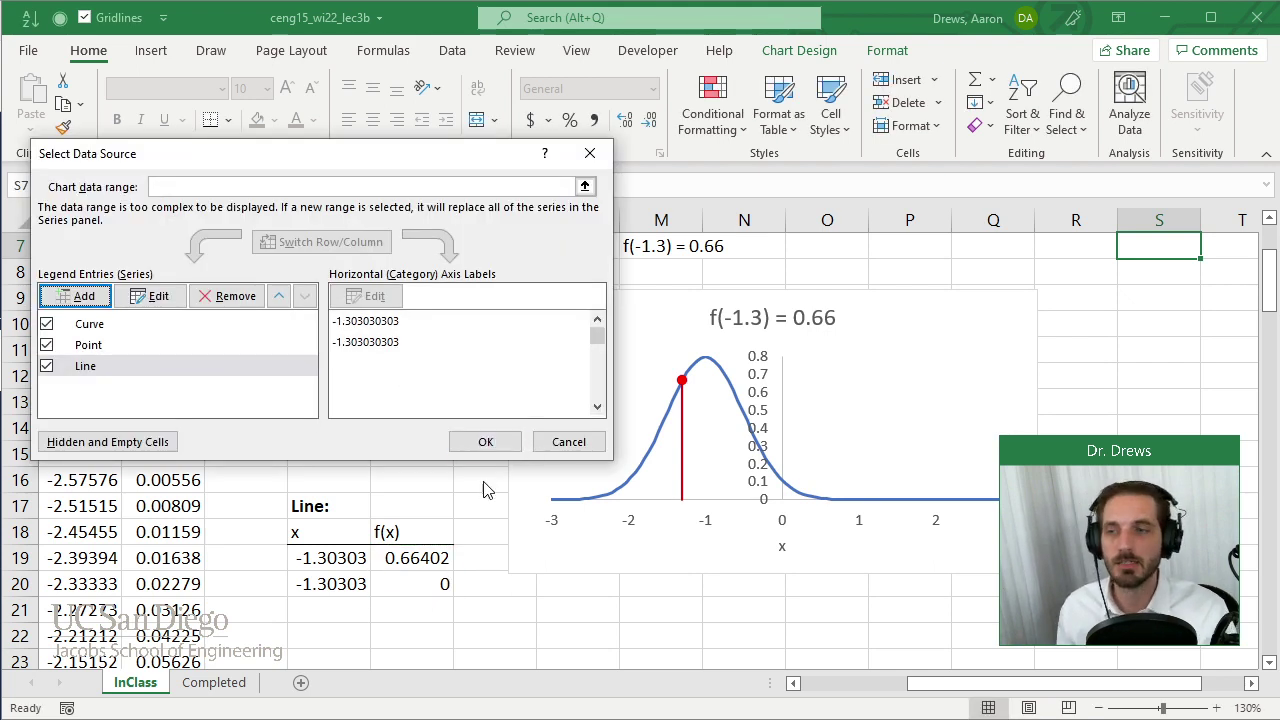
click(484, 446)
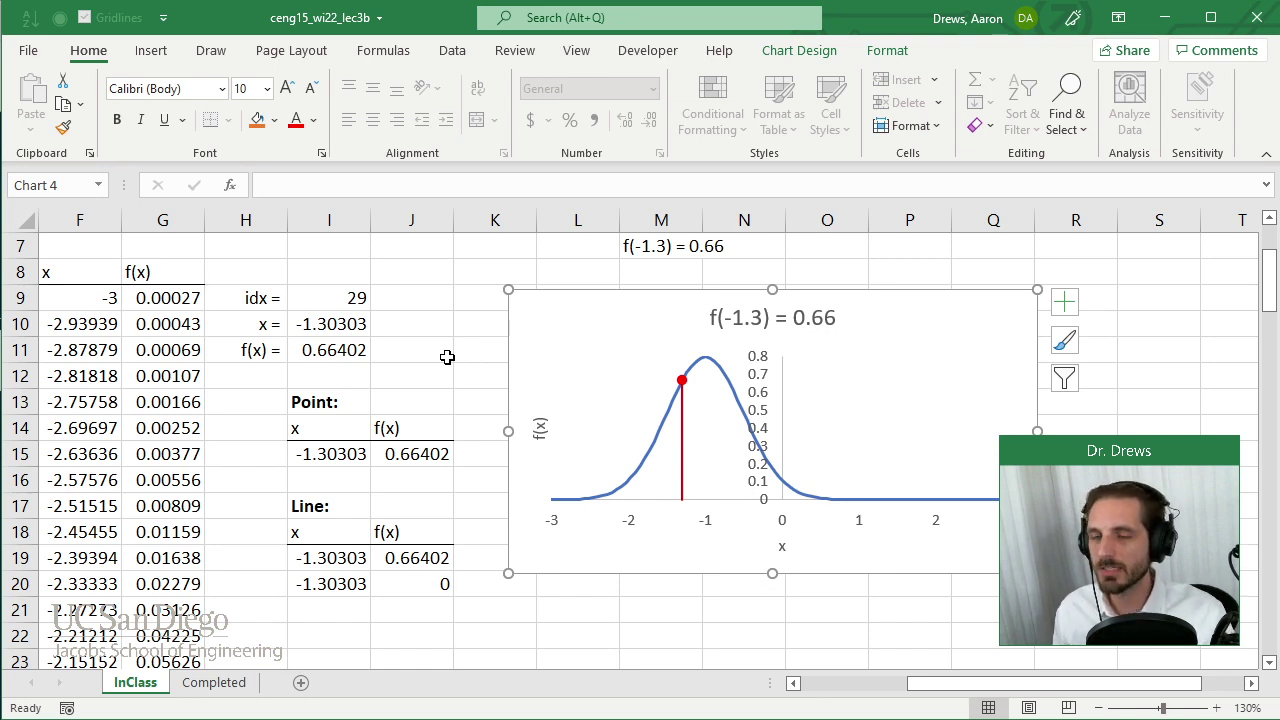
Step: View the data series formatting options of the vertical red Line series, and close them
right_click(681, 441)
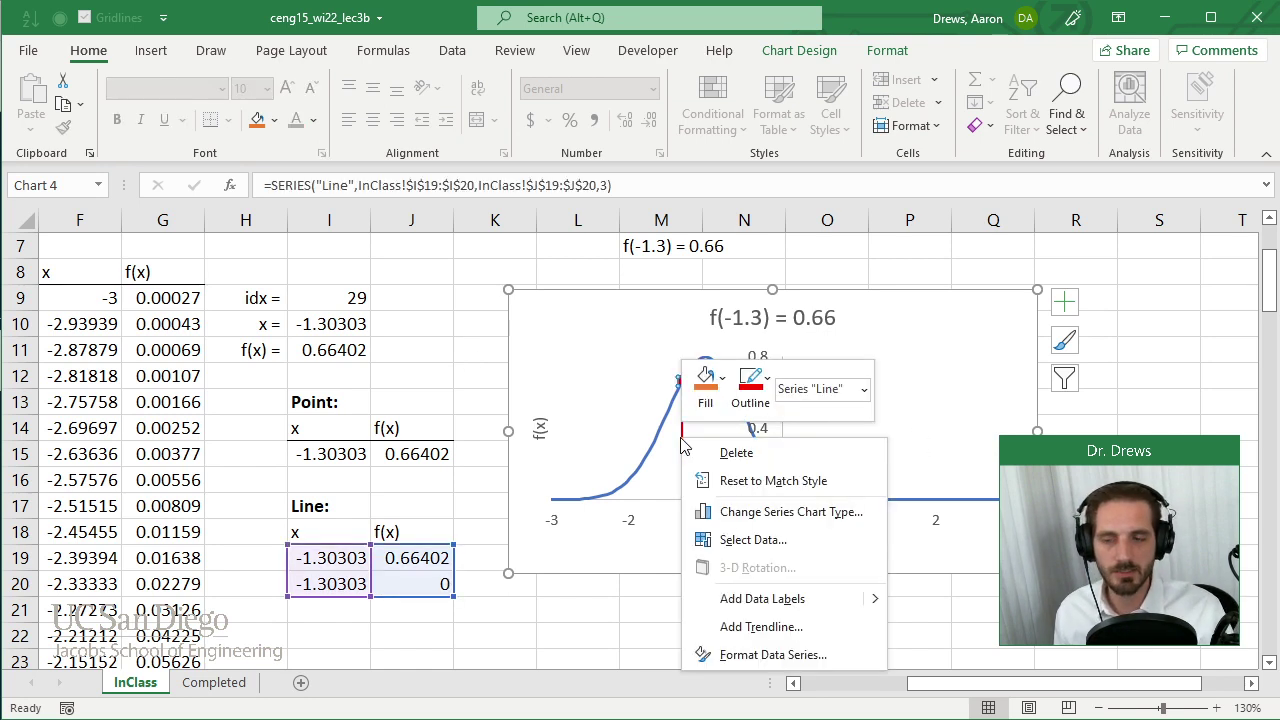
click(740, 654)
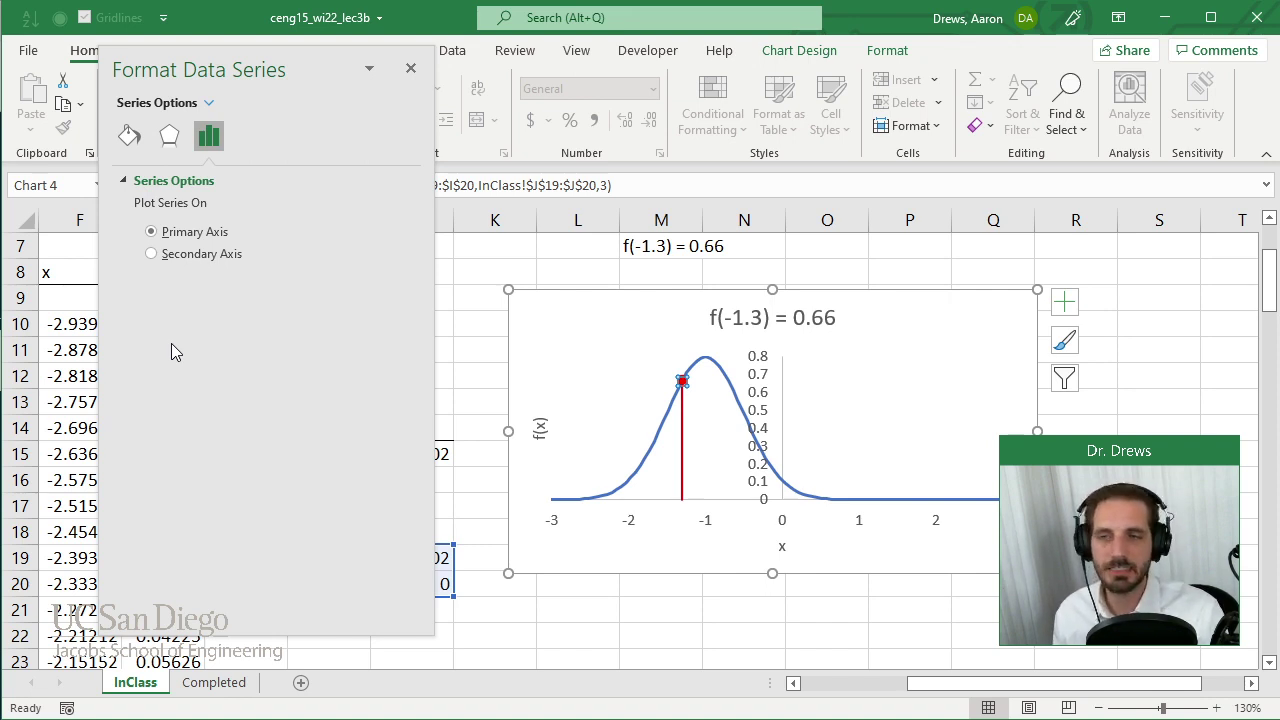
click(409, 70)
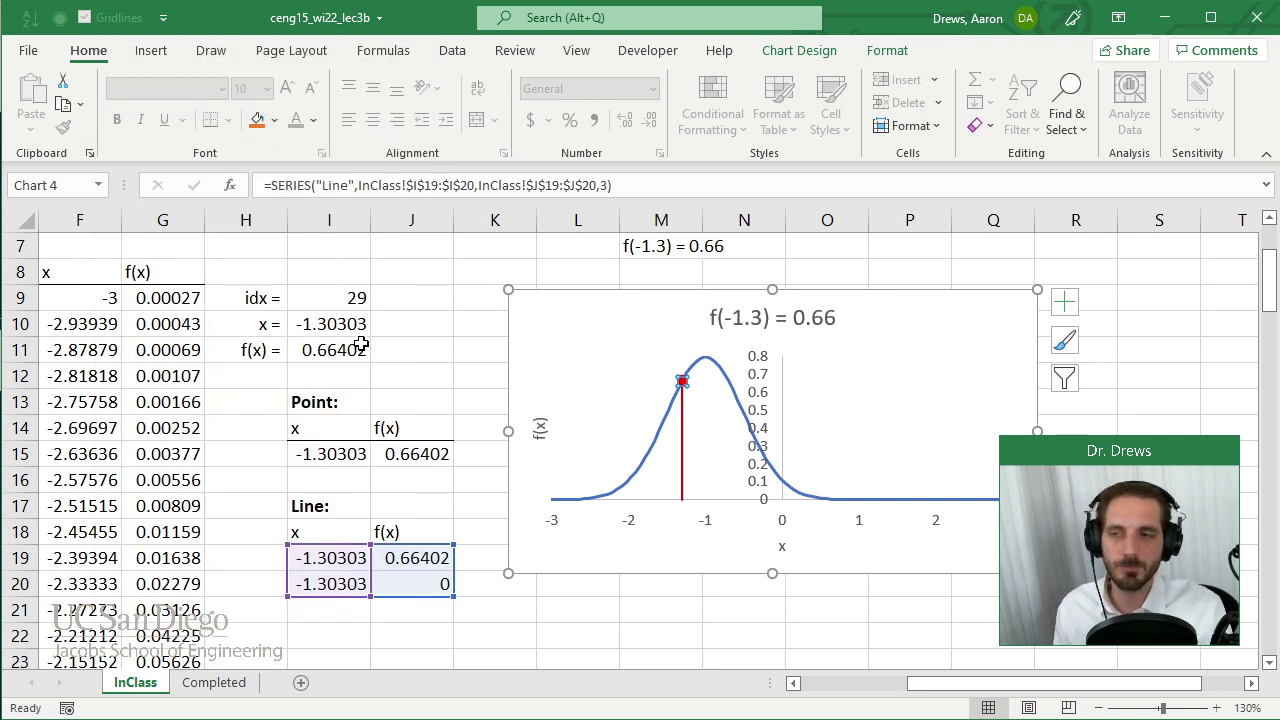
click(345, 387)
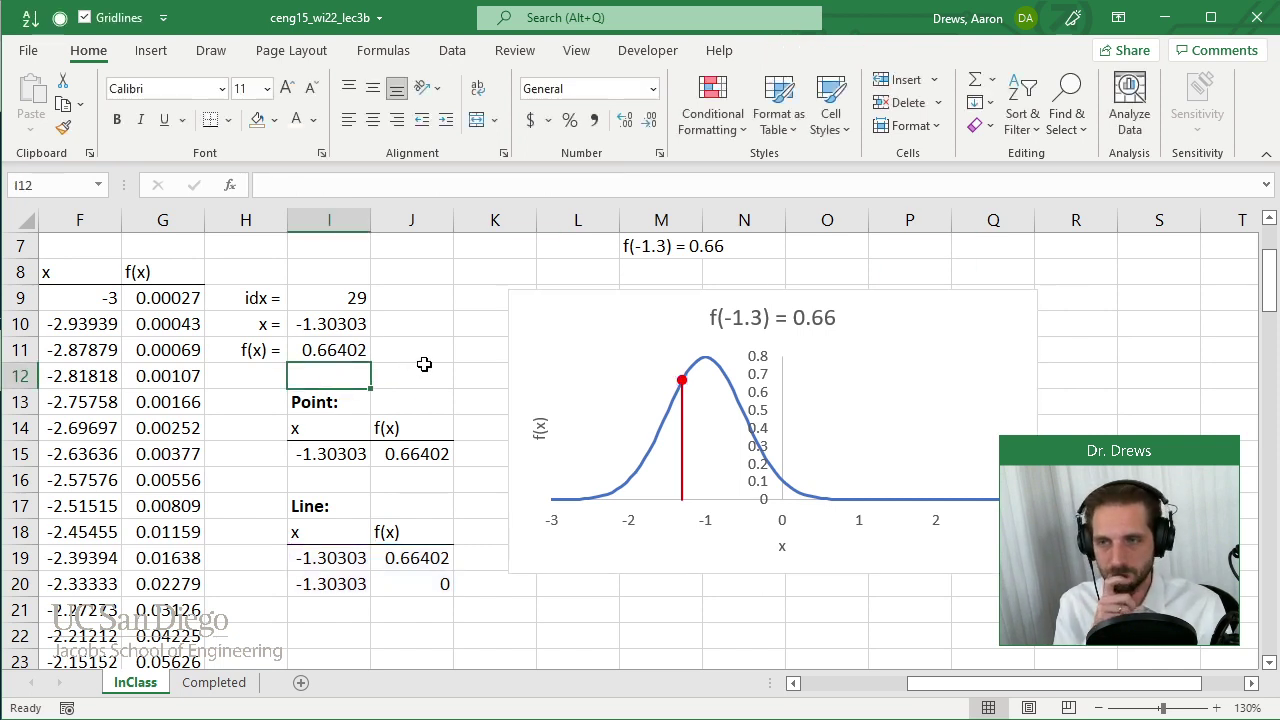
click(423, 256)
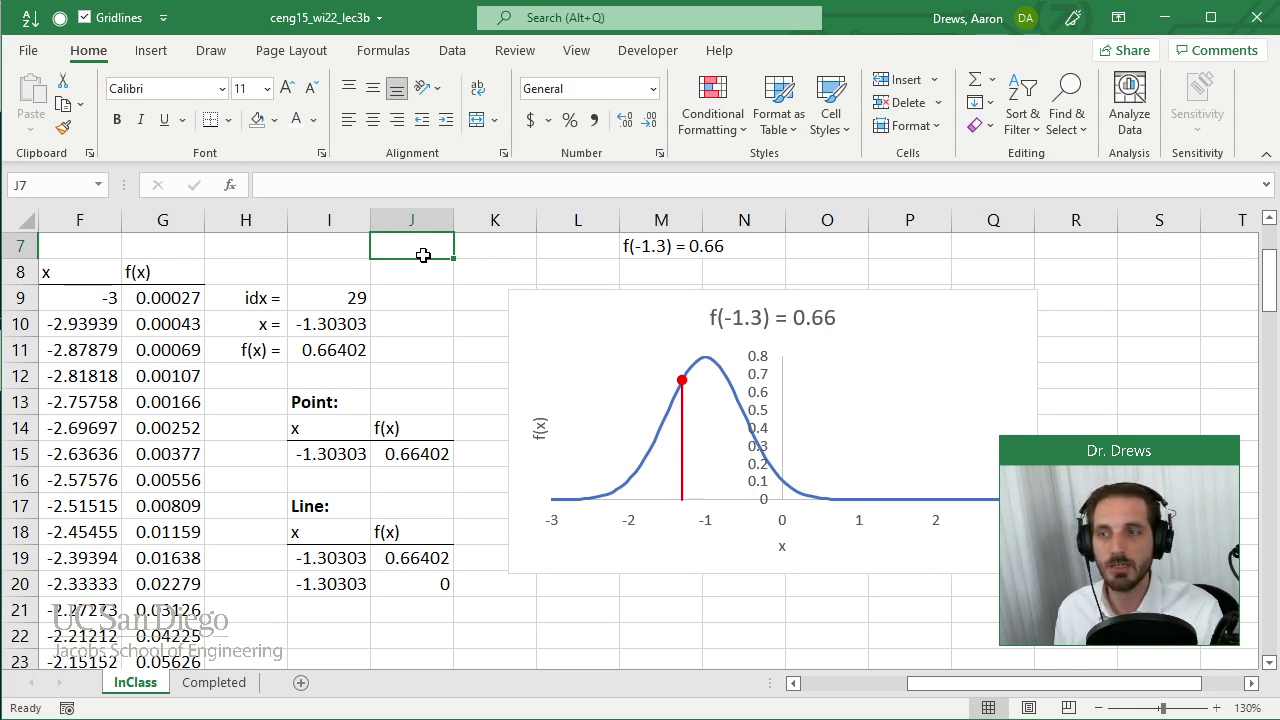
click(364, 259)
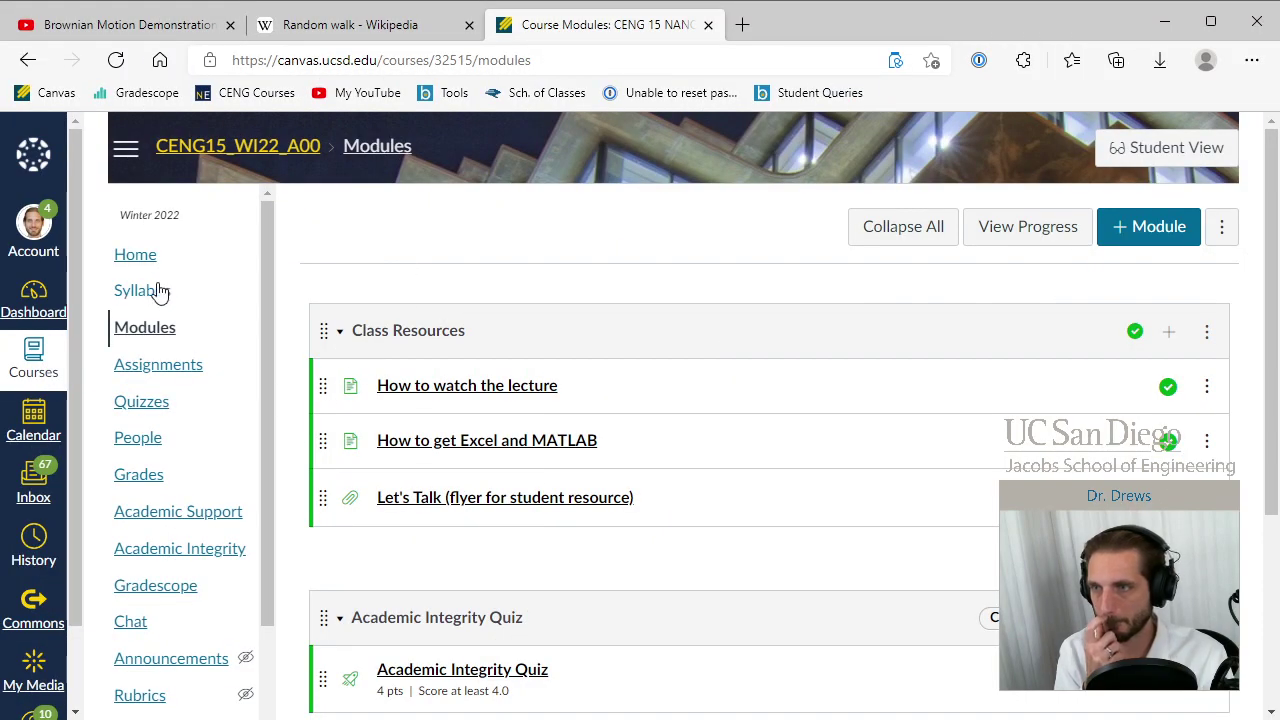
Step: Open the Canvas course's Syllabus in the browser and examine the weekly topics under Course Content
click(157, 289)
scroll(866, 365, down, 15)
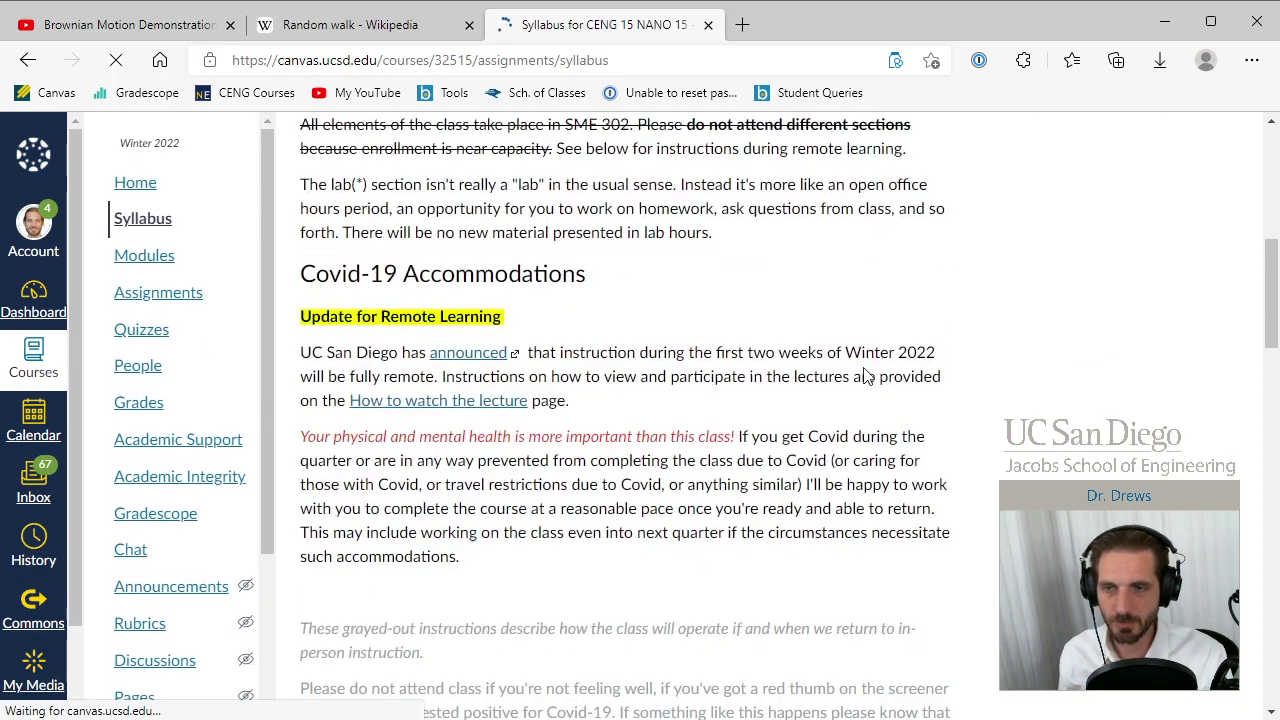
scroll(868, 385, down, 2)
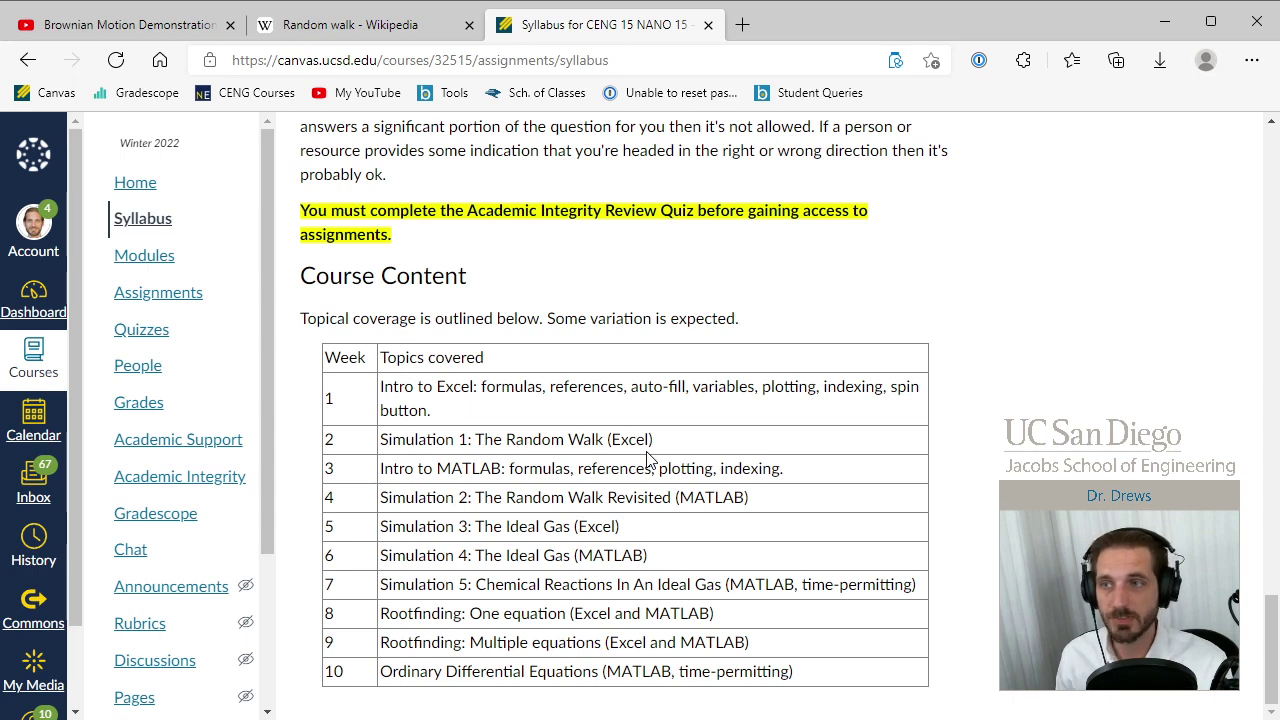
Step: Switch to the Wikipedia article on random walks and read through its list of applications
click(390, 28)
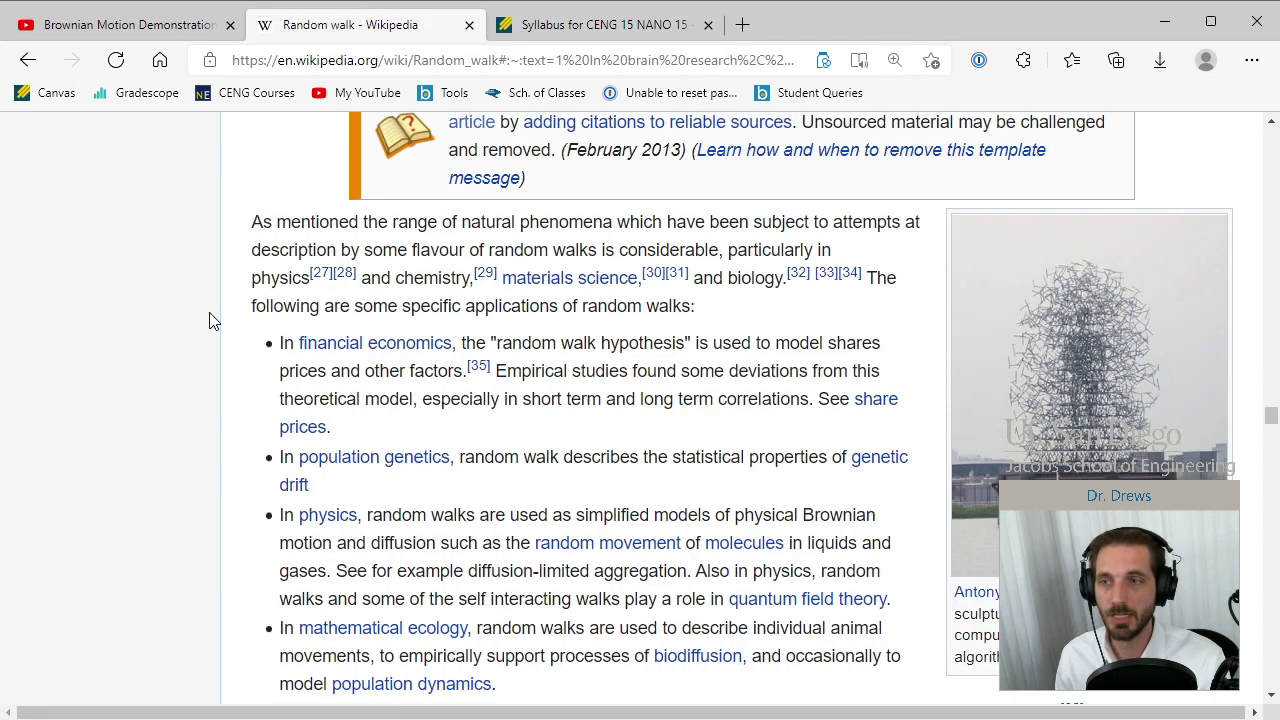
scroll(265, 344, down, 1)
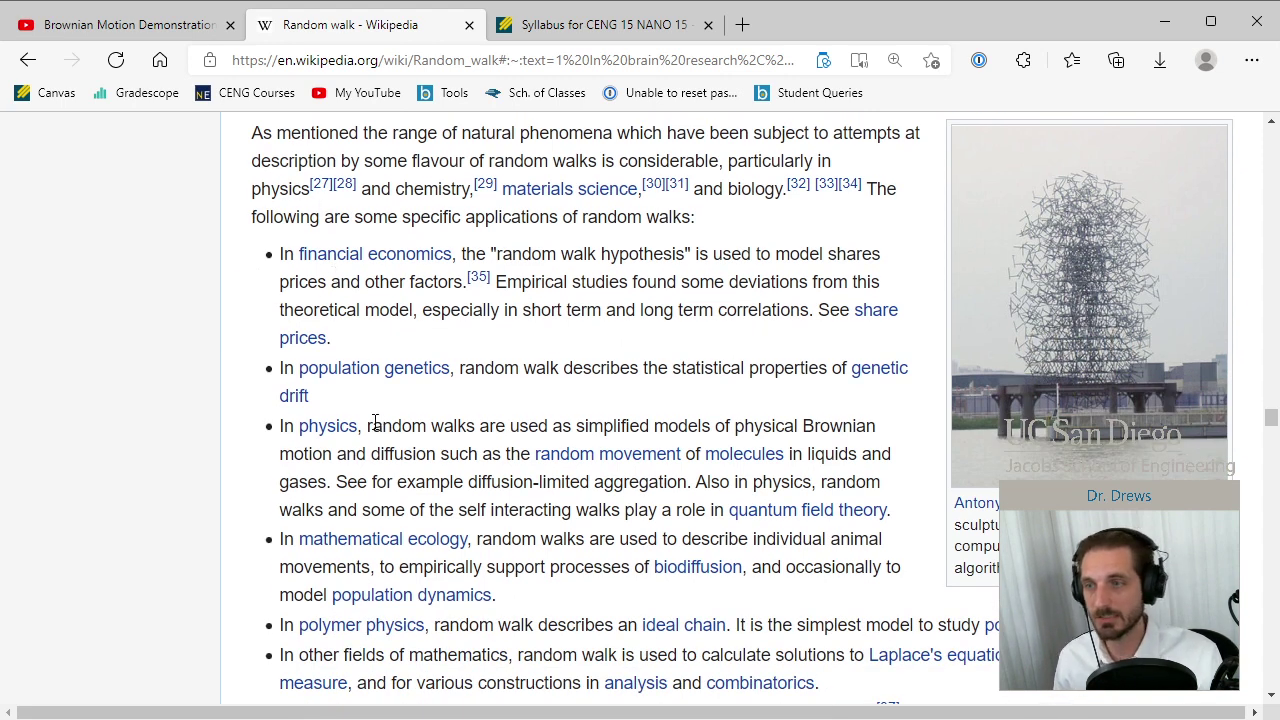
scroll(375, 578, down, 1)
scroll(405, 562, down, 1)
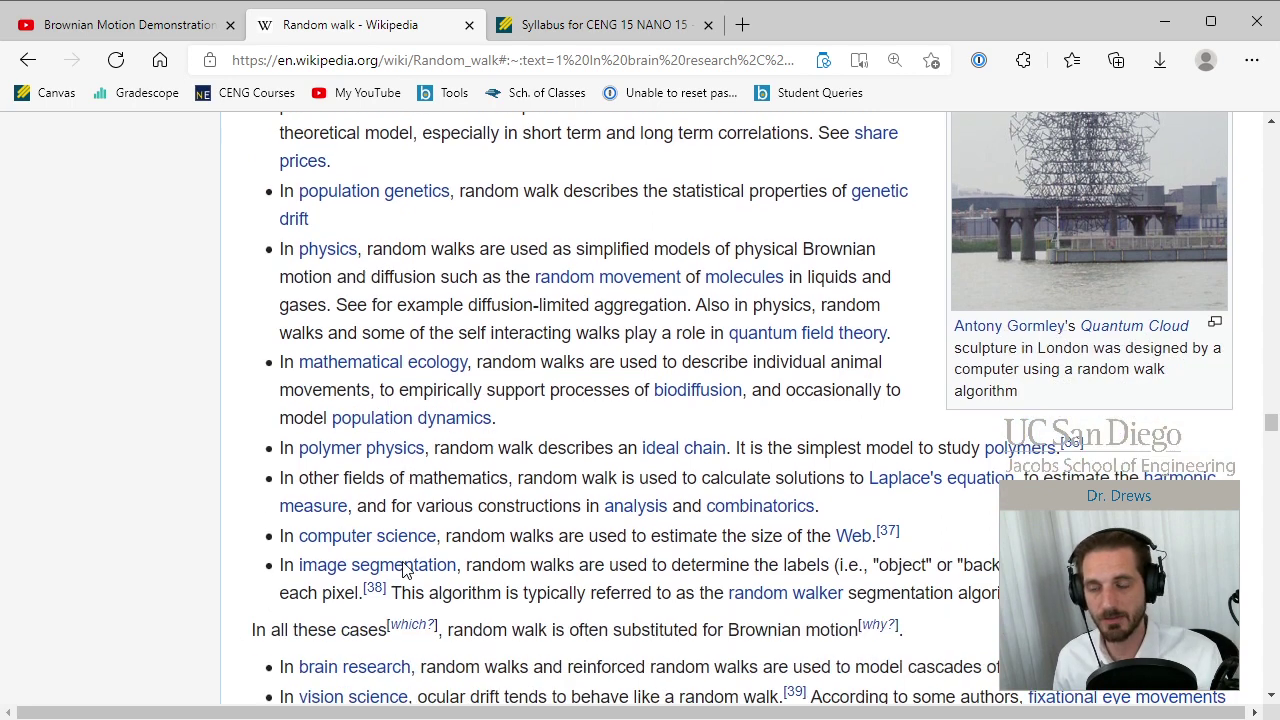
scroll(425, 565, down, 3)
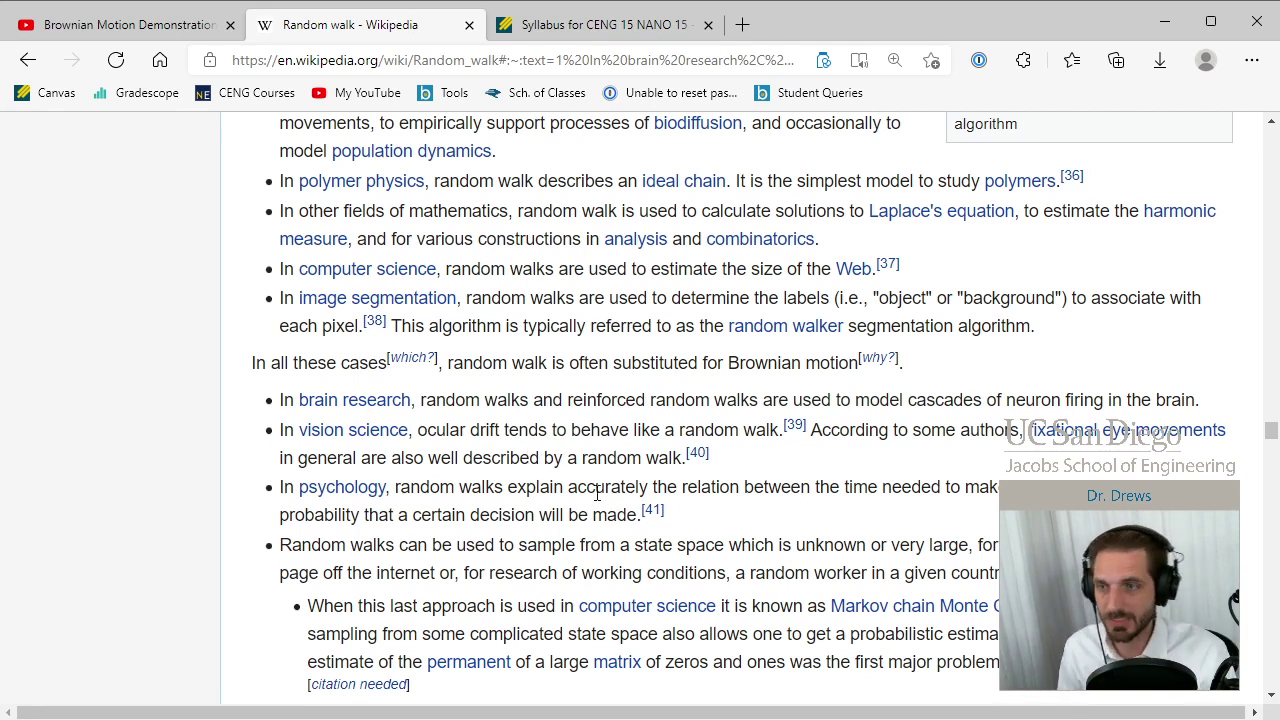
scroll(614, 505, up, 5)
scroll(614, 508, down, 1)
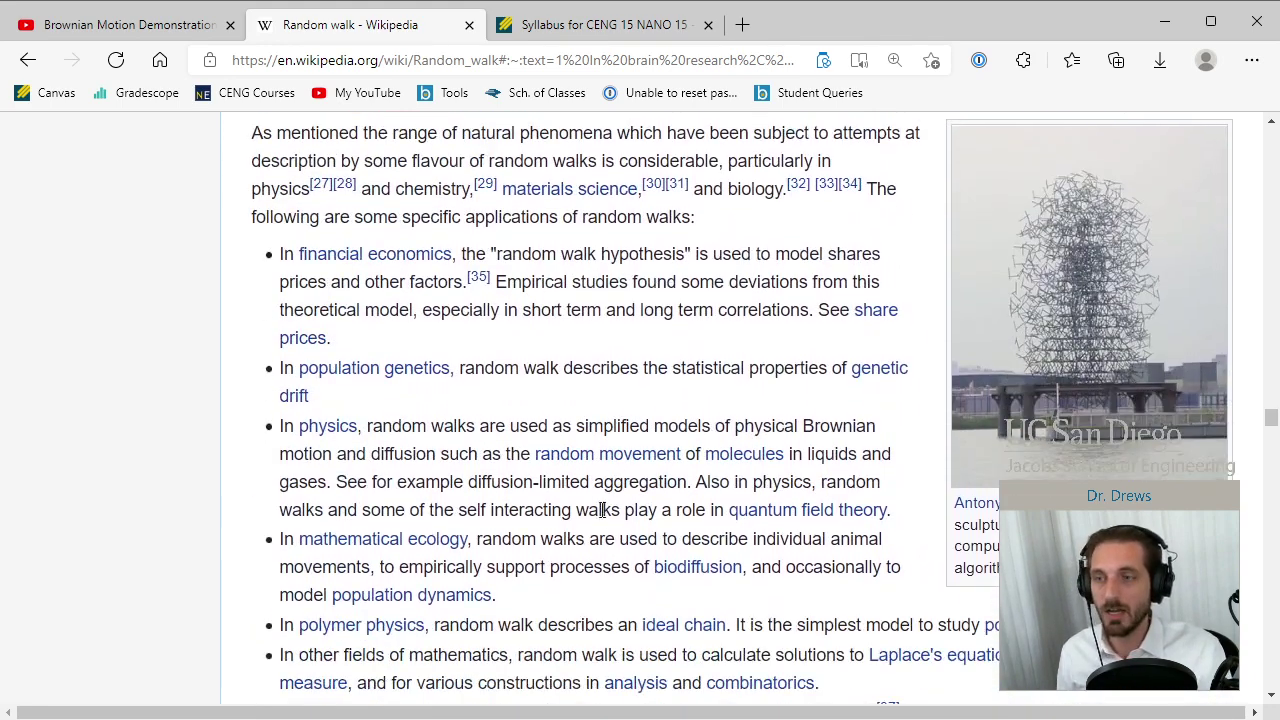